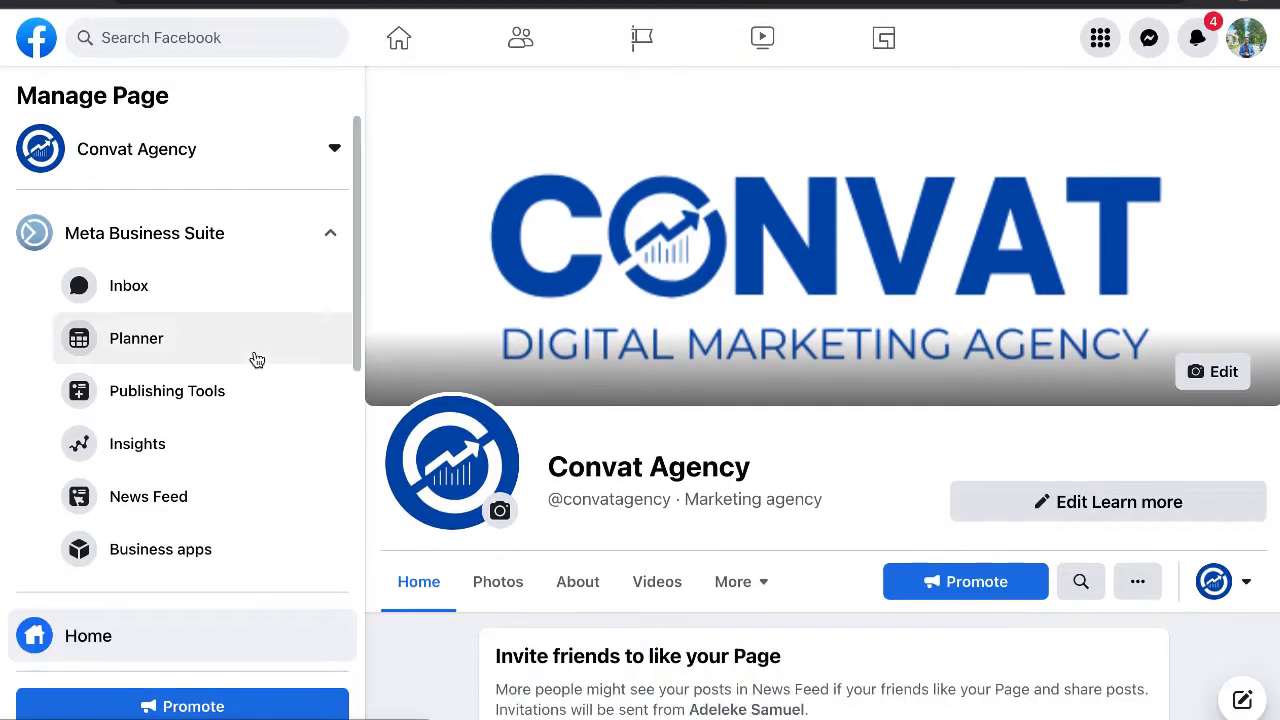
Open the settings of the Convat Agency Page.
scroll(254, 360, down, 4)
scroll(249, 349, up, 2)
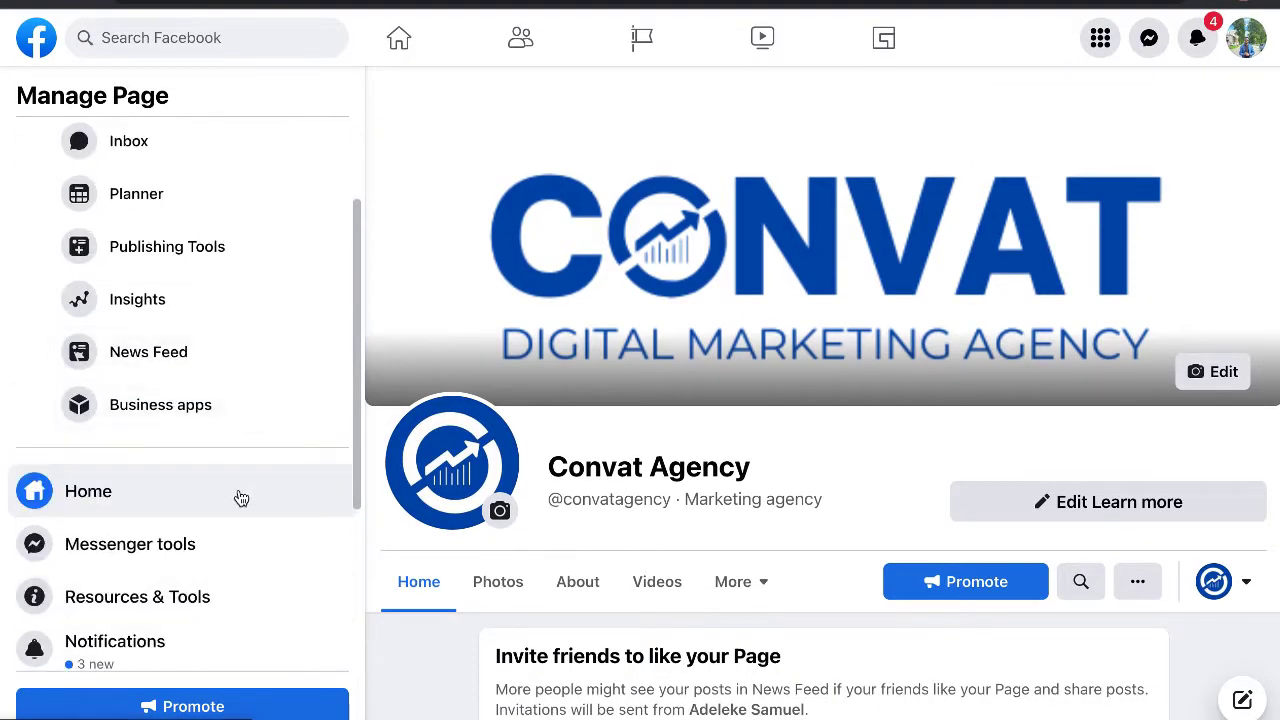
scroll(234, 498, down, 3)
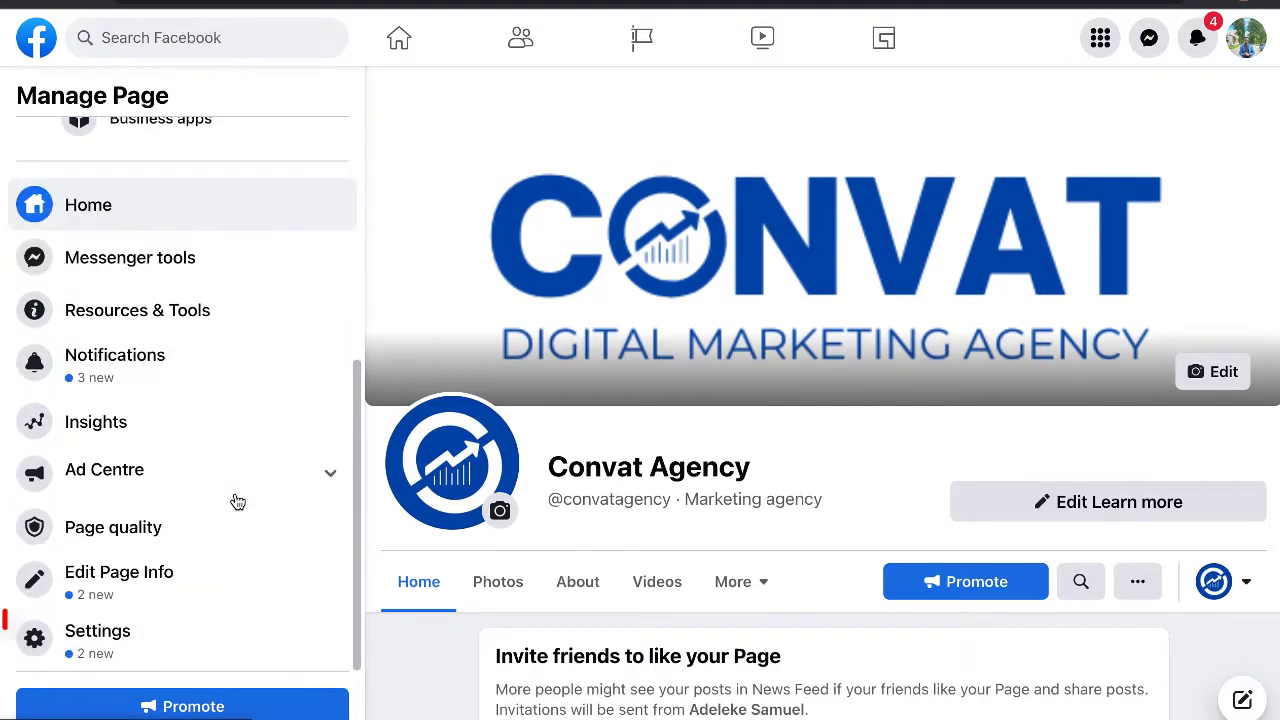
click(212, 632)
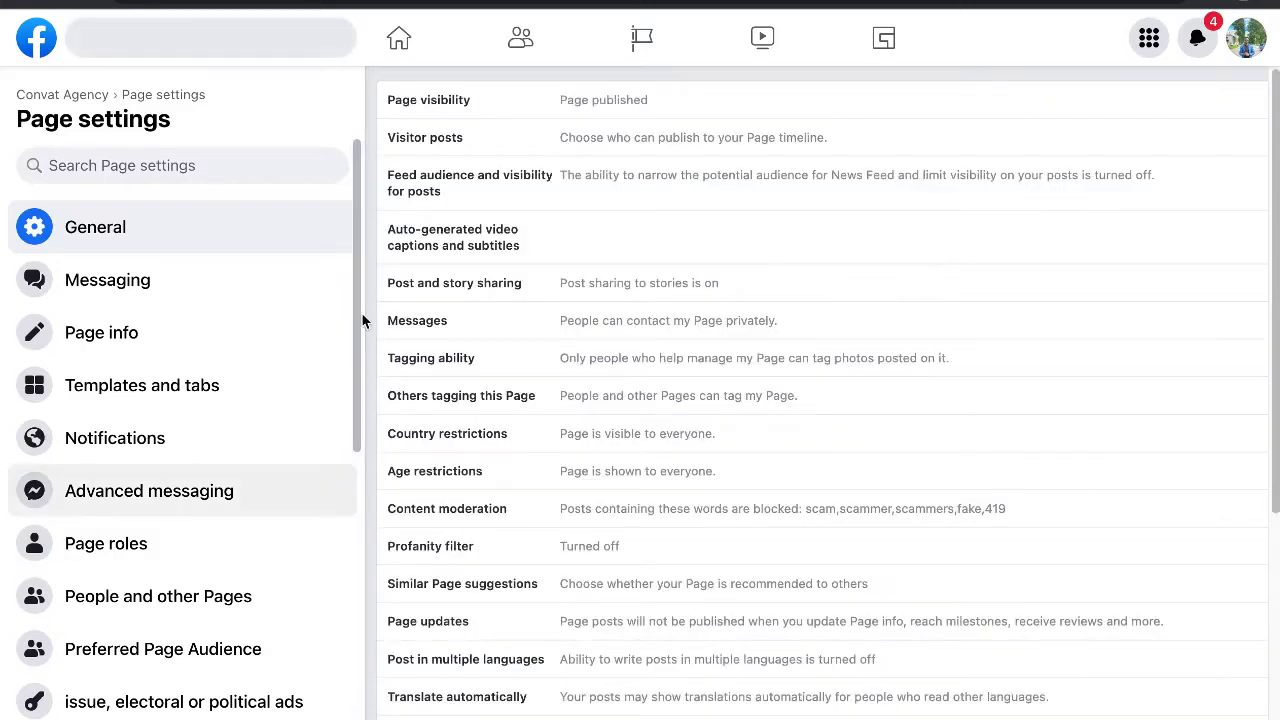
Start connecting an Instagram account from the Page's Instagram settings, keeping access to Instagram messages in Inbox allowed.
drag(361, 318, 363, 483)
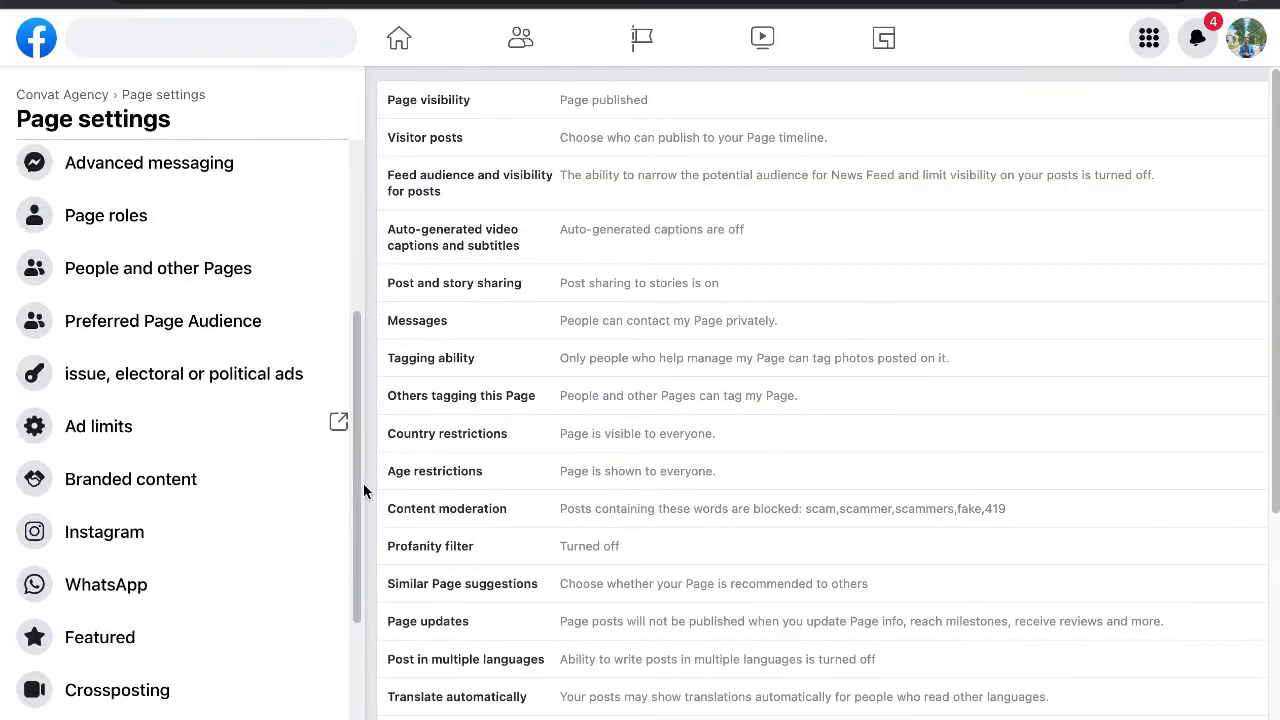
click(92, 538)
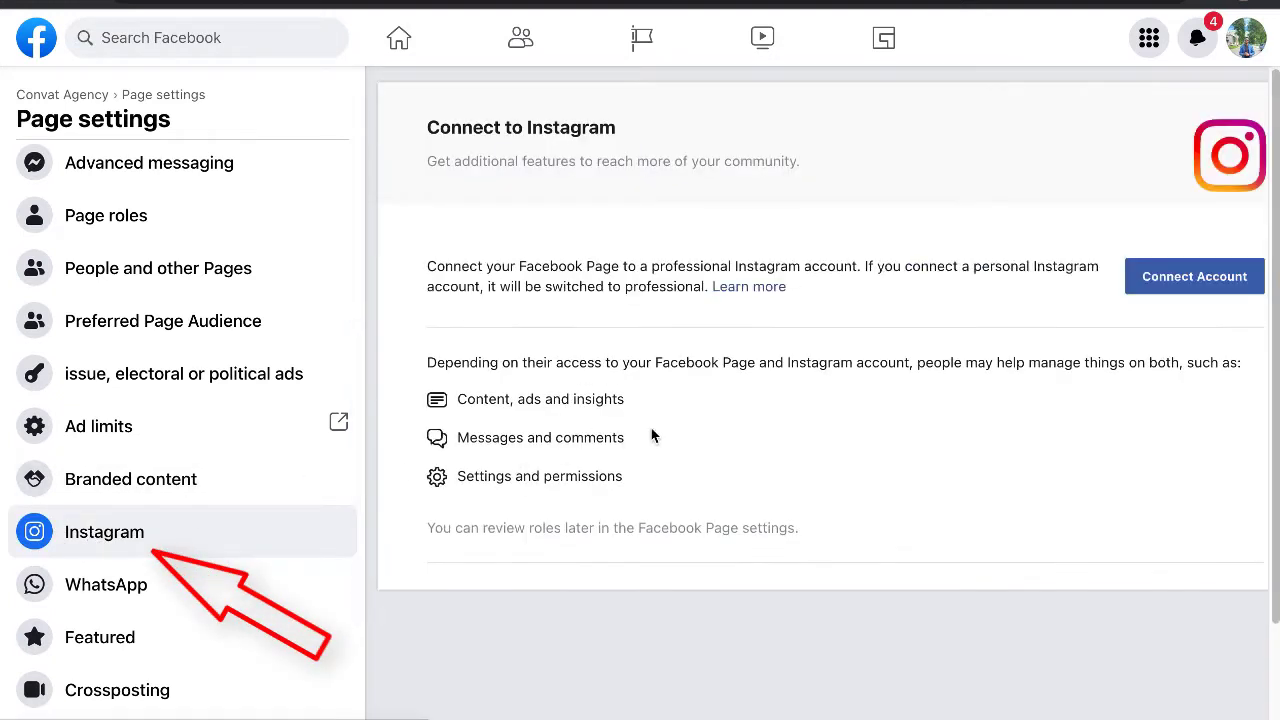
click(1180, 278)
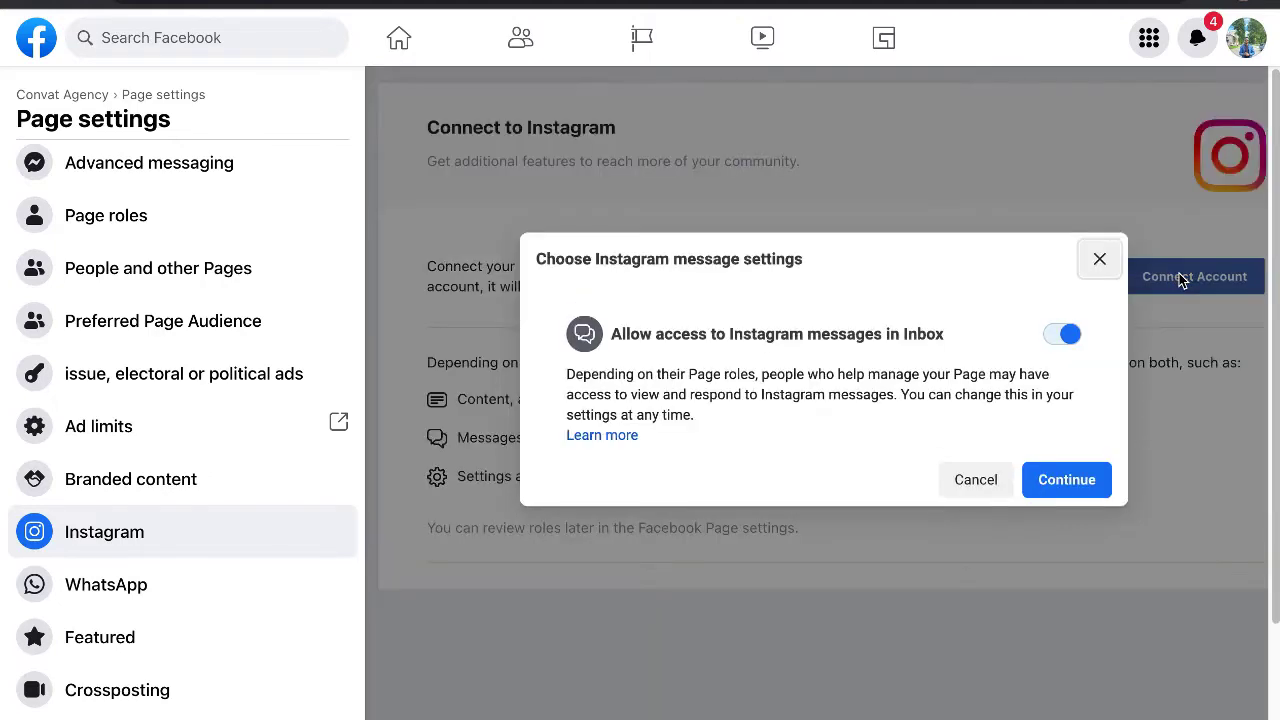
click(1070, 481)
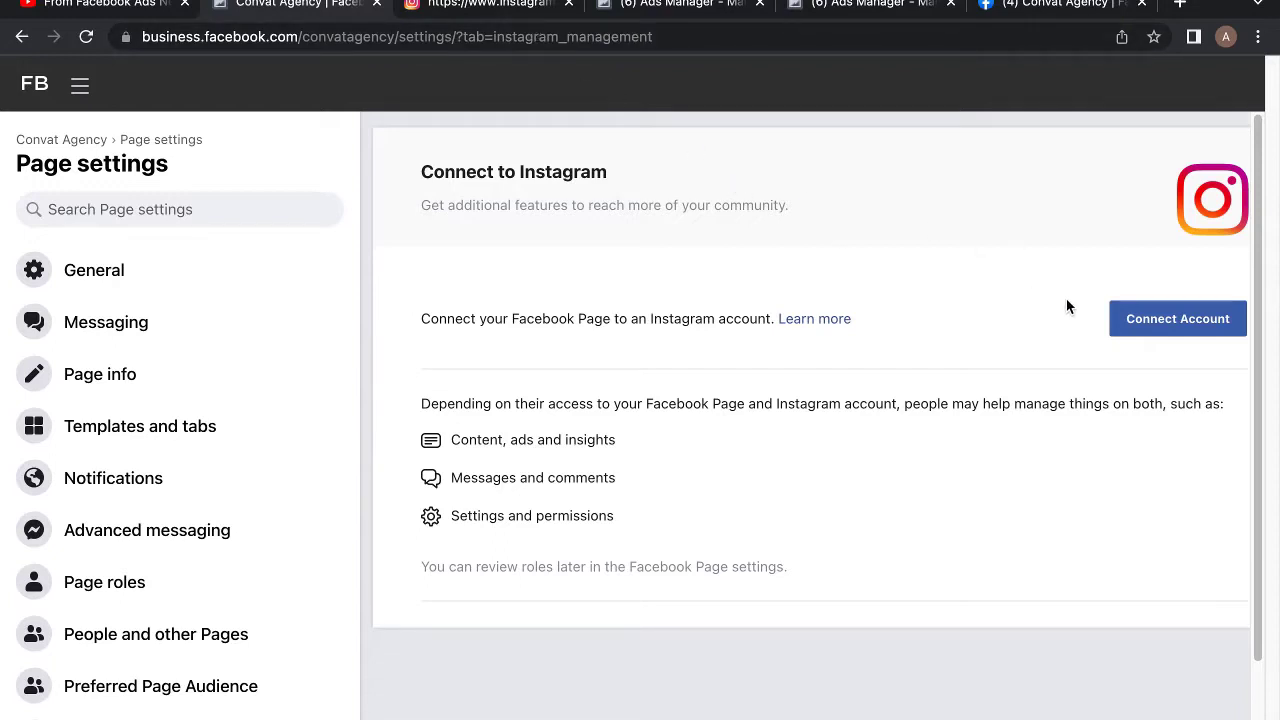
Examine the Instagram authorization page's response and compare it with the Page's Instagram connection settings.
click(500, 12)
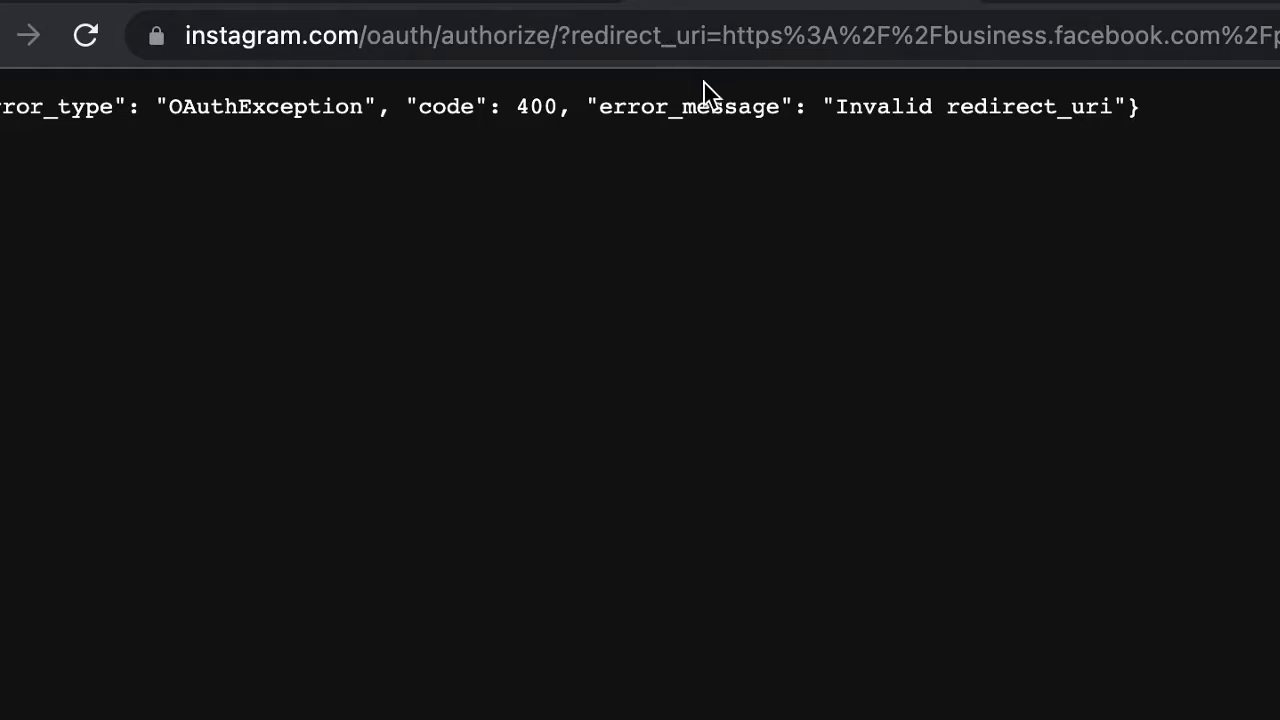
triple_click(696, 118)
click(698, 118)
triple_click(698, 118)
click(698, 218)
click(530, 5)
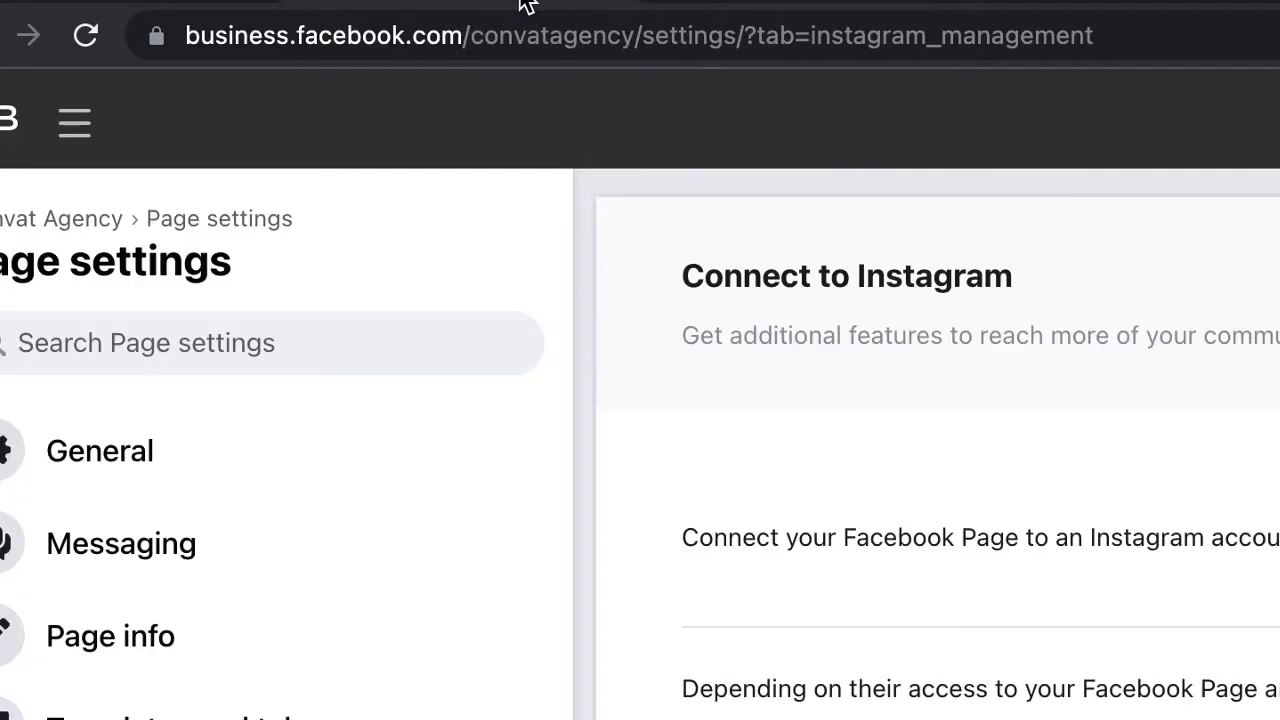
click(778, 10)
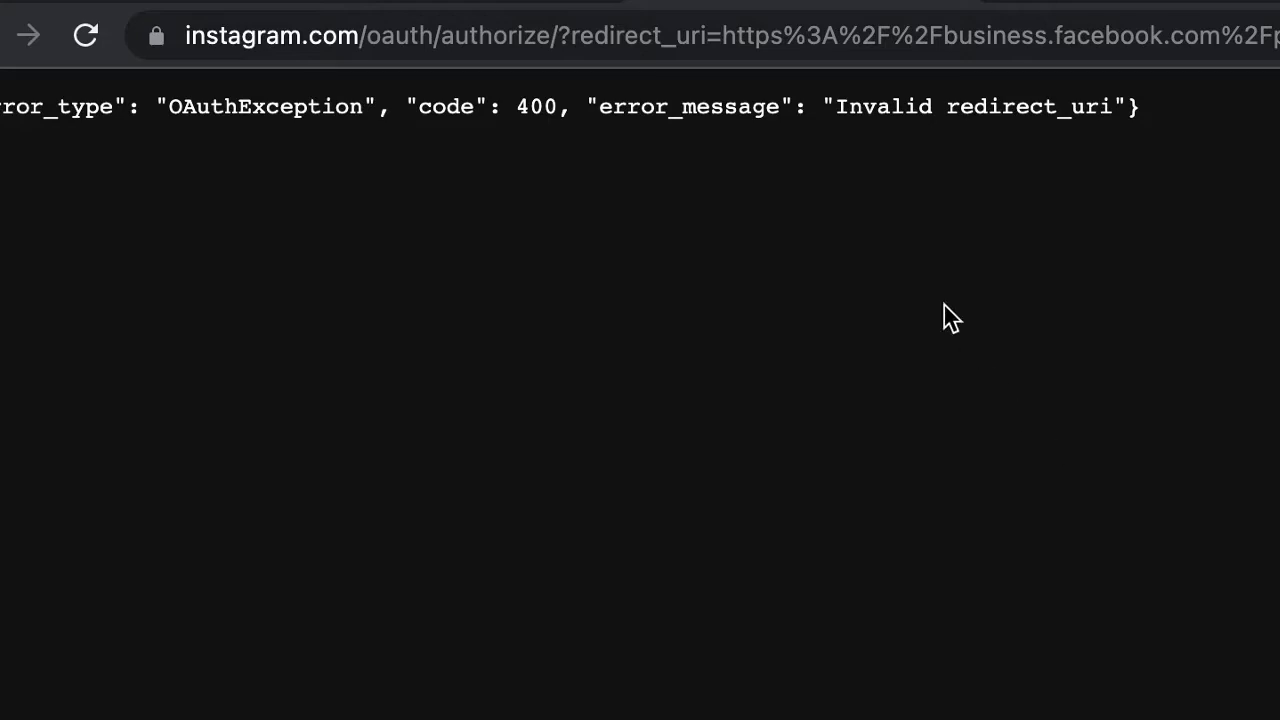
click(746, 8)
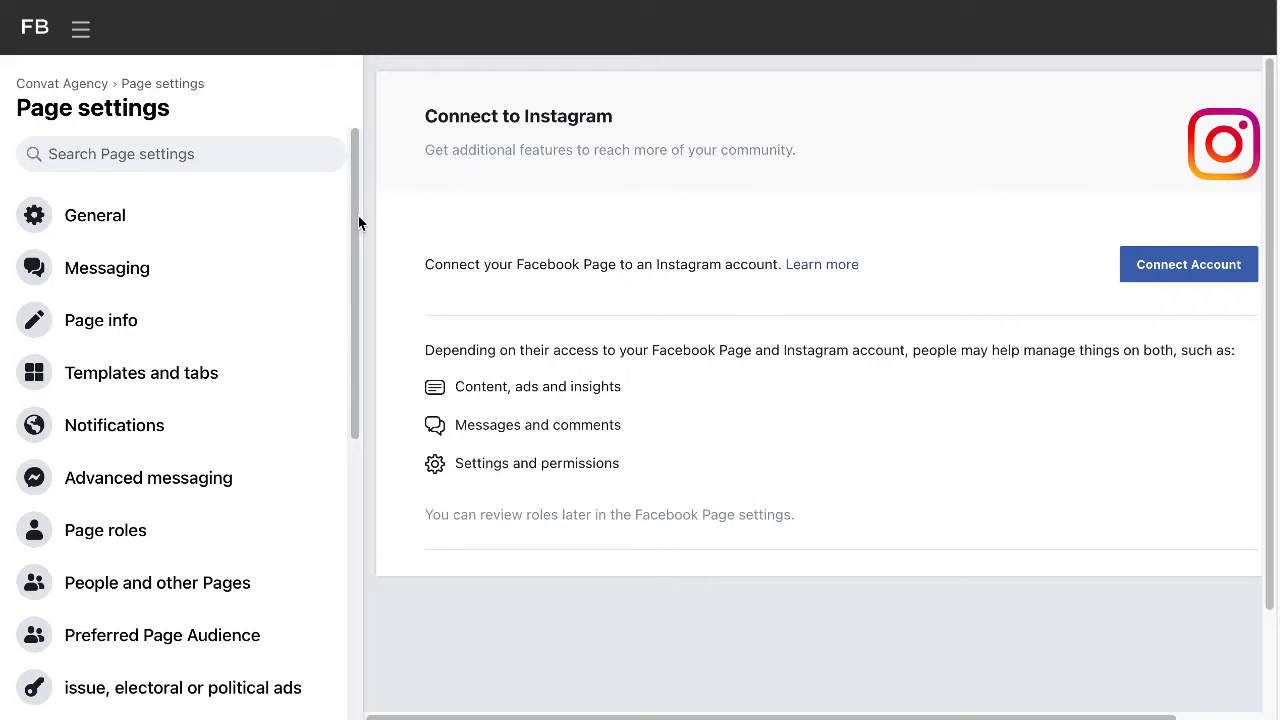
Open the Page roles settings and review the sections for assigning new roles and for existing roles.
drag(357, 215, 362, 418)
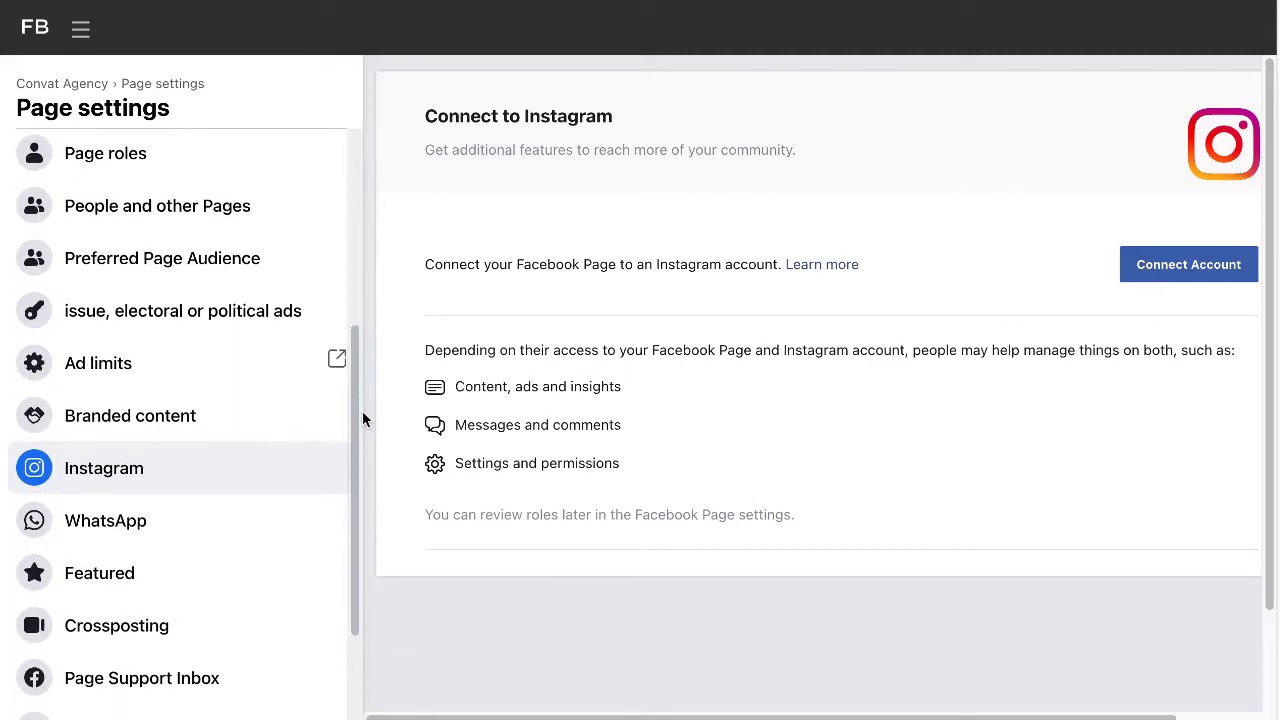
drag(357, 400, 358, 456)
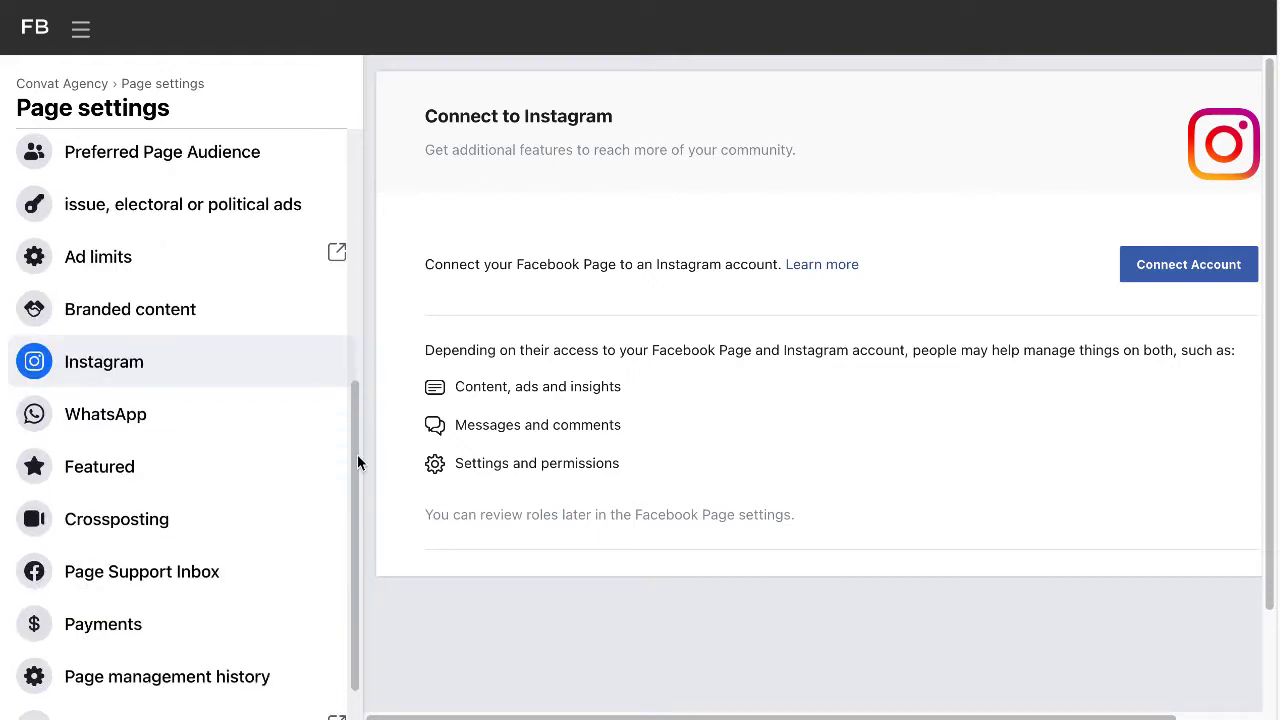
drag(357, 462, 344, 368)
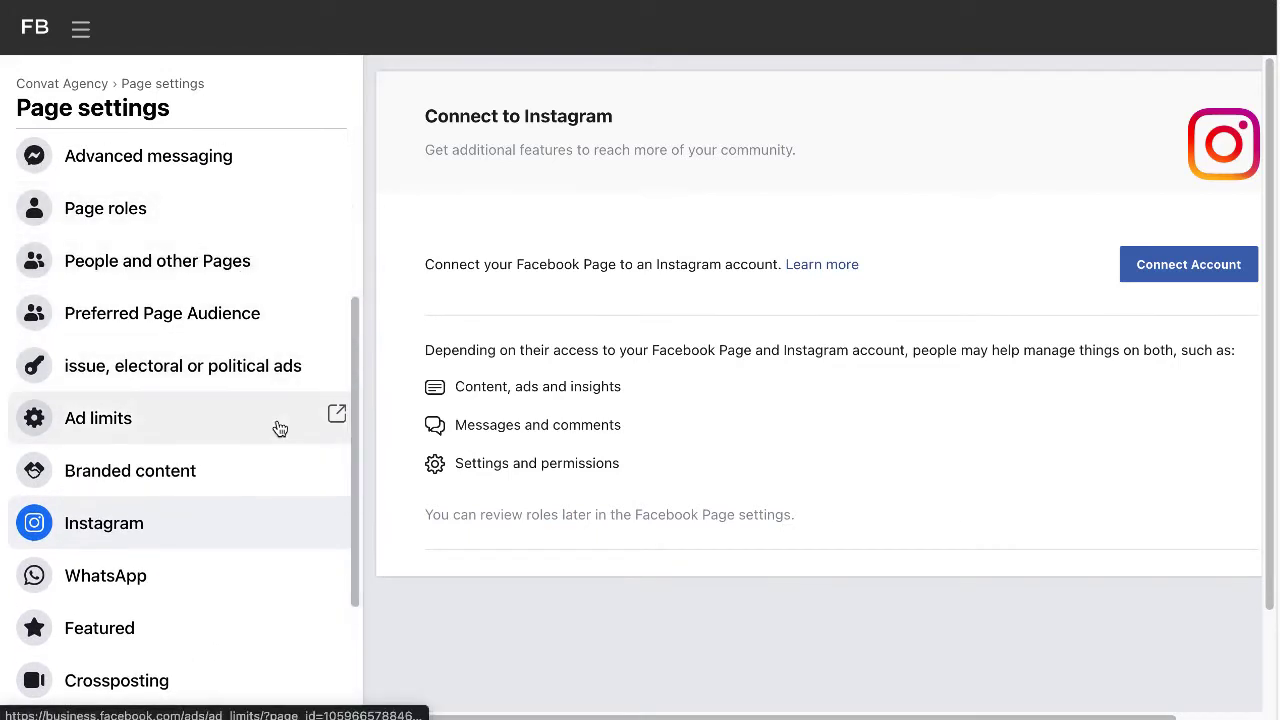
click(200, 211)
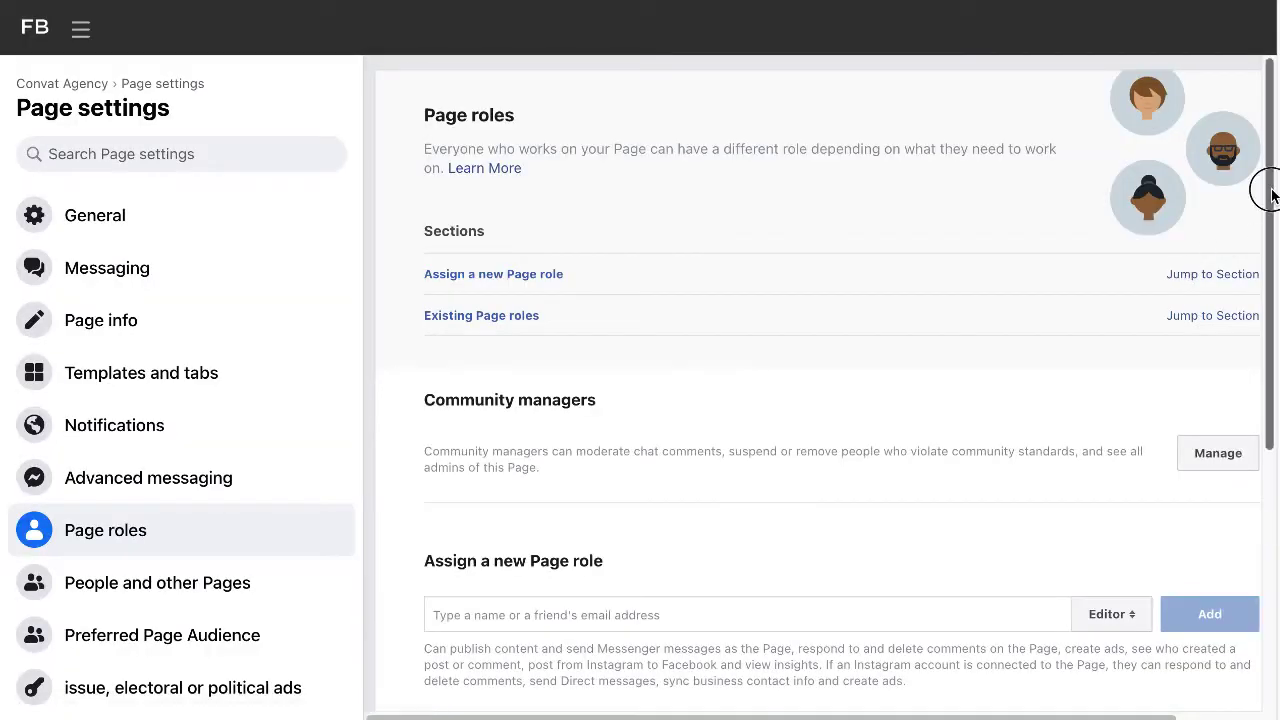
drag(1270, 195, 1268, 480)
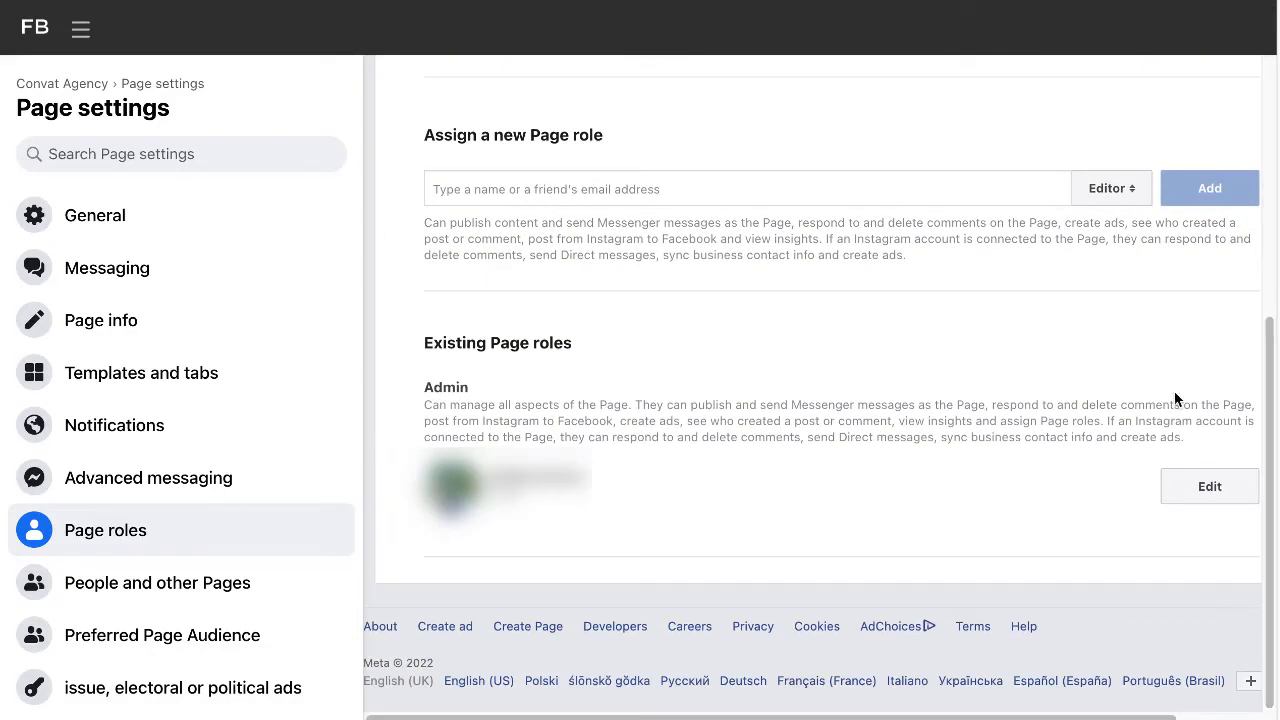
drag(1268, 436, 1268, 423)
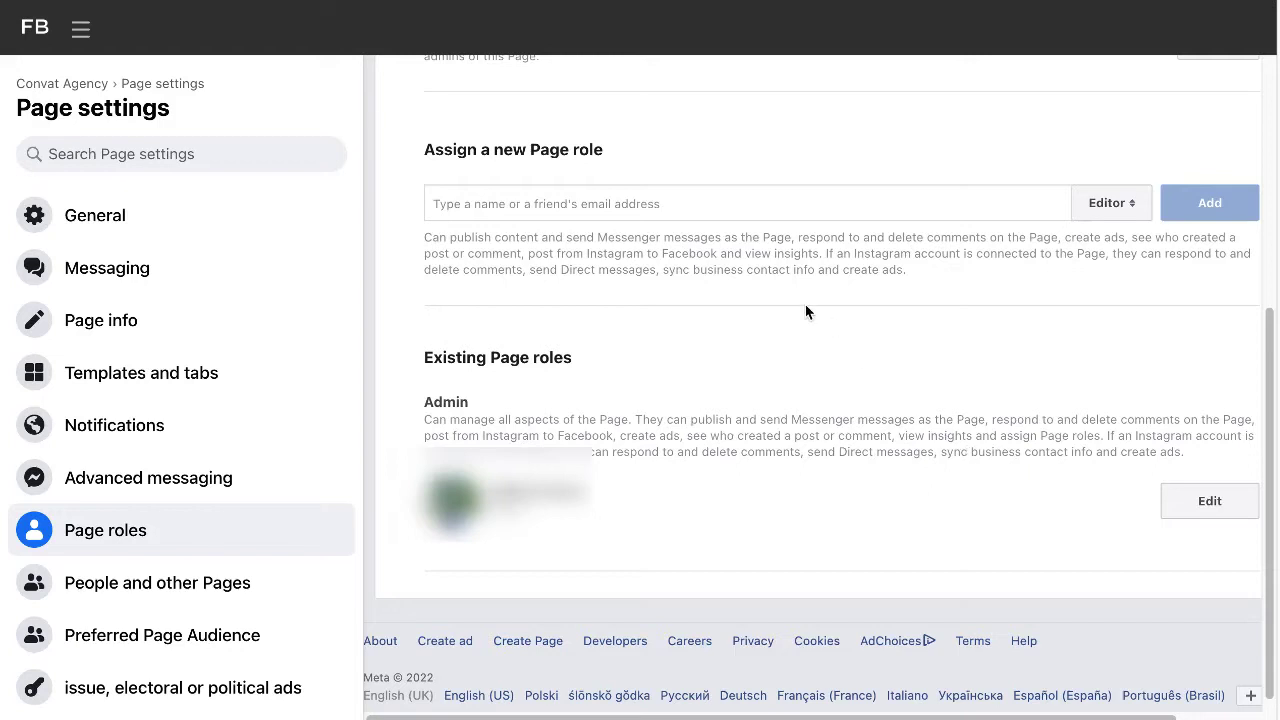
drag(352, 295, 359, 399)
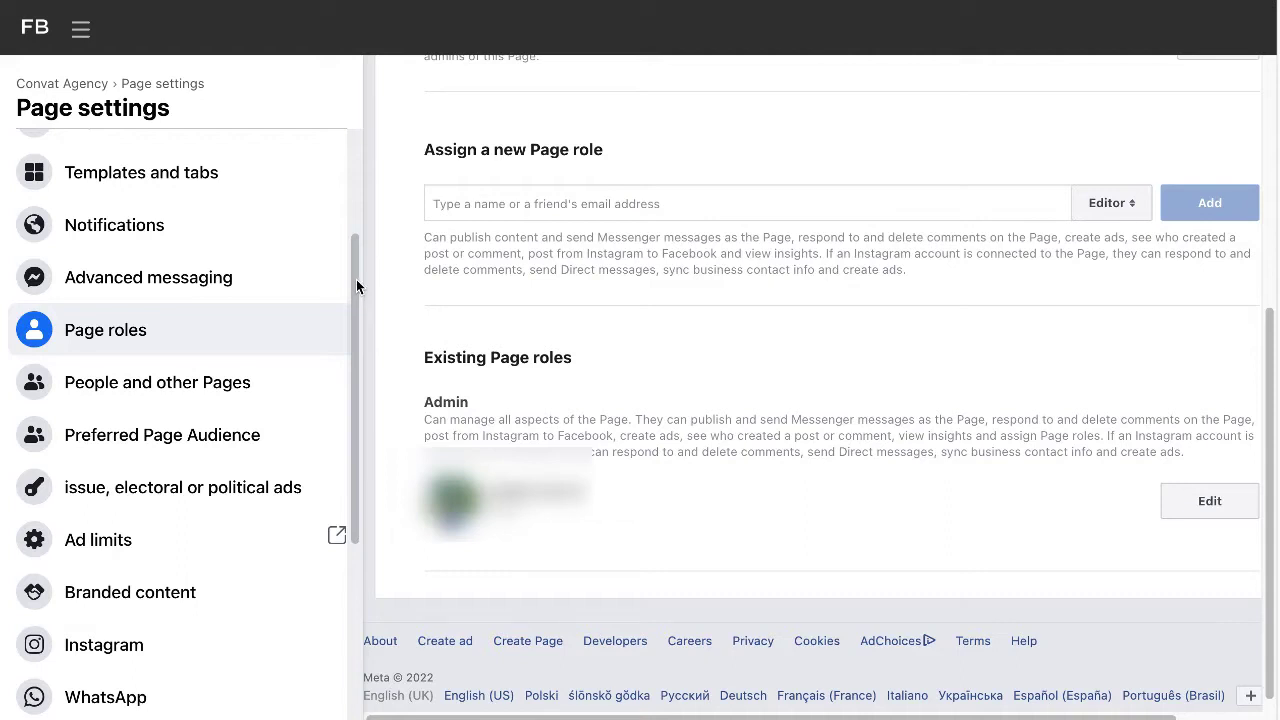
scroll(356, 290, down, 1)
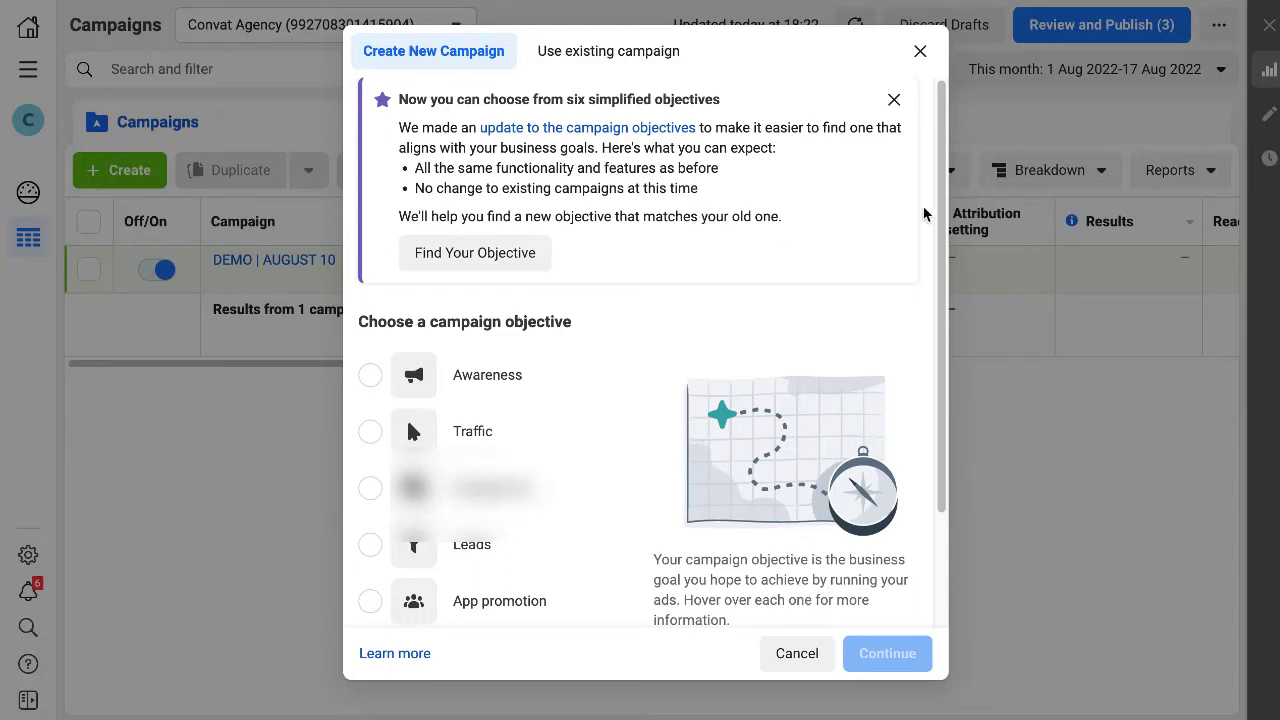
Create a new campaign in Ads Manager with the Engagement objective.
drag(940, 214, 939, 346)
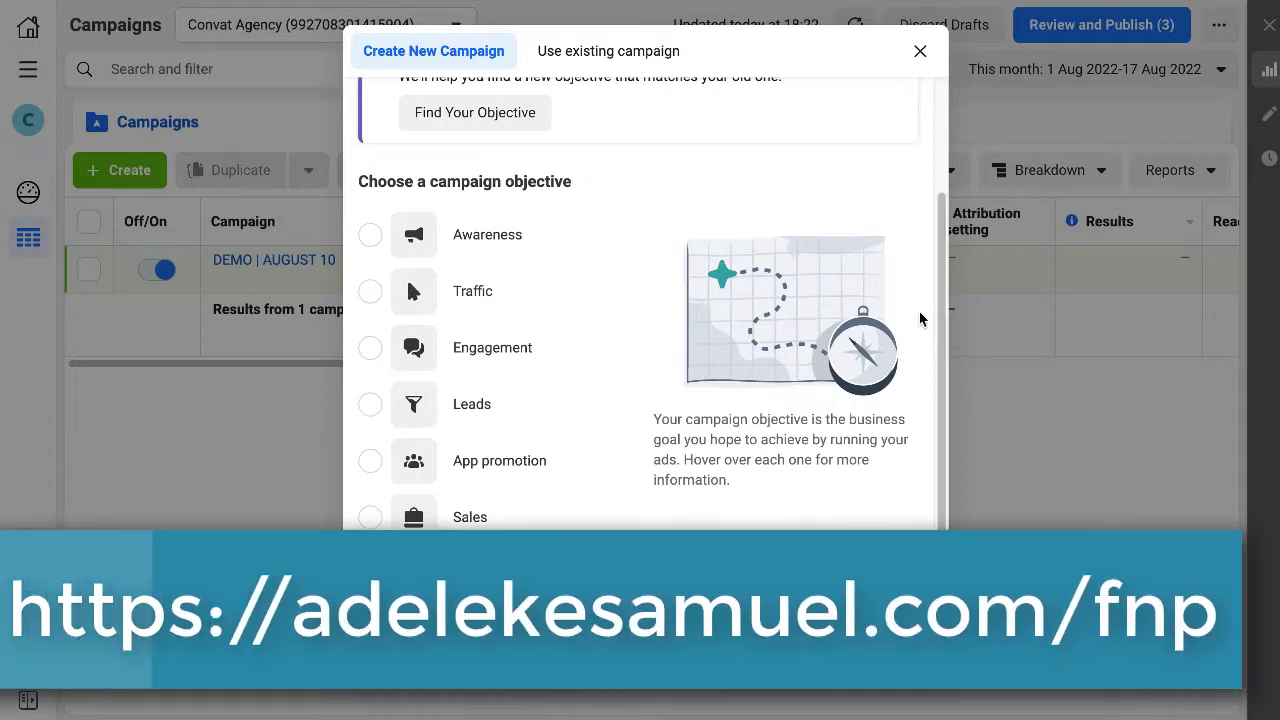
click(941, 327)
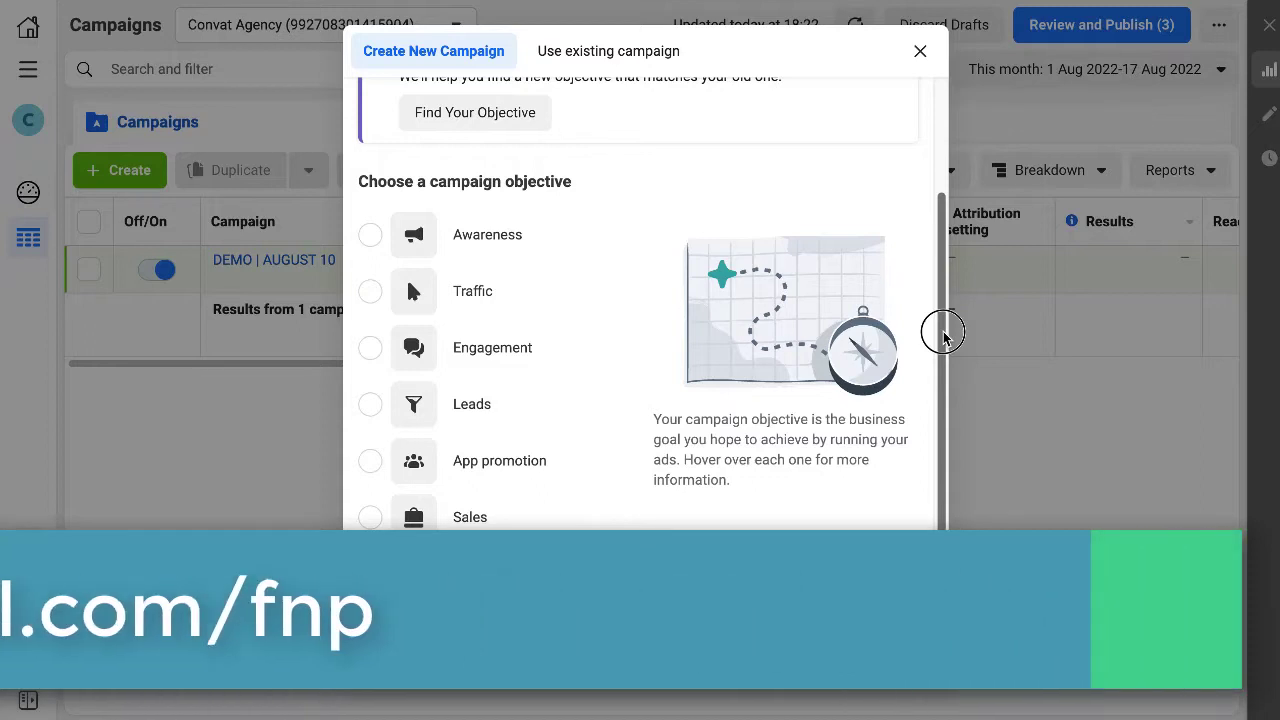
mouse_move(553, 290)
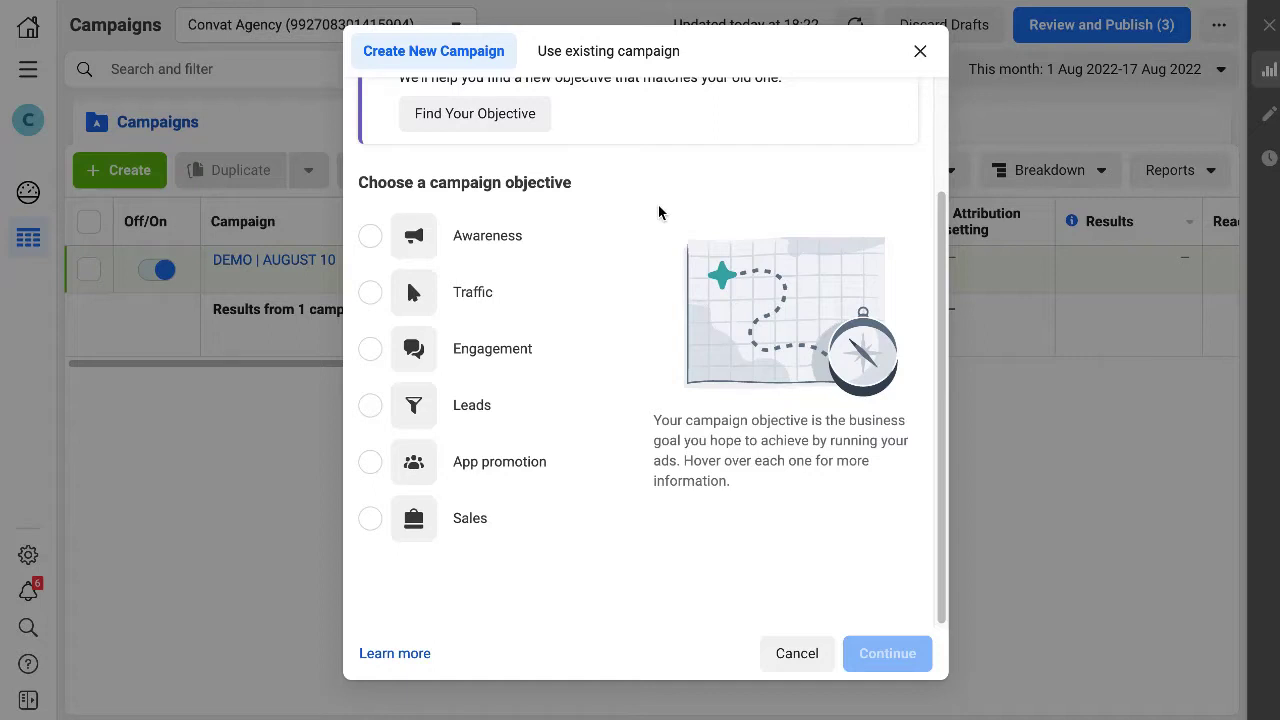
mouse_move(493, 345)
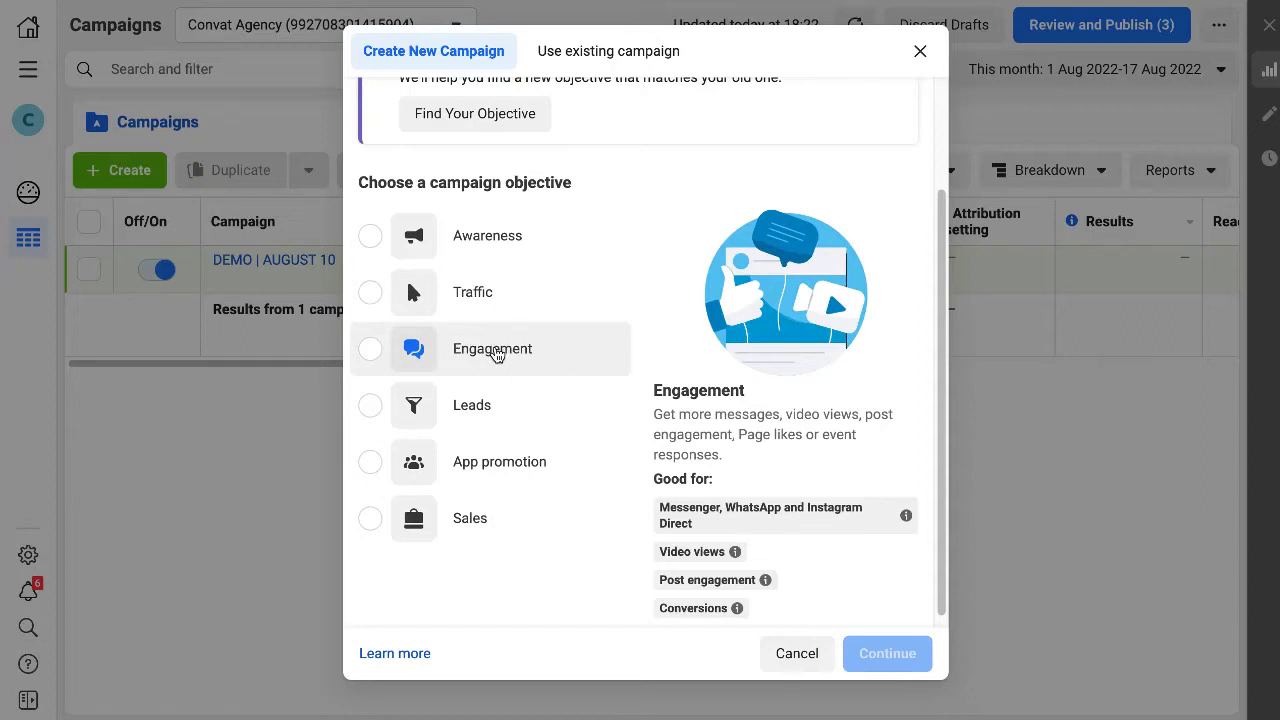
mouse_move(499, 530)
click(485, 352)
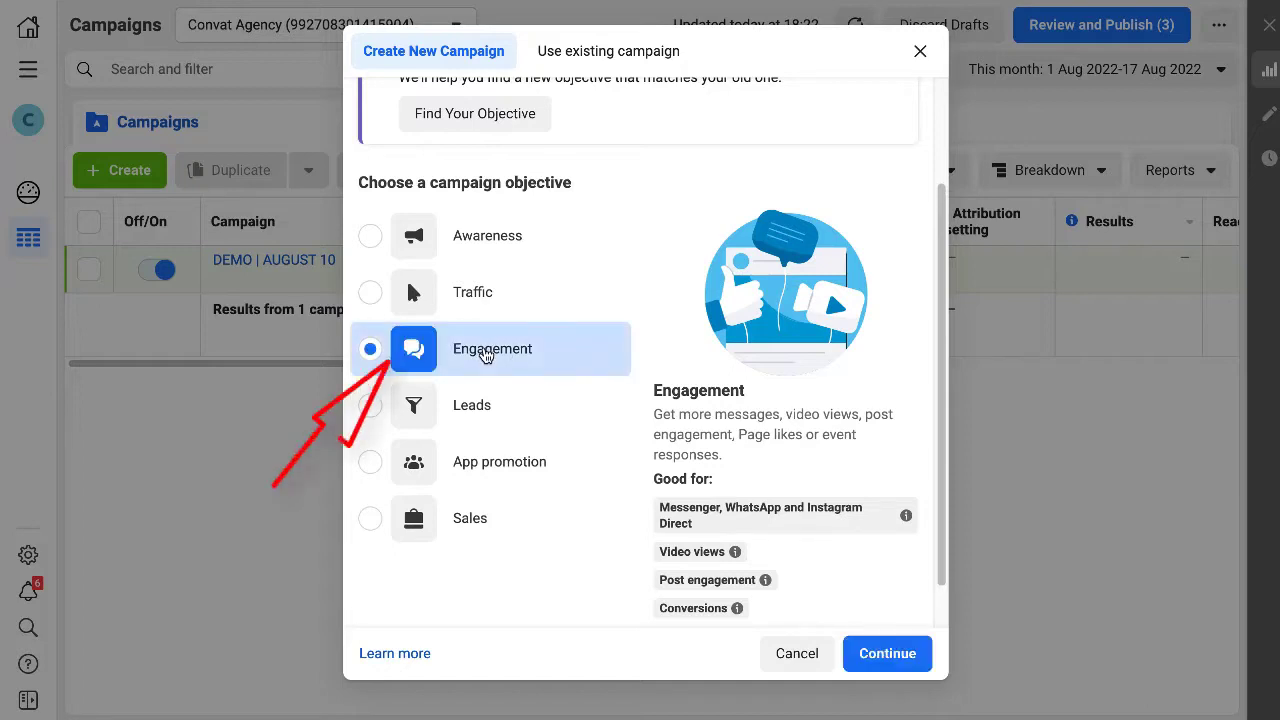
click(884, 668)
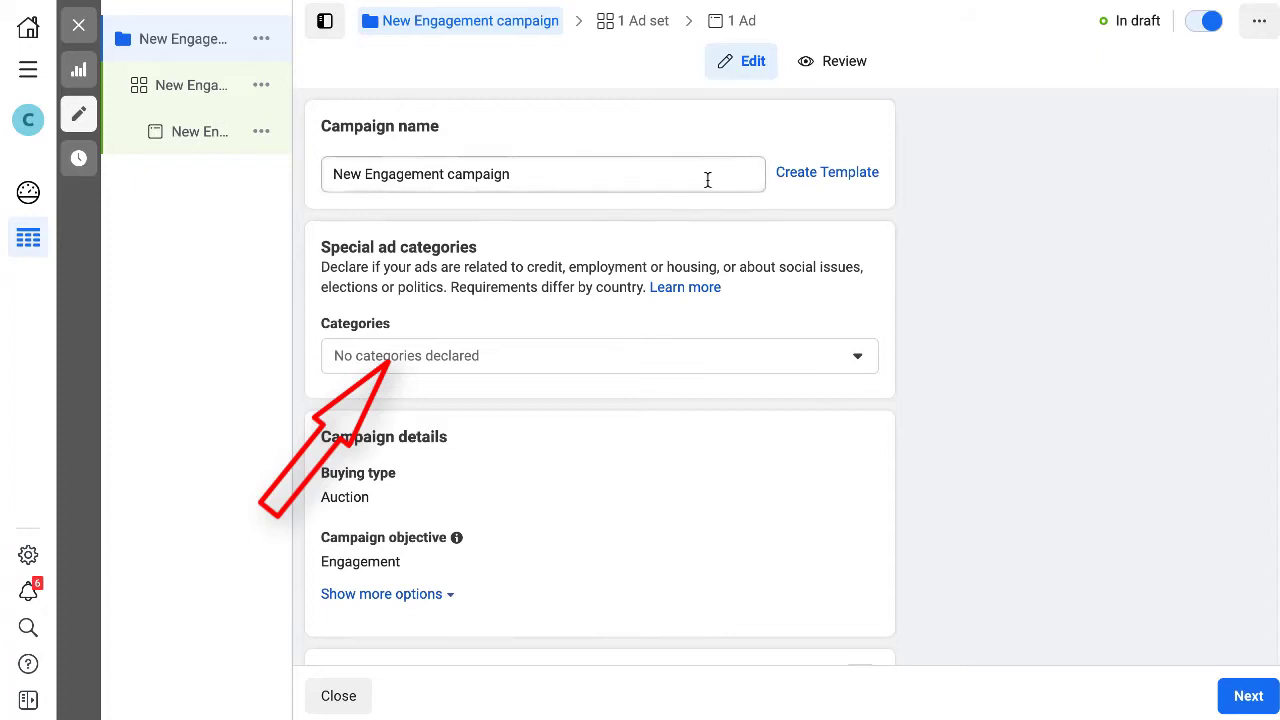
Rename the campaign as "IG DM | Message | August 18".
click(707, 180)
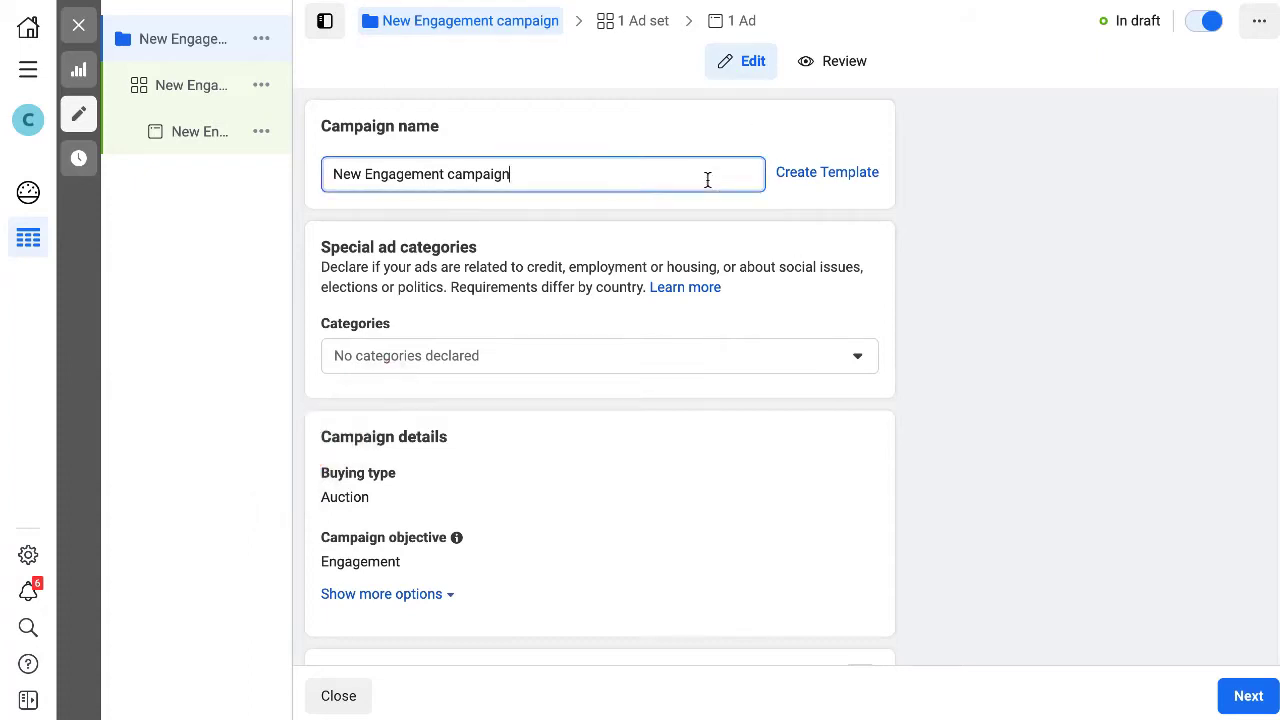
key(ctrl+a)
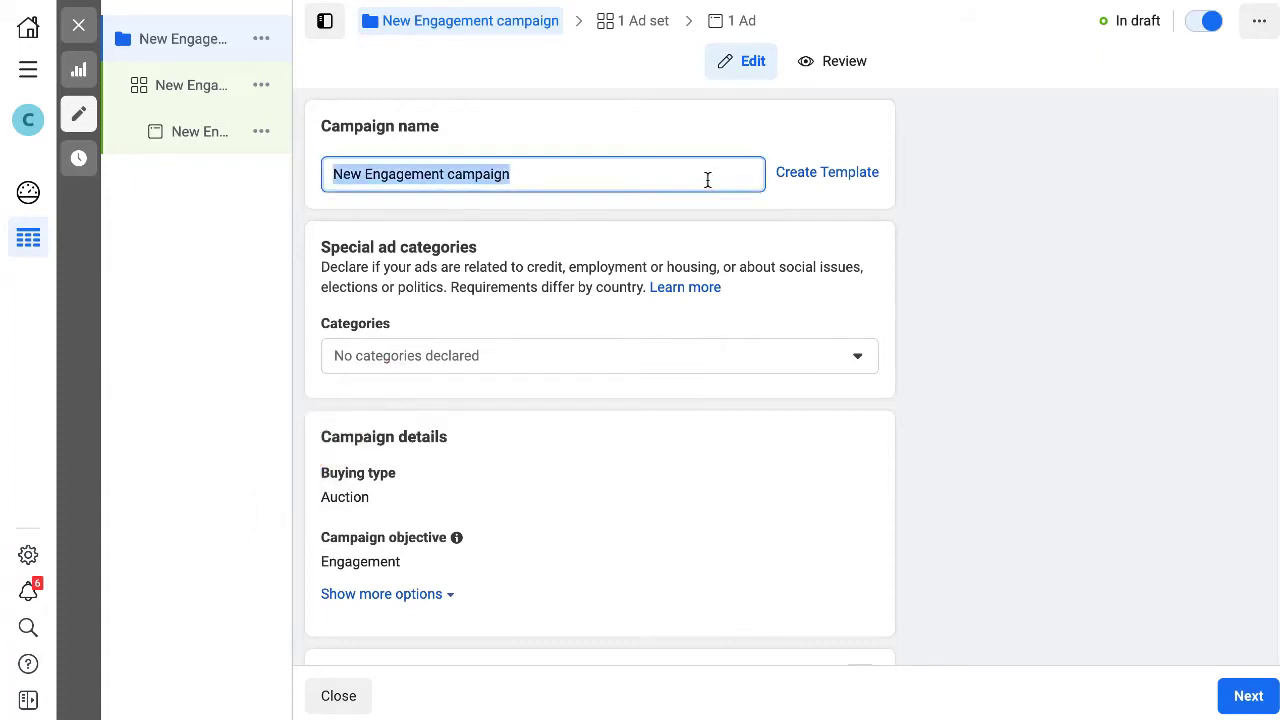
key(BackSpace)
text(IG DM)
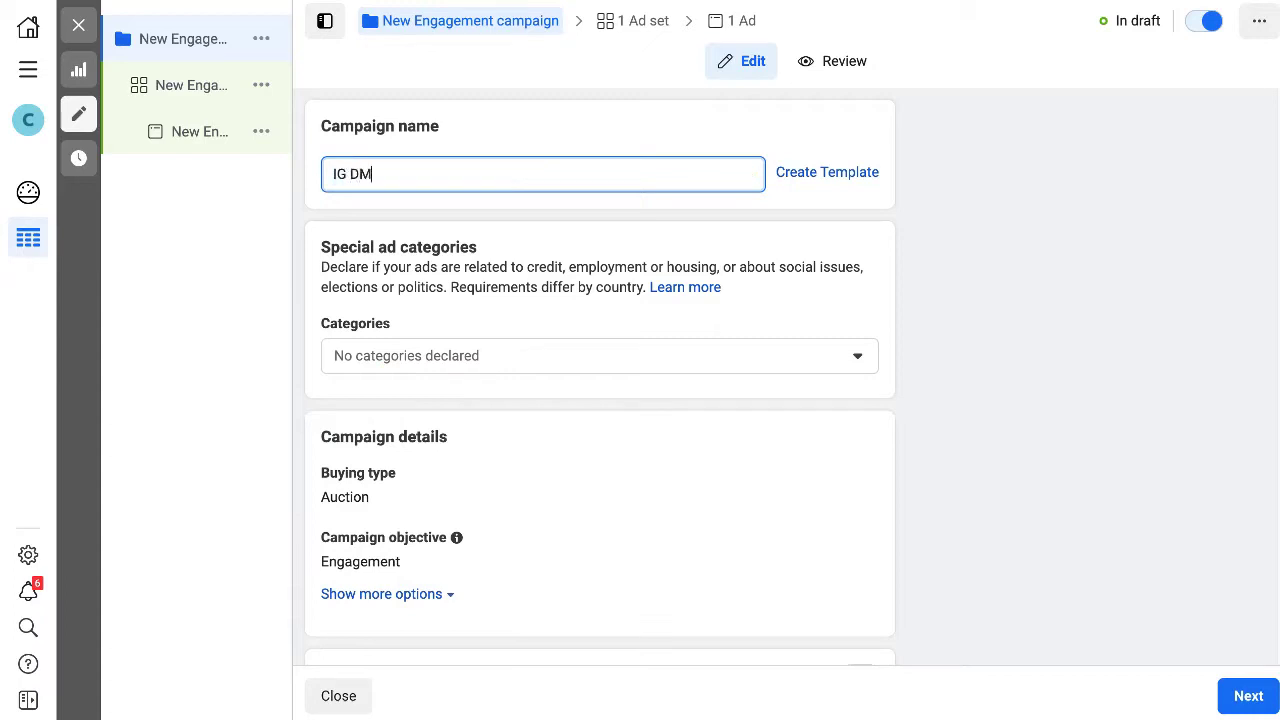
text( |)
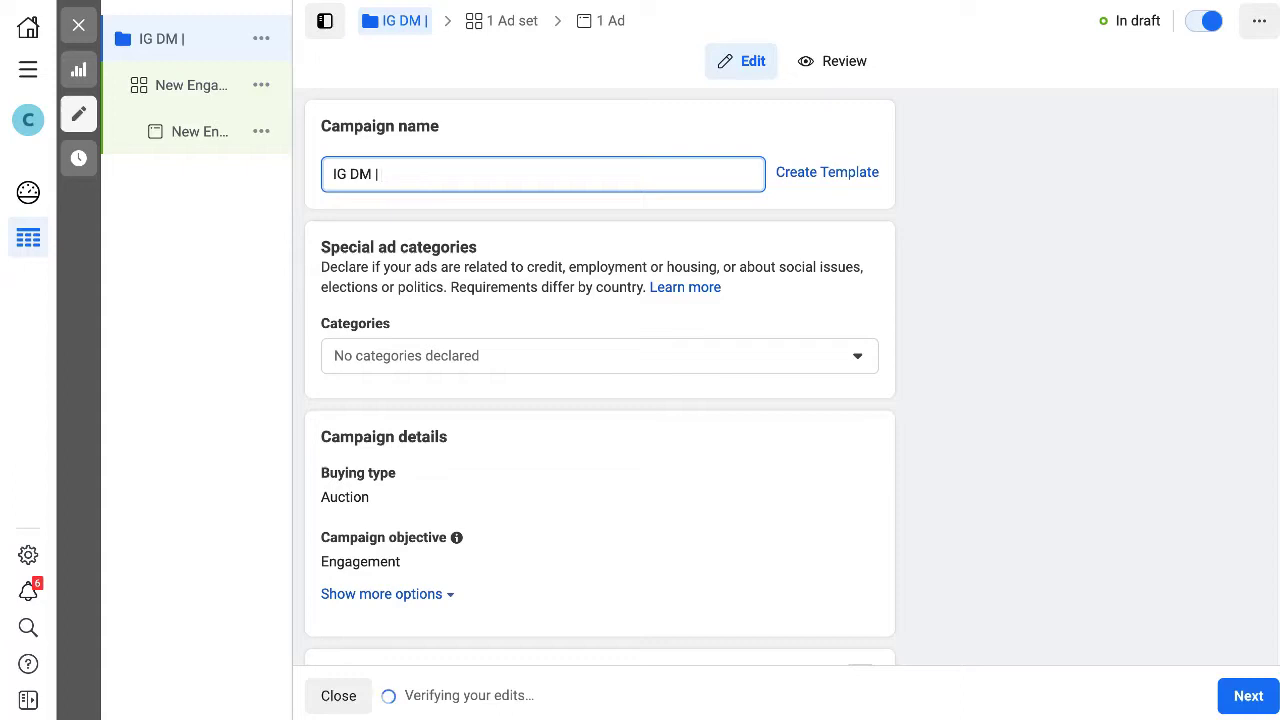
text( Messag)
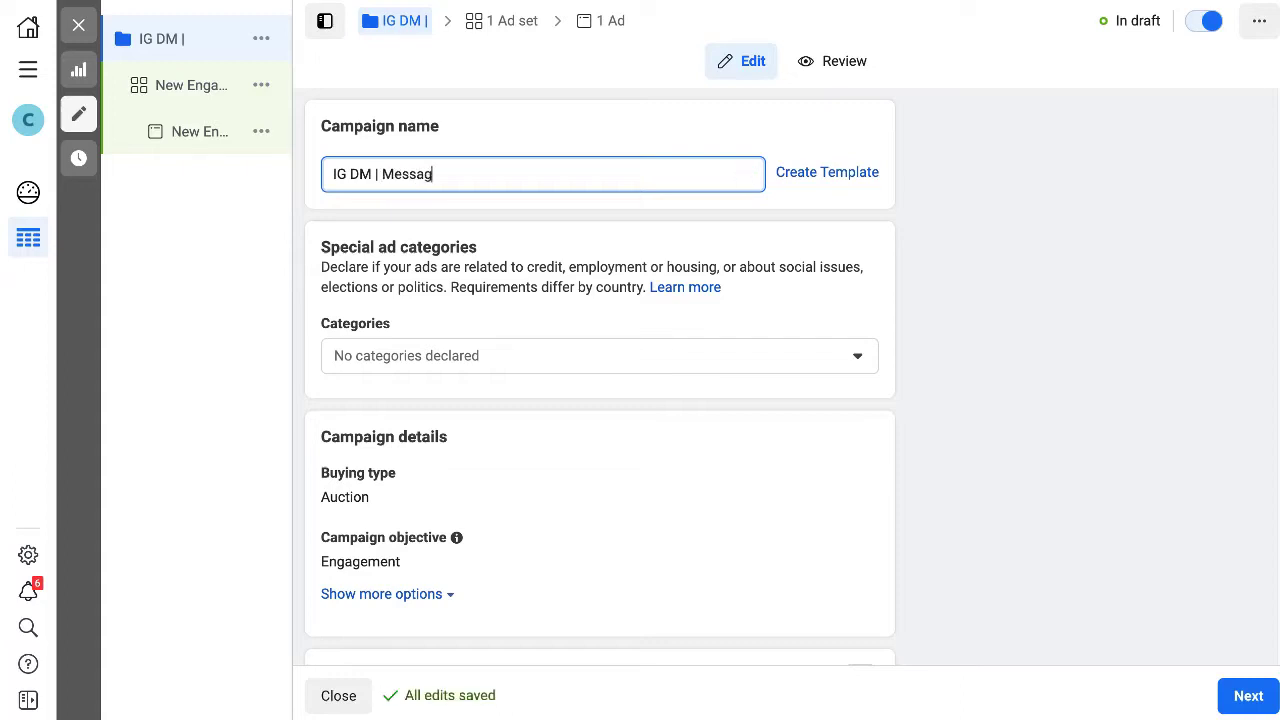
text(e | August)
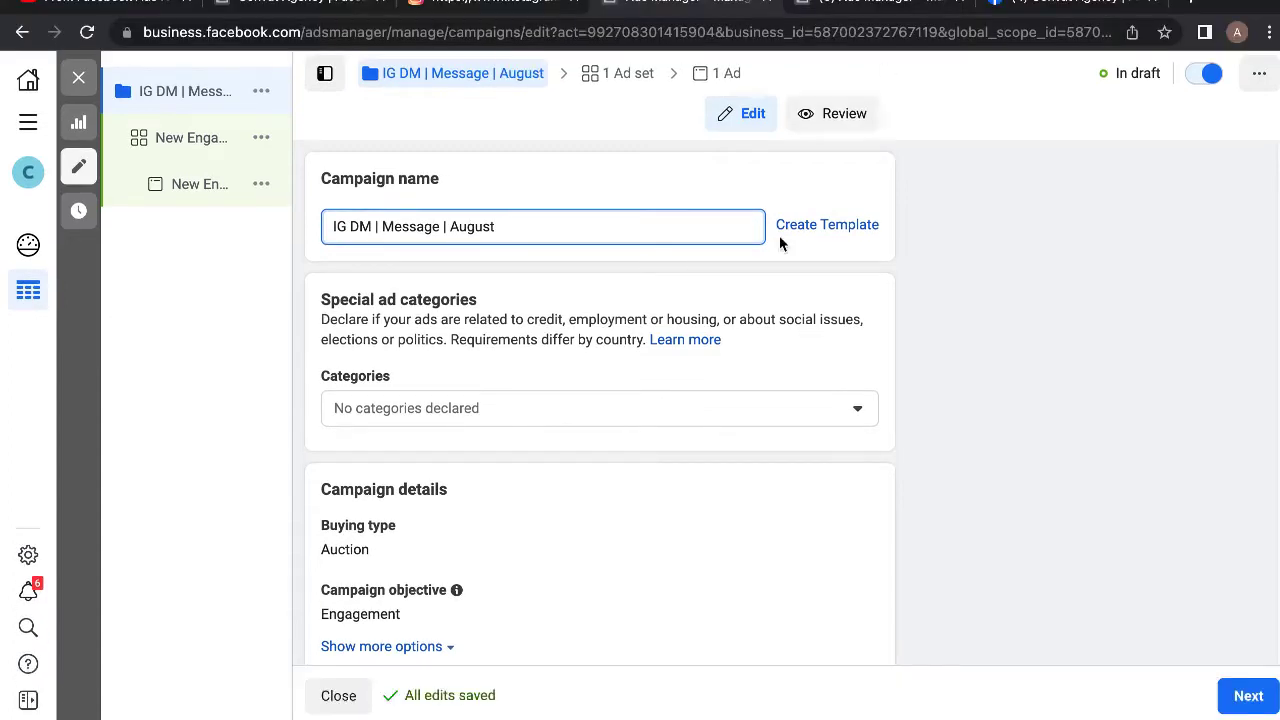
text( 18)
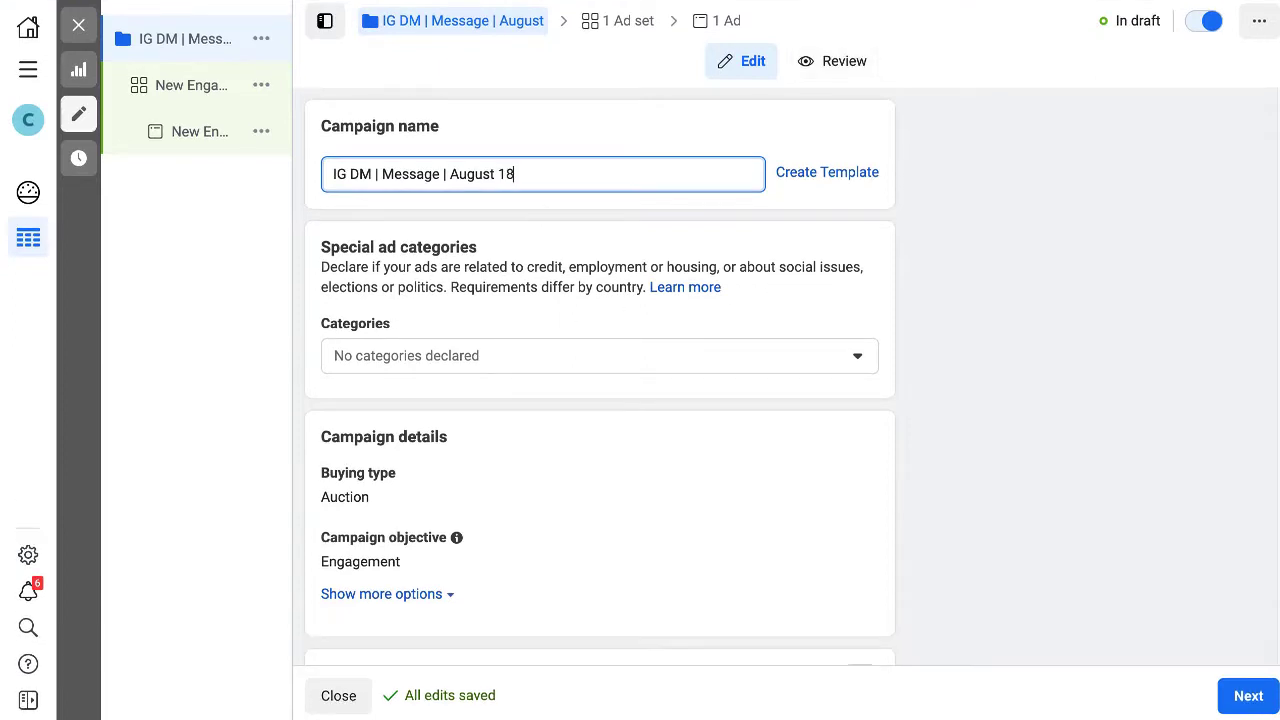
click(567, 134)
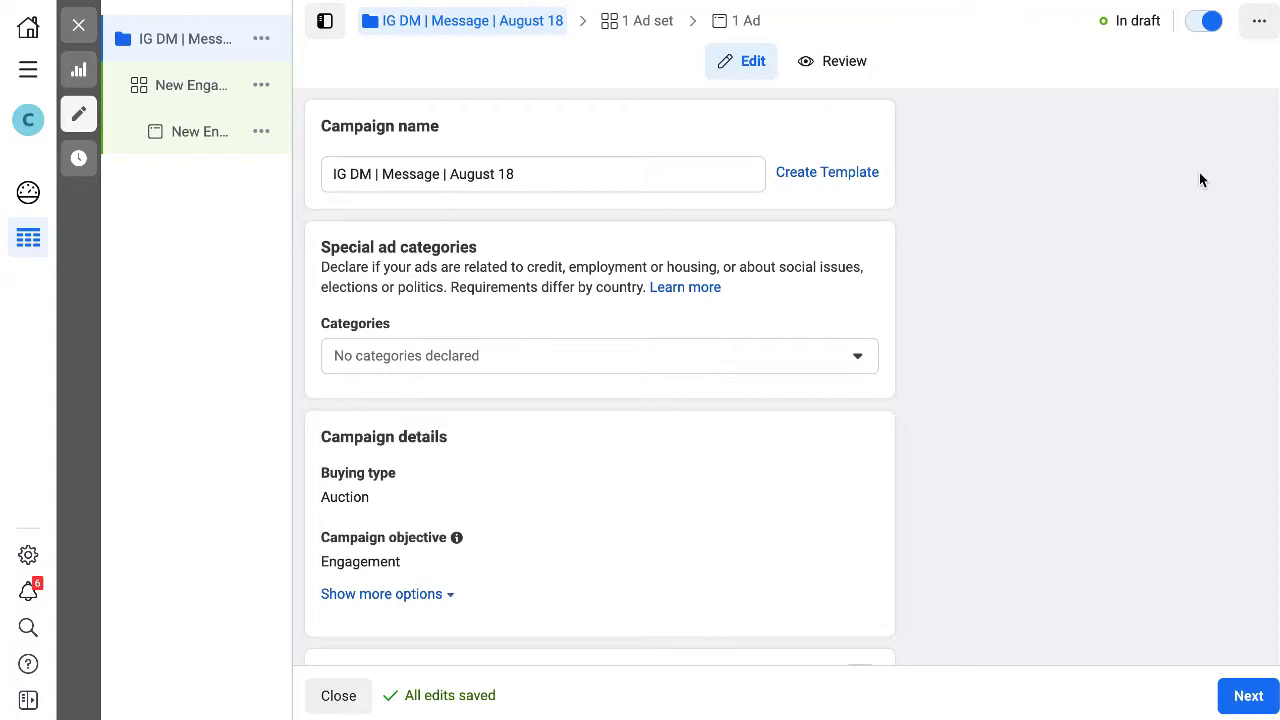
scroll(1271, 300, down, 3)
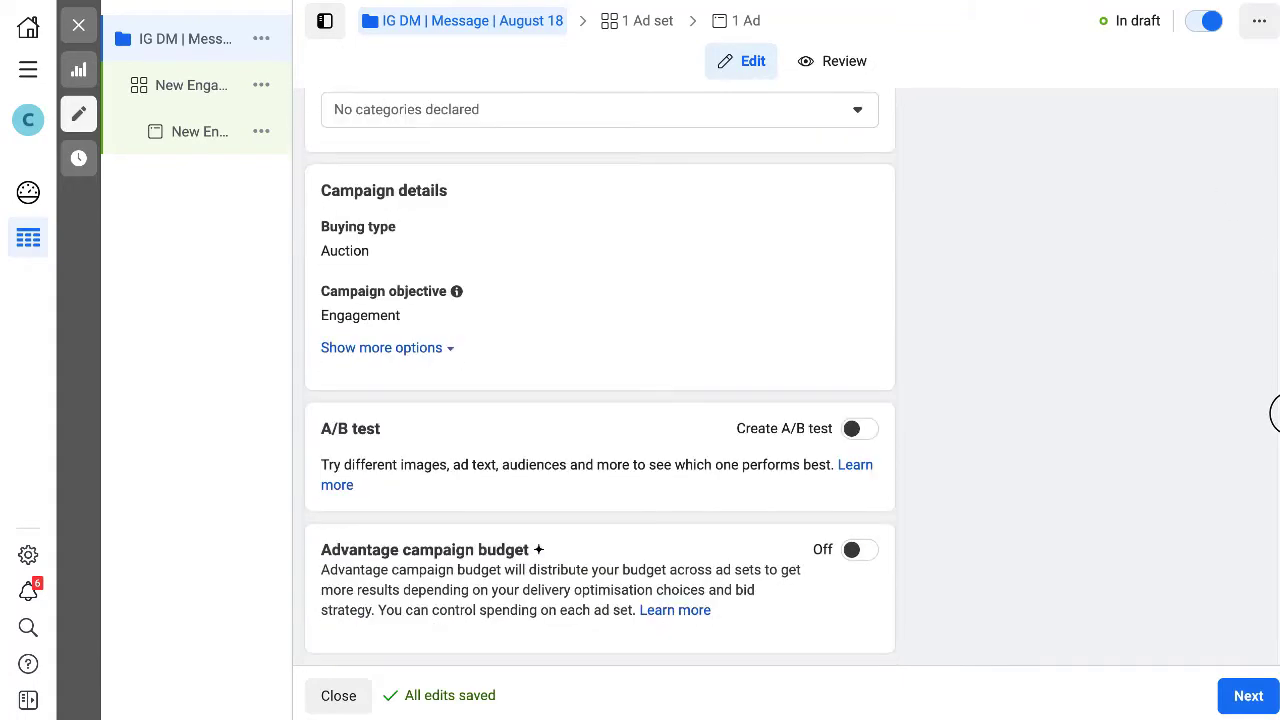
scroll(1271, 274, up, 2)
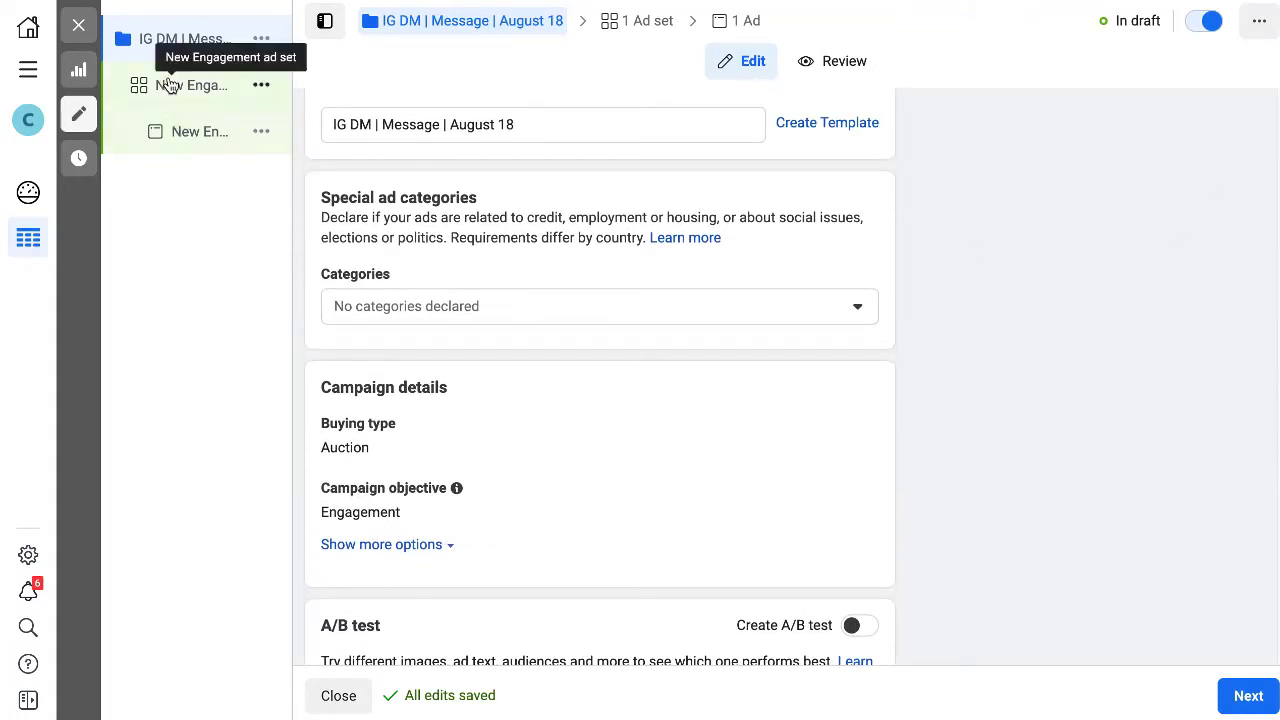
Open the campaign's ad set settings and choose Click to message as the ad type.
click(170, 86)
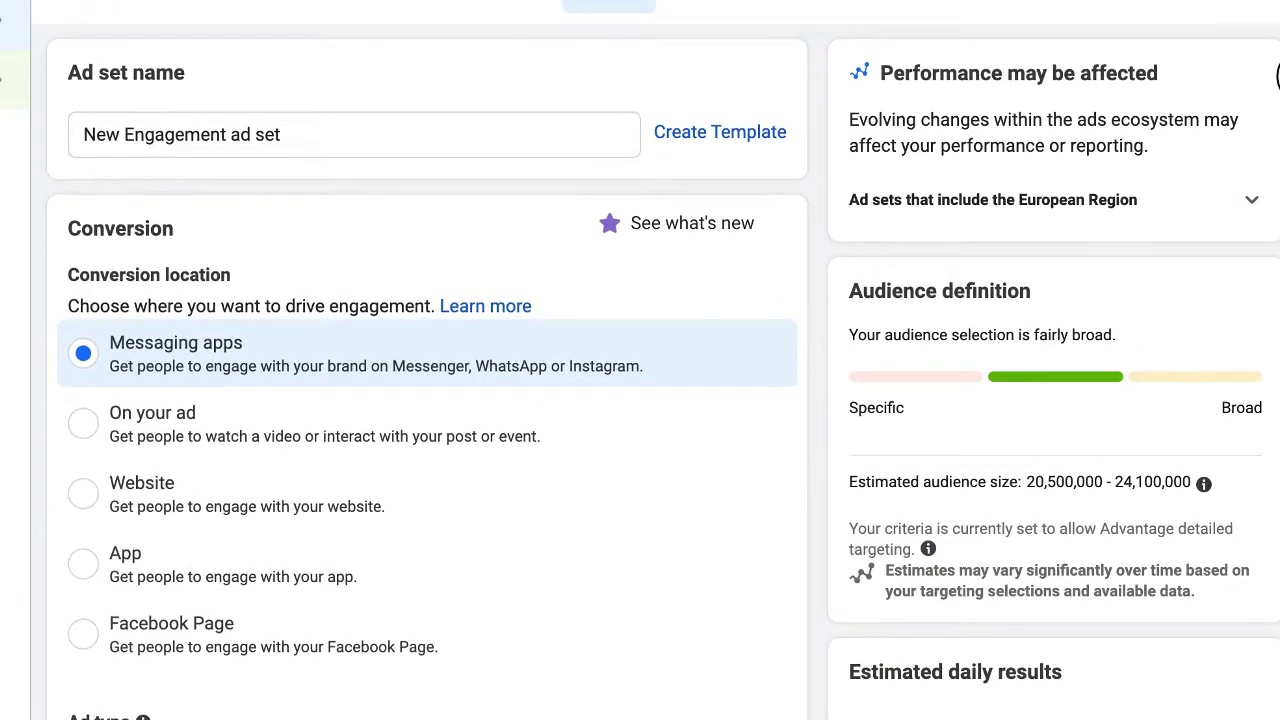
scroll(1189, 117, down, 2)
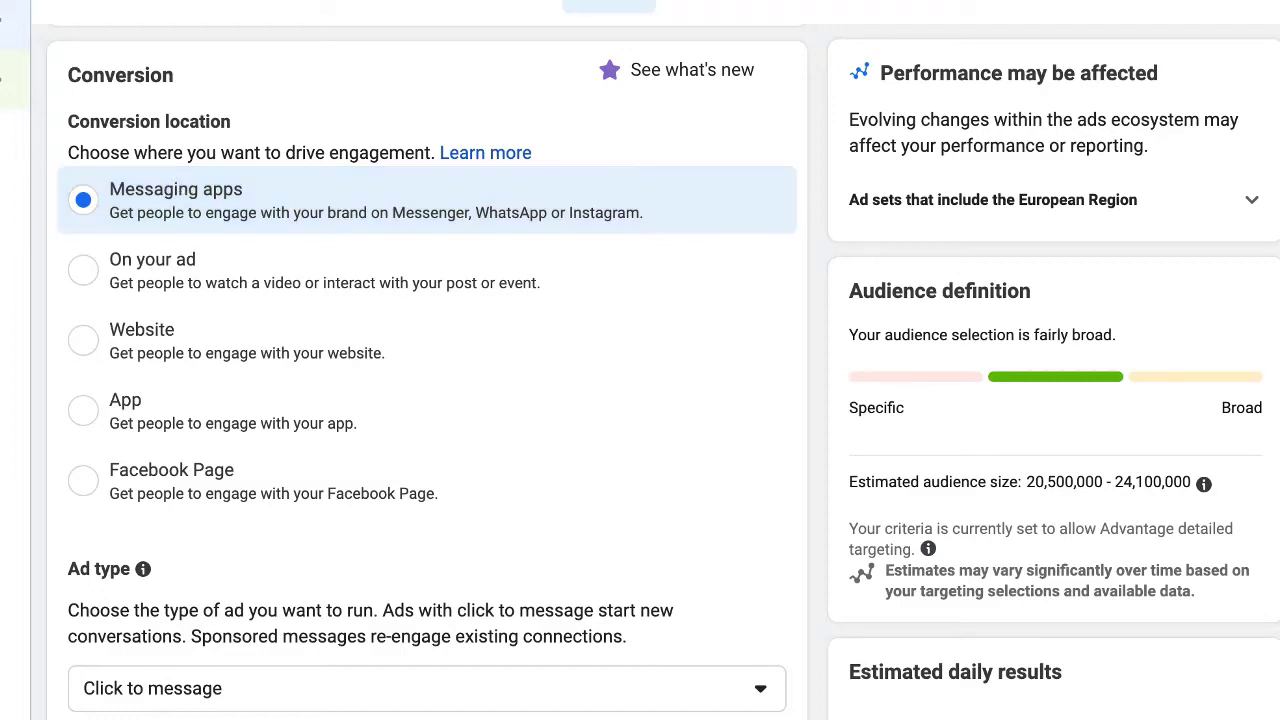
scroll(648, 350, down, 4)
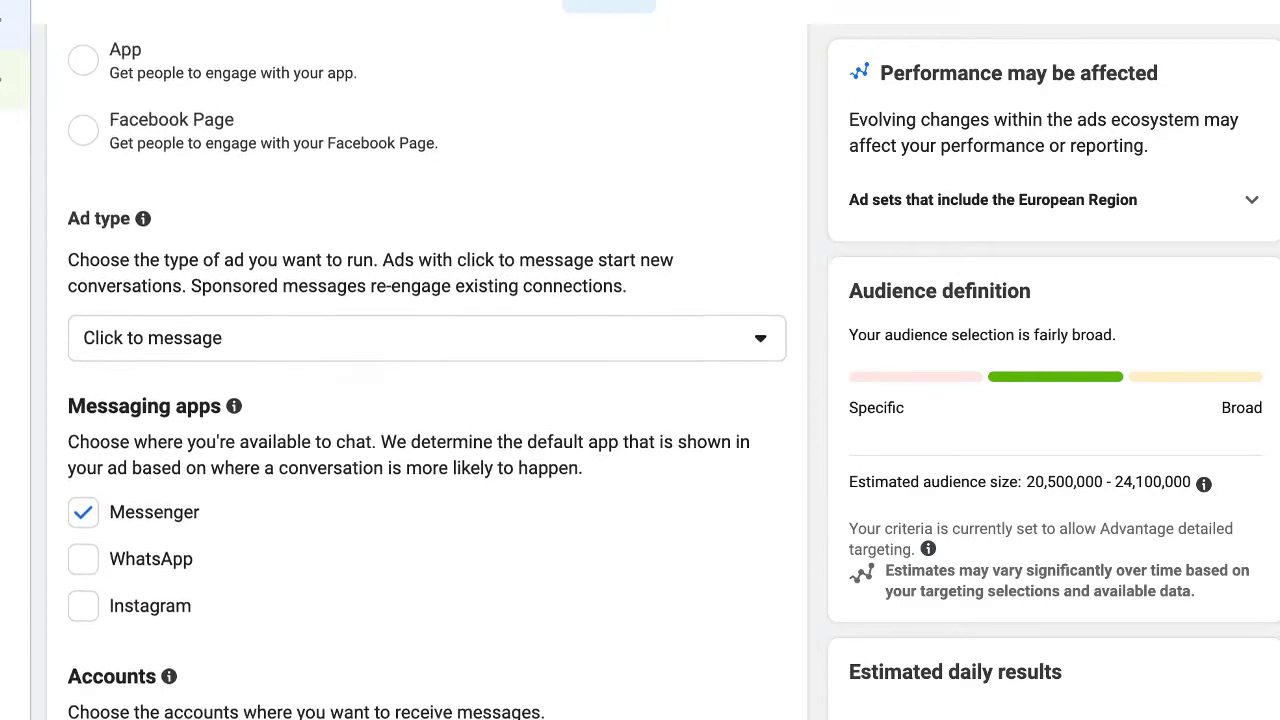
click(165, 302)
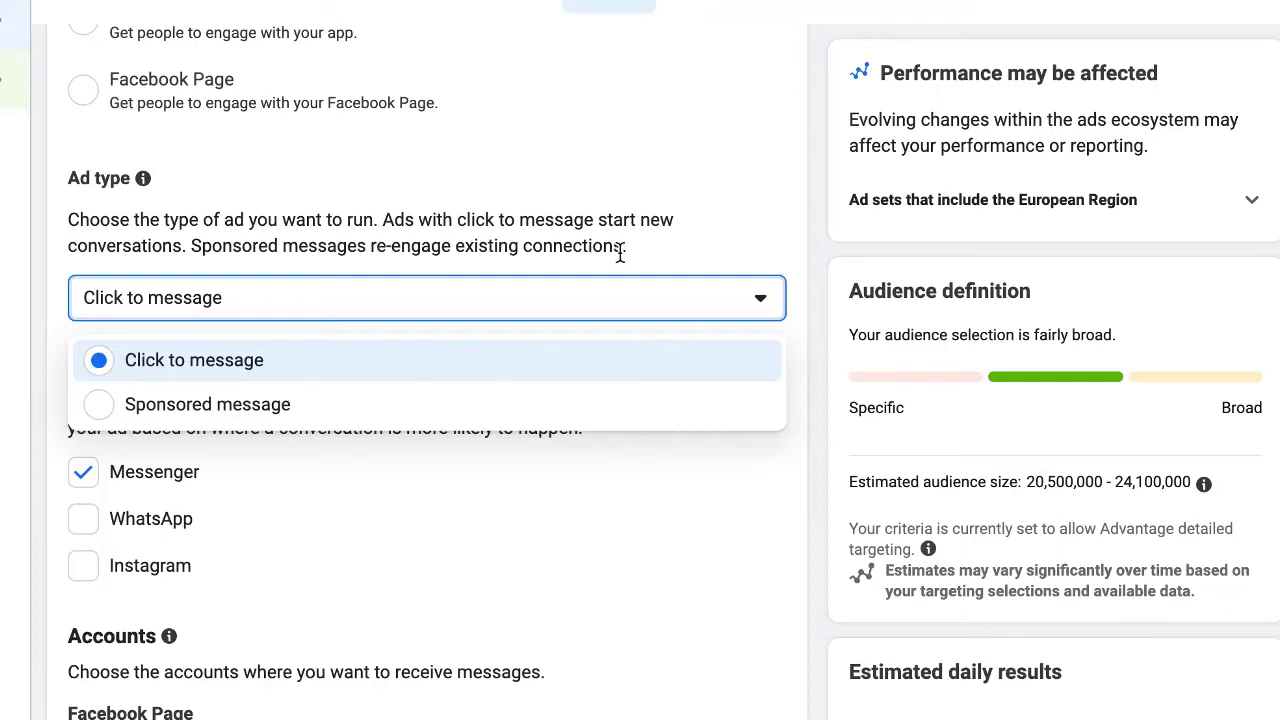
click(176, 359)
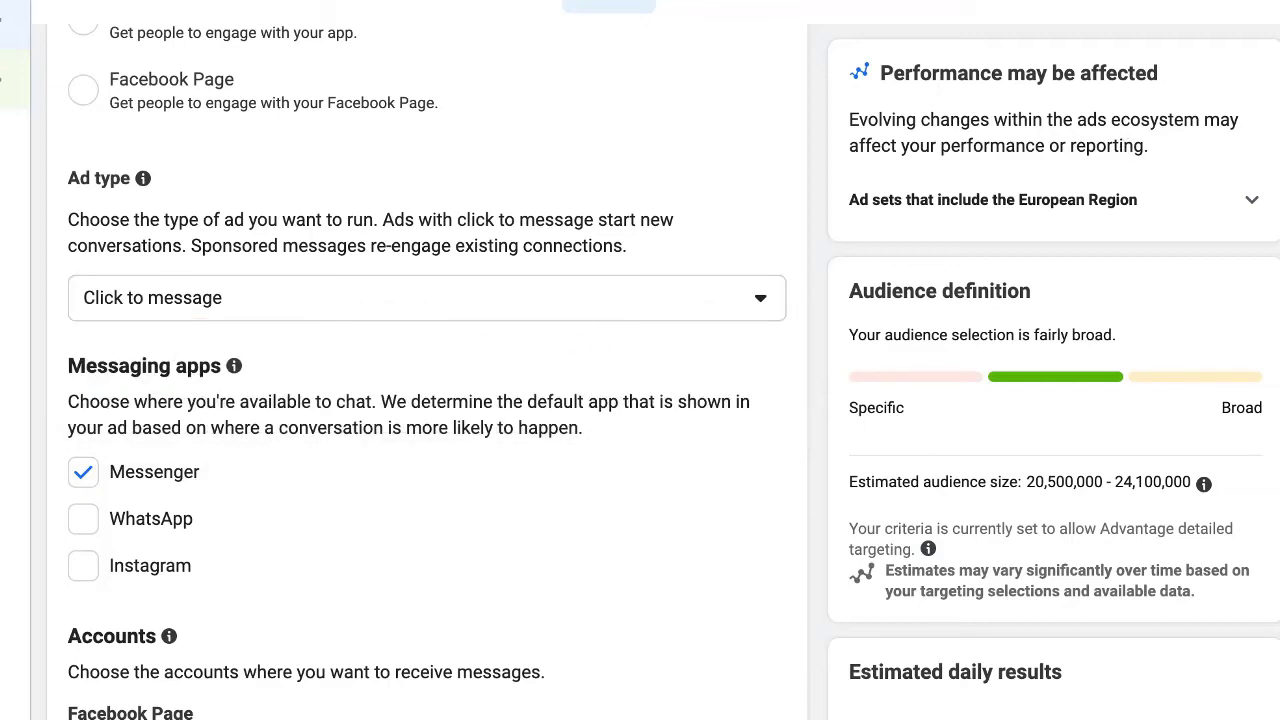
Select Instagram as the ad set's only messaging app, turning Messenger off.
scroll(578, 236, down, 2)
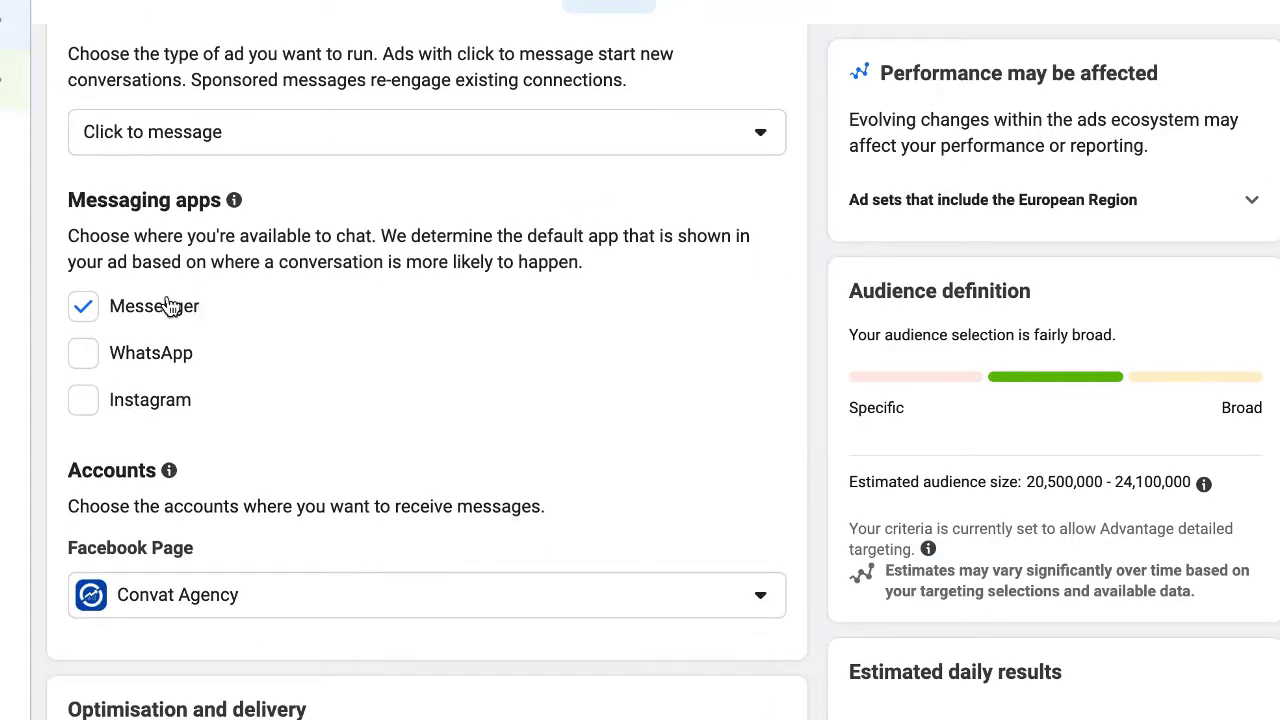
click(85, 406)
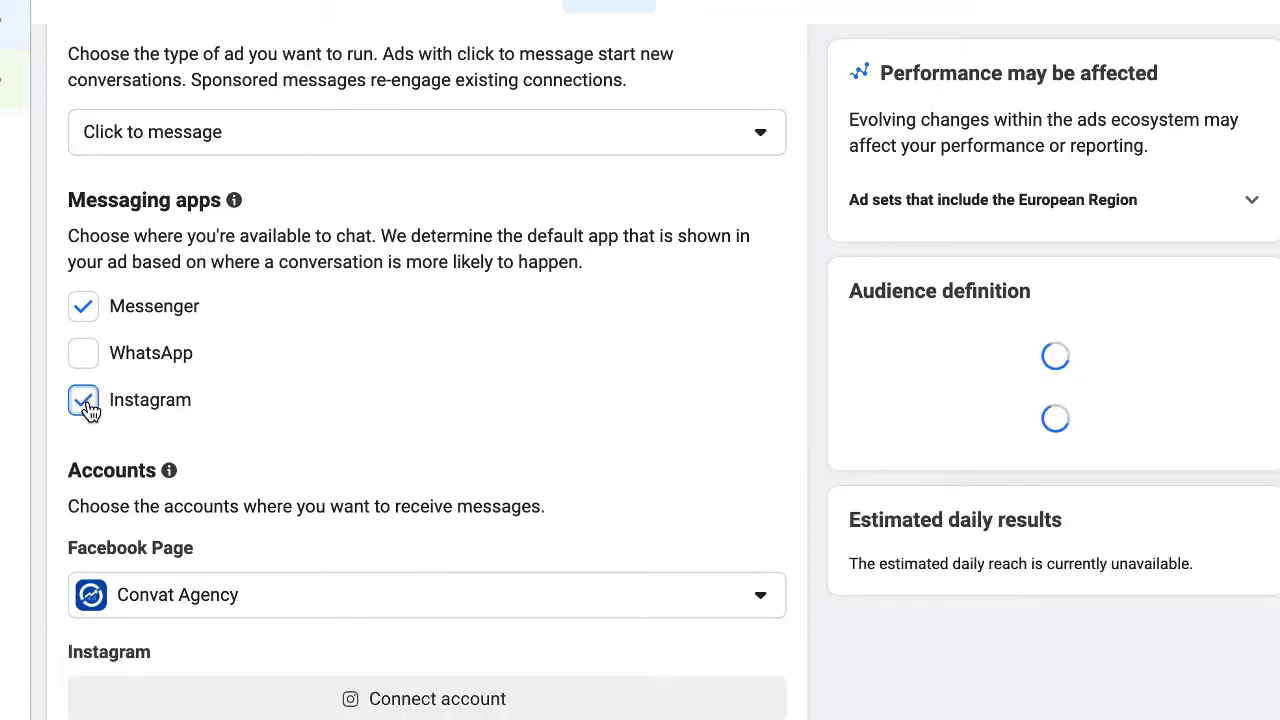
click(85, 313)
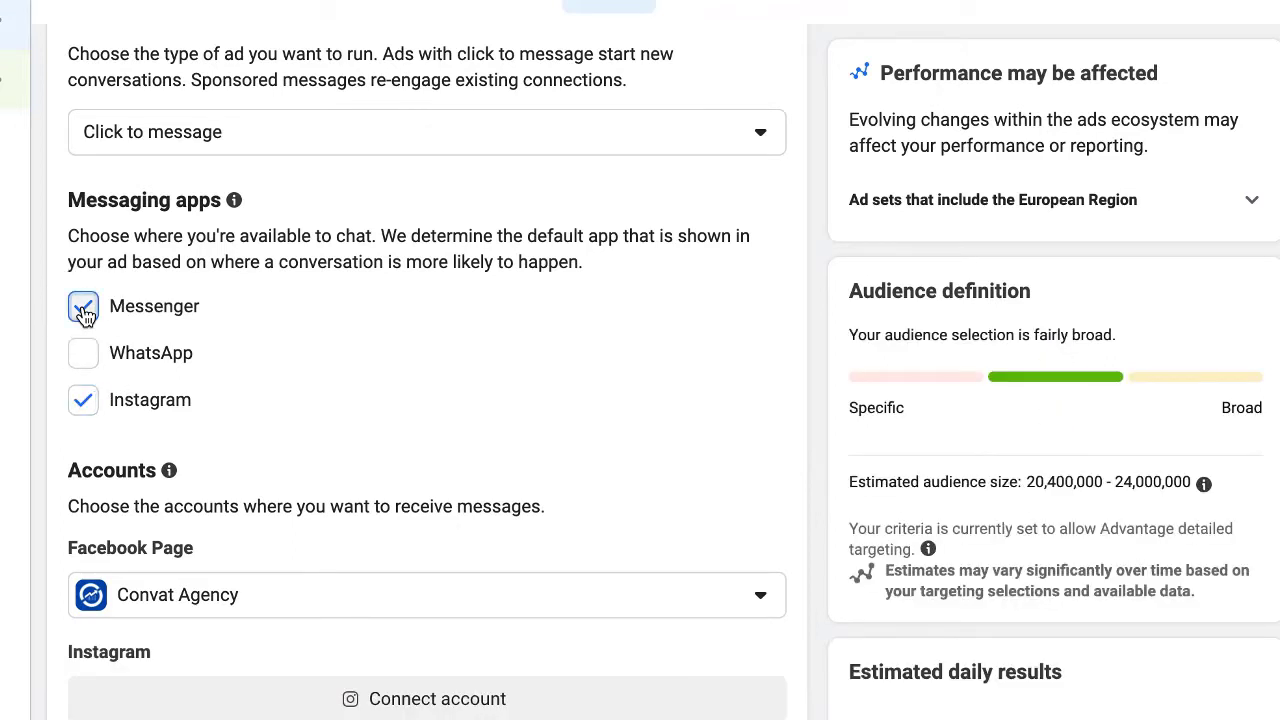
click(85, 313)
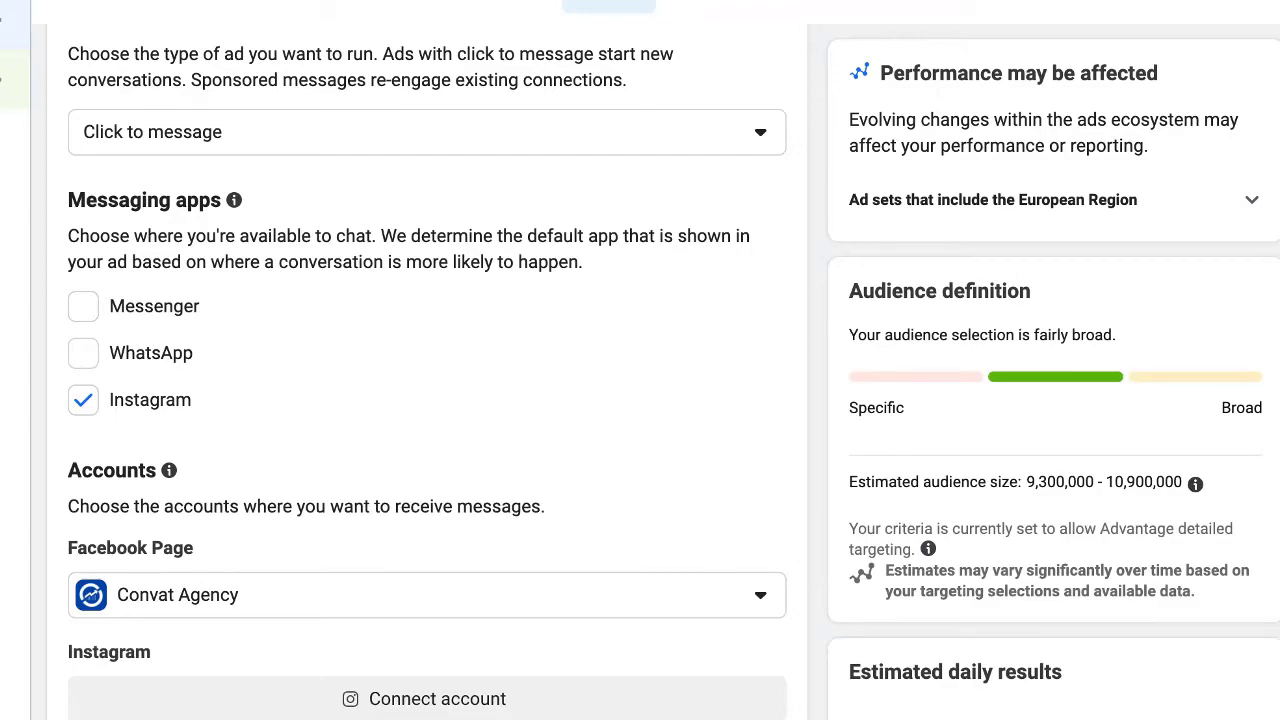
Set the ad set's daily budget to $10.00.
scroll(427, 400, down, 3)
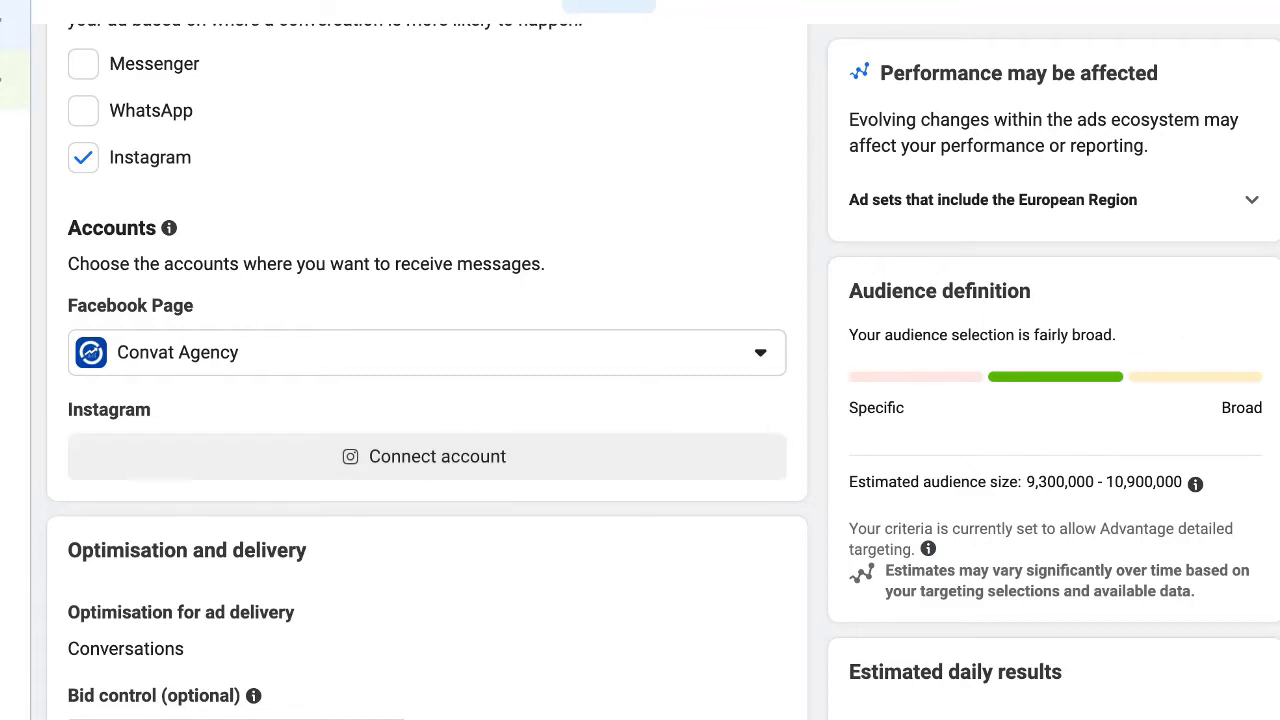
scroll(428, 371, down, 1)
scroll(428, 371, up, 1)
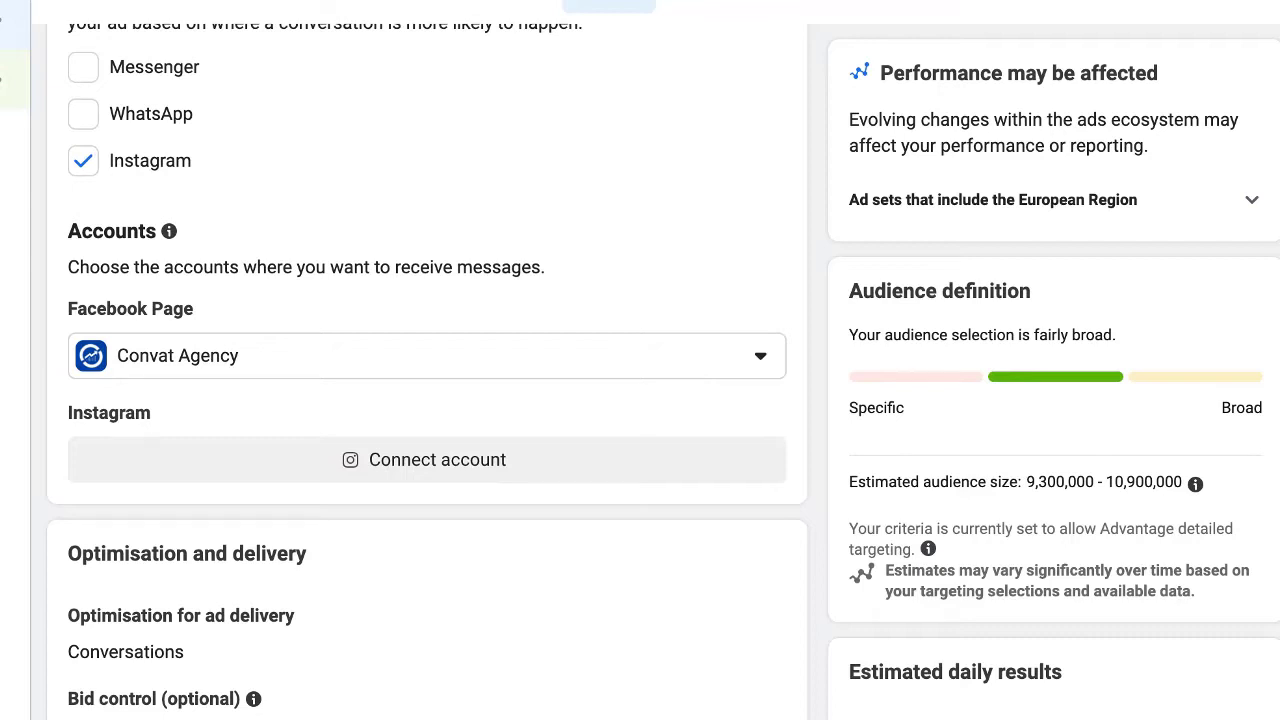
scroll(428, 371, down, 5)
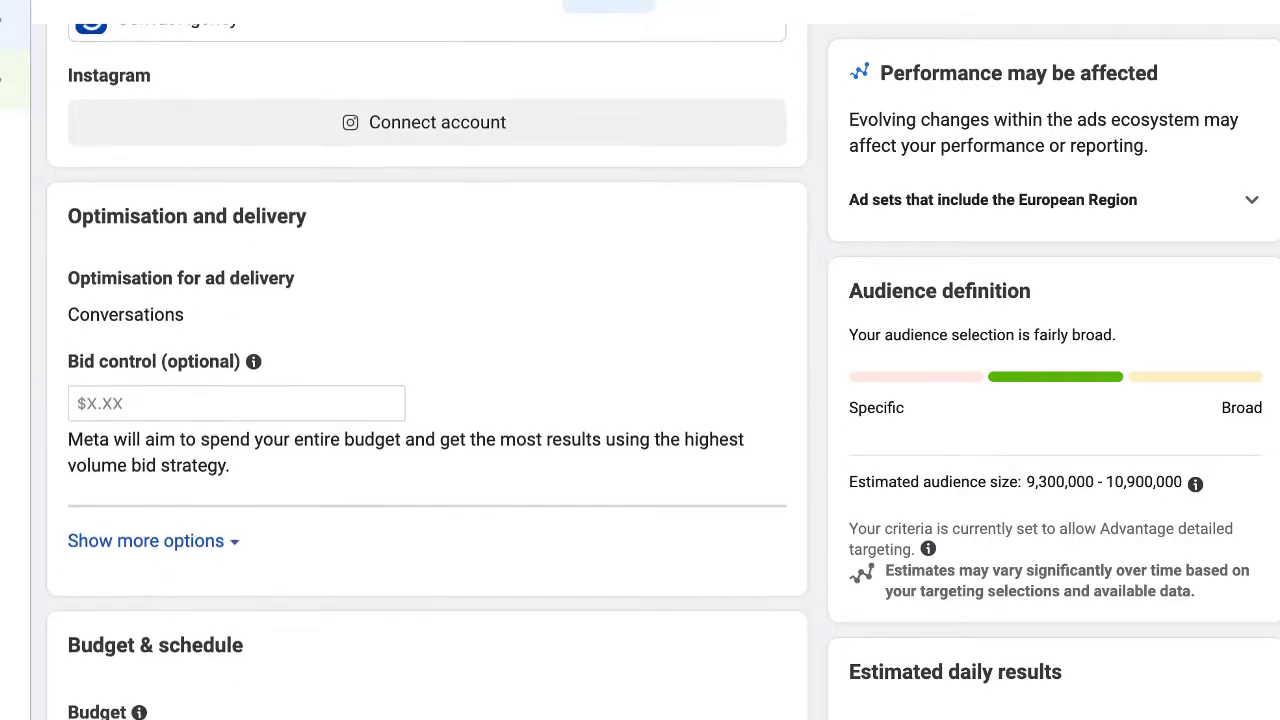
scroll(748, 413, down, 3)
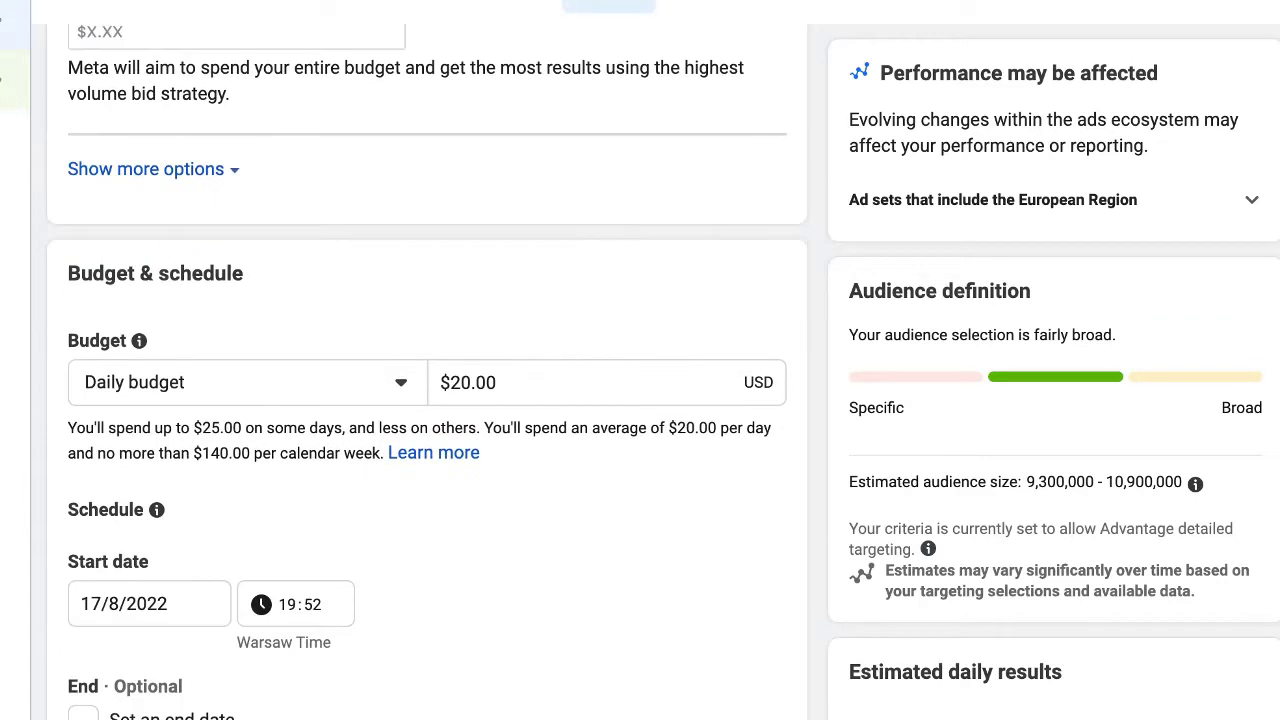
click(463, 387)
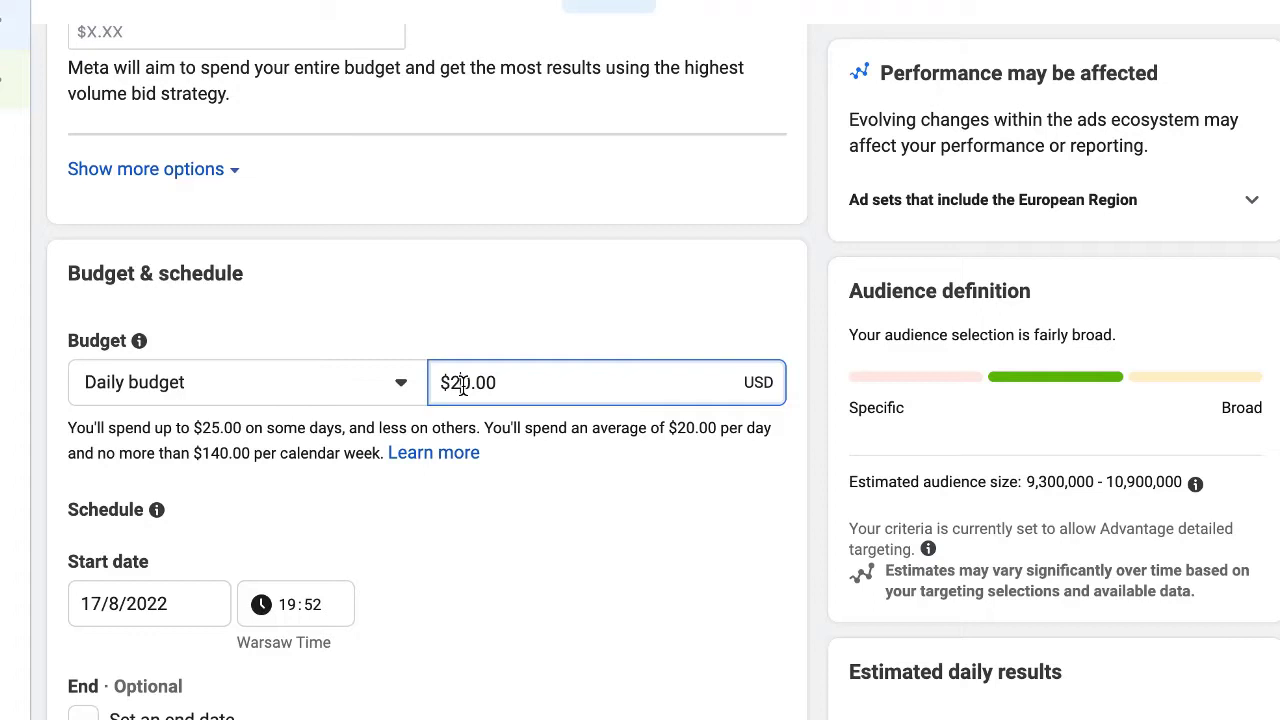
key(BackSpace)
text(1)
click(758, 342)
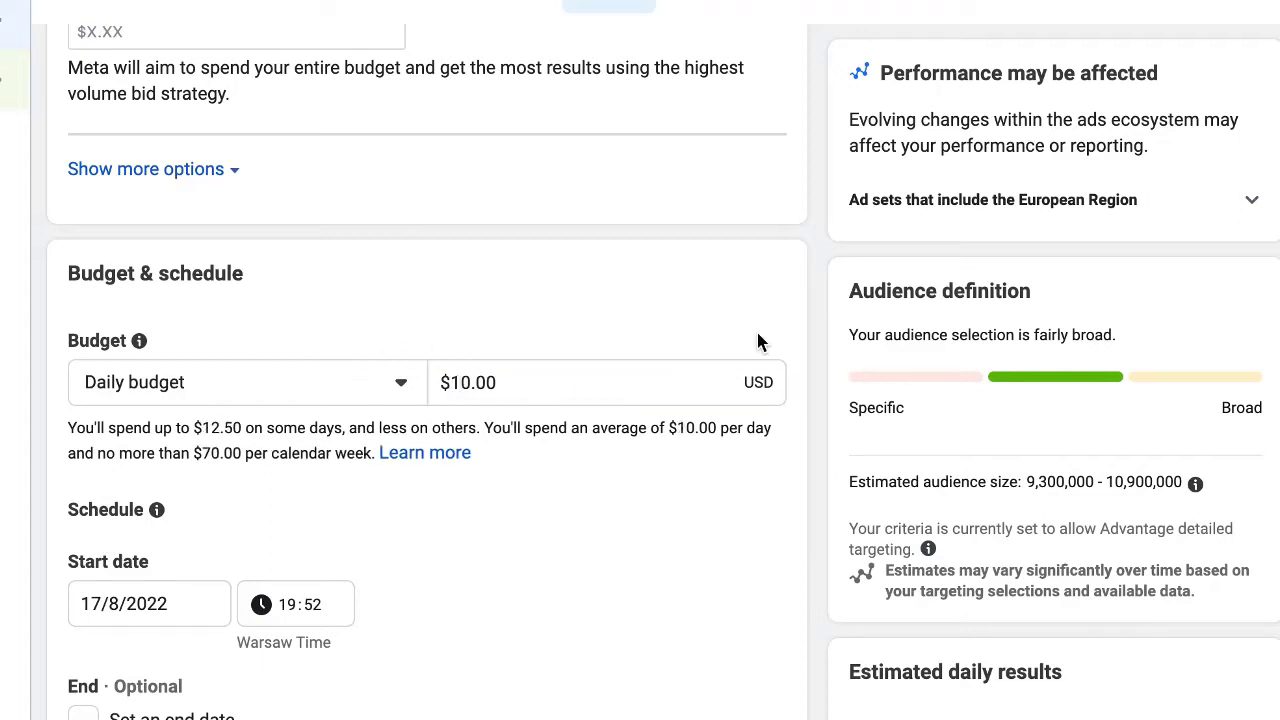
Schedule the ad set to start on 18/8/2022 at 04:00.
scroll(427, 400, down, 1)
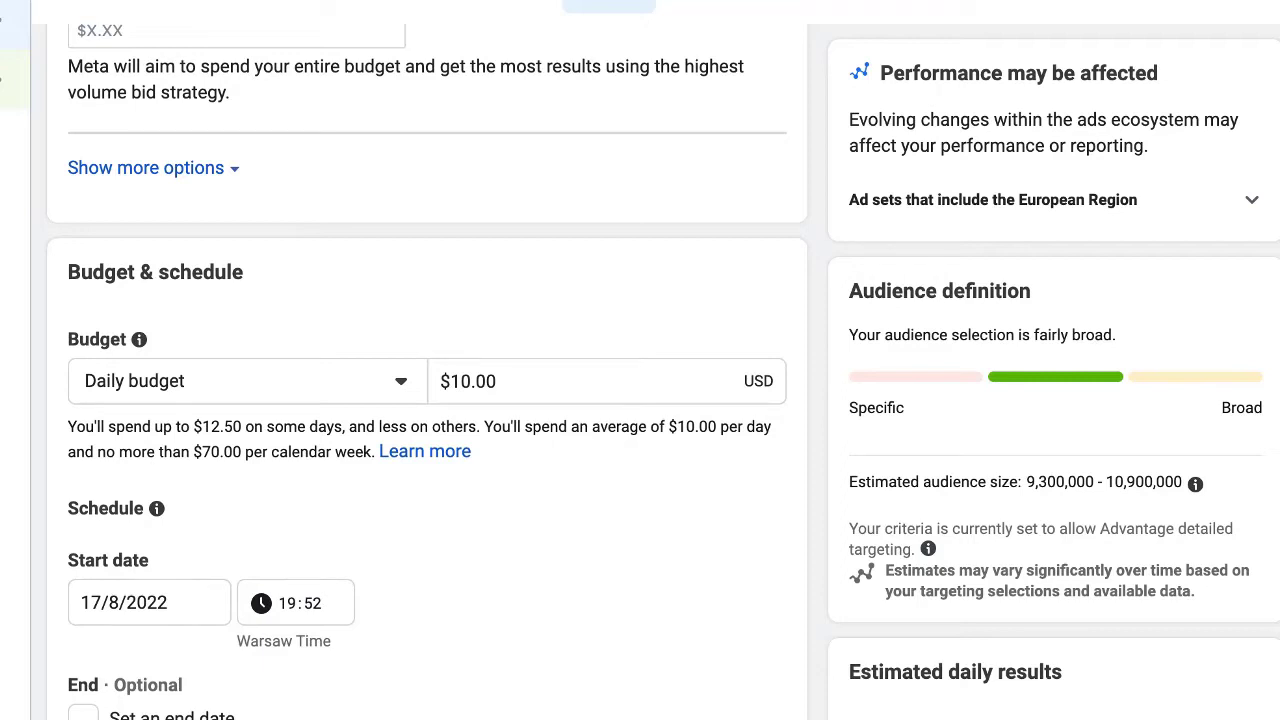
scroll(427, 400, down, 3)
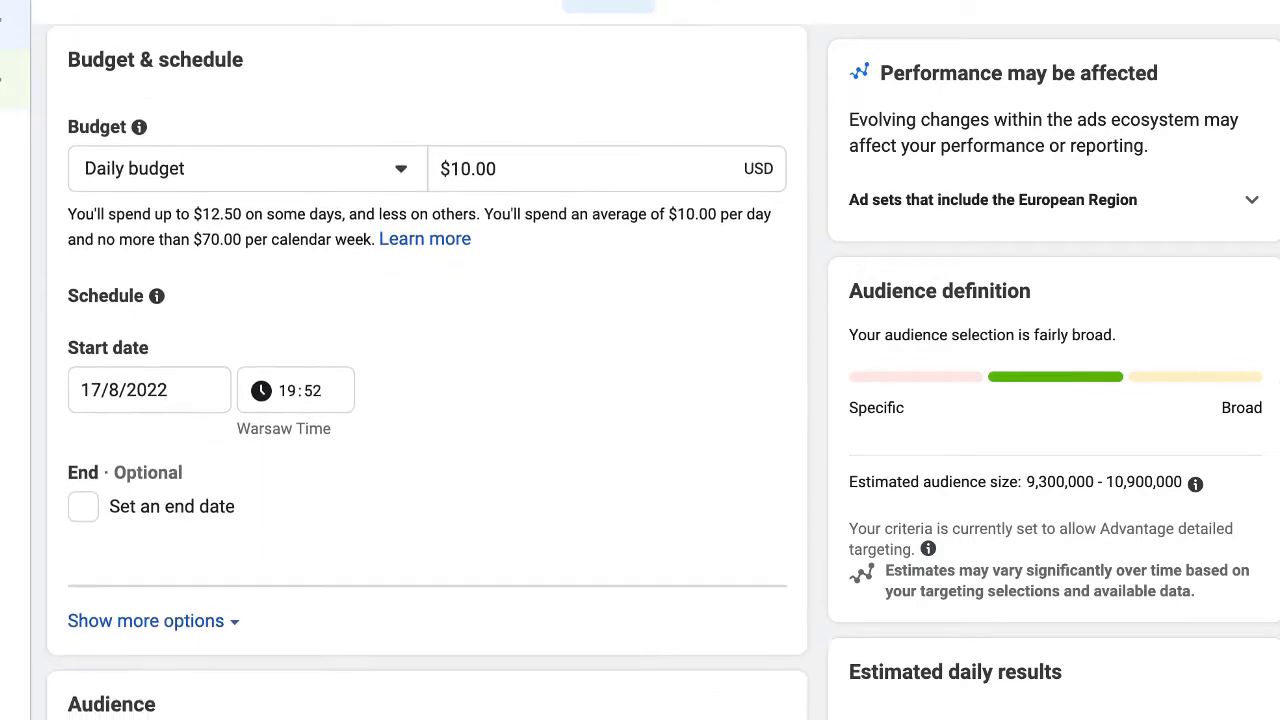
click(137, 385)
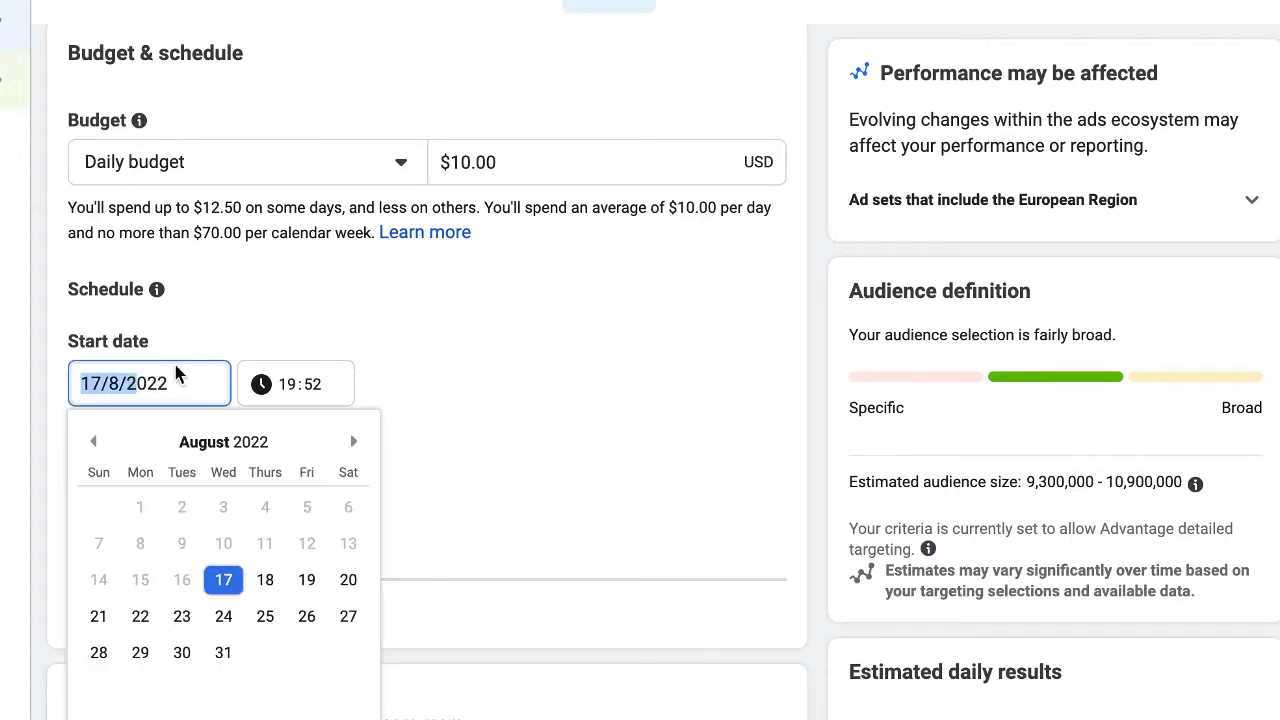
click(266, 581)
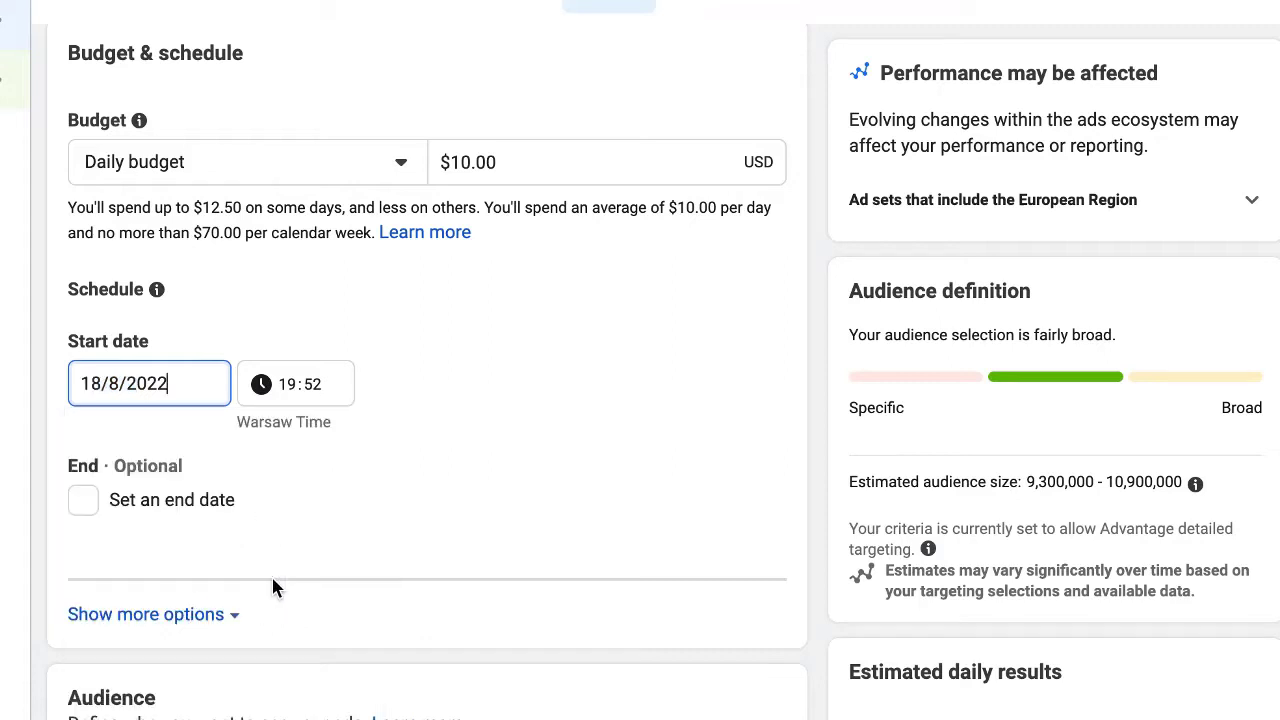
click(286, 386)
text(04)
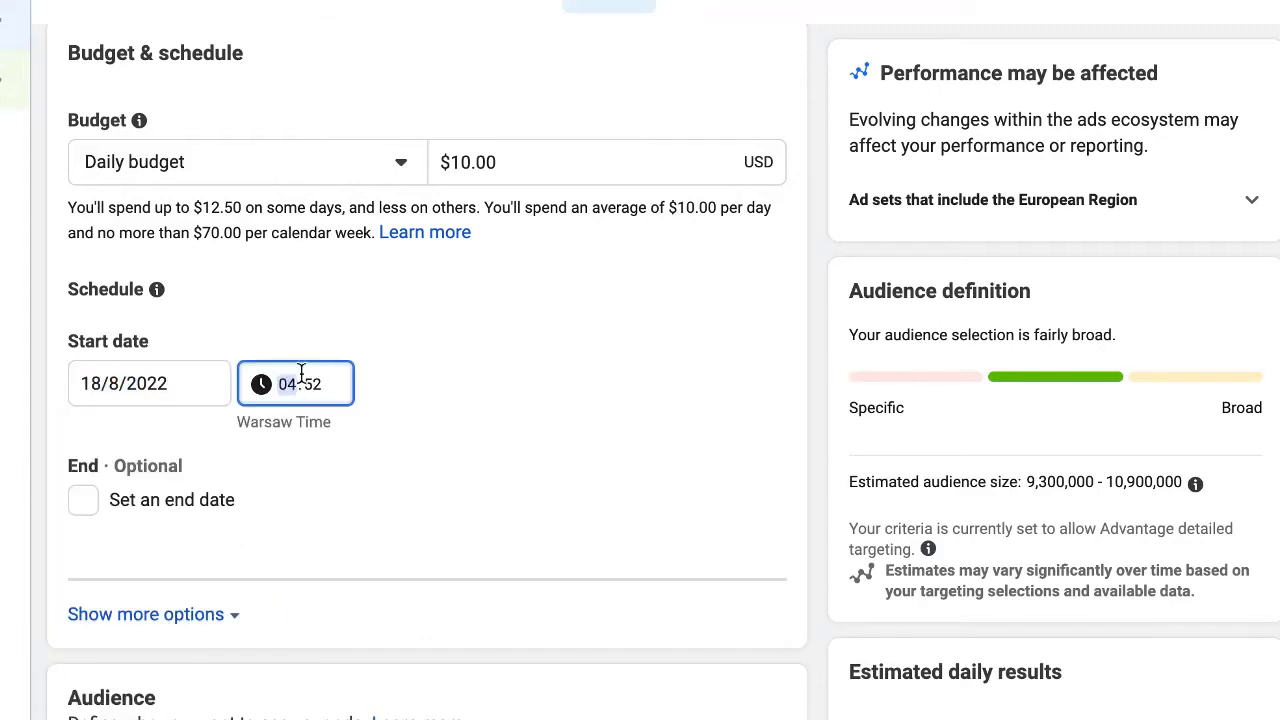
click(315, 386)
text(00)
click(398, 360)
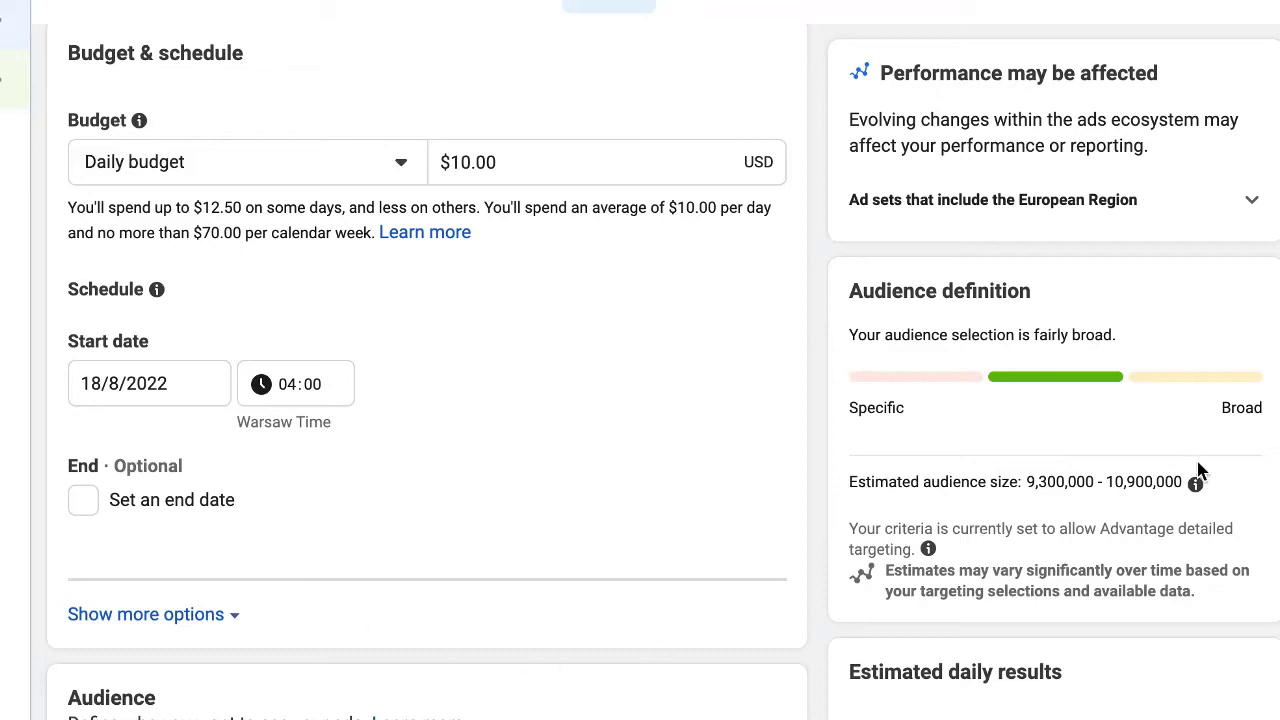
Edit the audience's locations and restrict targeting to people living in this location.
scroll(428, 373, down, 6)
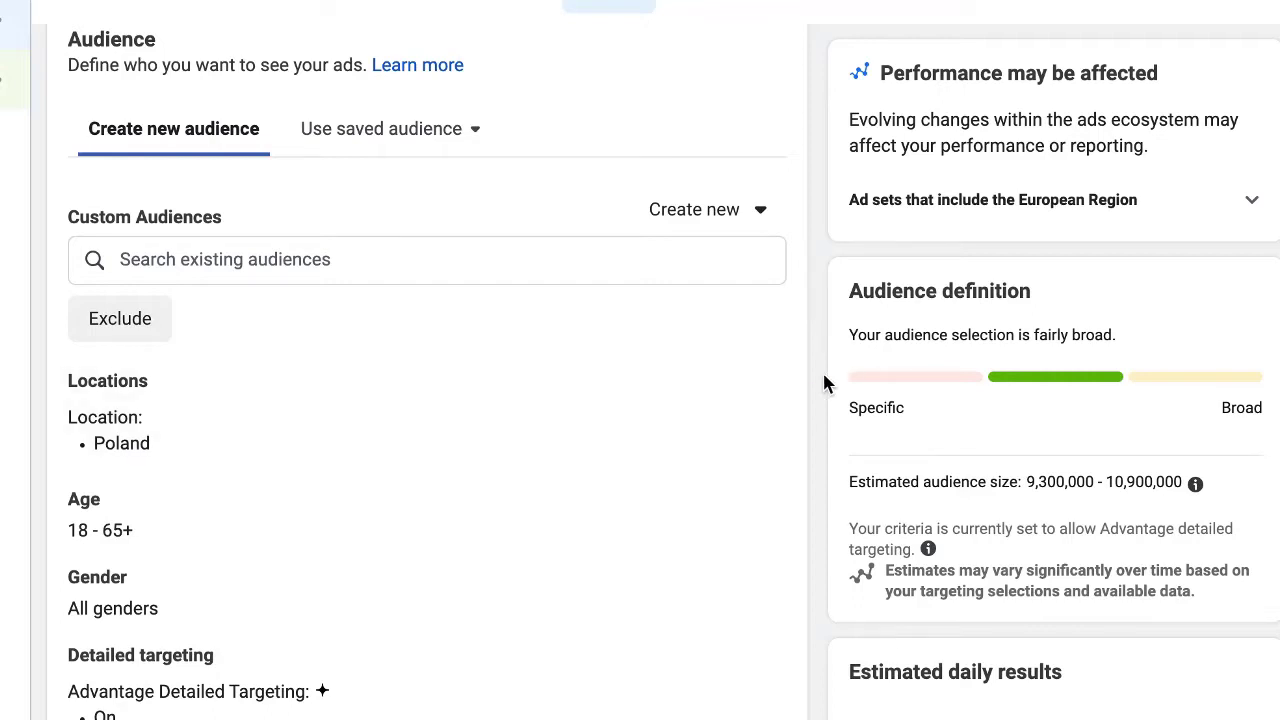
scroll(428, 400, down, 1)
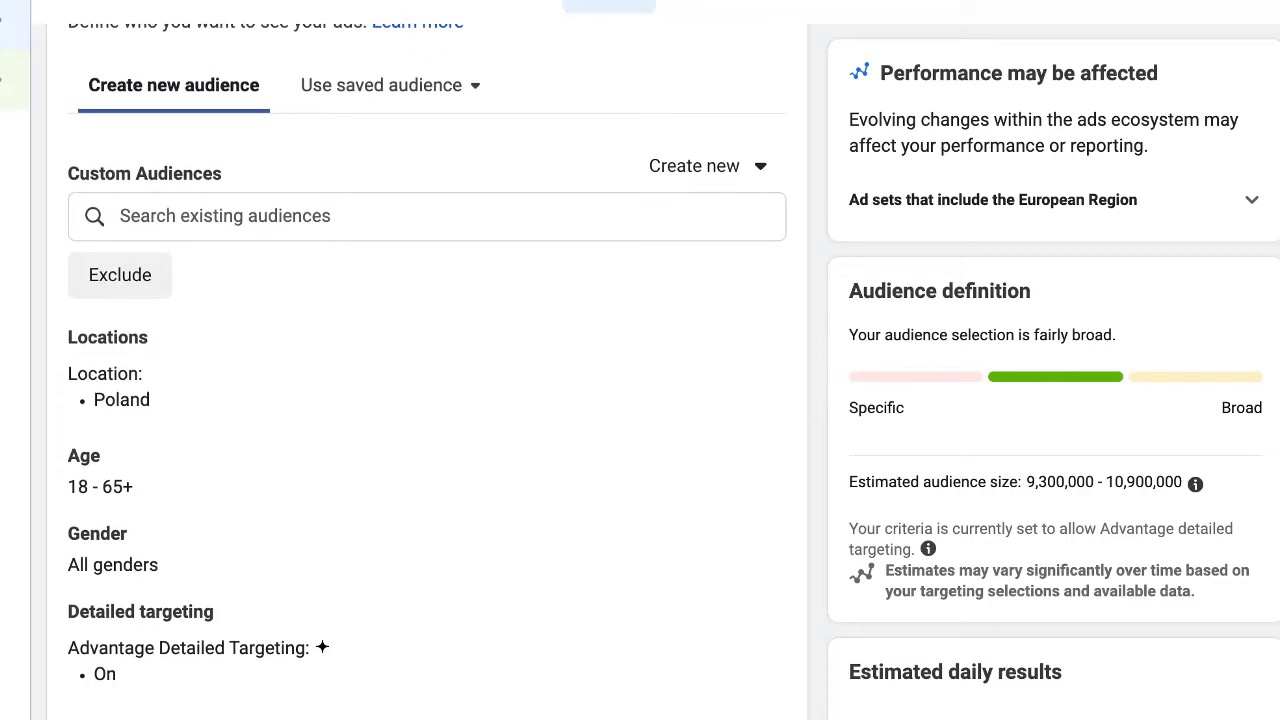
click(745, 347)
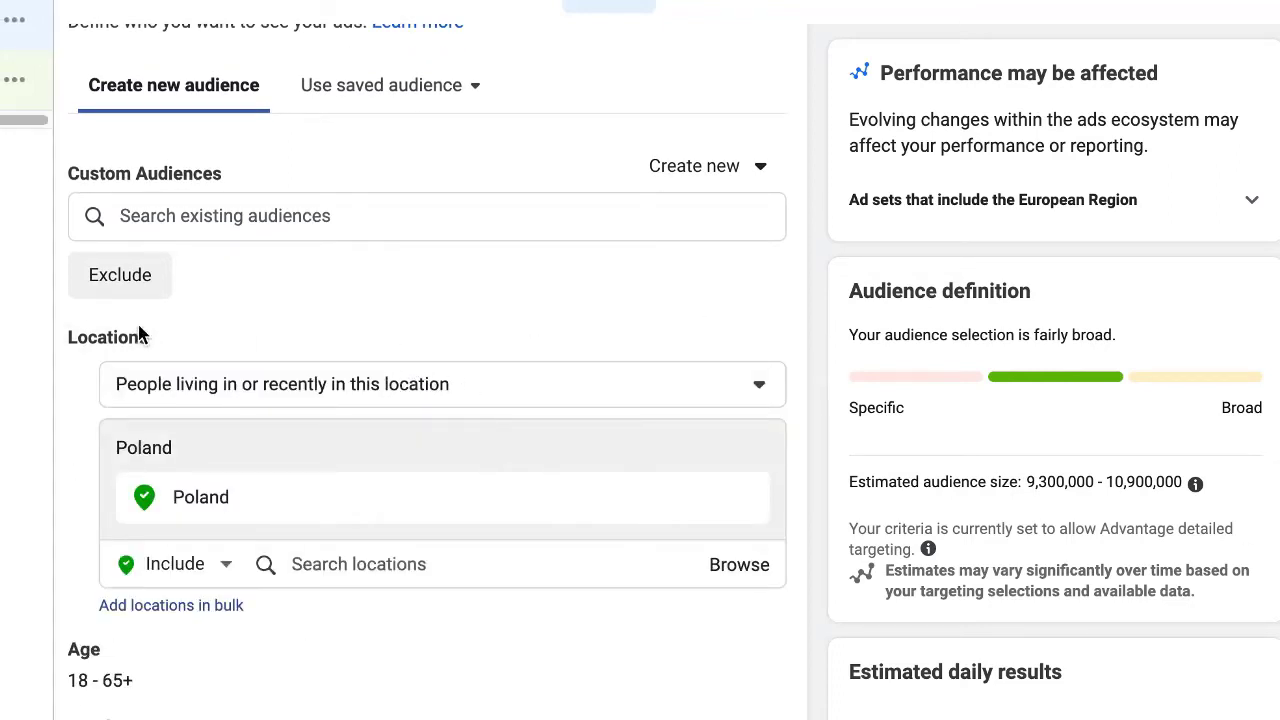
drag(62, 345, 114, 346)
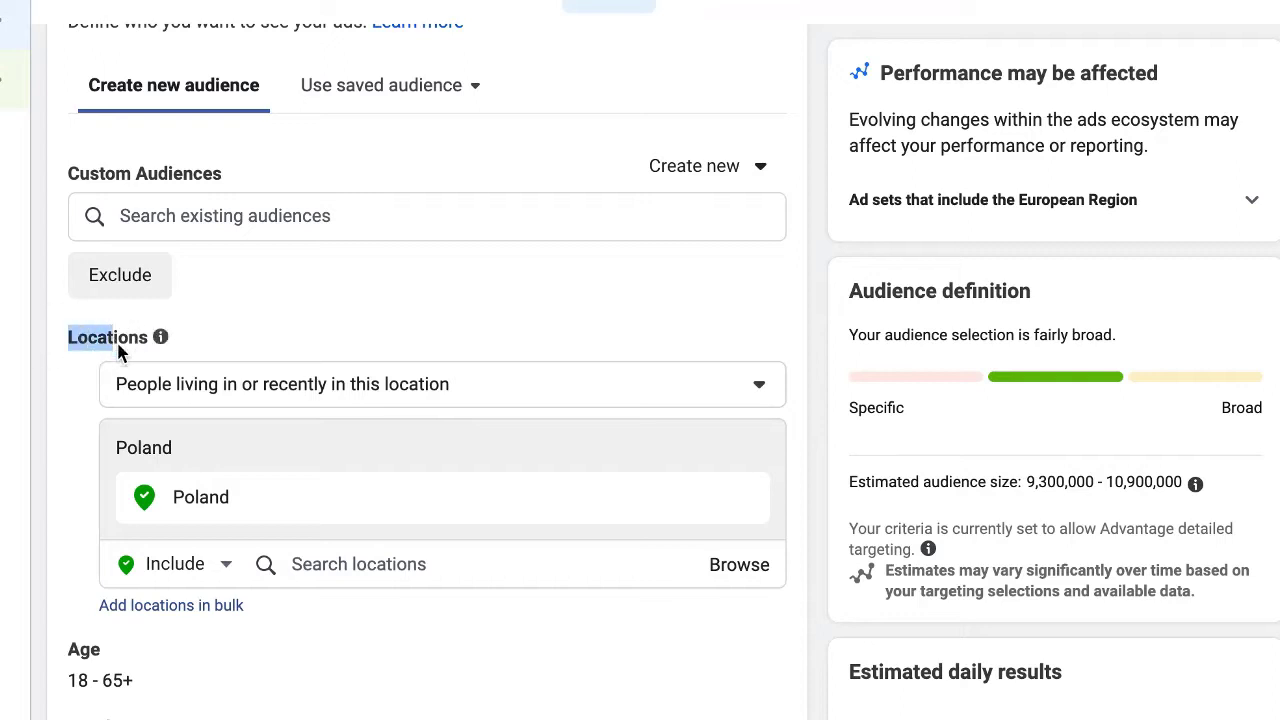
click(162, 388)
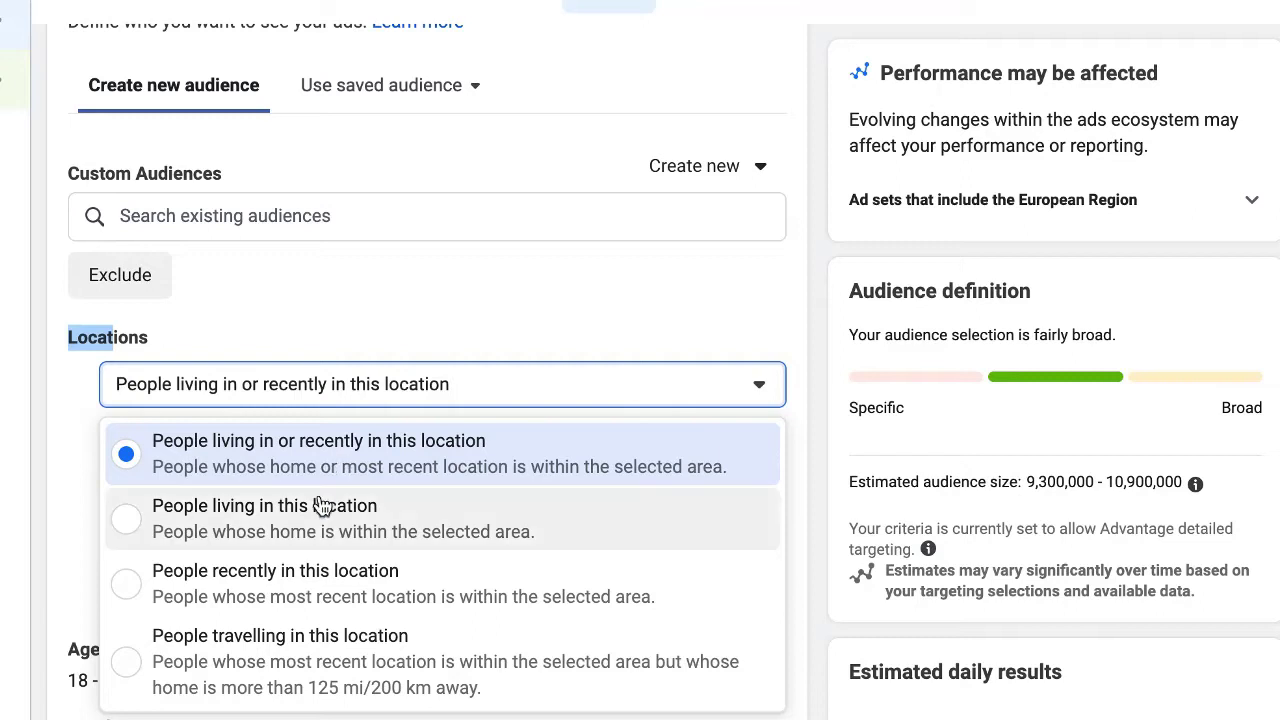
click(272, 520)
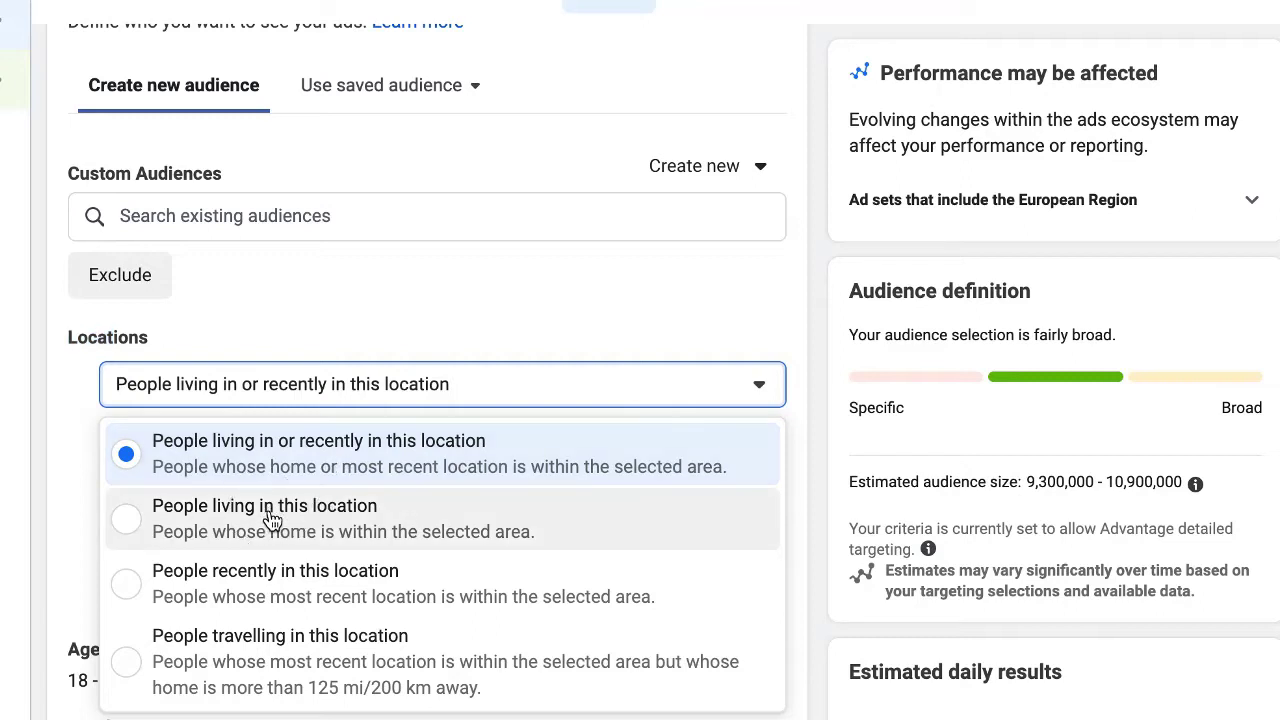
click(272, 520)
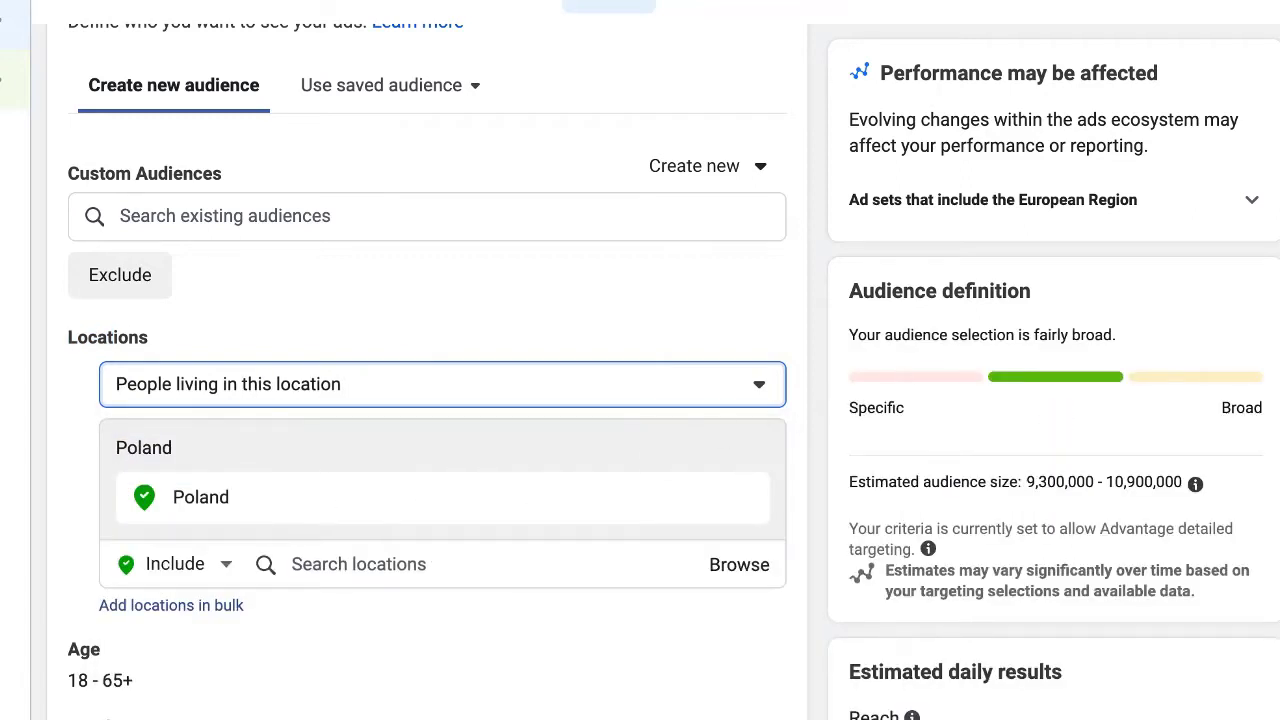
Add the country Nigeria to the audience's included locations and remove Poland.
scroll(614, 540, down, 3)
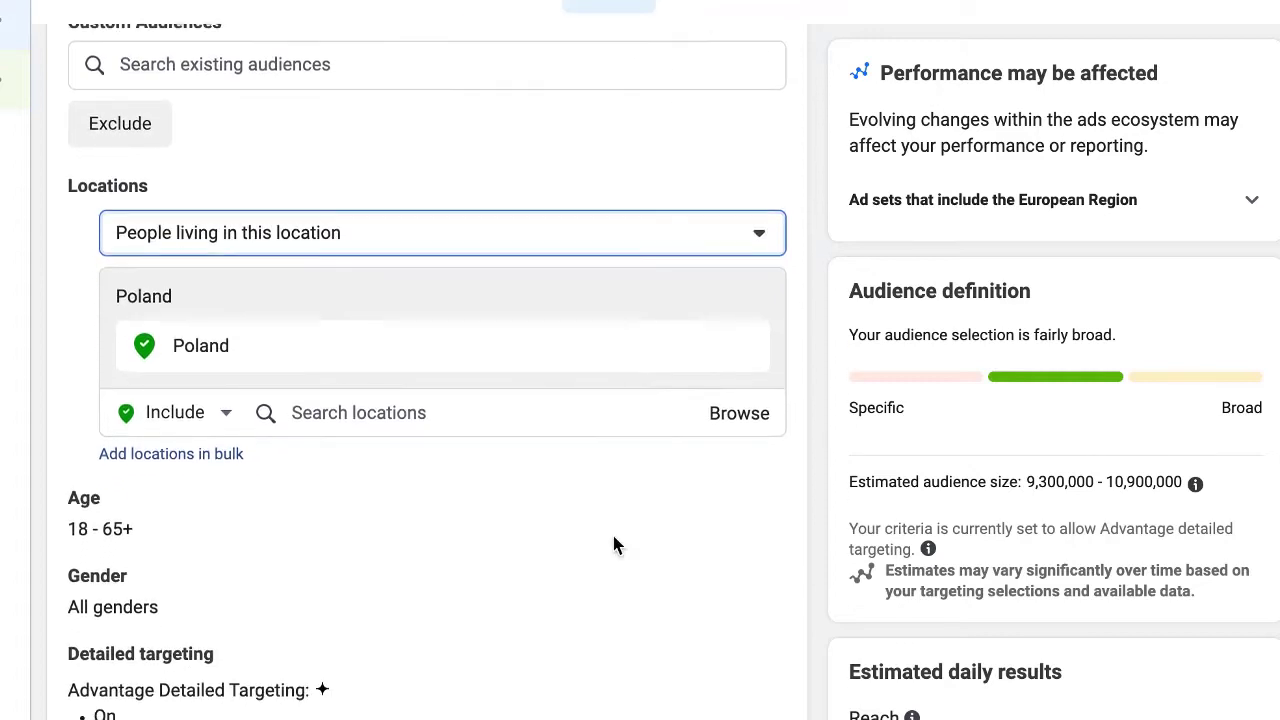
click(396, 413)
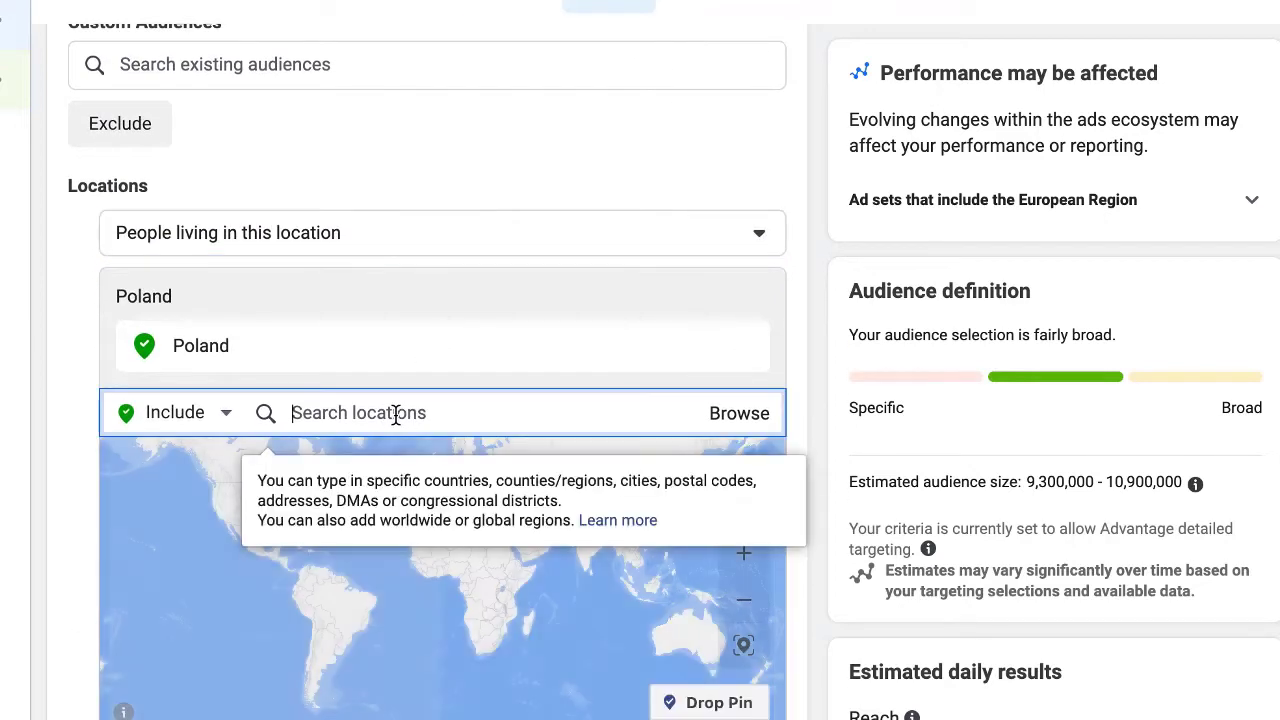
text(Nigeria)
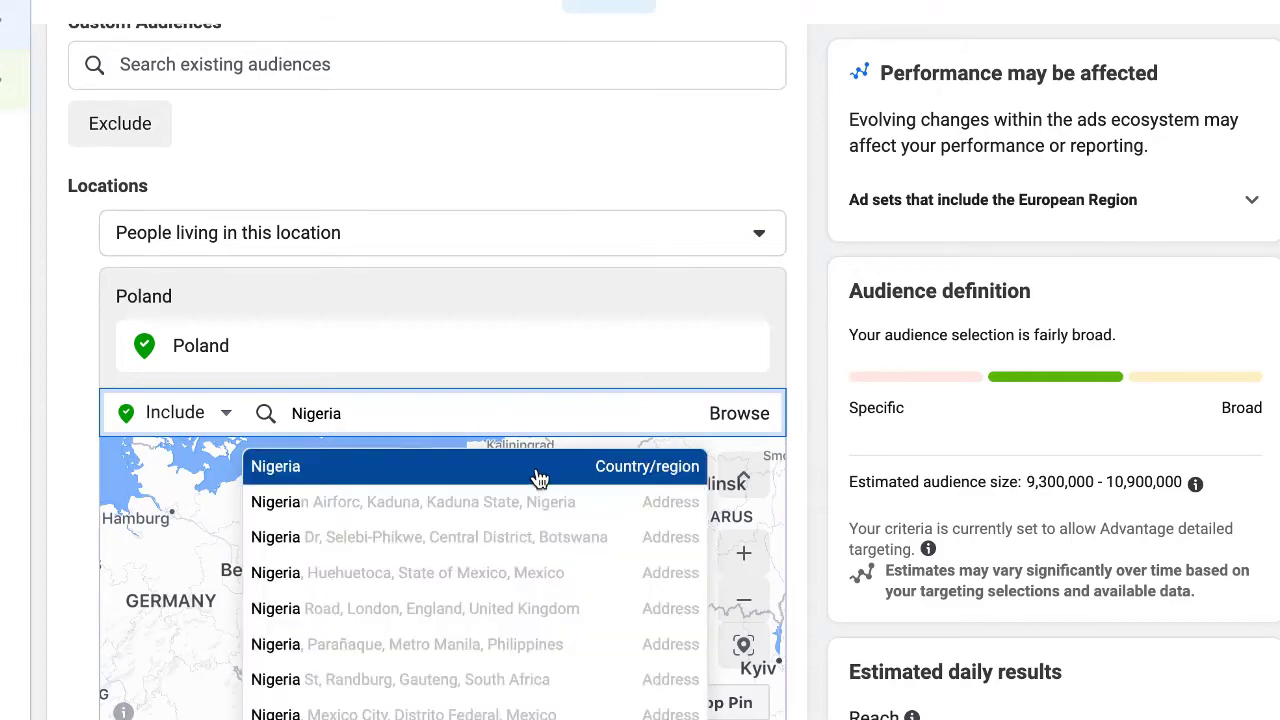
click(519, 470)
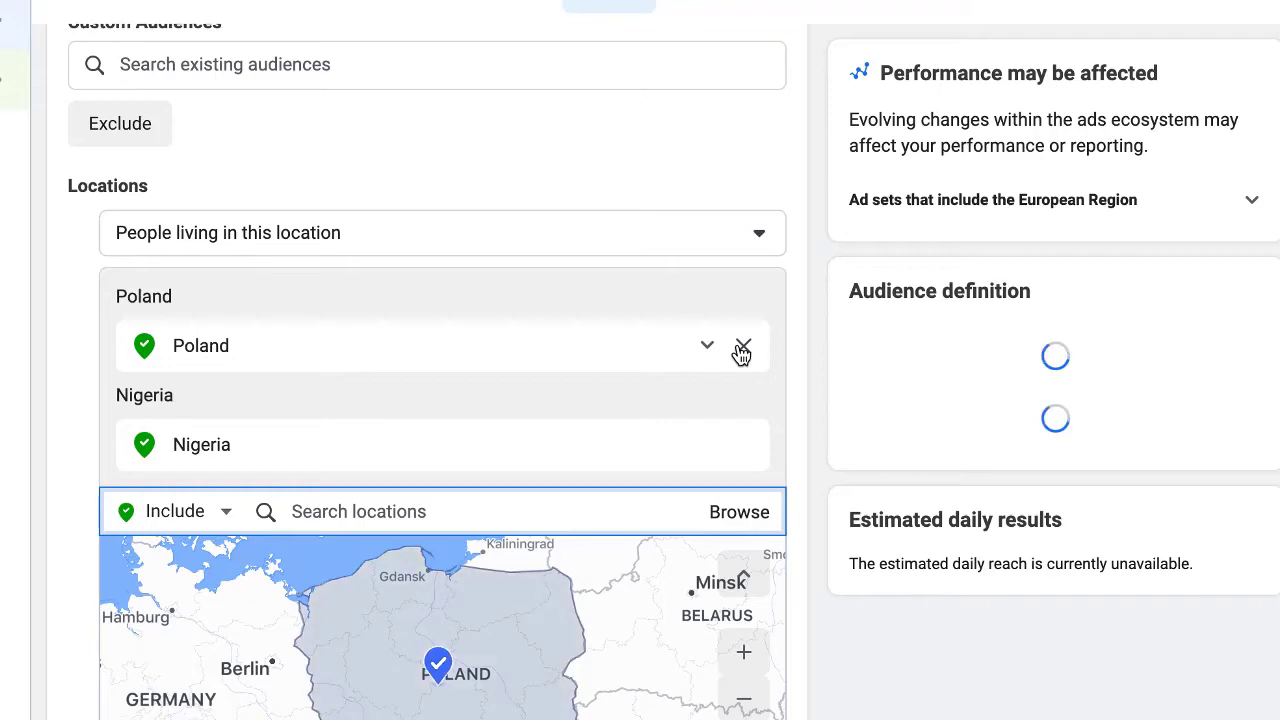
click(742, 348)
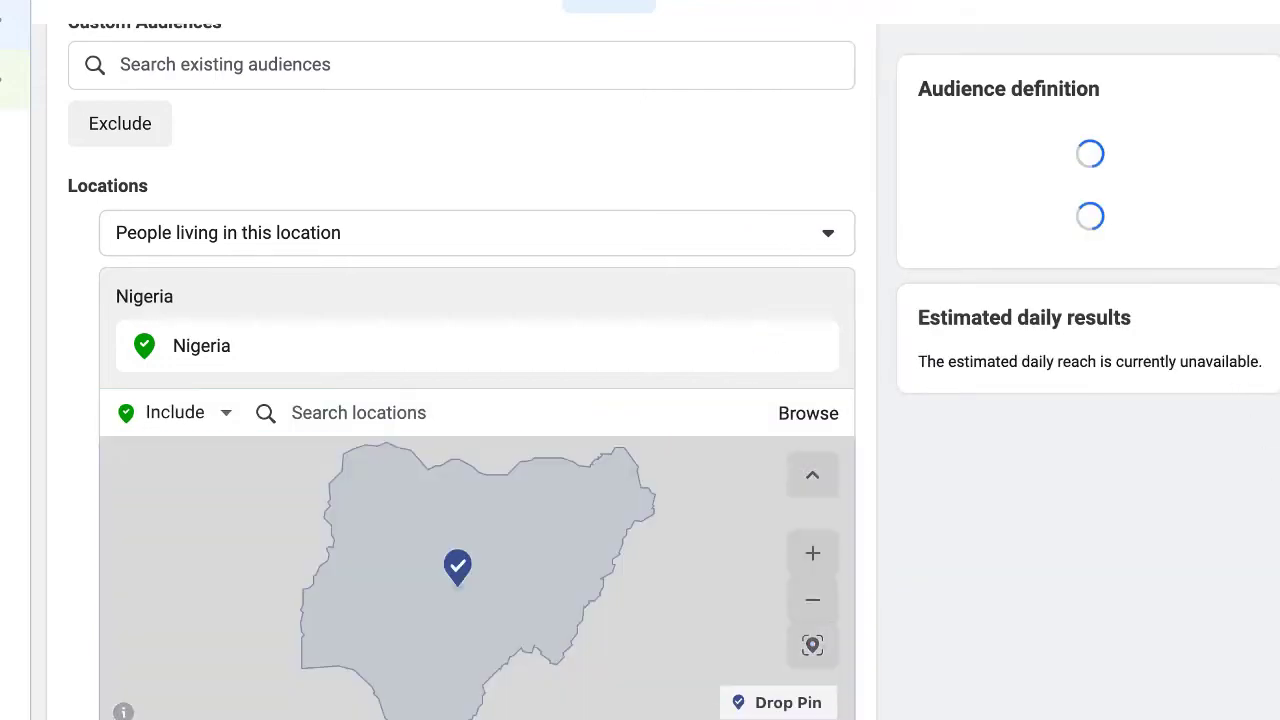
scroll(428, 400, down, 1)
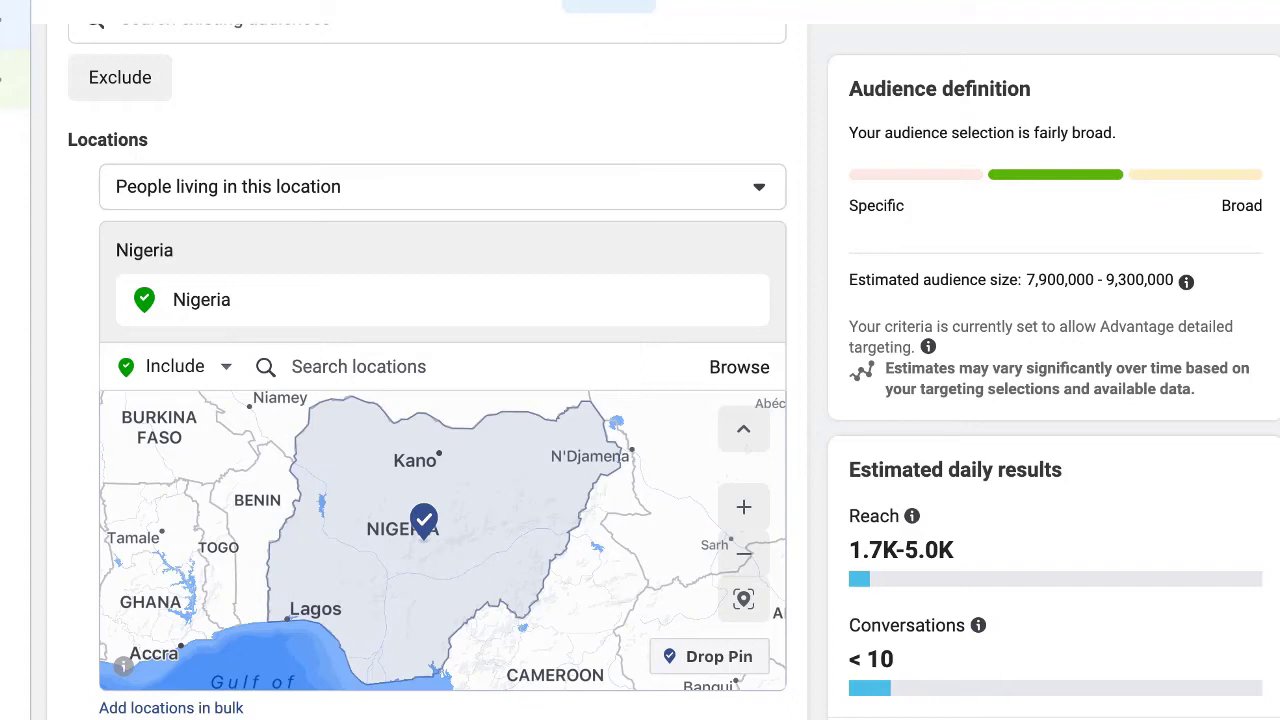
scroll(428, 400, down, 1)
scroll(428, 400, up, 1)
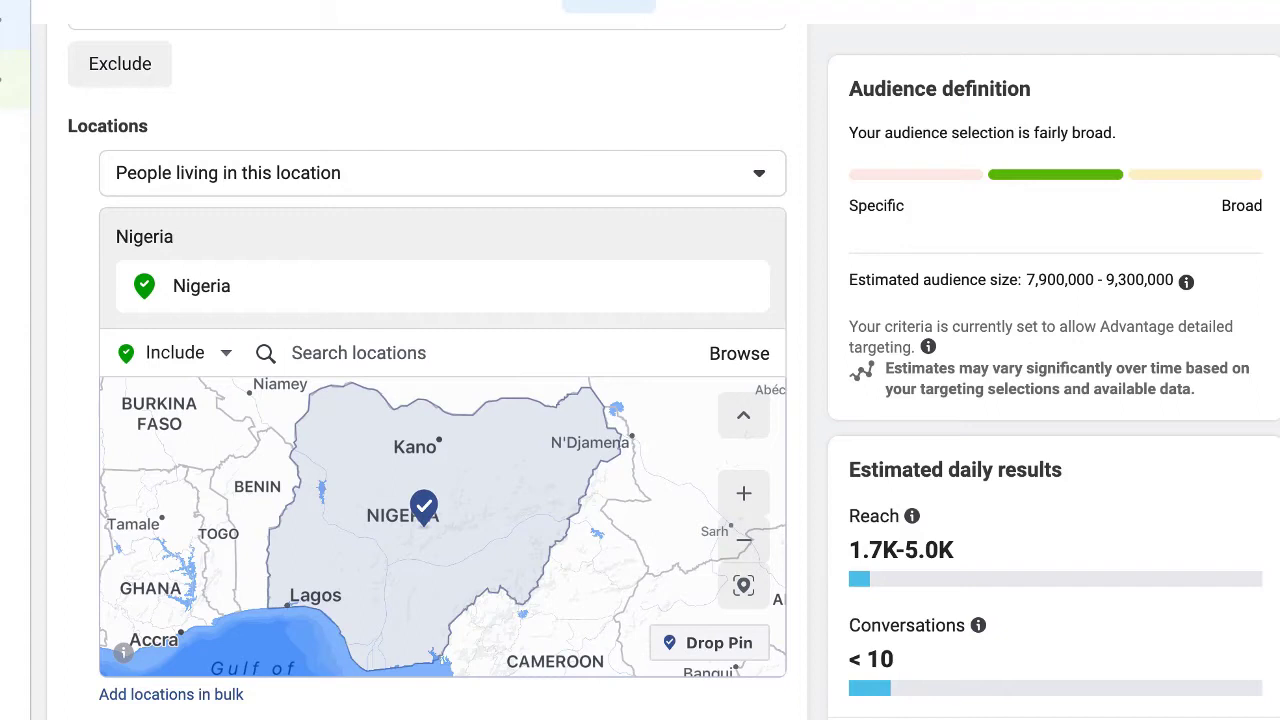
Add the city of Lagos, Lagos State, Nigeria, to the audience's included locations and check its coverage on the map.
scroll(394, 391, down, 2)
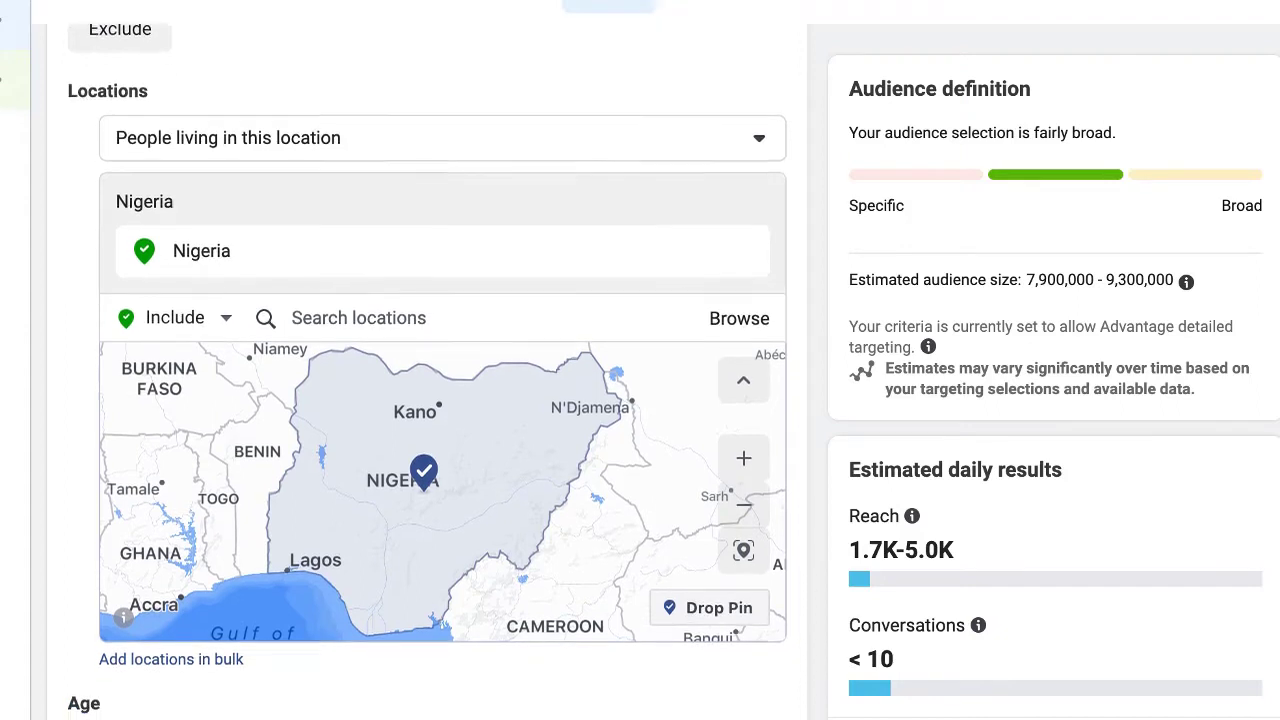
click(342, 278)
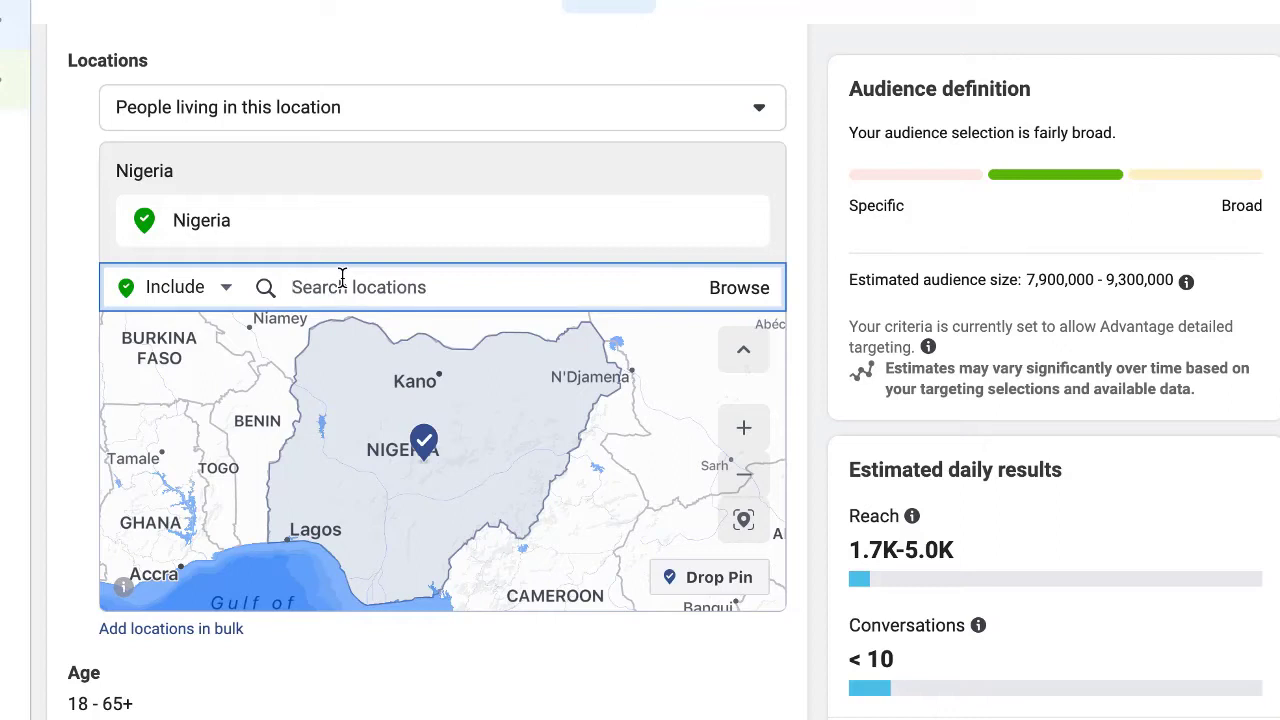
text(Lagos)
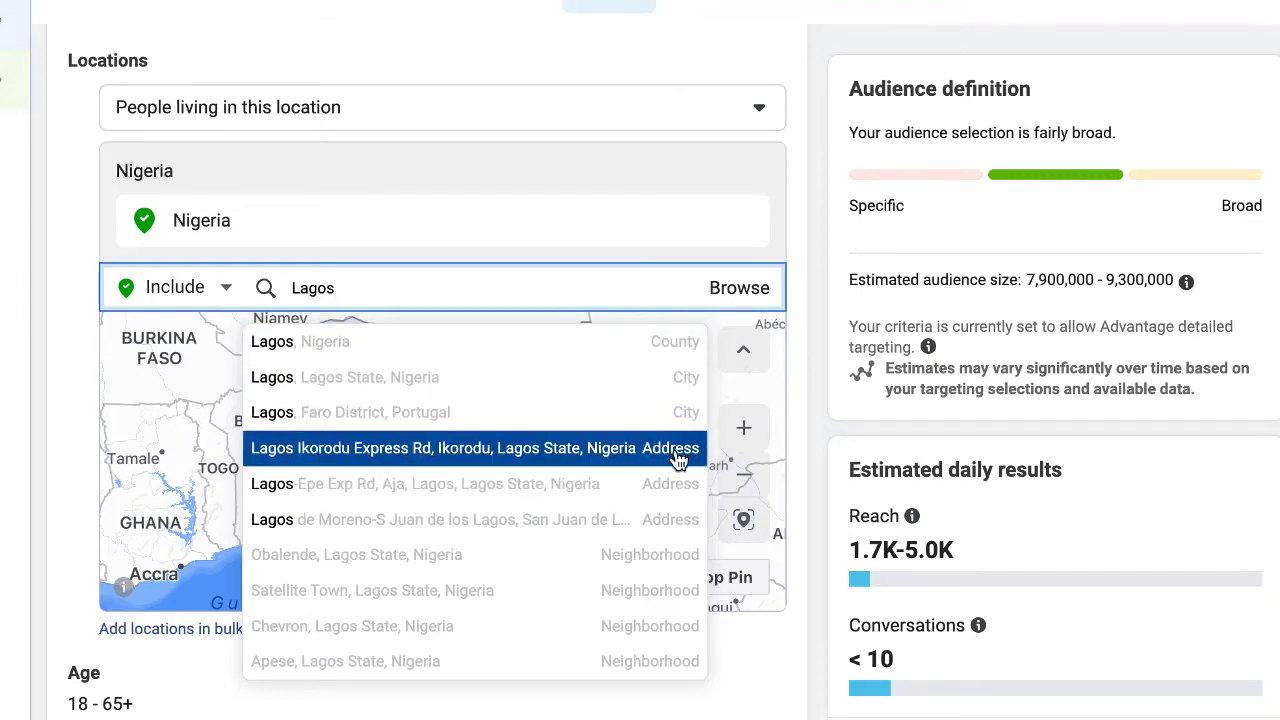
click(685, 386)
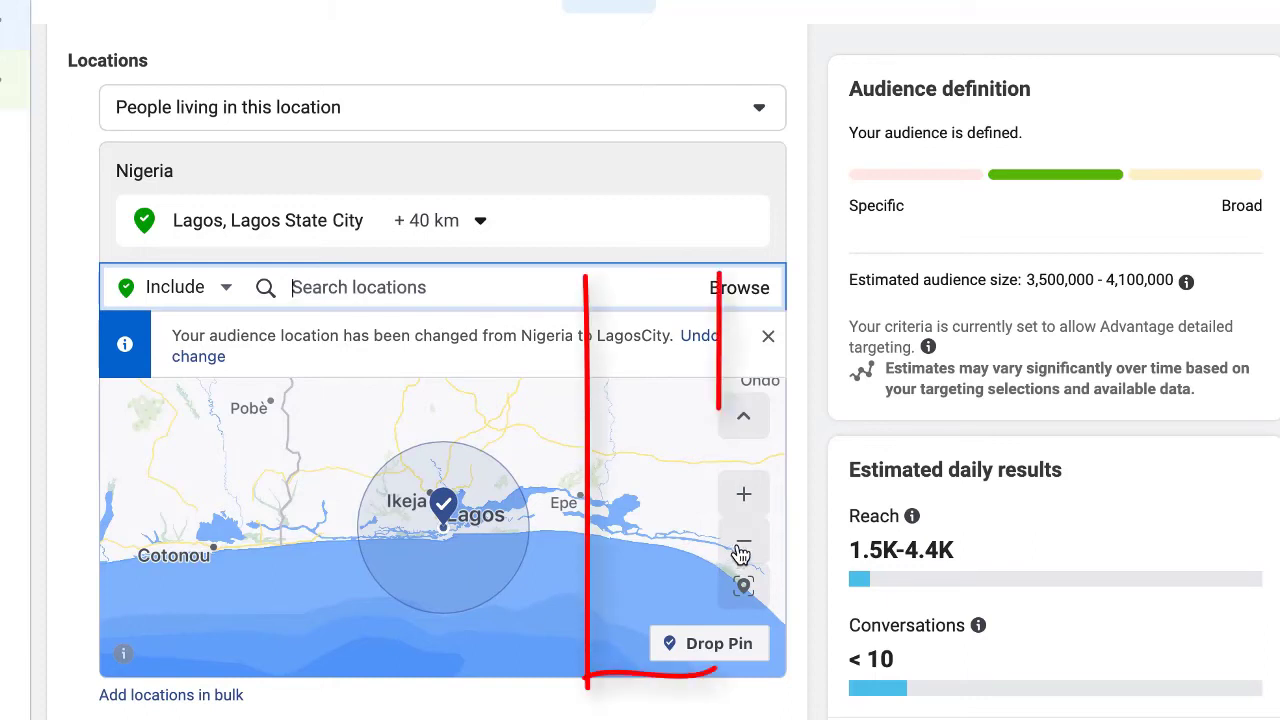
click(748, 552)
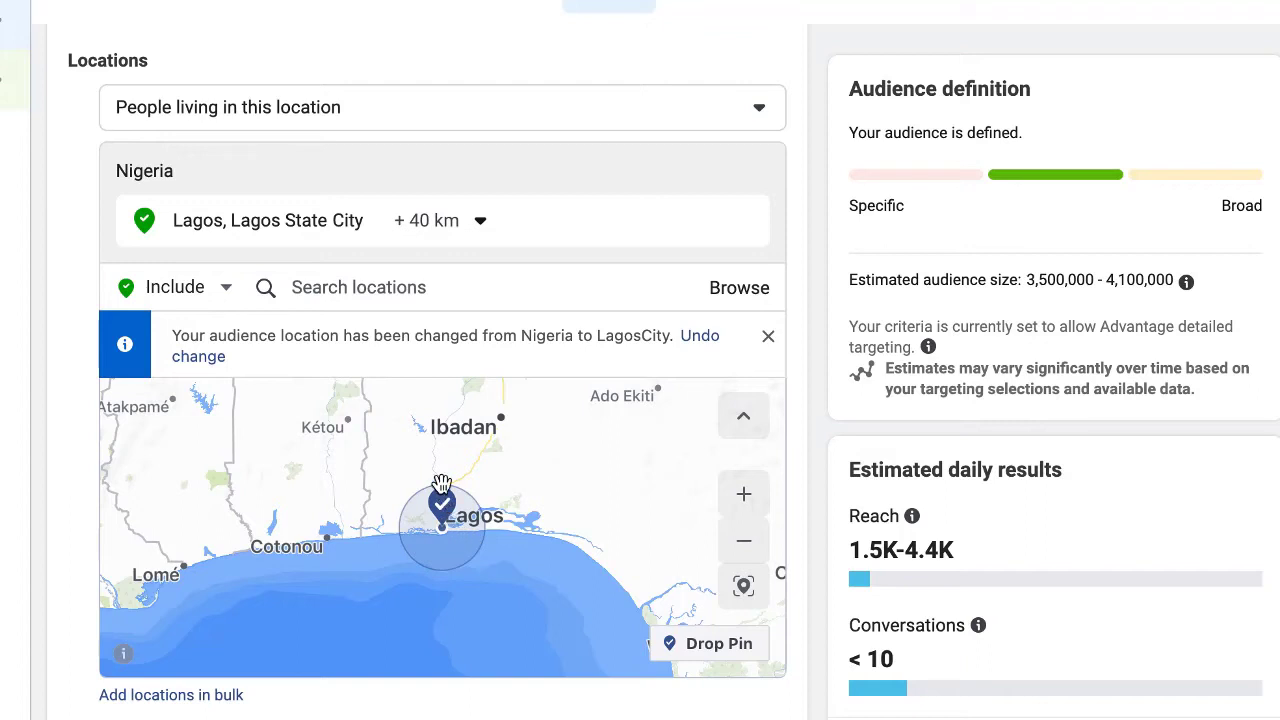
scroll(441, 483, up, 2)
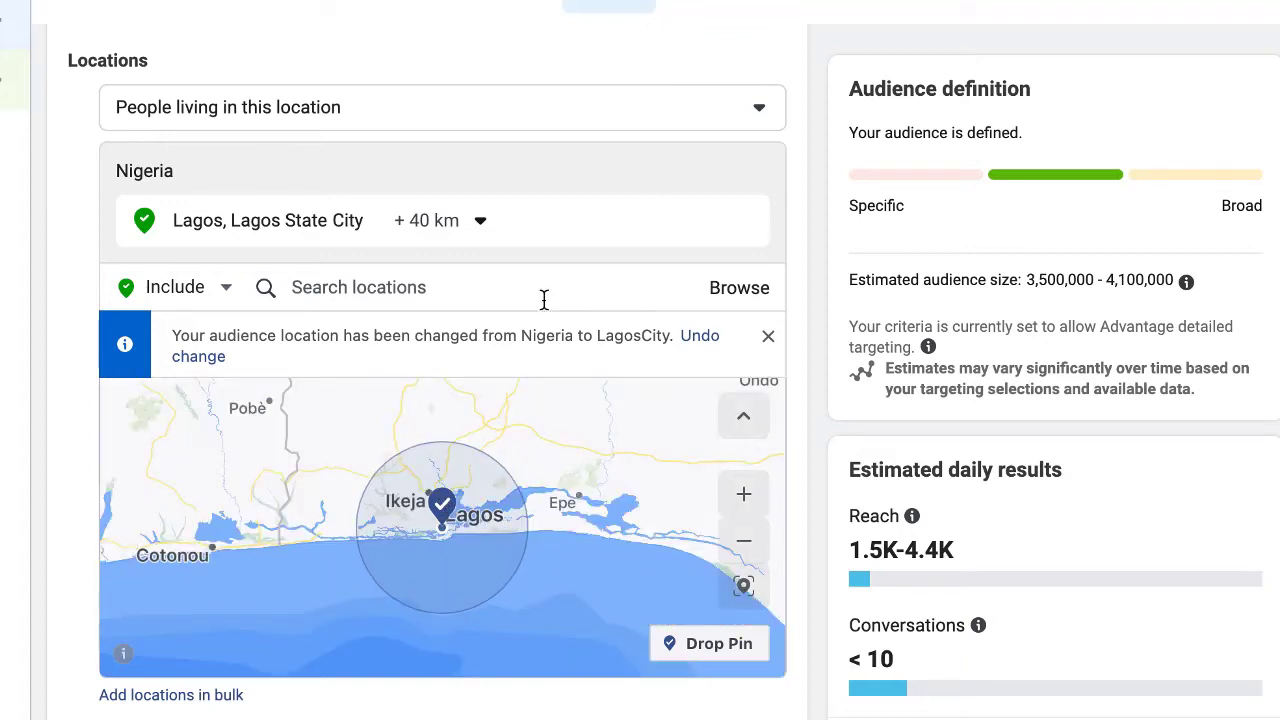
Add the city of Ikeja, Lagos State, Nigeria, to the included locations and remove the city of Lagos.
click(544, 299)
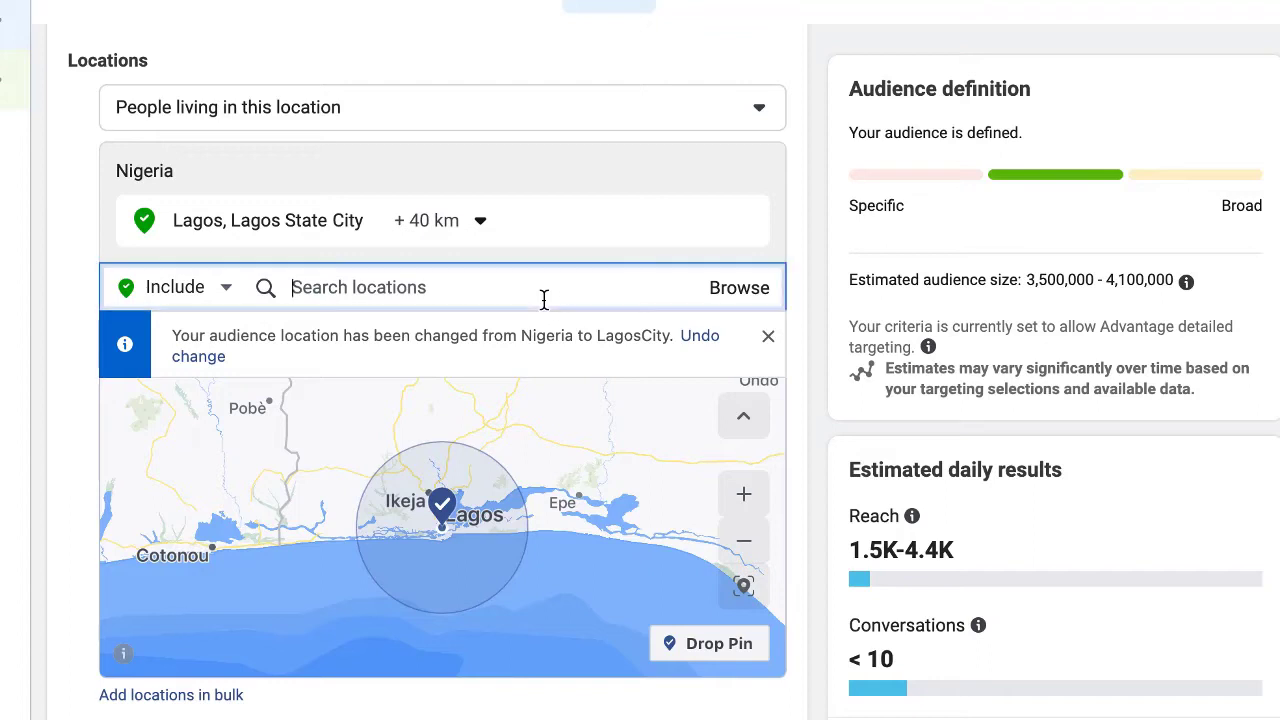
text(l)
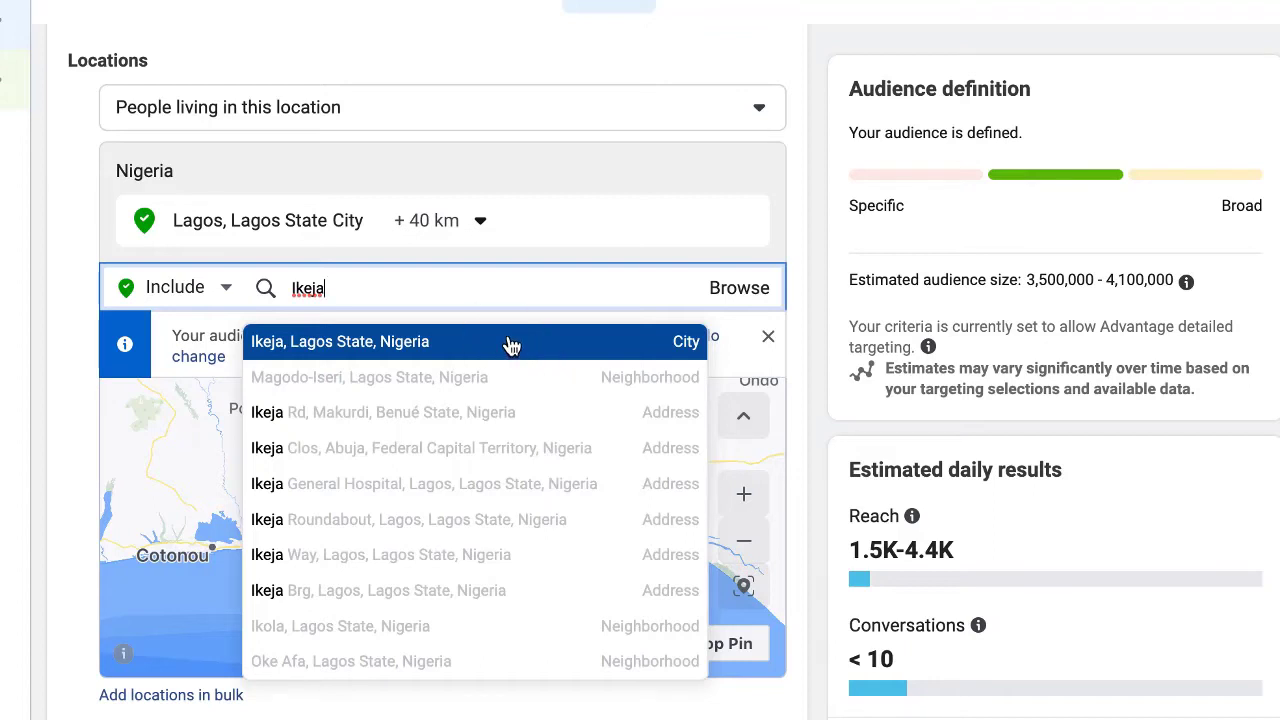
click(510, 344)
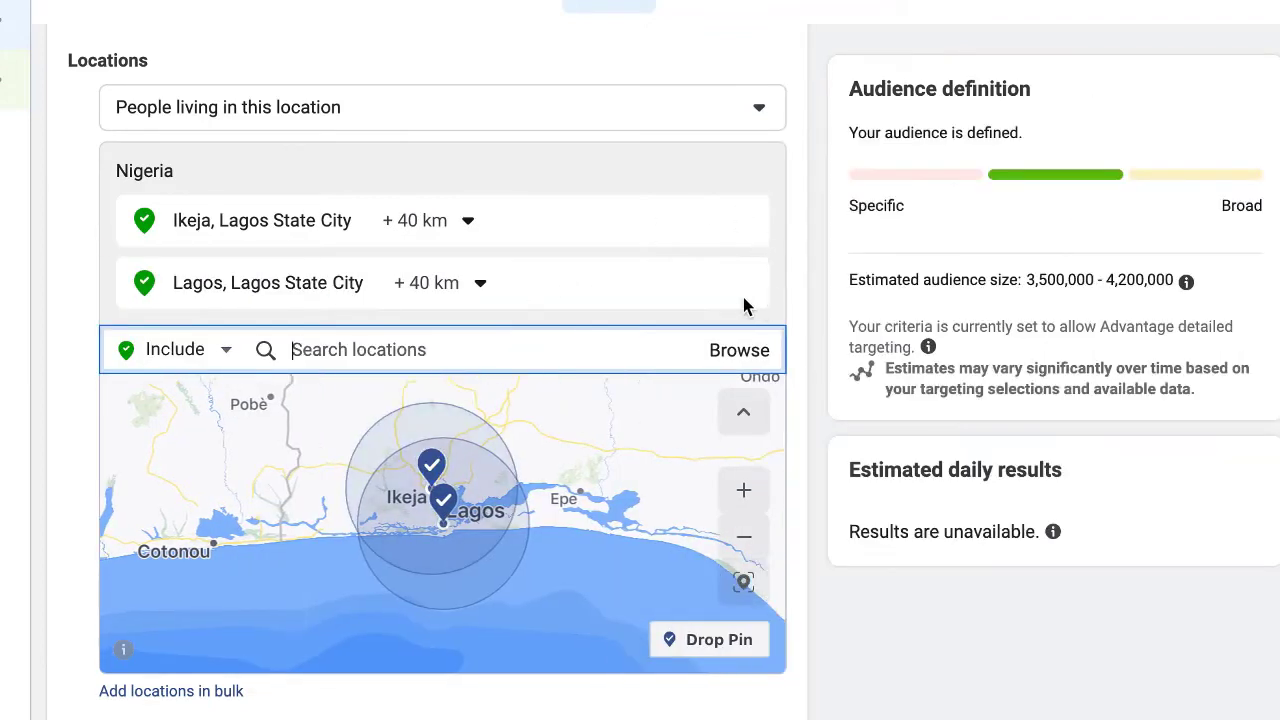
click(743, 288)
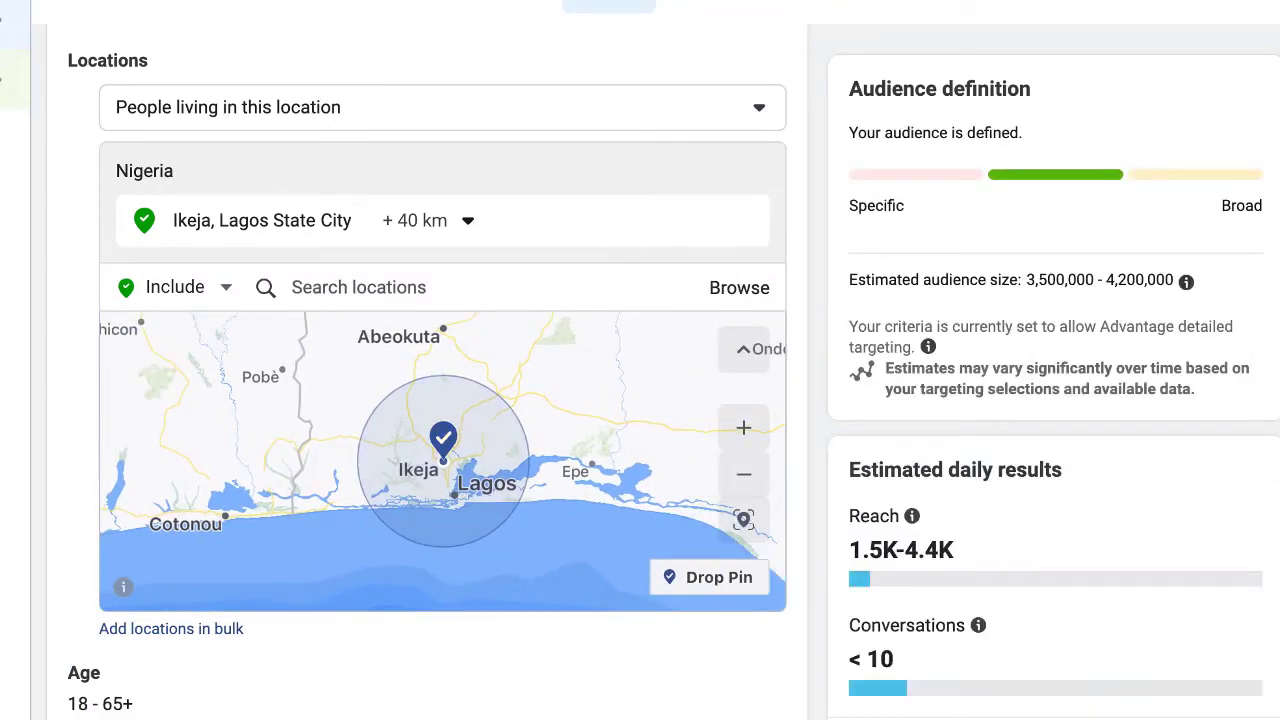
Reduce the targeting radius around Ikeja to 28 km and further down to 17 km.
scroll(428, 367, up, 1)
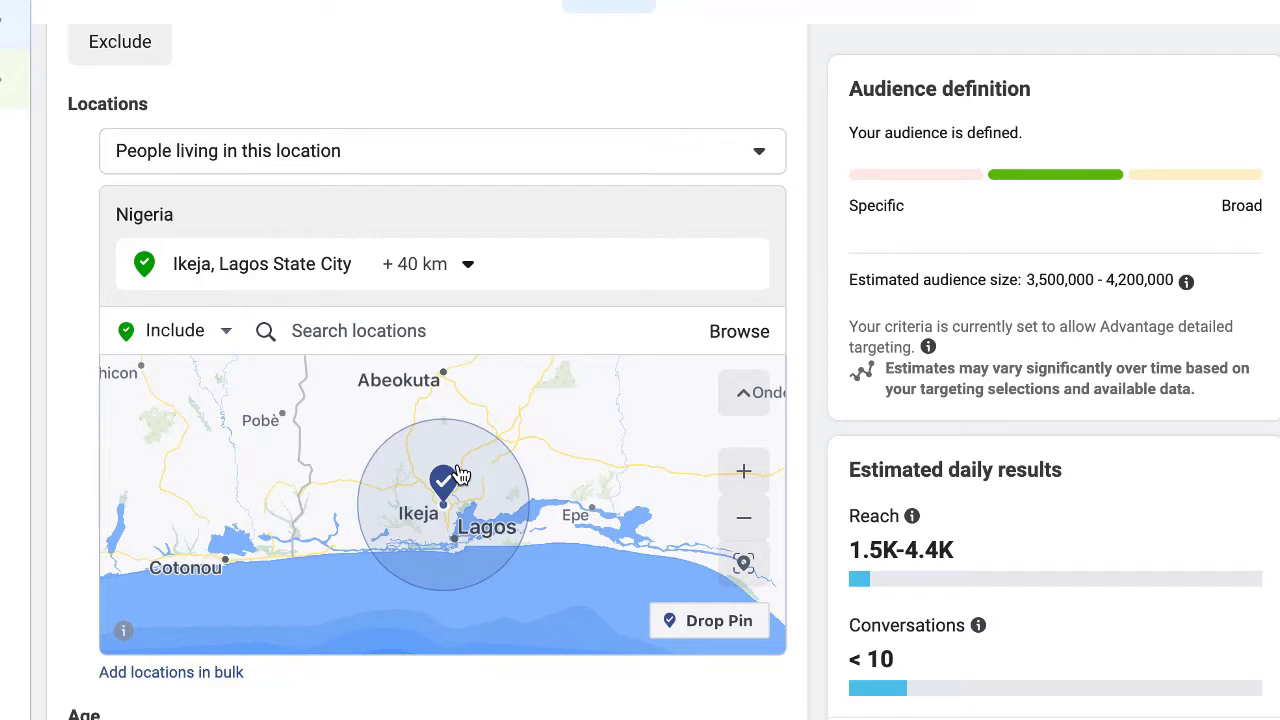
click(455, 262)
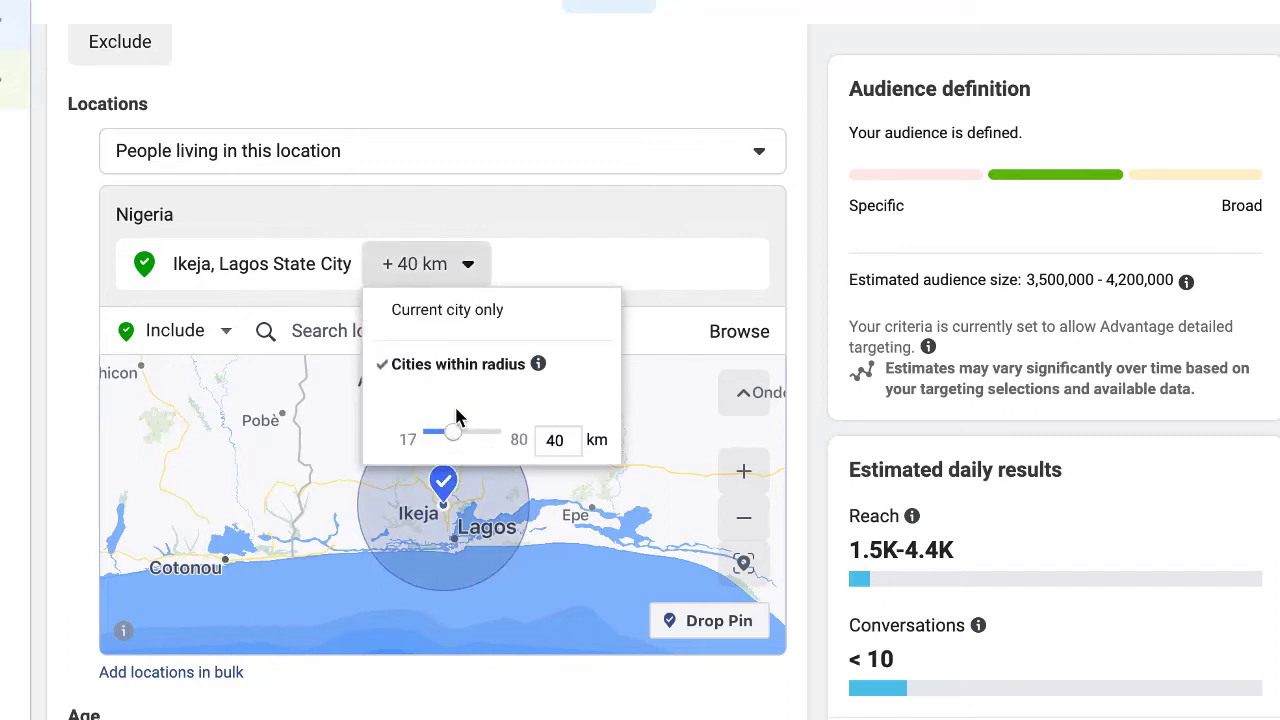
drag(455, 445, 447, 445)
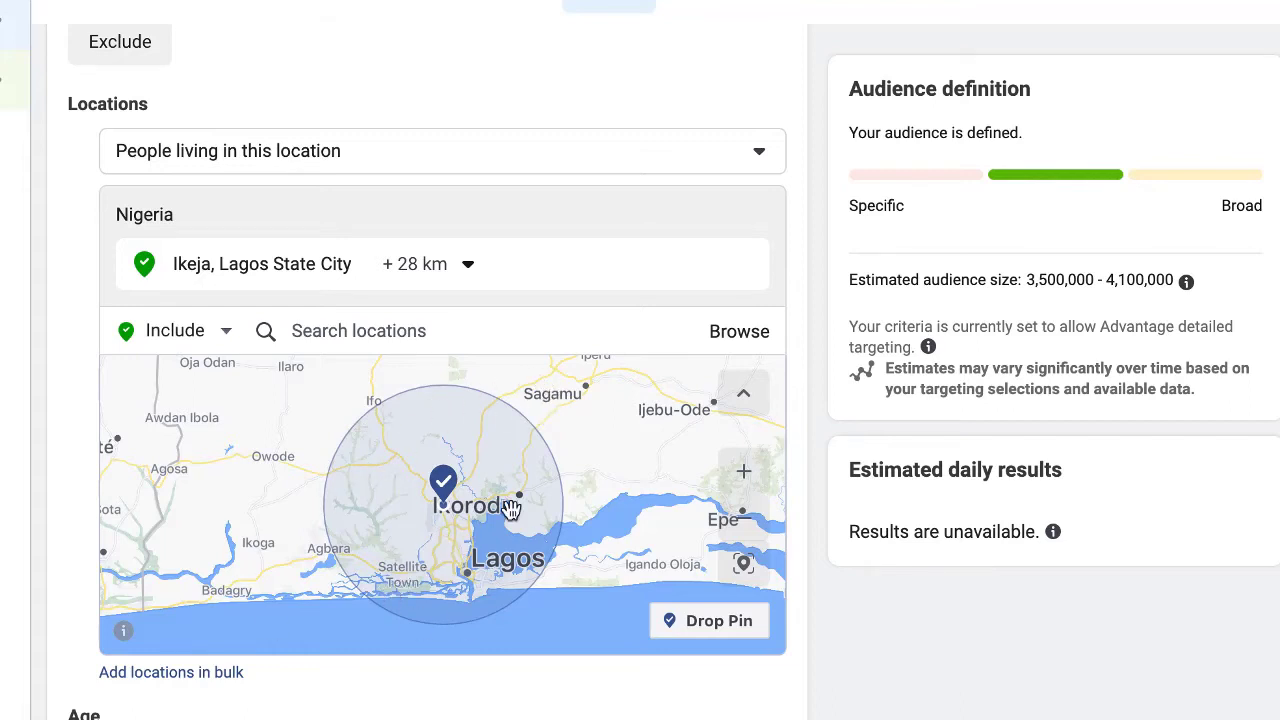
click(455, 268)
drag(435, 440, 400, 435)
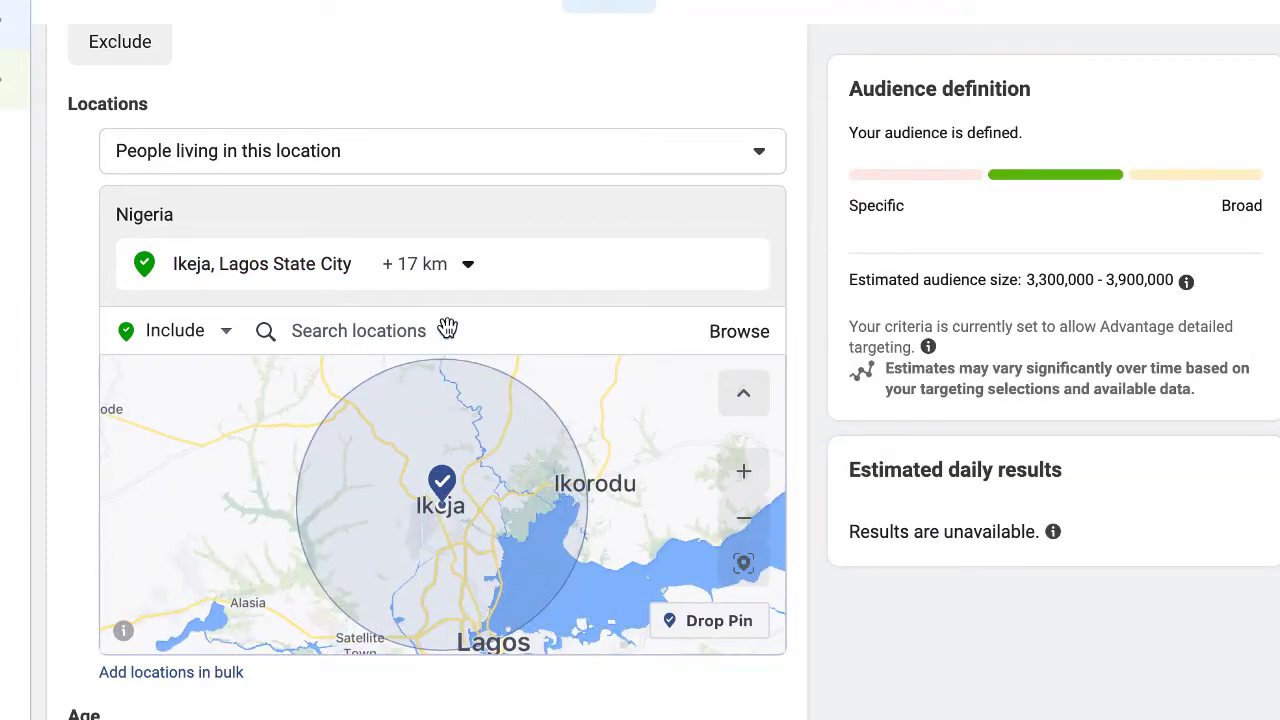
Widen the targeting radius around Ikeja to 37 km.
click(466, 265)
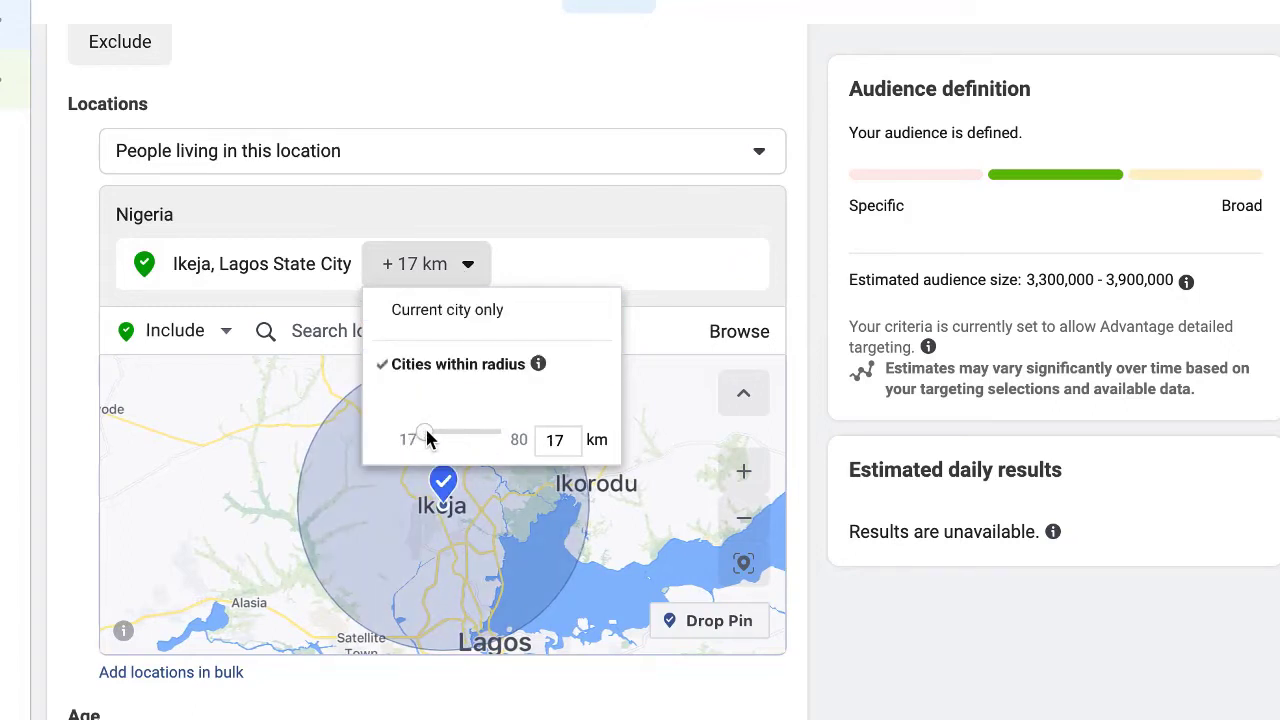
drag(425, 433, 452, 444)
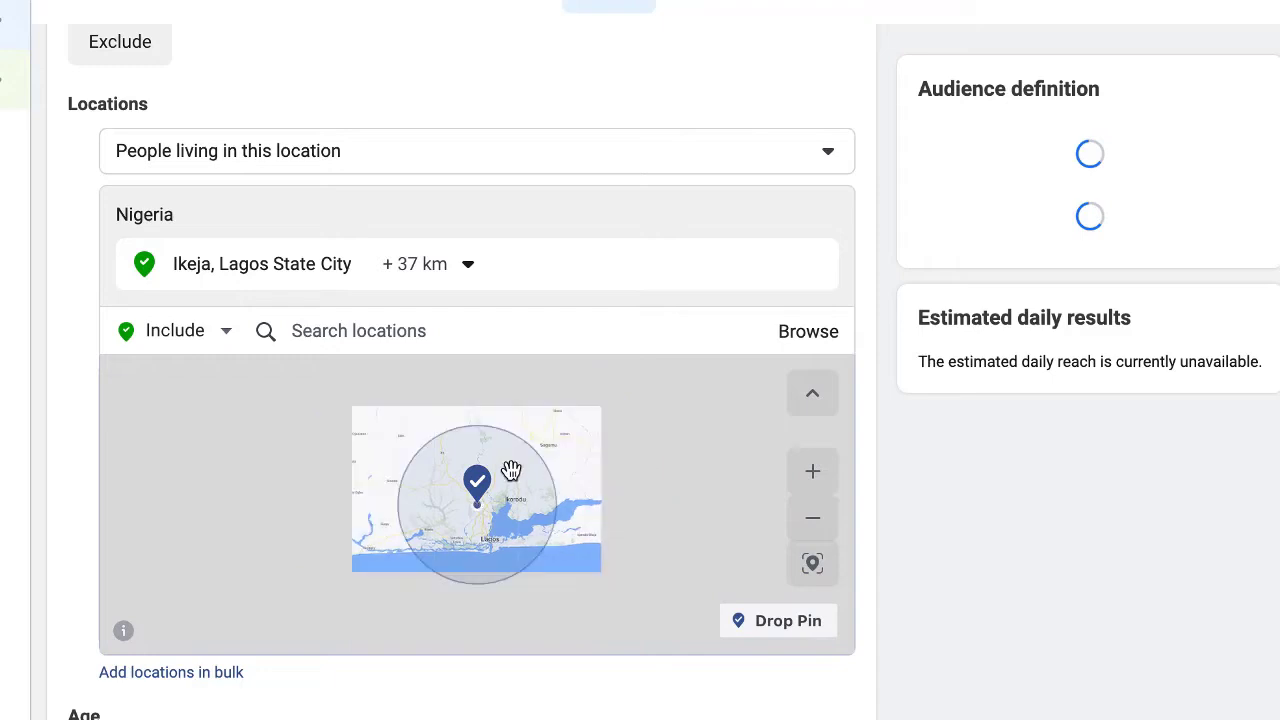
click(757, 468)
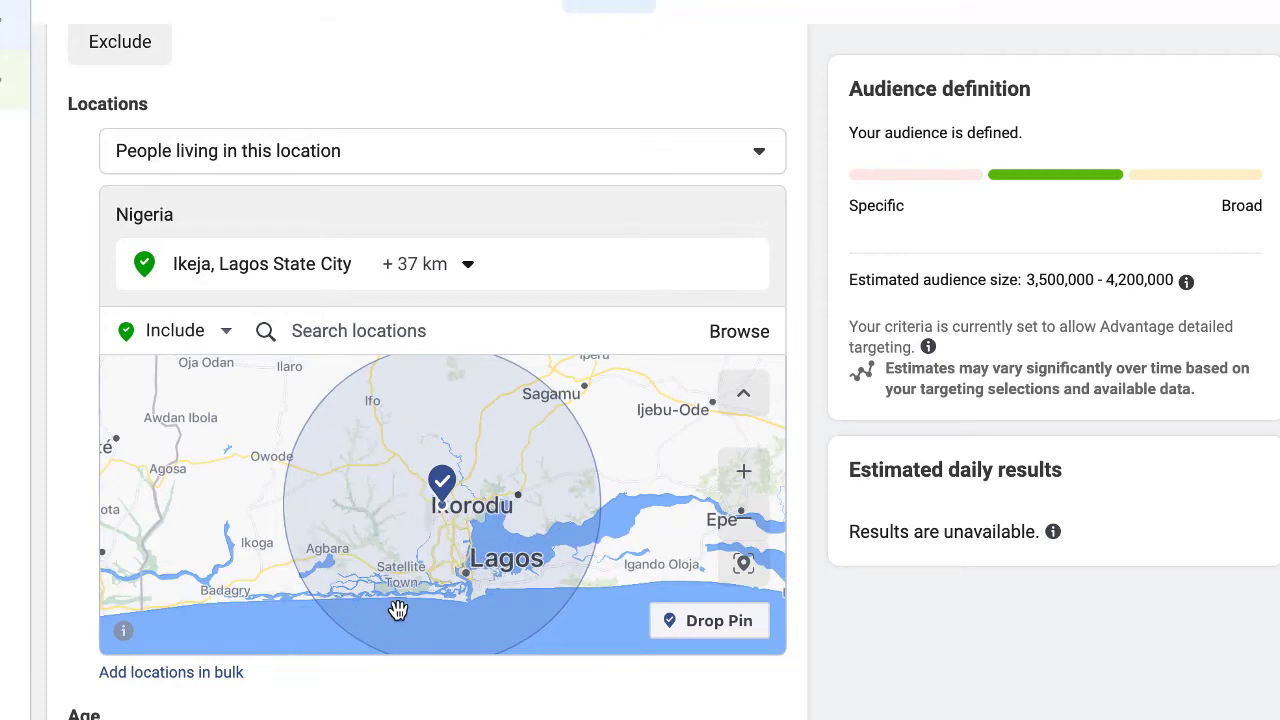
Shrink the targeting radius around Ikeja back to 17 km and check the wider area on the map.
click(483, 276)
drag(449, 443, 388, 430)
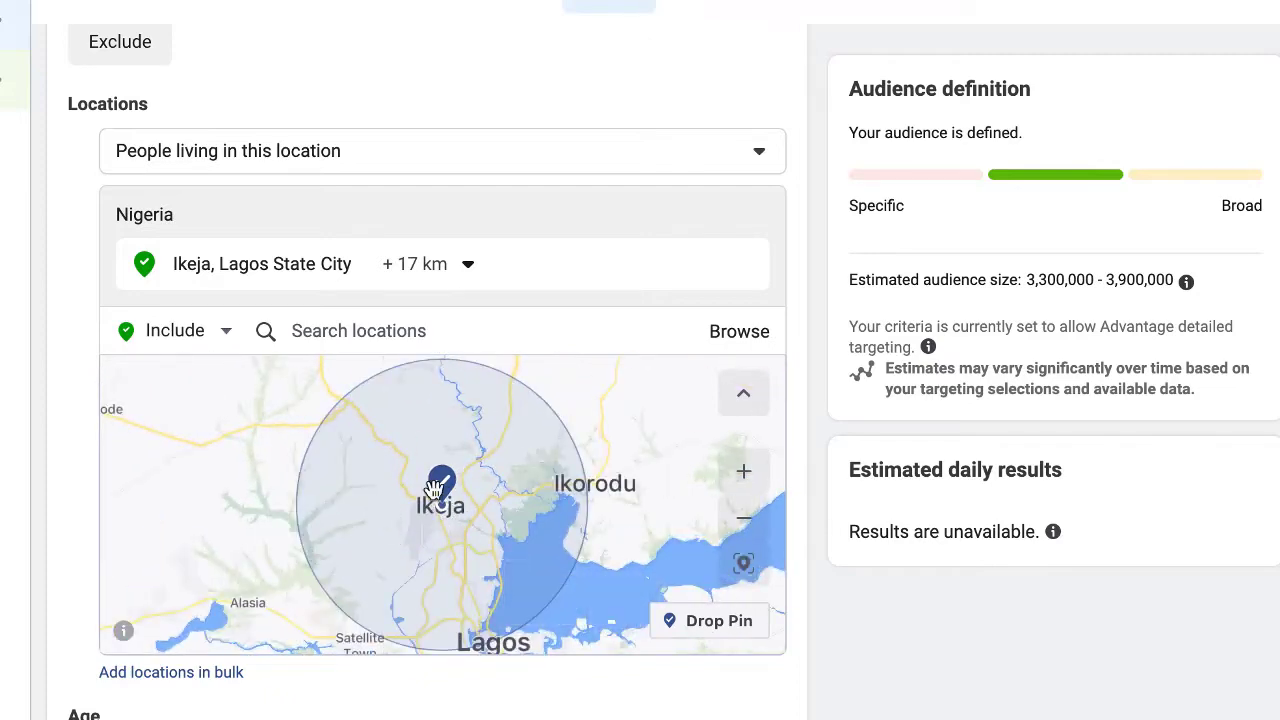
click(749, 530)
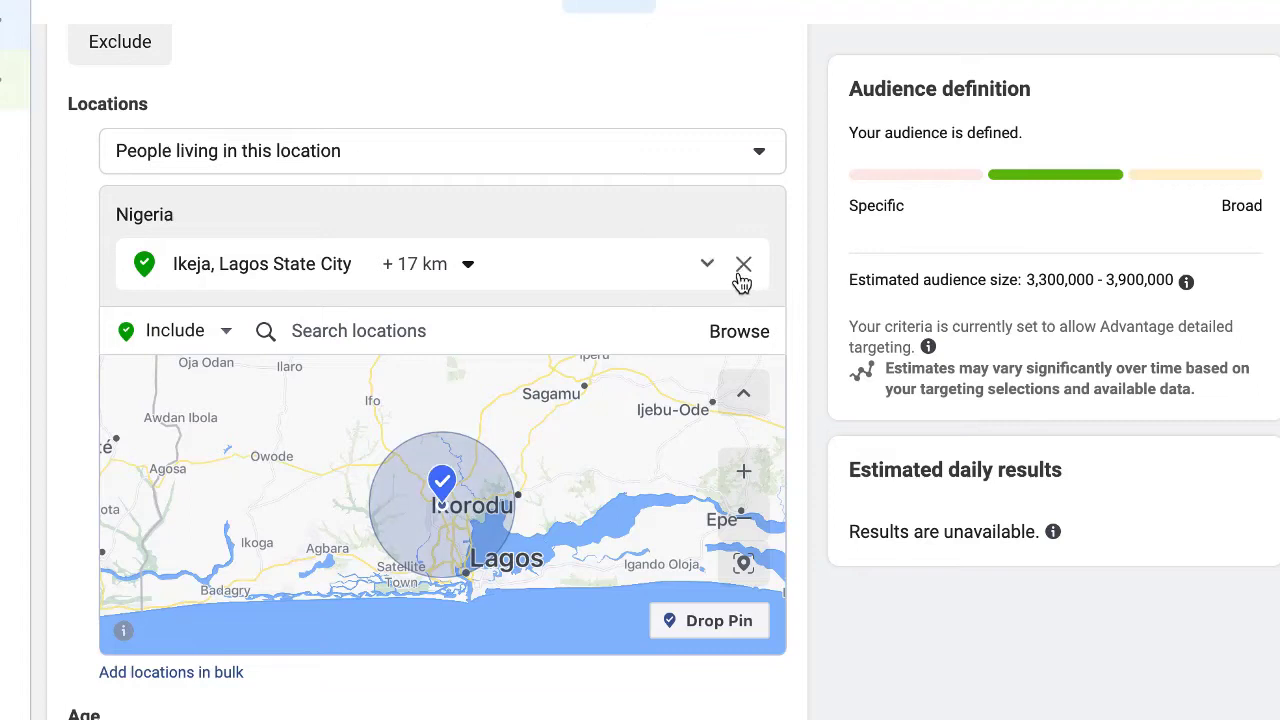
Replace Ikeja in the included locations with the county of Lagos, Nigeria.
click(636, 338)
text(lagos)
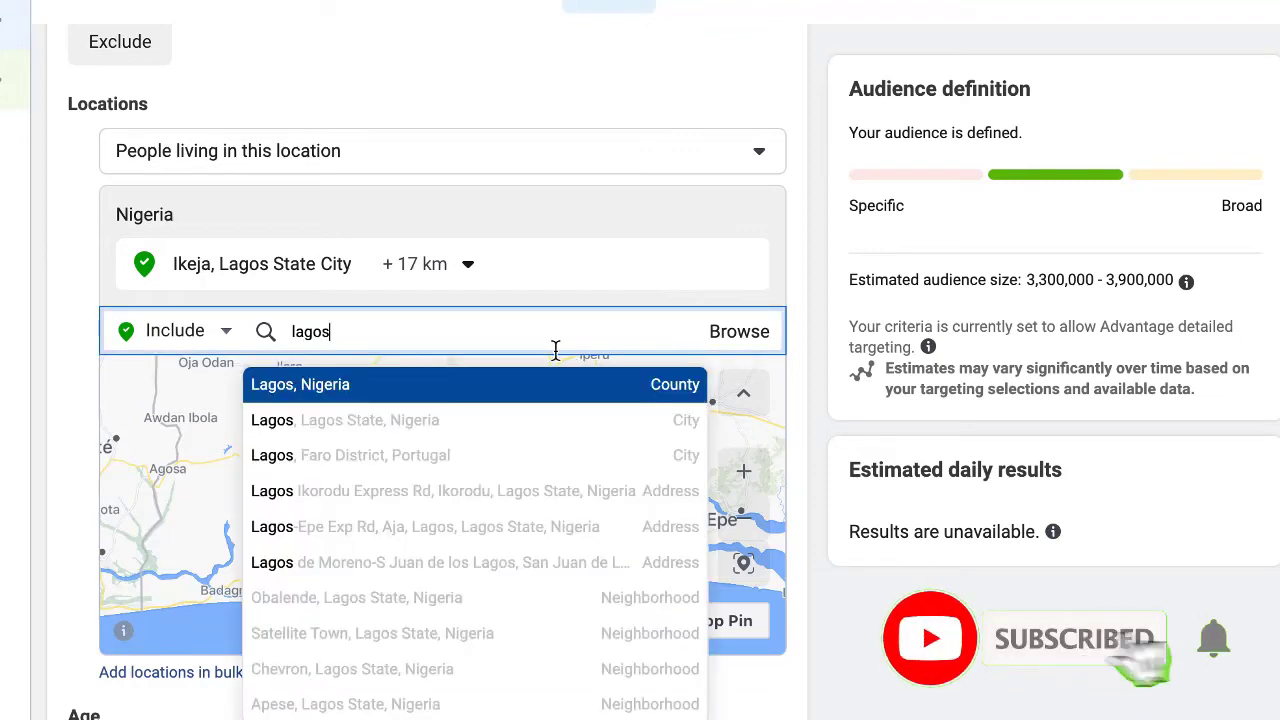
click(477, 391)
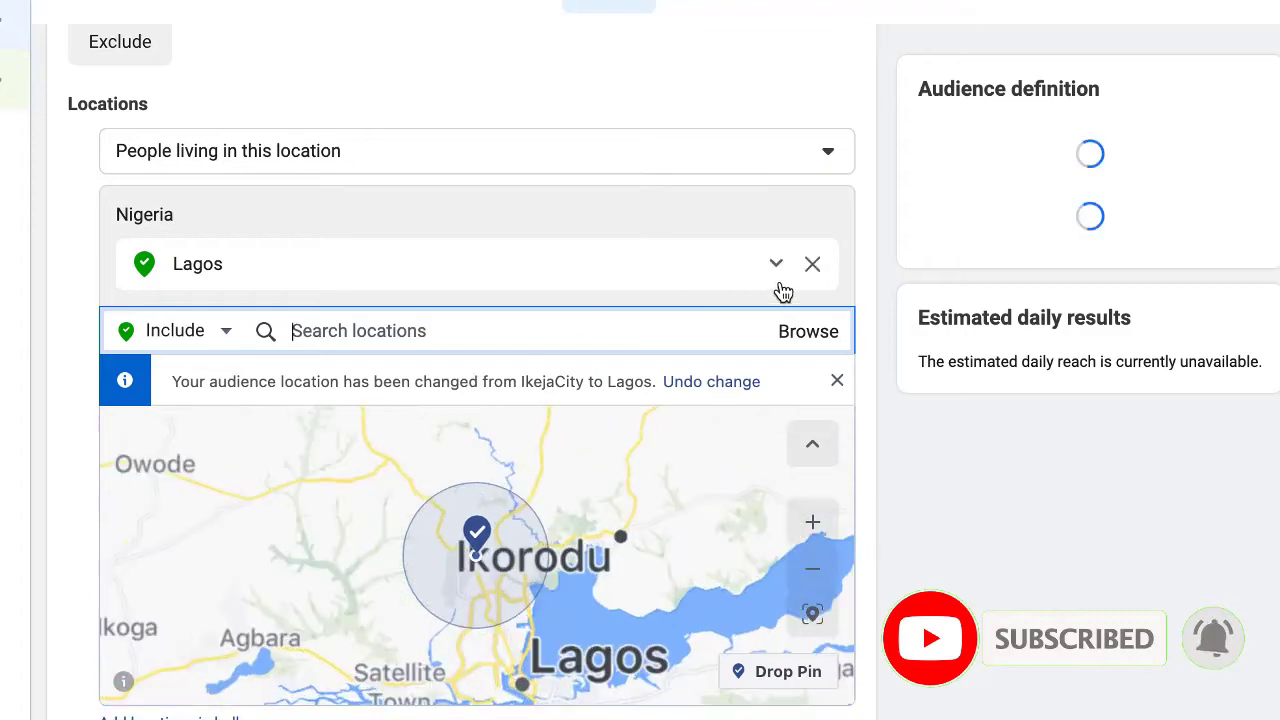
click(876, 242)
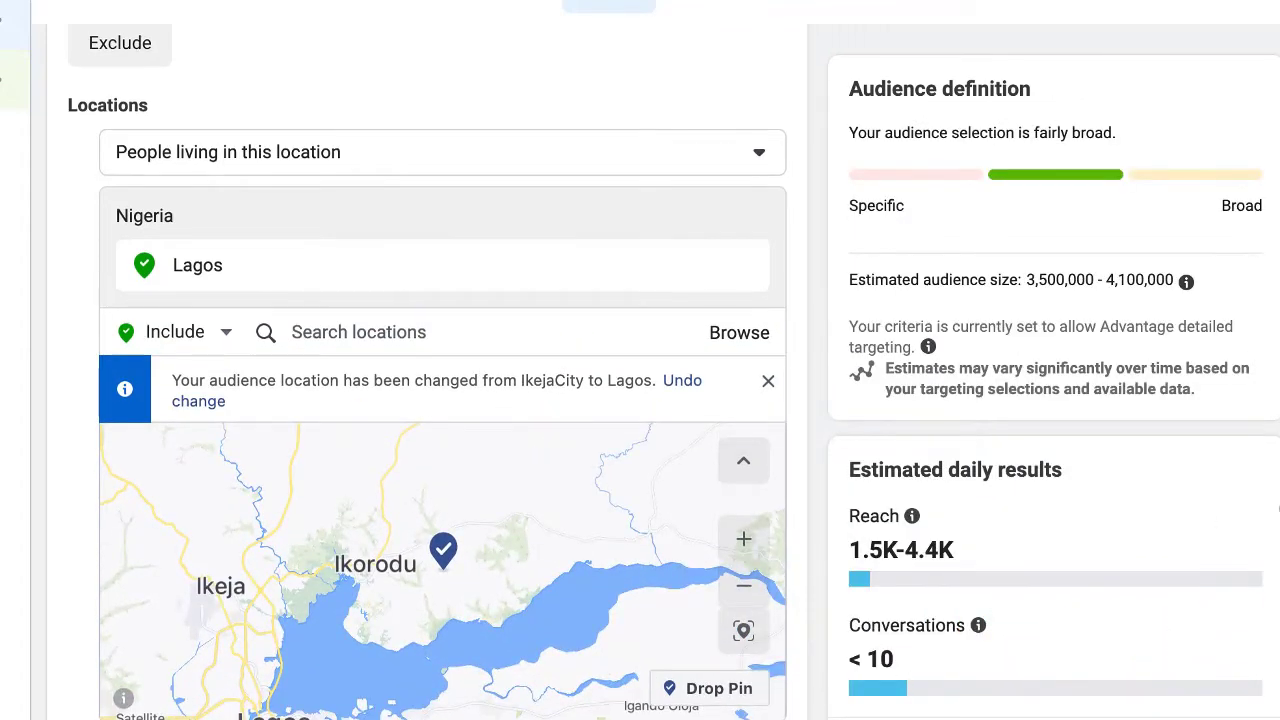
Edit the audience's age range and set the minimum age to 60.
scroll(428, 400, down, 5)
scroll(715, 485, down, 3)
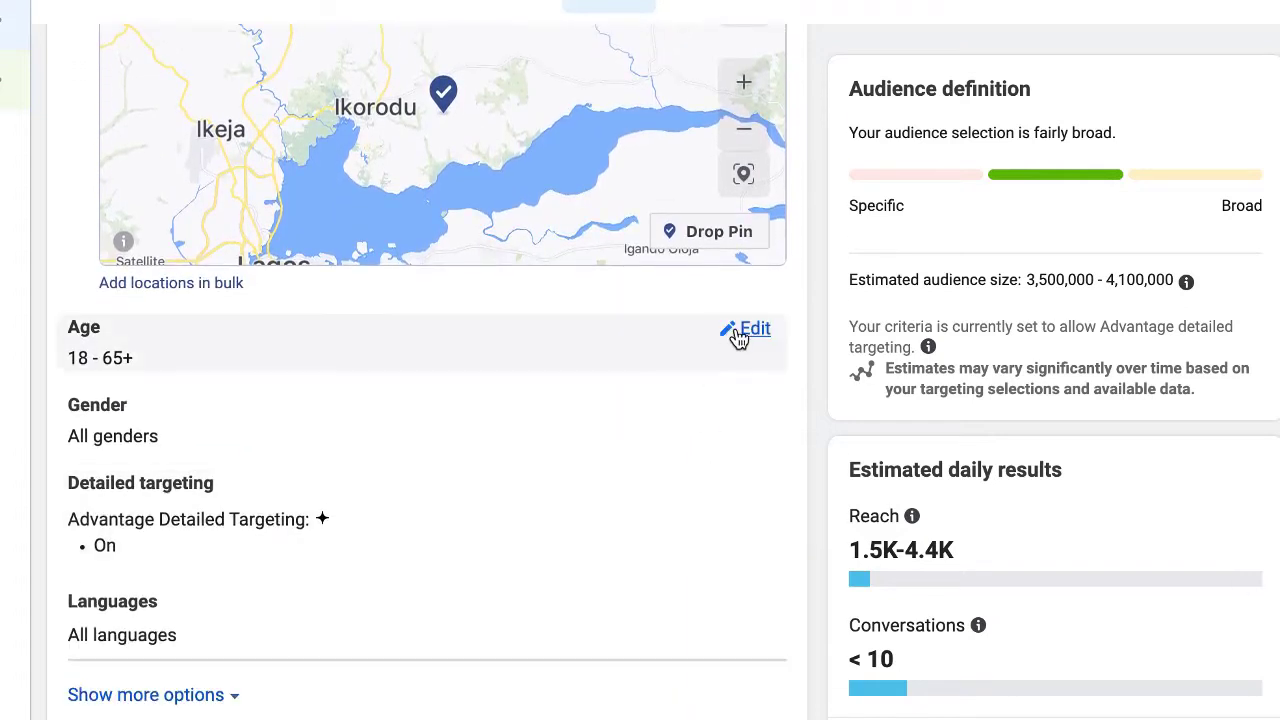
click(740, 334)
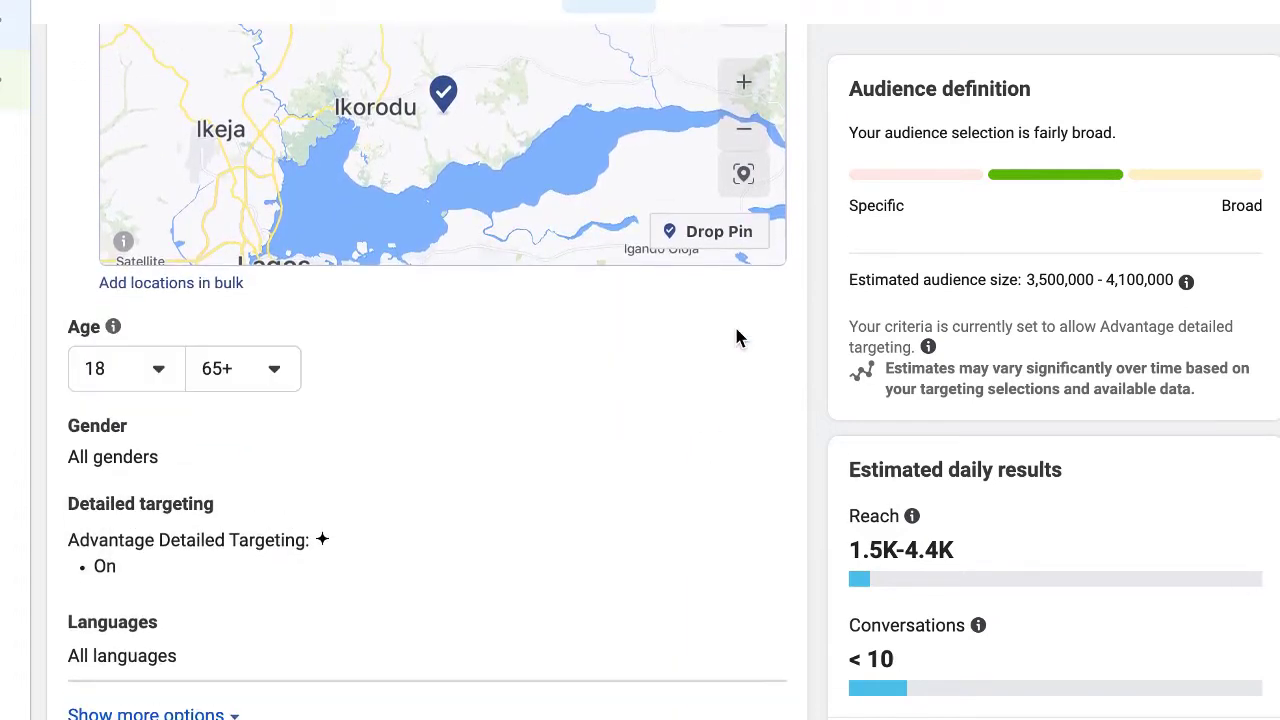
click(147, 378)
scroll(143, 658, down, 4)
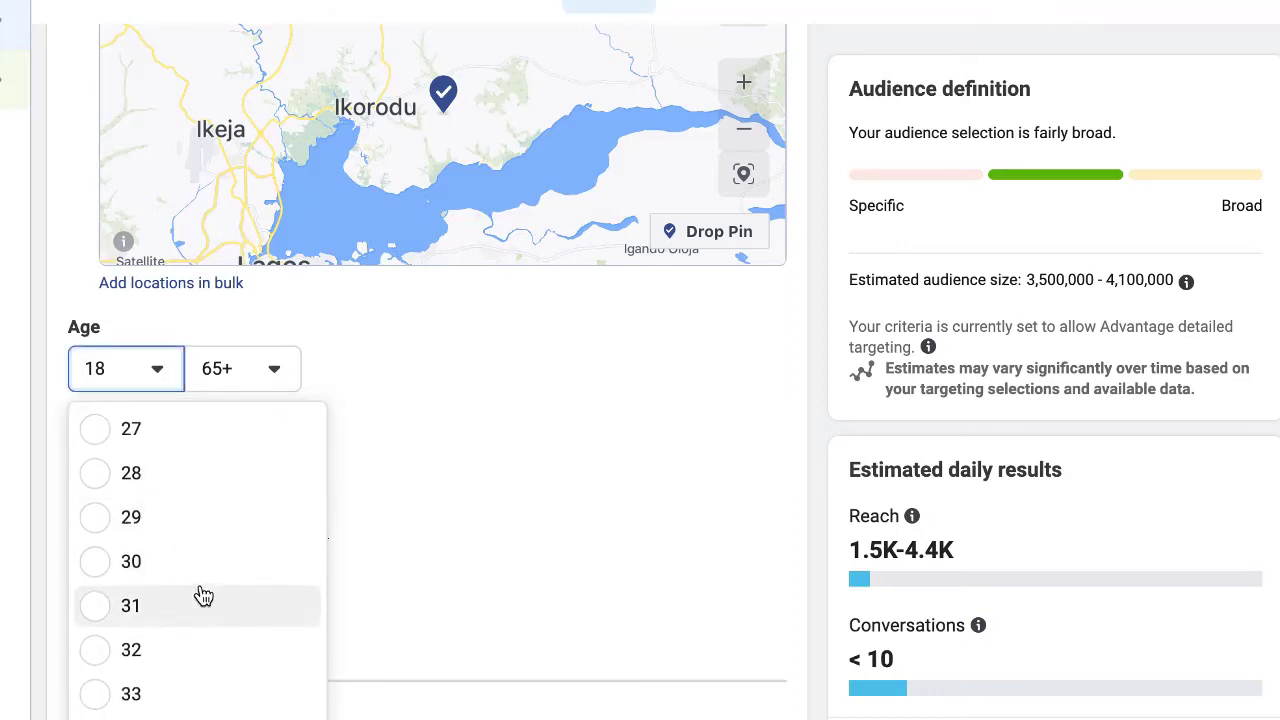
scroll(200, 594, up, 2)
scroll(203, 597, down, 4)
scroll(200, 597, up, 2)
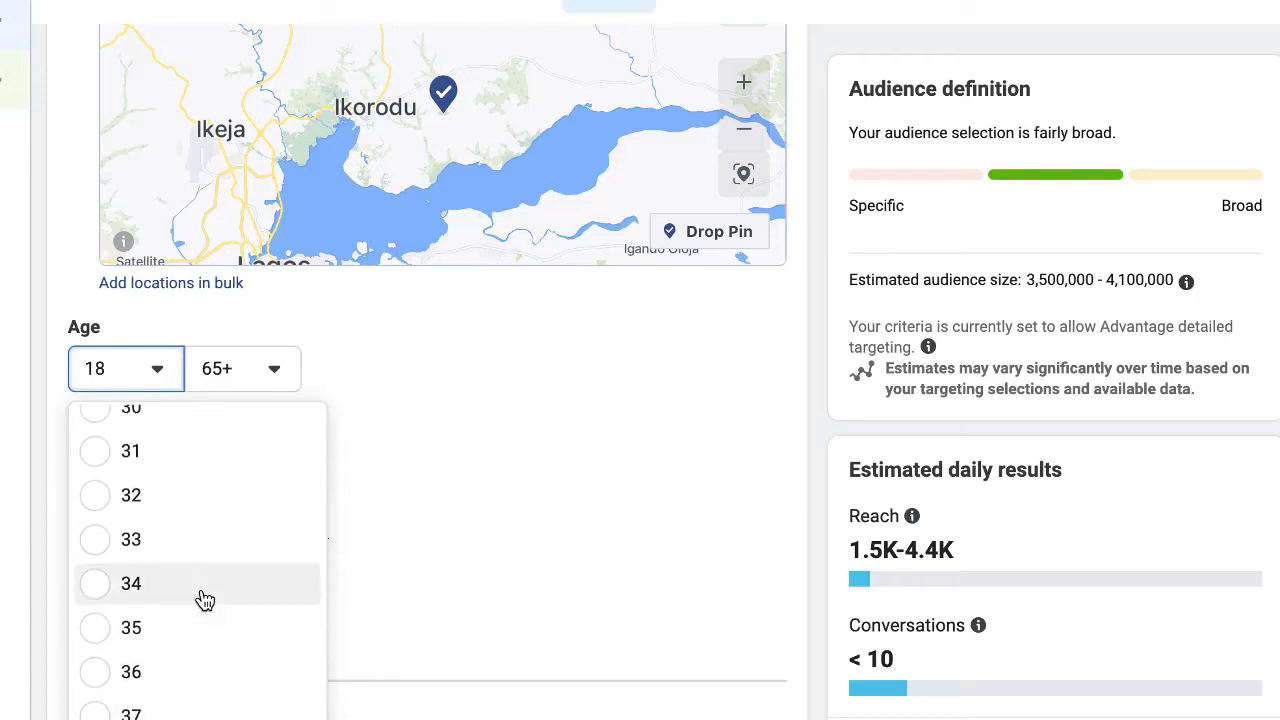
scroll(215, 600, up, 1)
scroll(213, 600, up, 4)
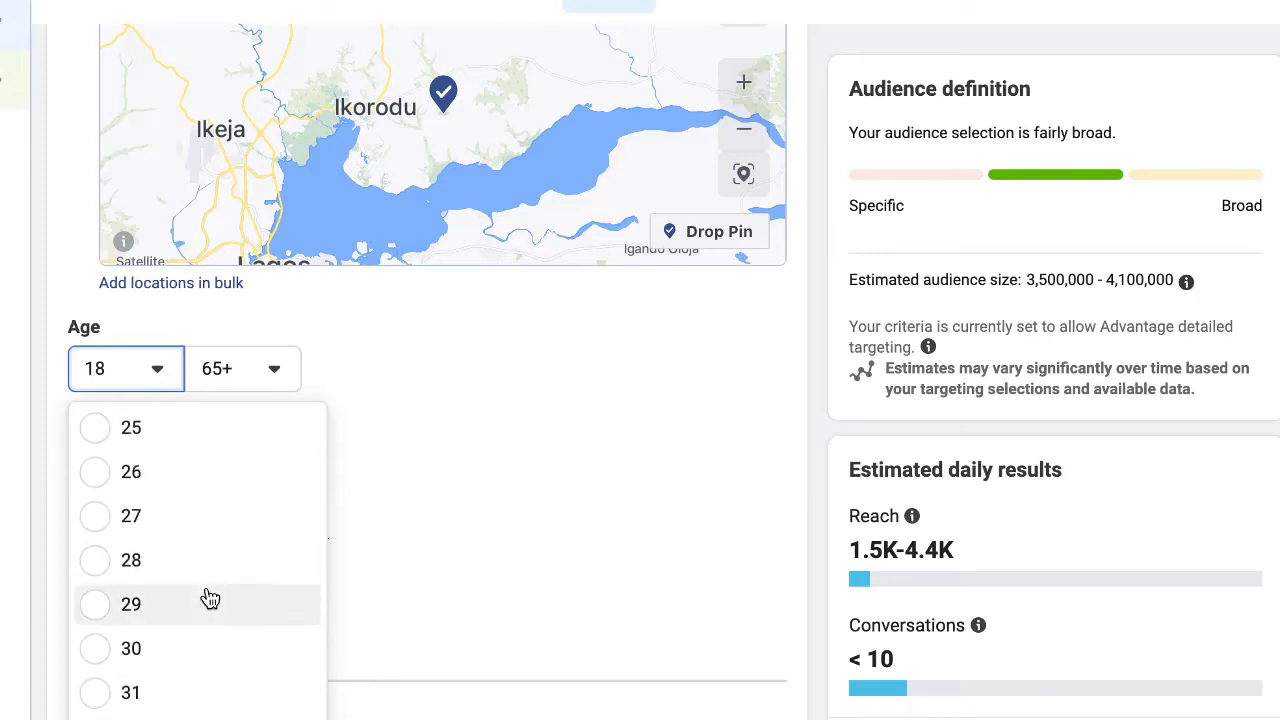
scroll(210, 598, up, 2)
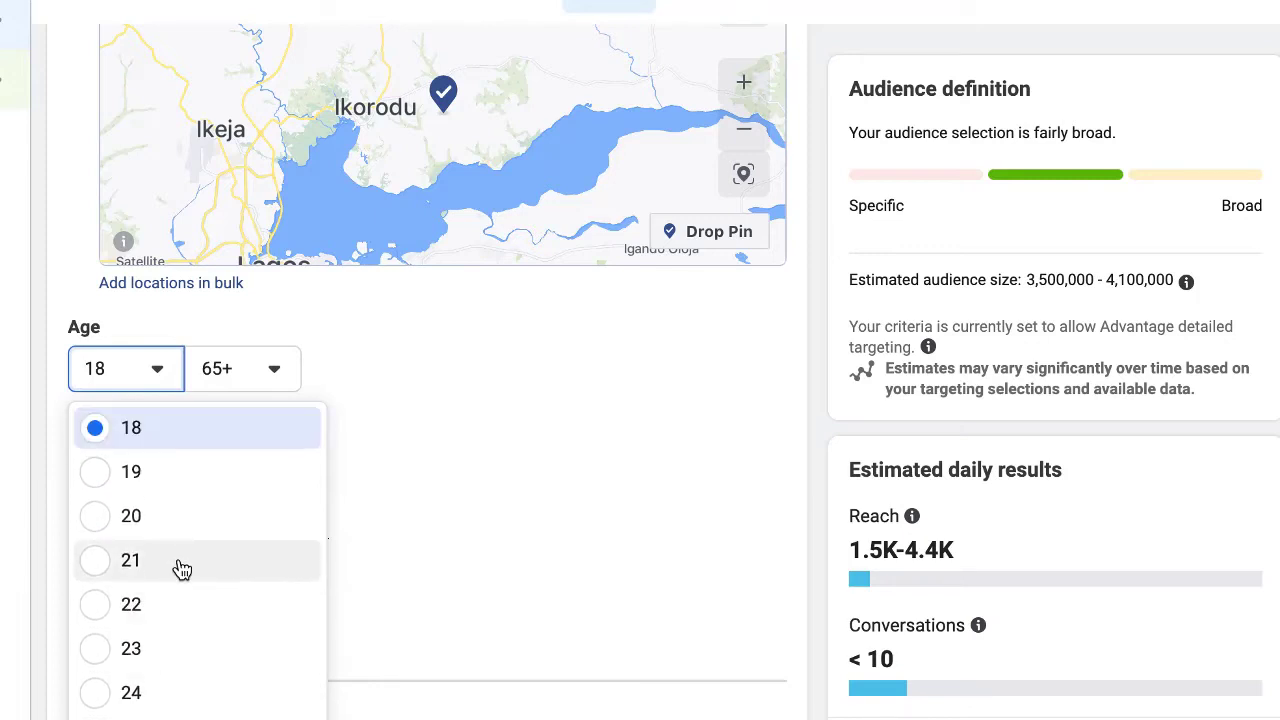
scroll(170, 622, down, 16)
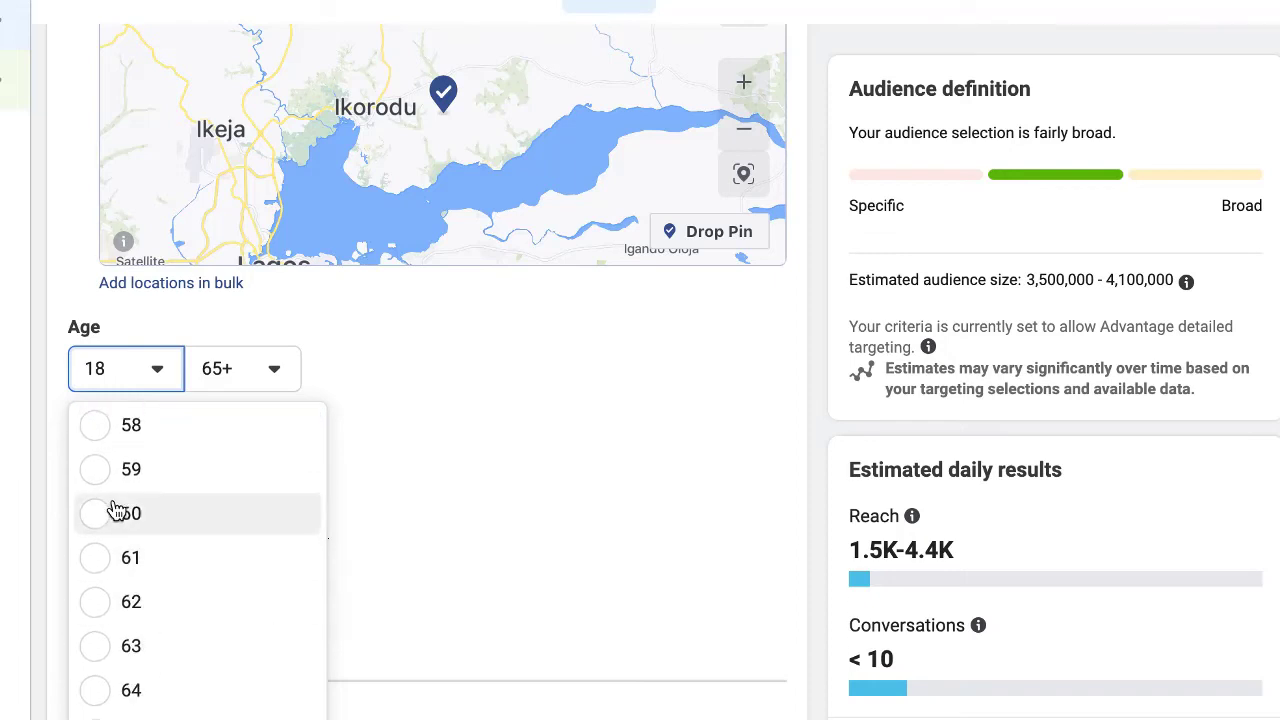
click(130, 514)
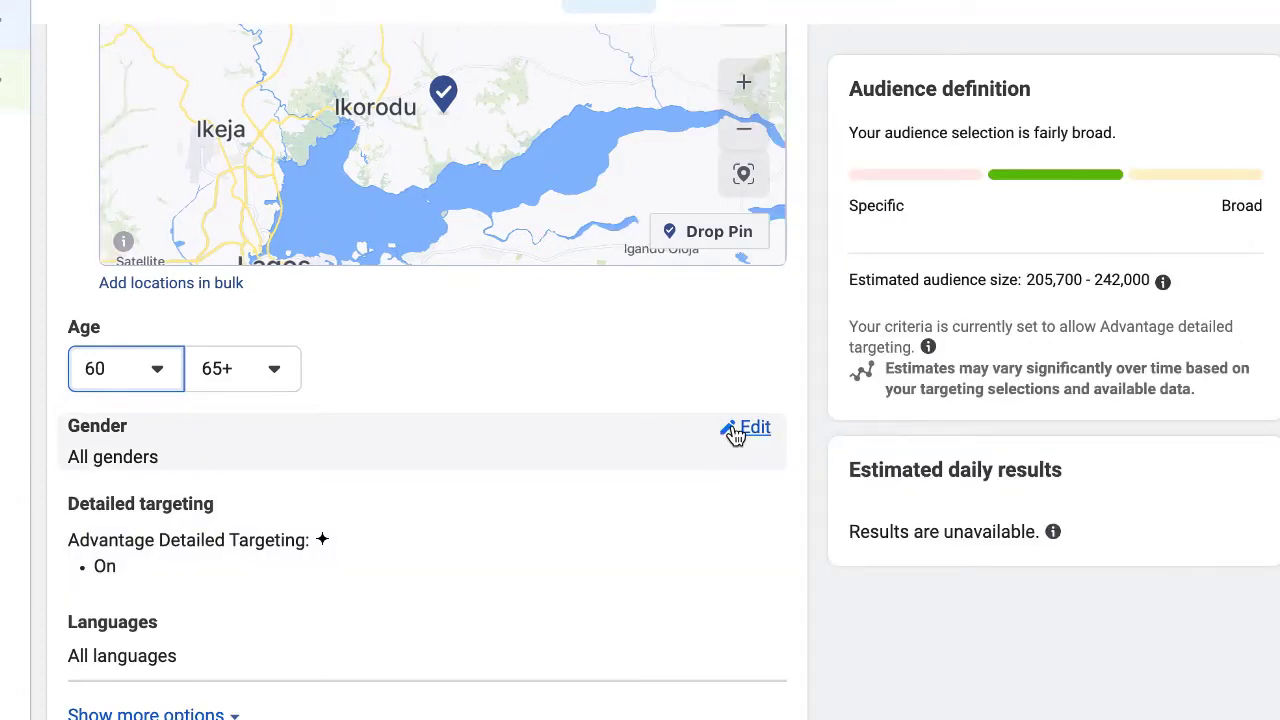
Set the audience's minimum age back to 18.
scroll(736, 434, down, 1)
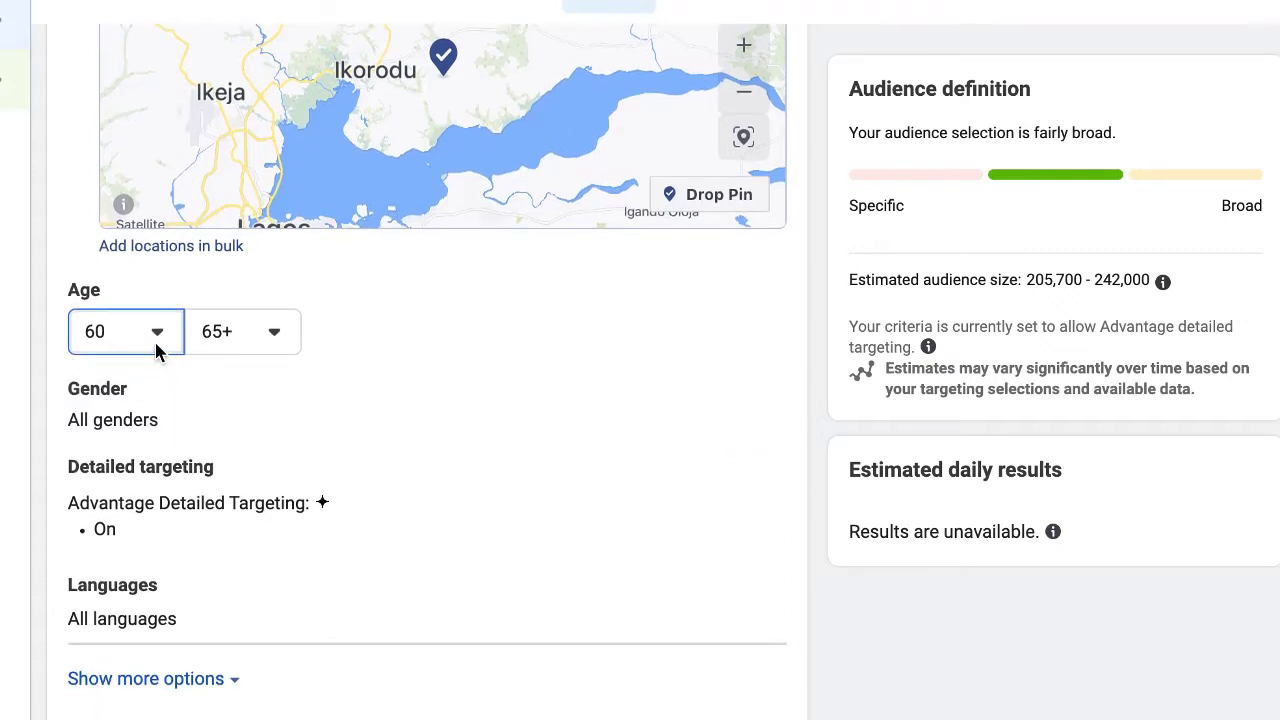
click(155, 340)
scroll(138, 492, up, 10)
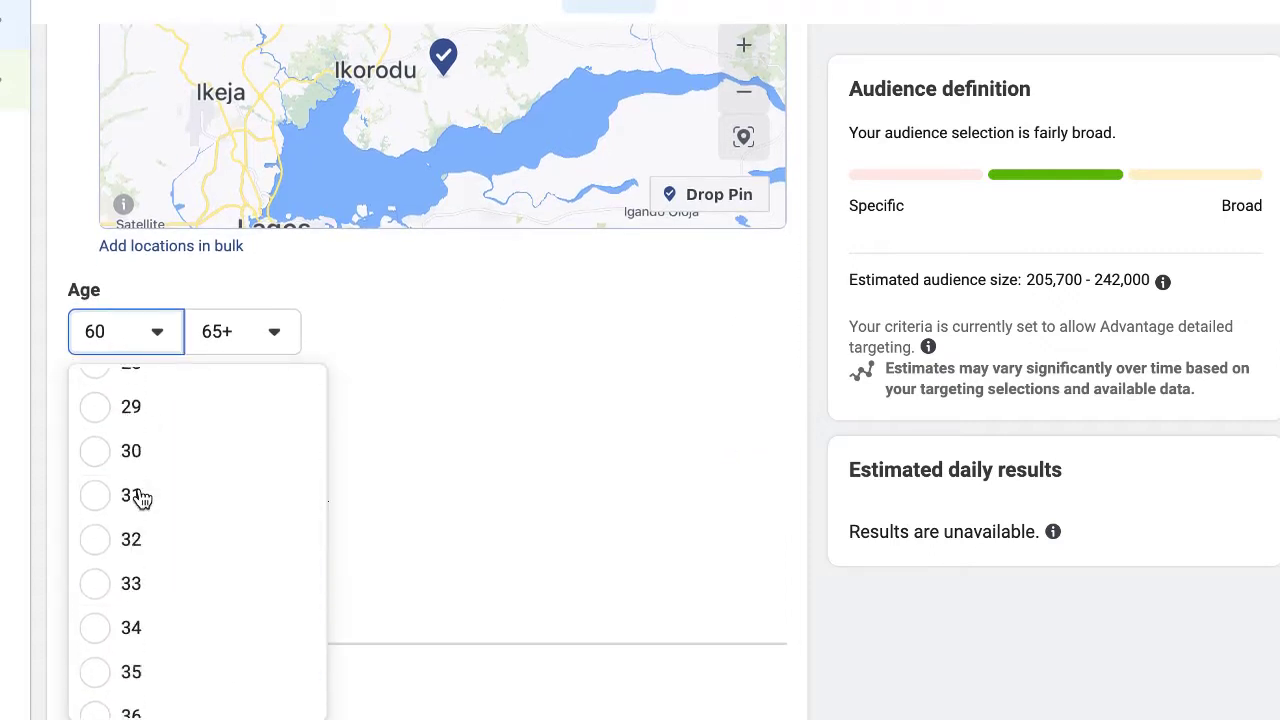
scroll(138, 497, up, 5)
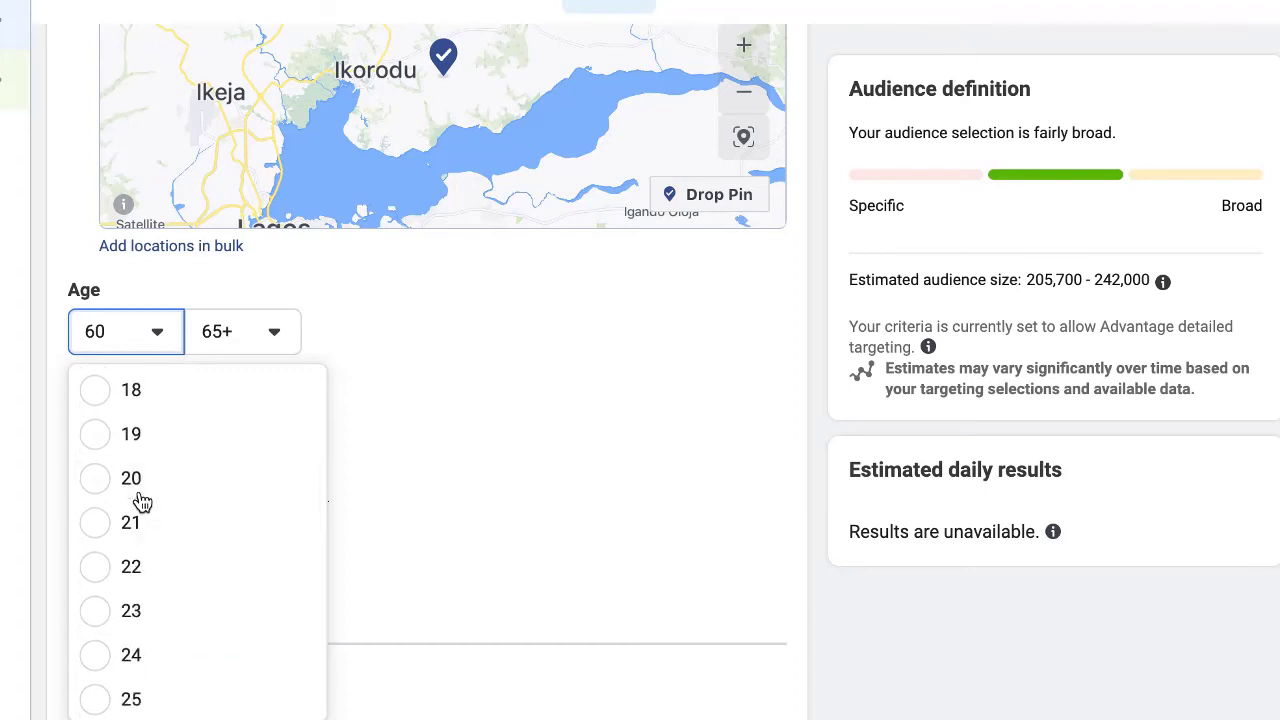
click(161, 398)
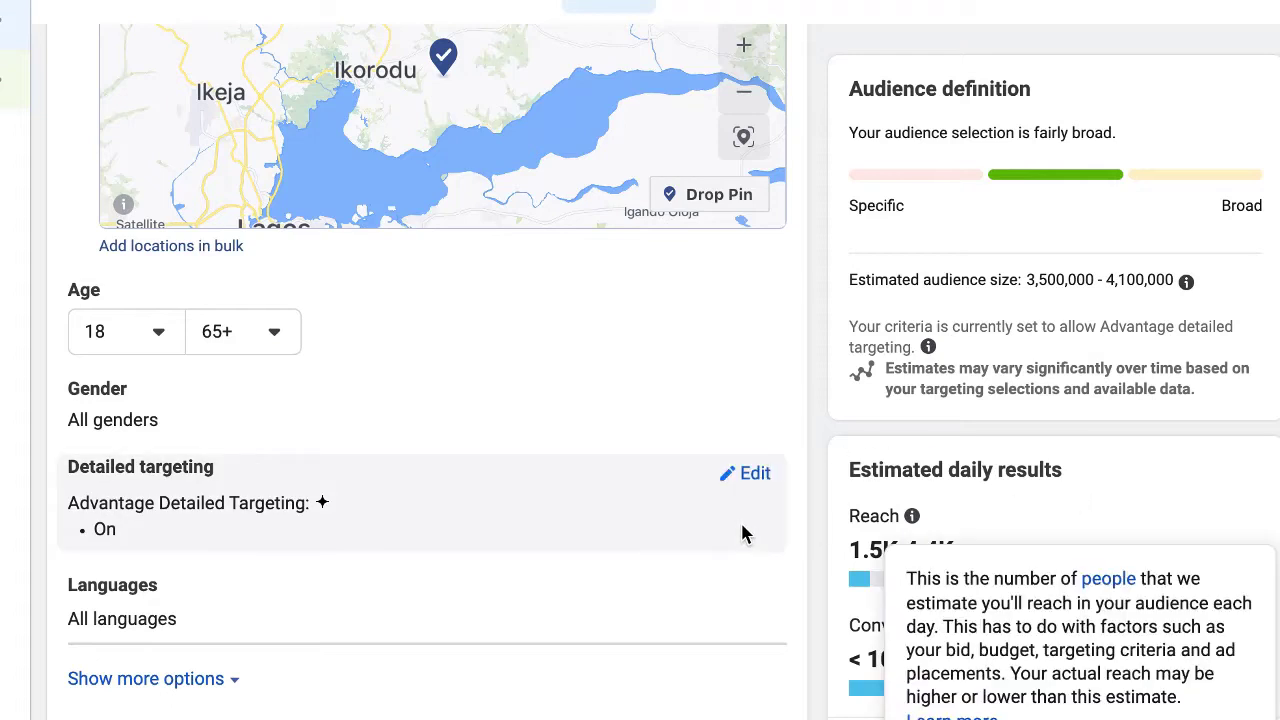
Edit the audience's detailed targeting and turn off reaching people beyond the detailed targeting selections.
click(765, 487)
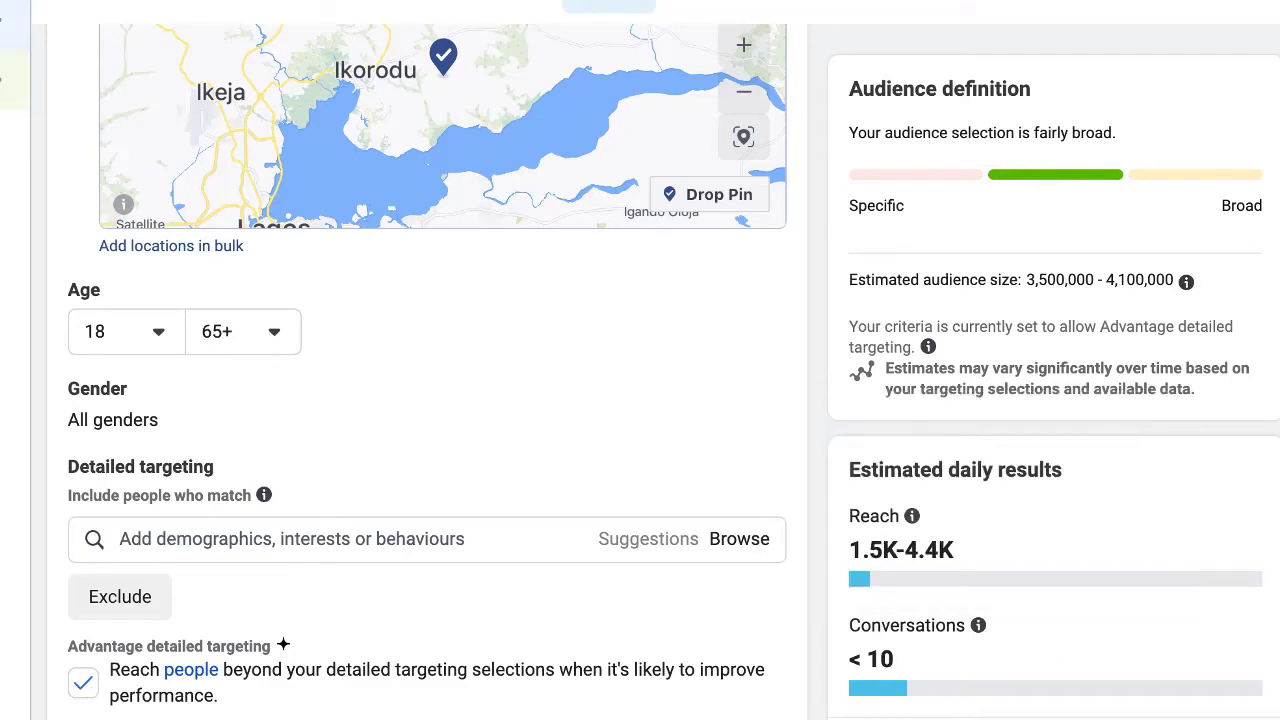
scroll(428, 400, down, 3)
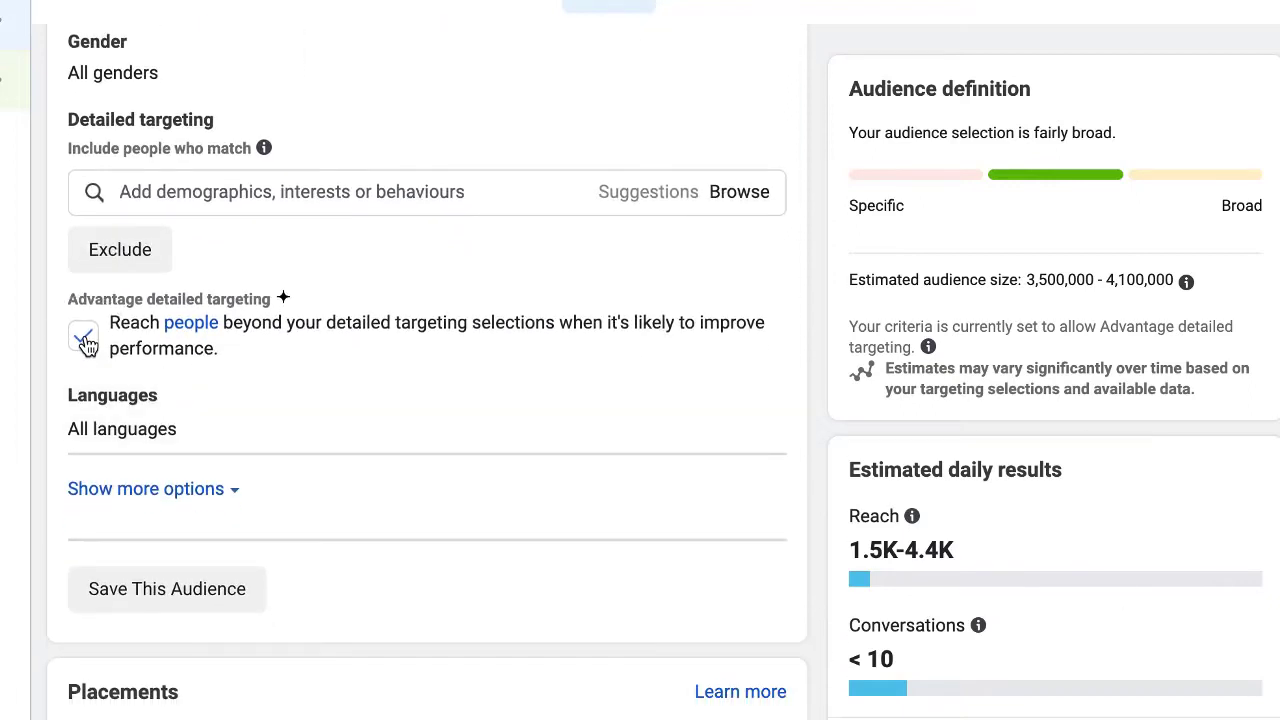
click(85, 340)
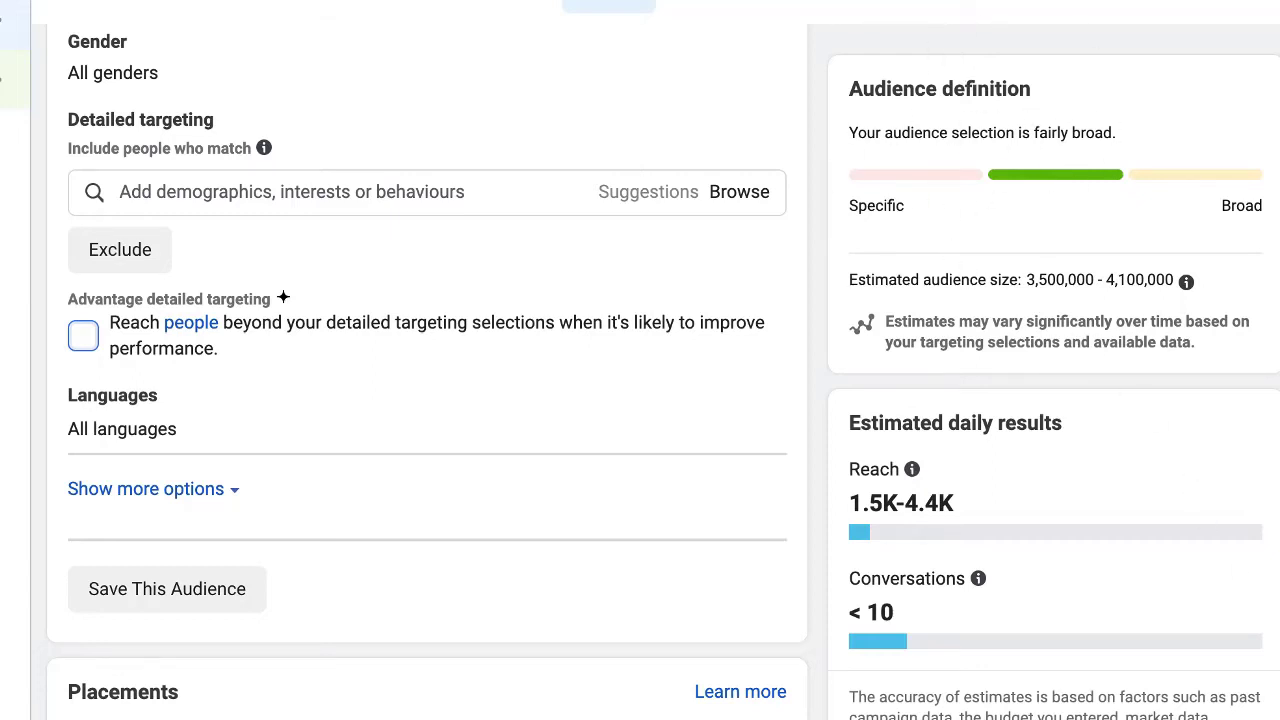
Switch the ad set's placements from Advantage+ to Manual placements.
scroll(640, 372, down, 3)
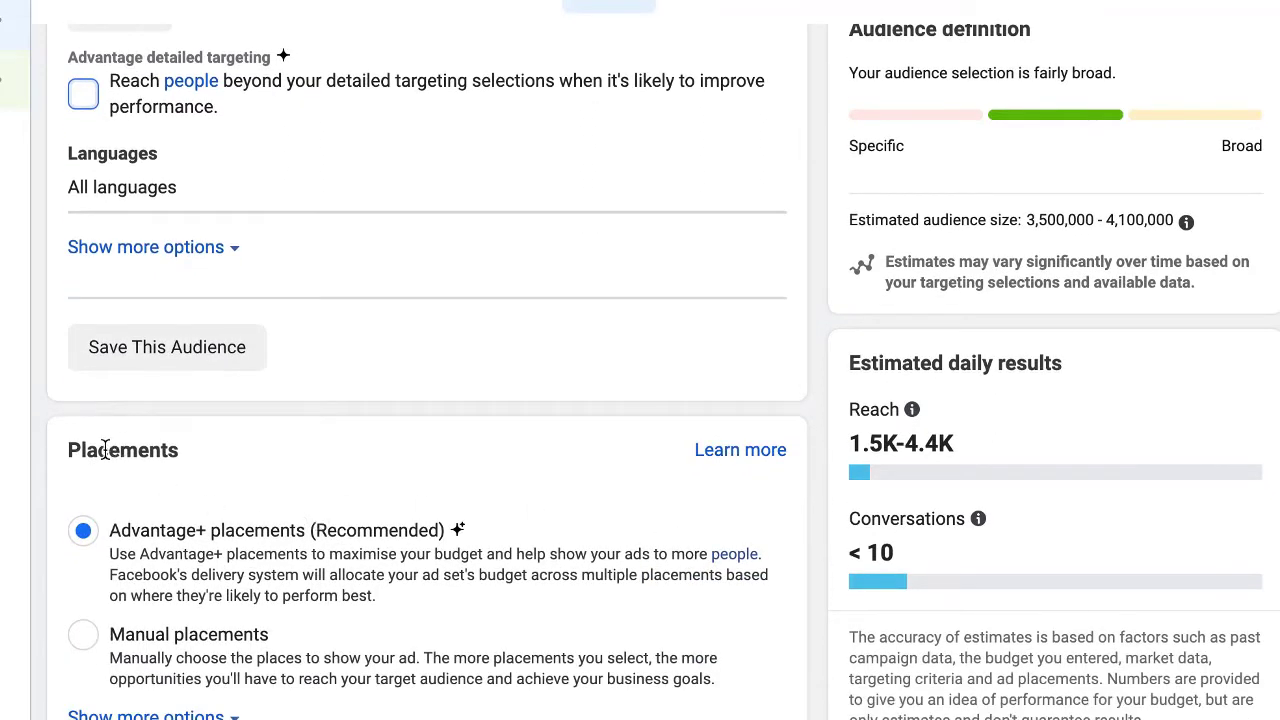
mouse_move(98, 450)
mouse_down()
mouse_move(189, 457)
mouse_move(75, 450)
mouse_move(84, 456)
mouse_up()
click(183, 462)
click(84, 458)
scroll(84, 458, up, 1)
scroll(100, 500, down, 1)
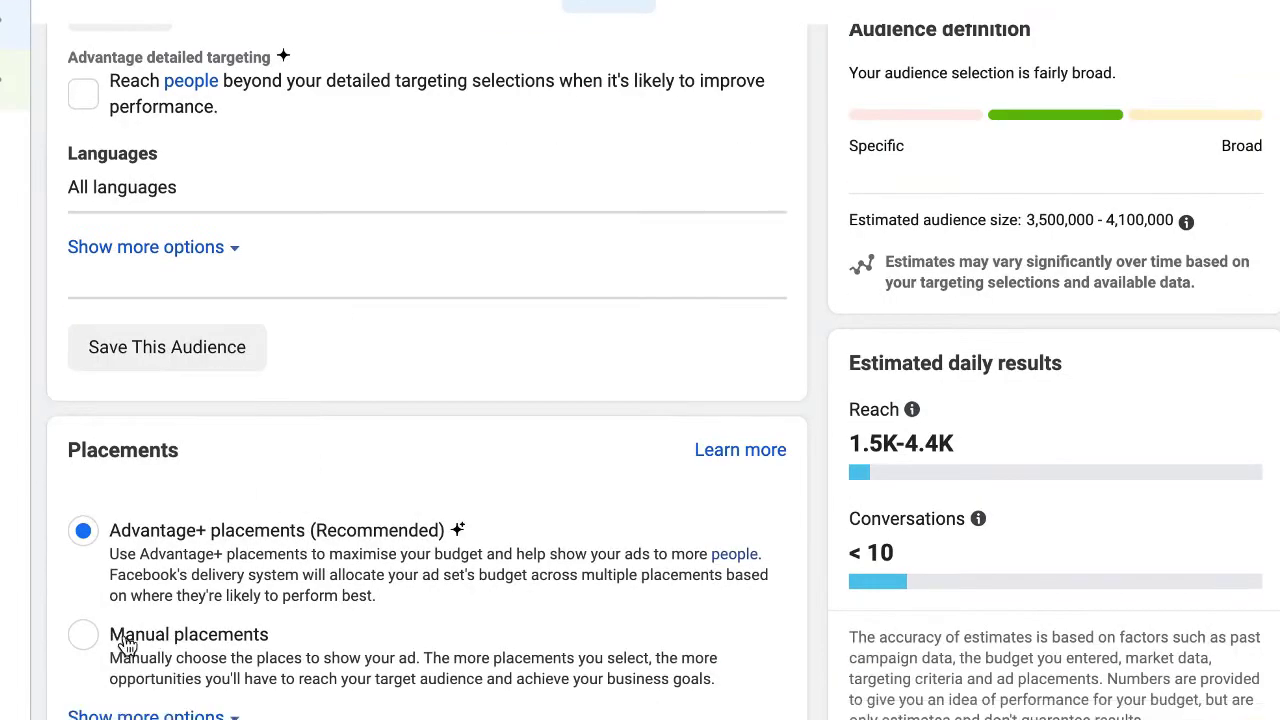
click(84, 638)
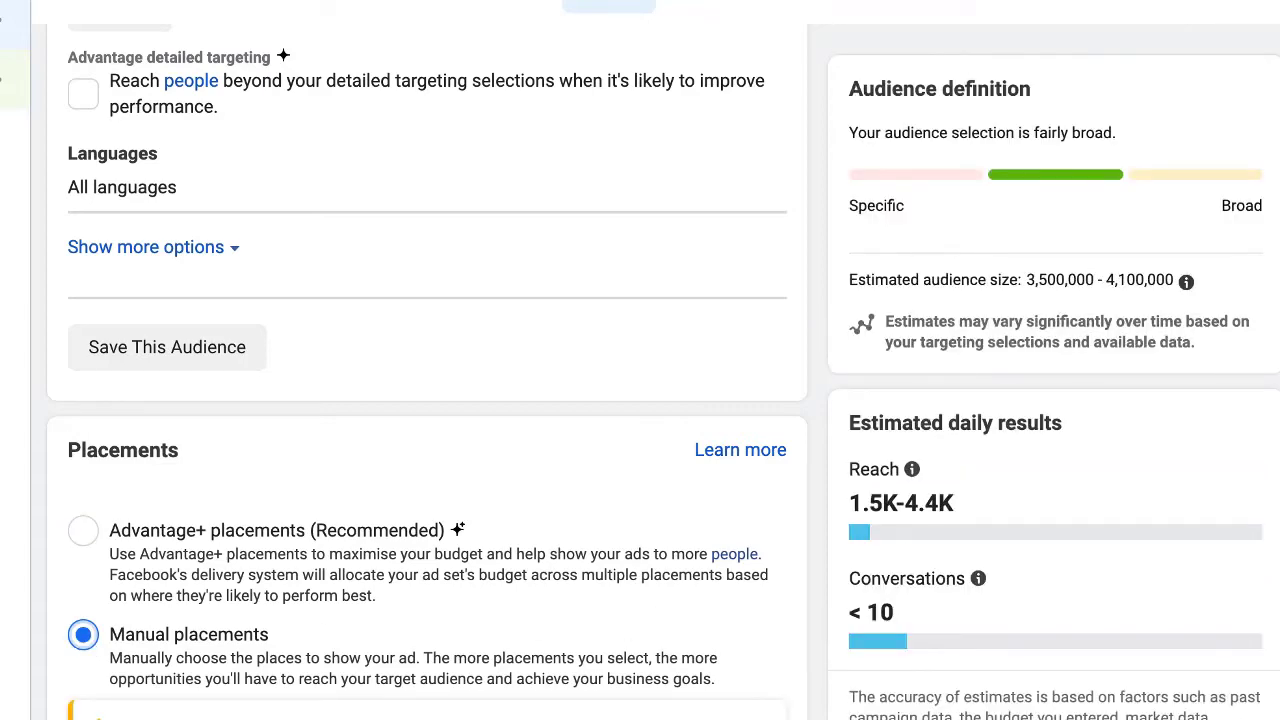
Expand the Stories and Reels and the Feeds placement groups and exclude Instagram Explore from the feeds.
scroll(305, 495, down, 2)
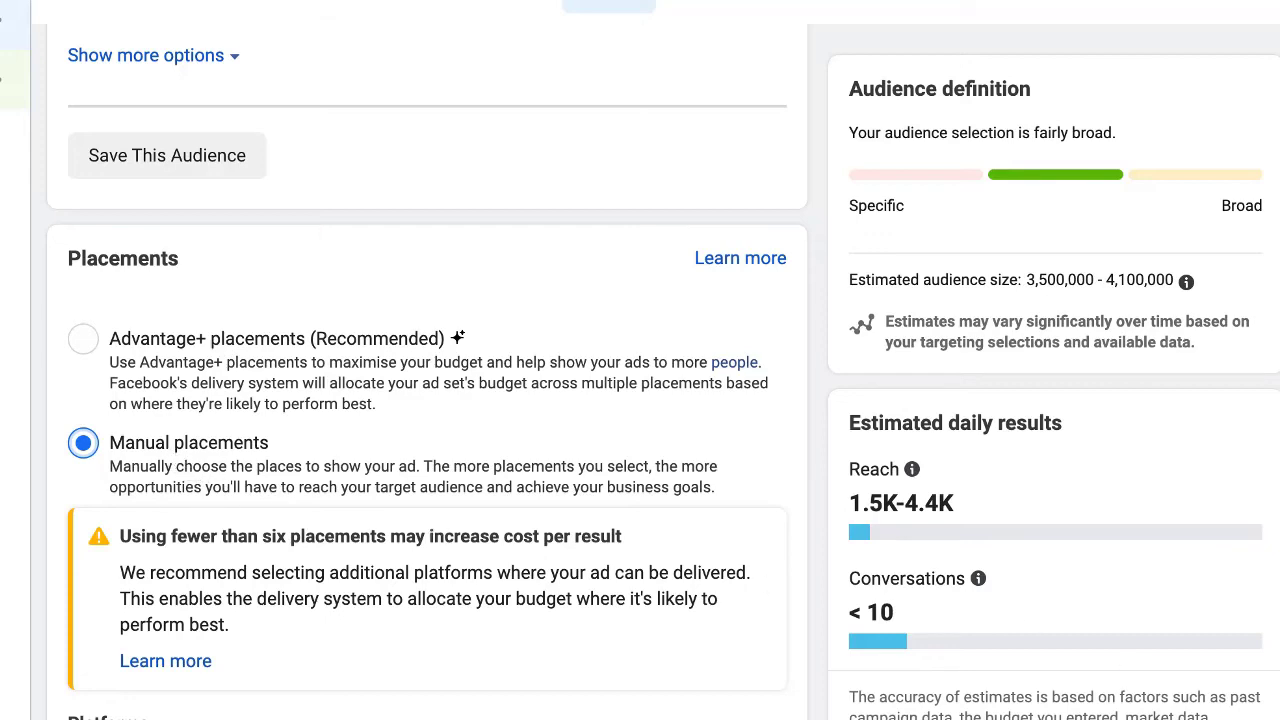
scroll(420, 400, down, 5)
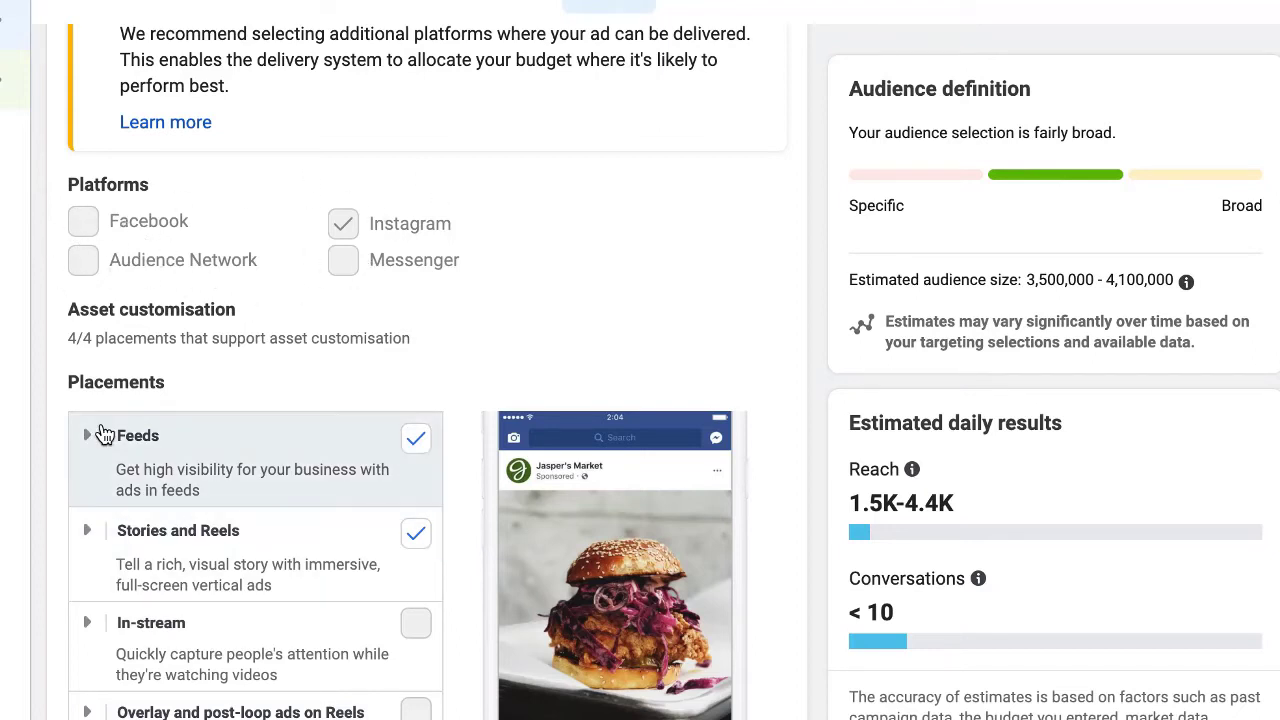
scroll(68, 393, down, 2)
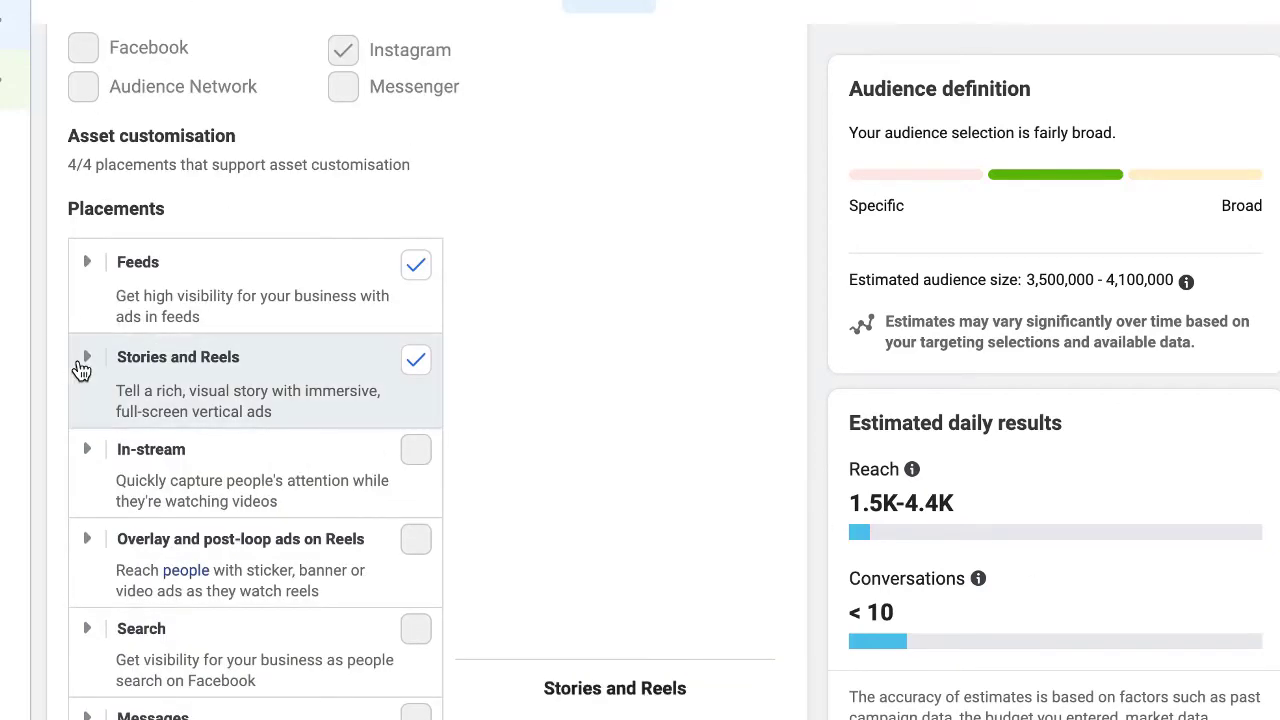
click(85, 366)
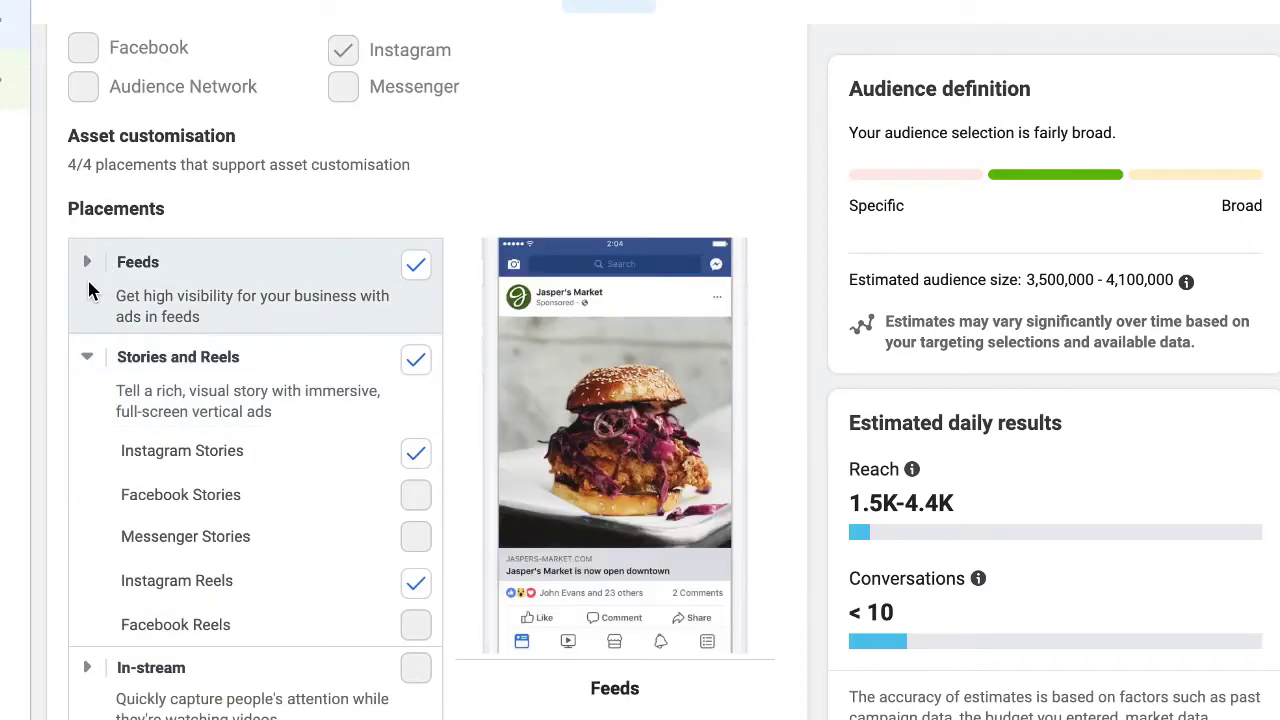
click(87, 262)
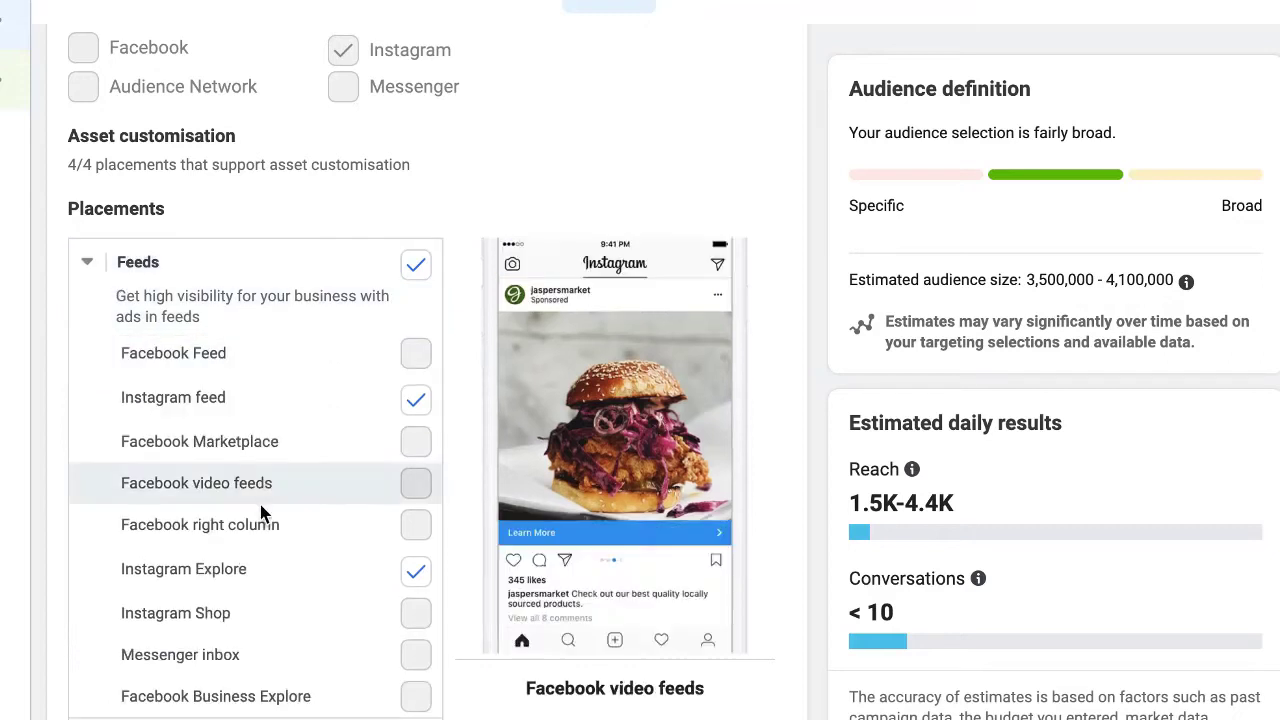
click(418, 571)
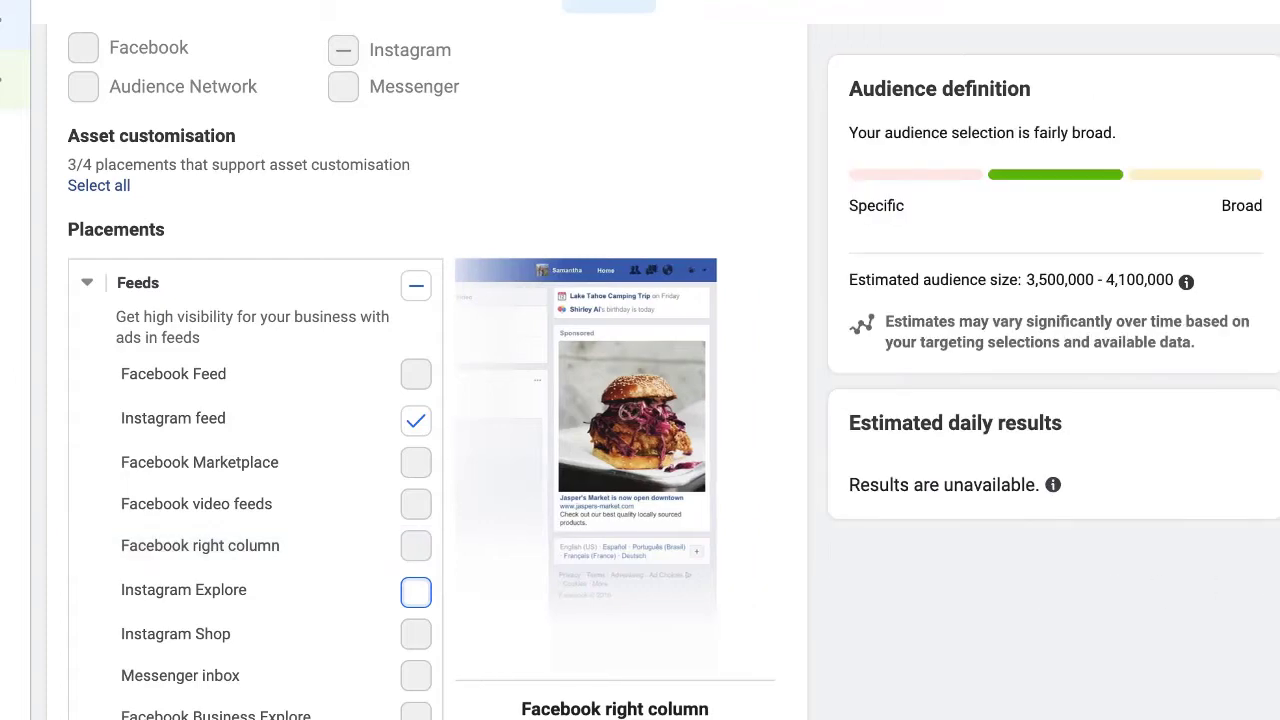
Exclude Instagram Stories and Instagram Reels from the placements, leaving only Instagram feed, and check the remaining placement groups.
scroll(689, 550, down, 5)
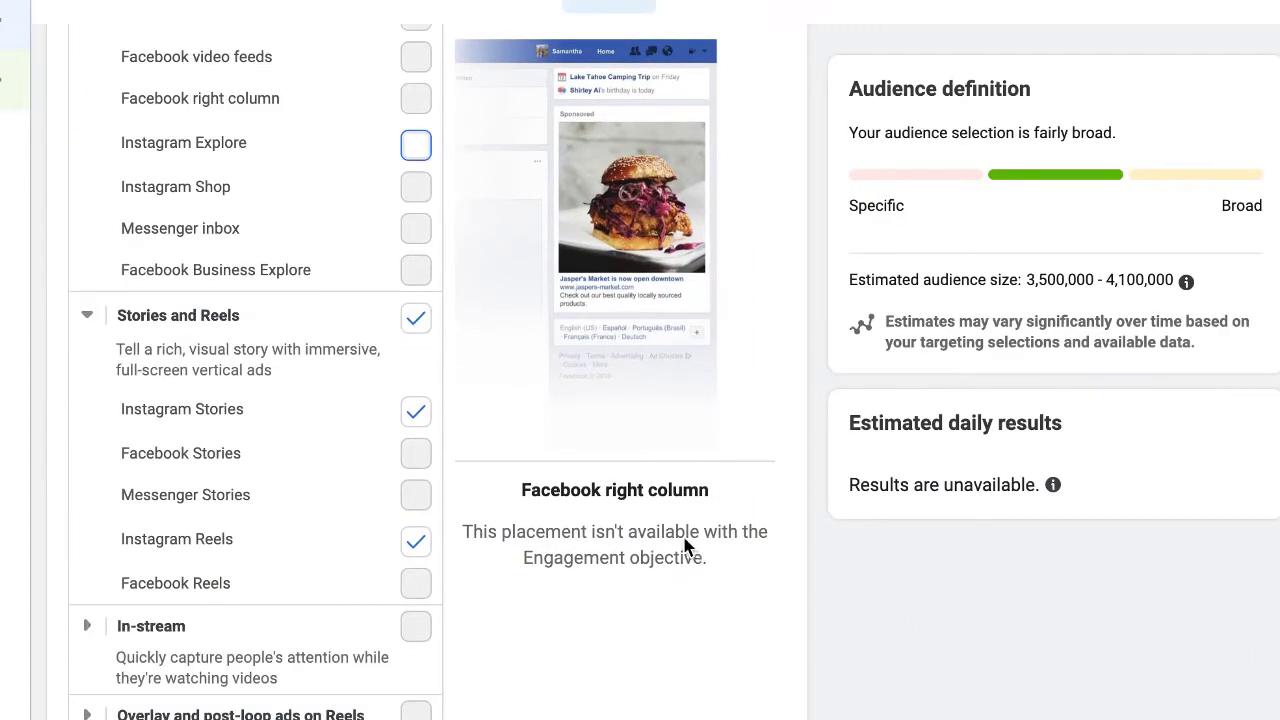
click(416, 412)
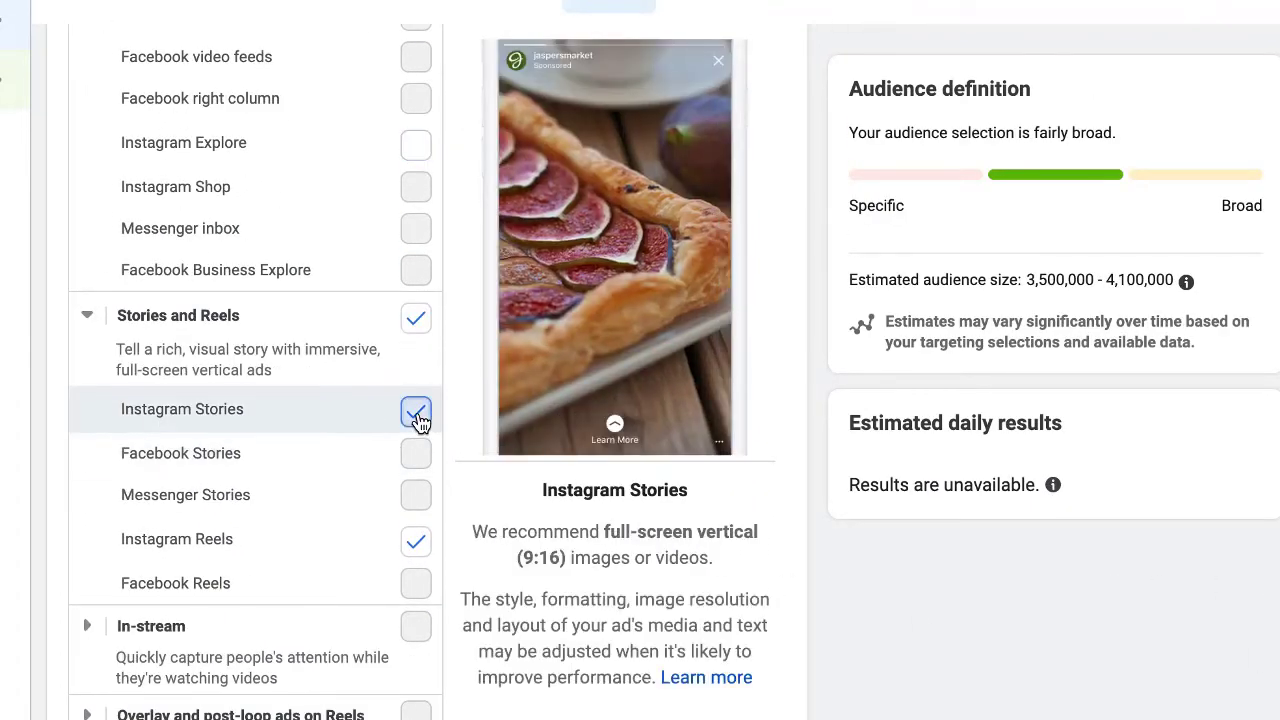
click(416, 550)
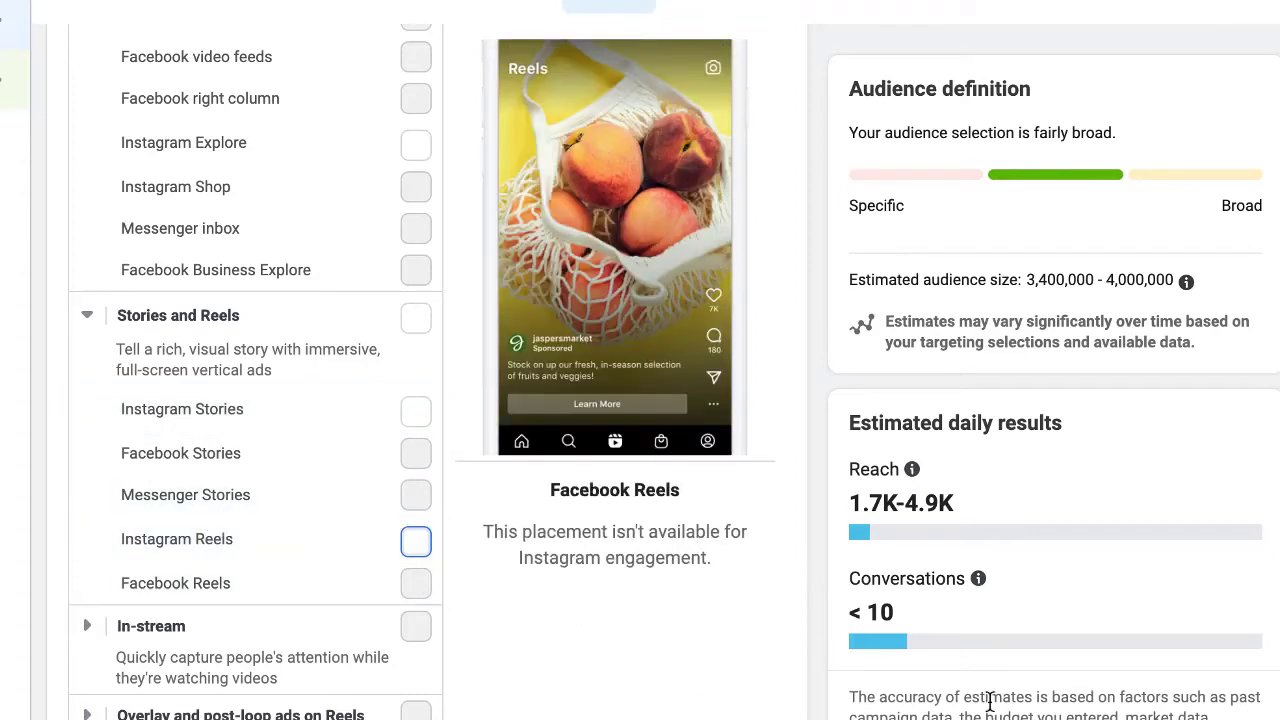
scroll(255, 370, up, 2)
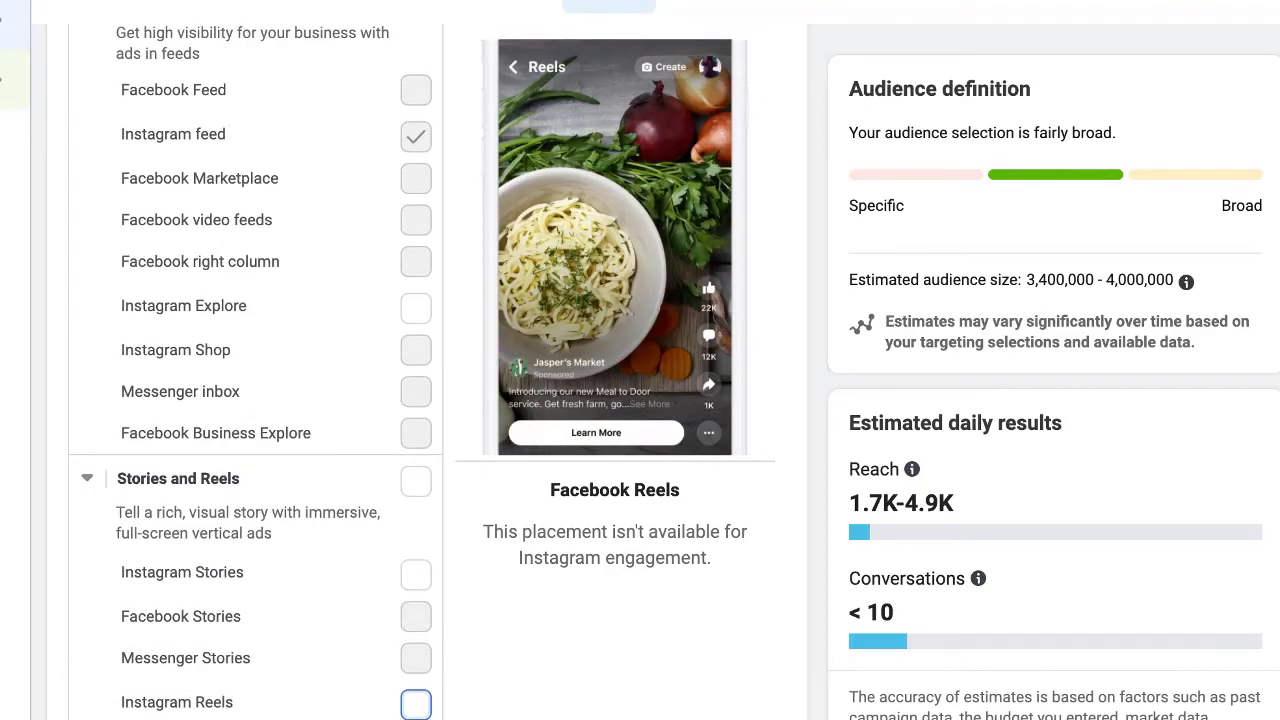
scroll(255, 370, down, 7)
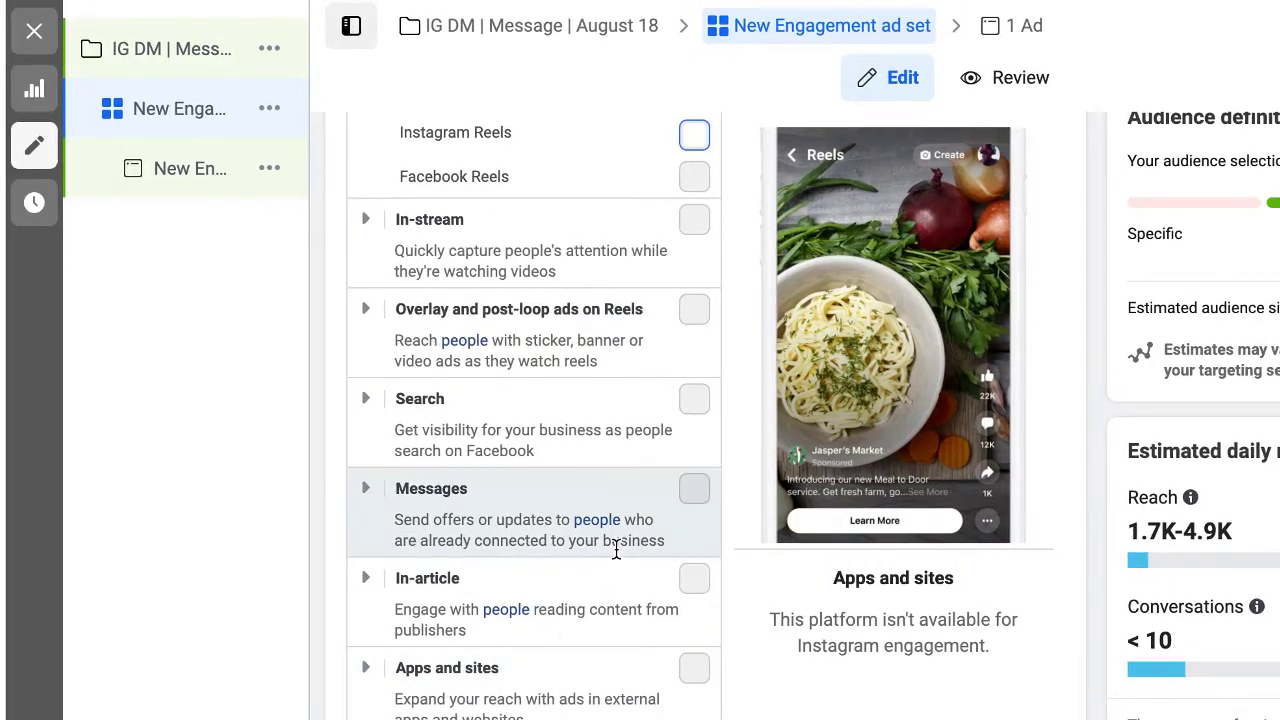
Open the ad inside the engagement ad set and look over its setup, message template, tracking and preview.
click(175, 178)
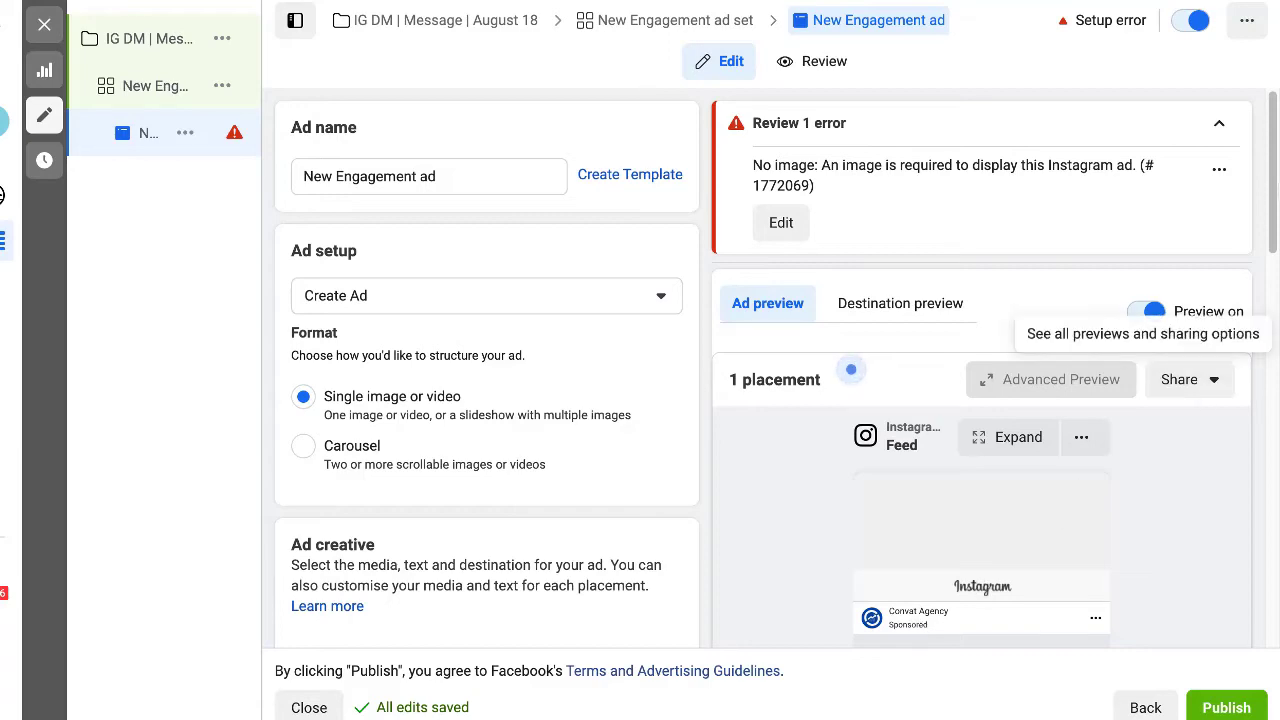
drag(1271, 177, 1266, 583)
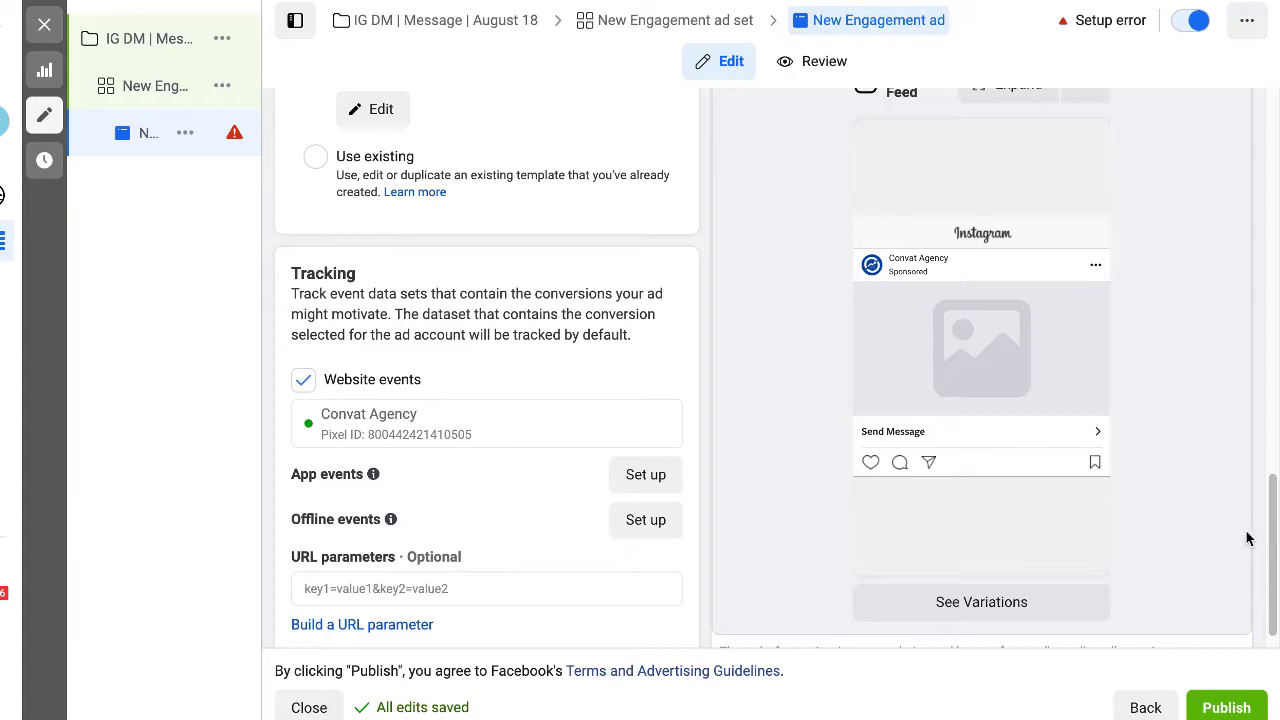
drag(1273, 541, 1268, 207)
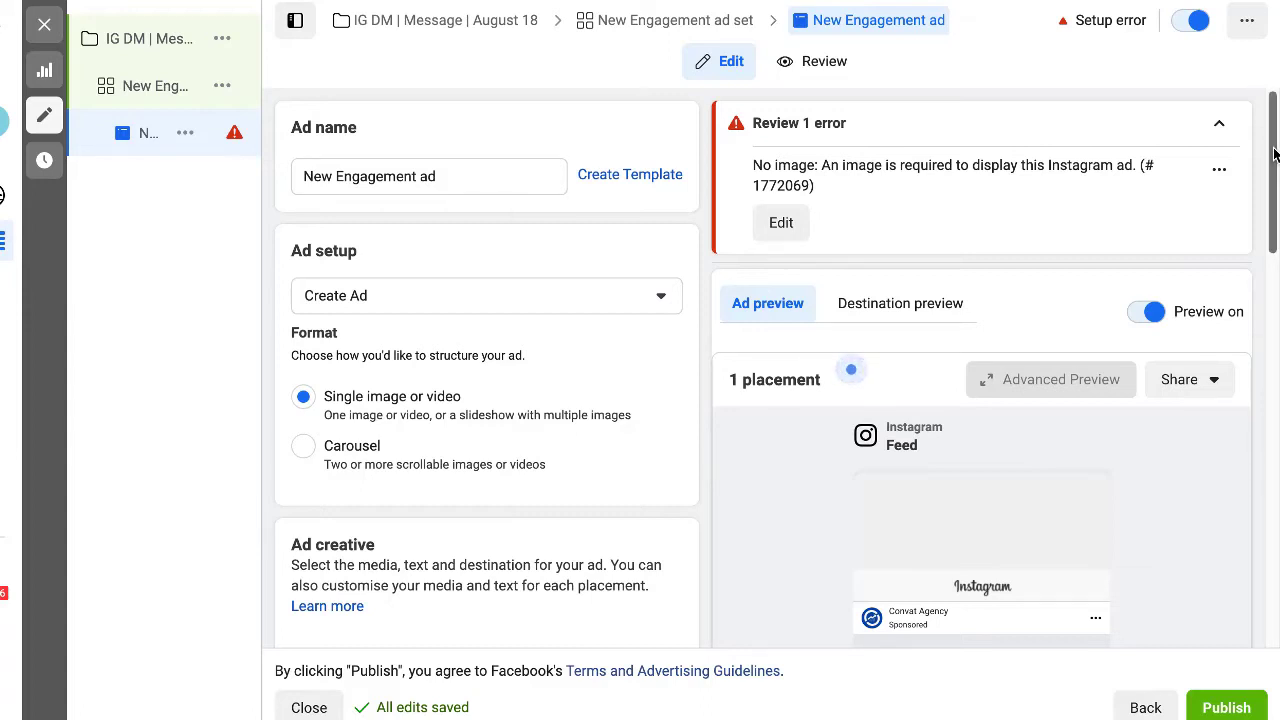
drag(1271, 163, 1264, 419)
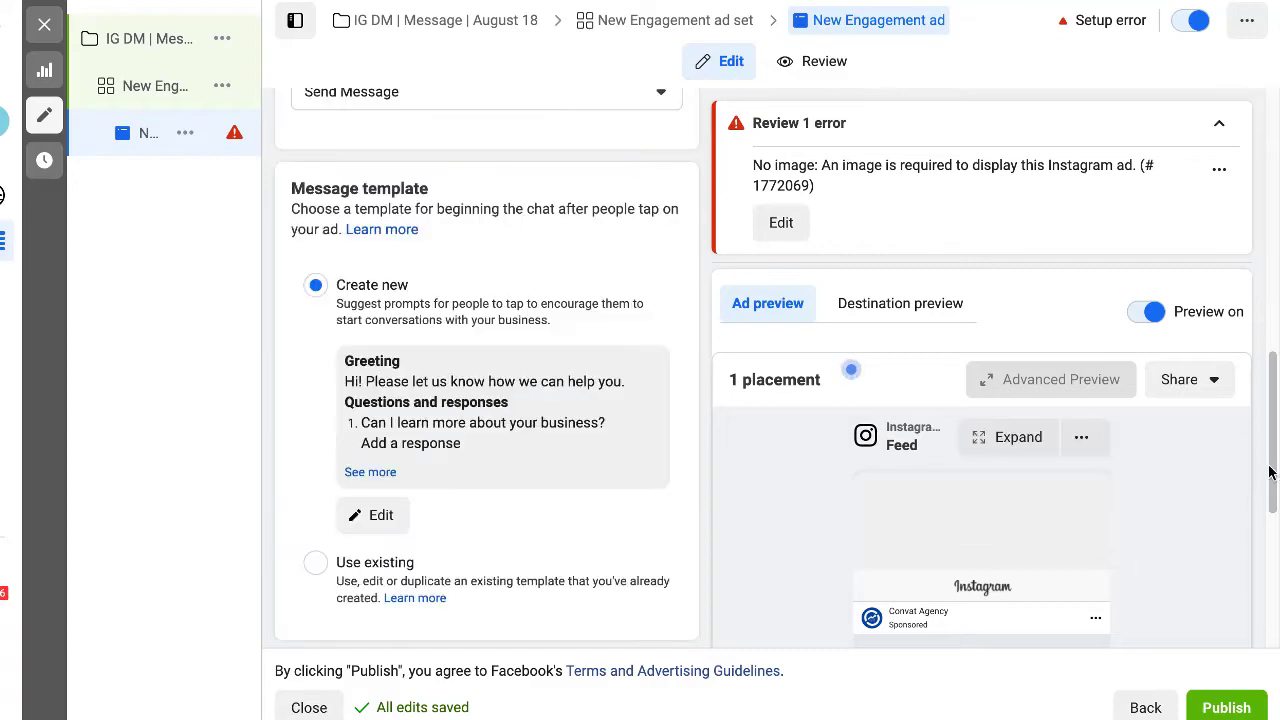
drag(1266, 509, 1266, 604)
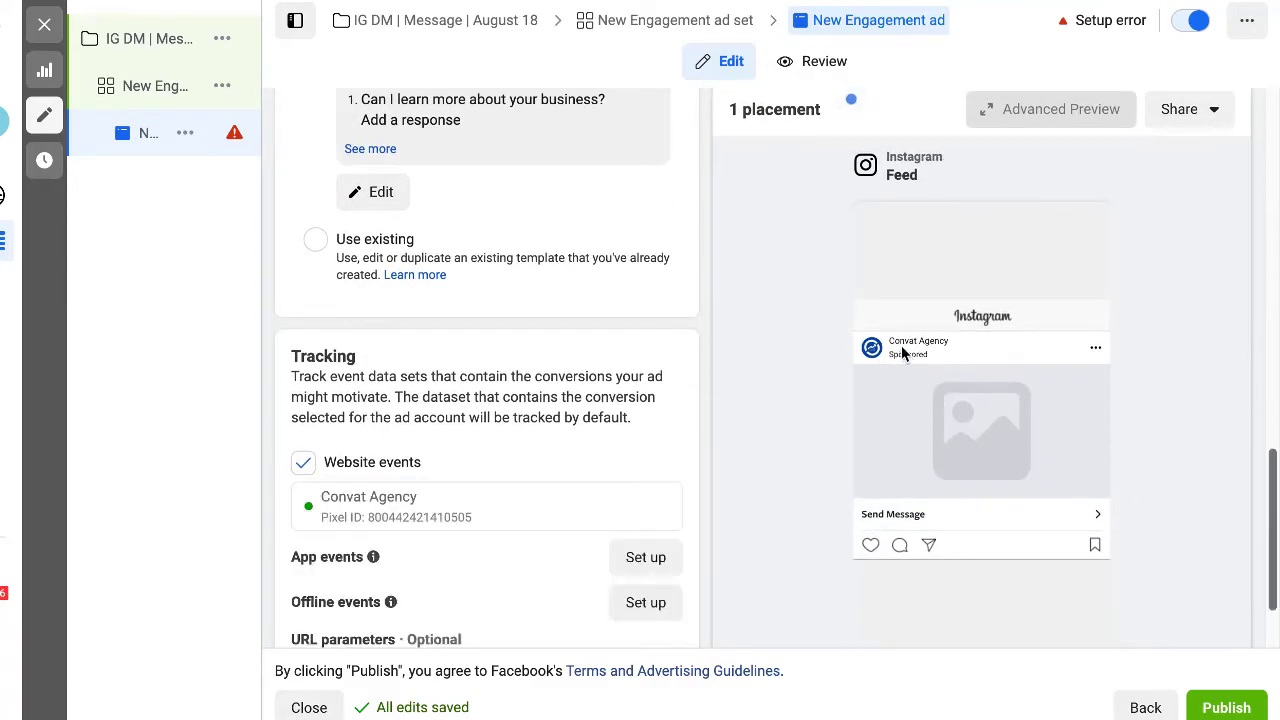
mouse_move(901, 345)
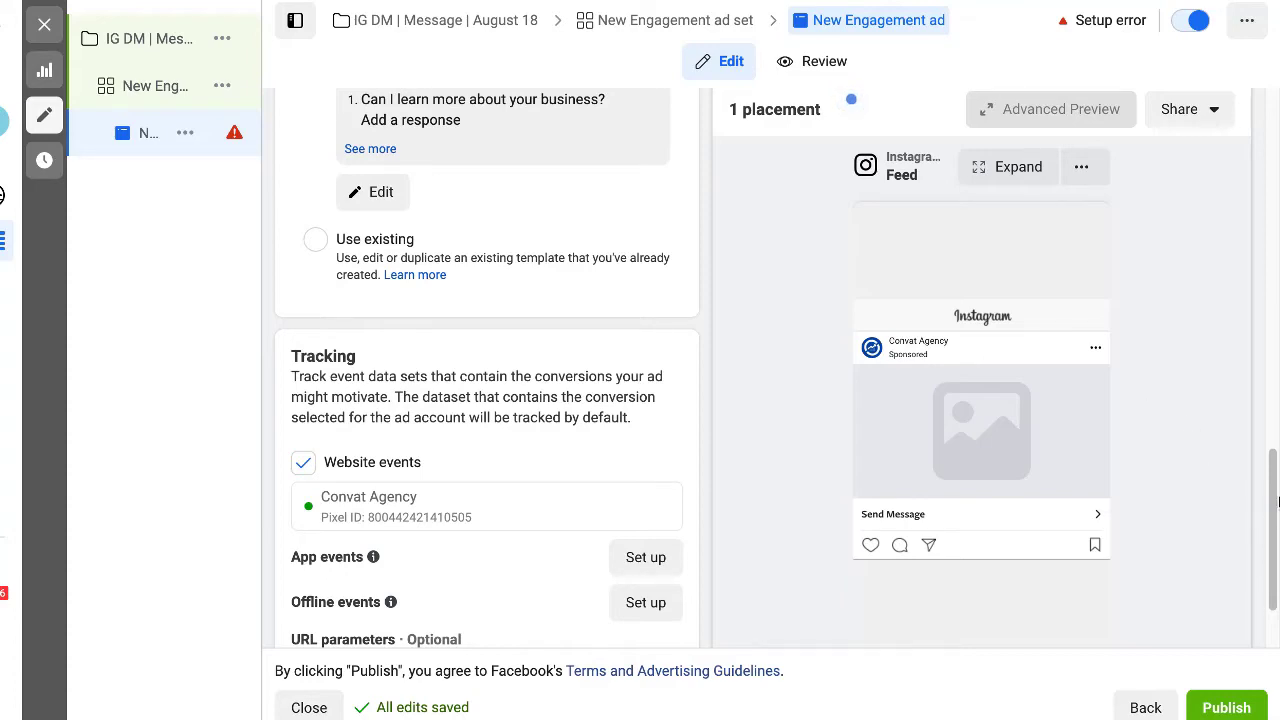
drag(1276, 500, 1270, 150)
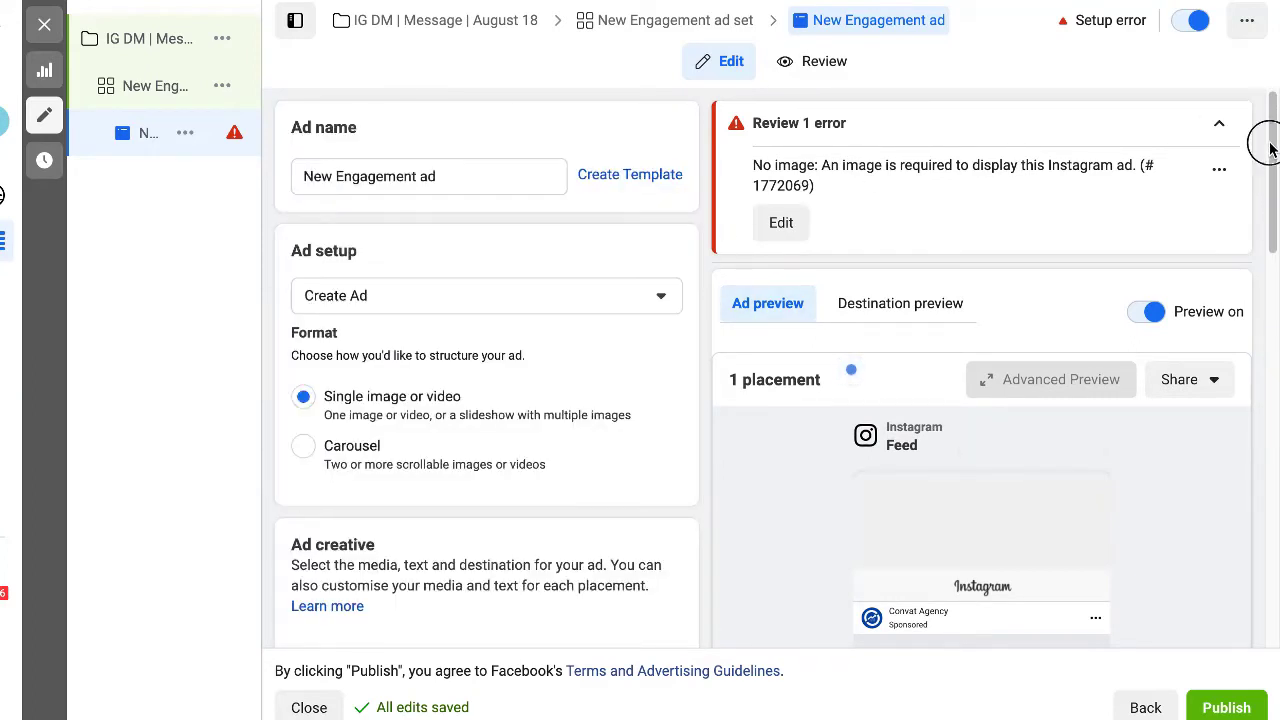
Add the chocolate cake picture from the account images as the ad's media, with the recommended 1:1 feed crop.
drag(1257, 143, 1262, 228)
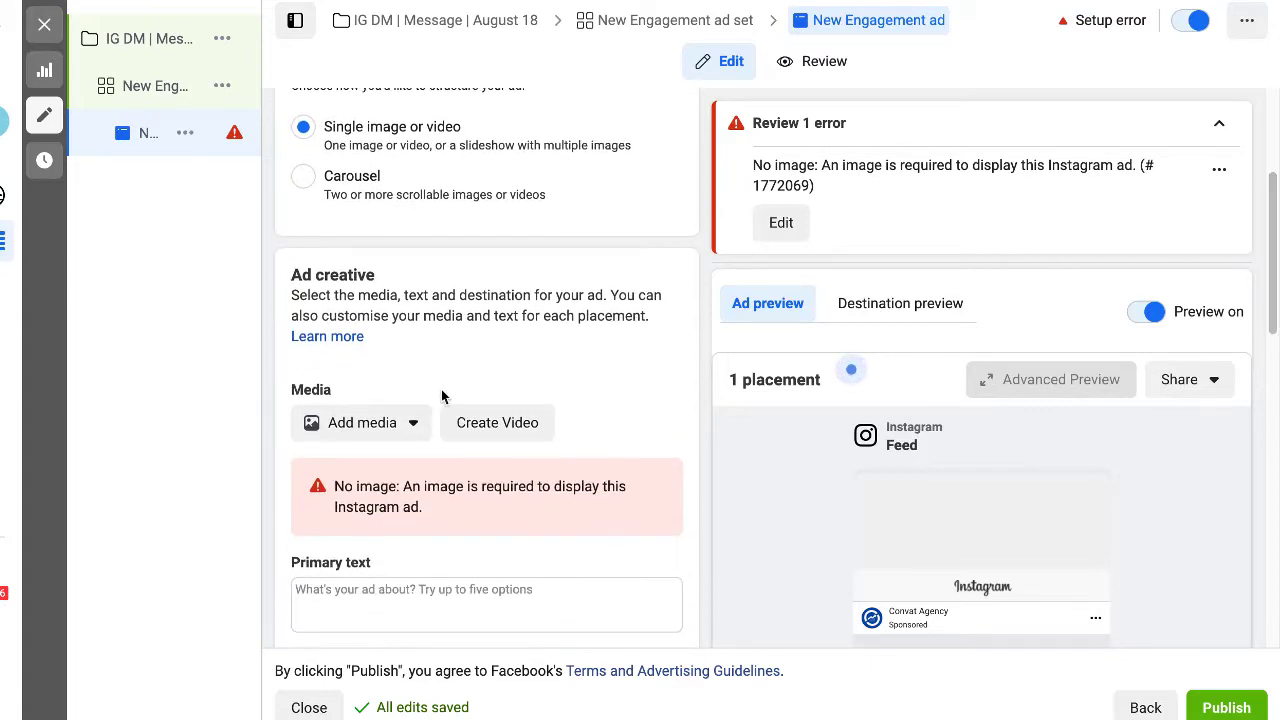
click(371, 420)
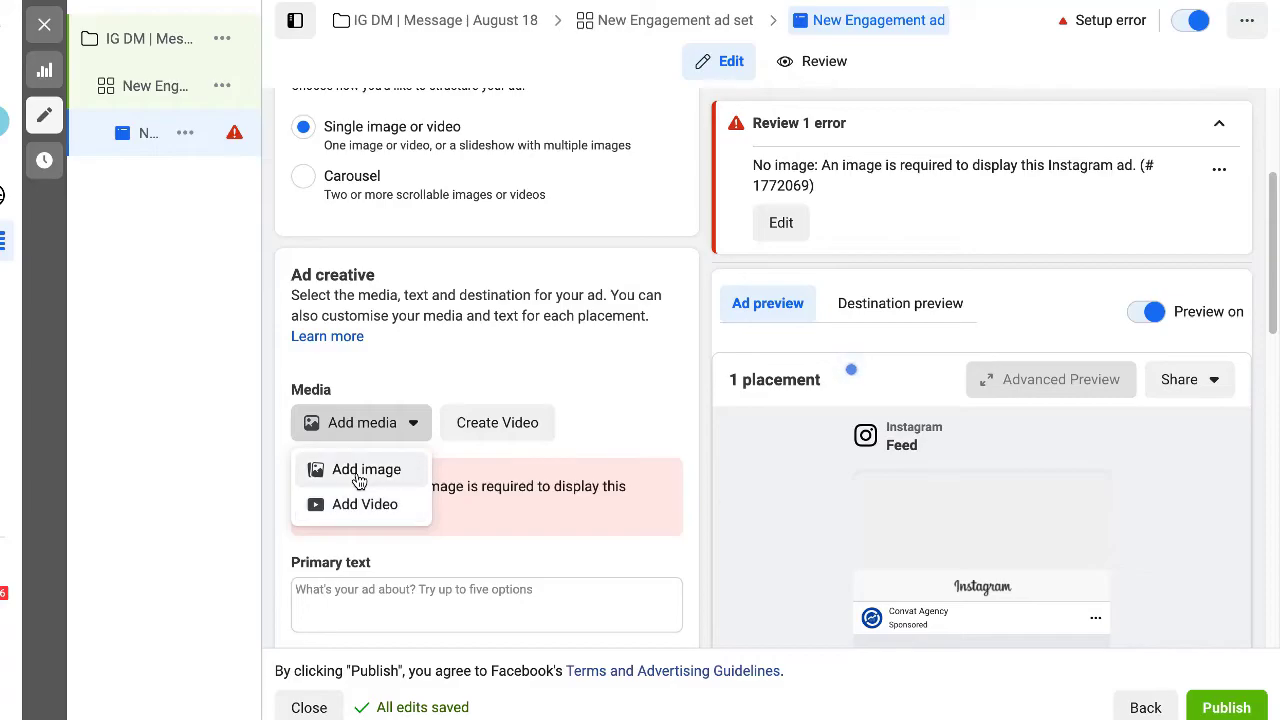
click(359, 478)
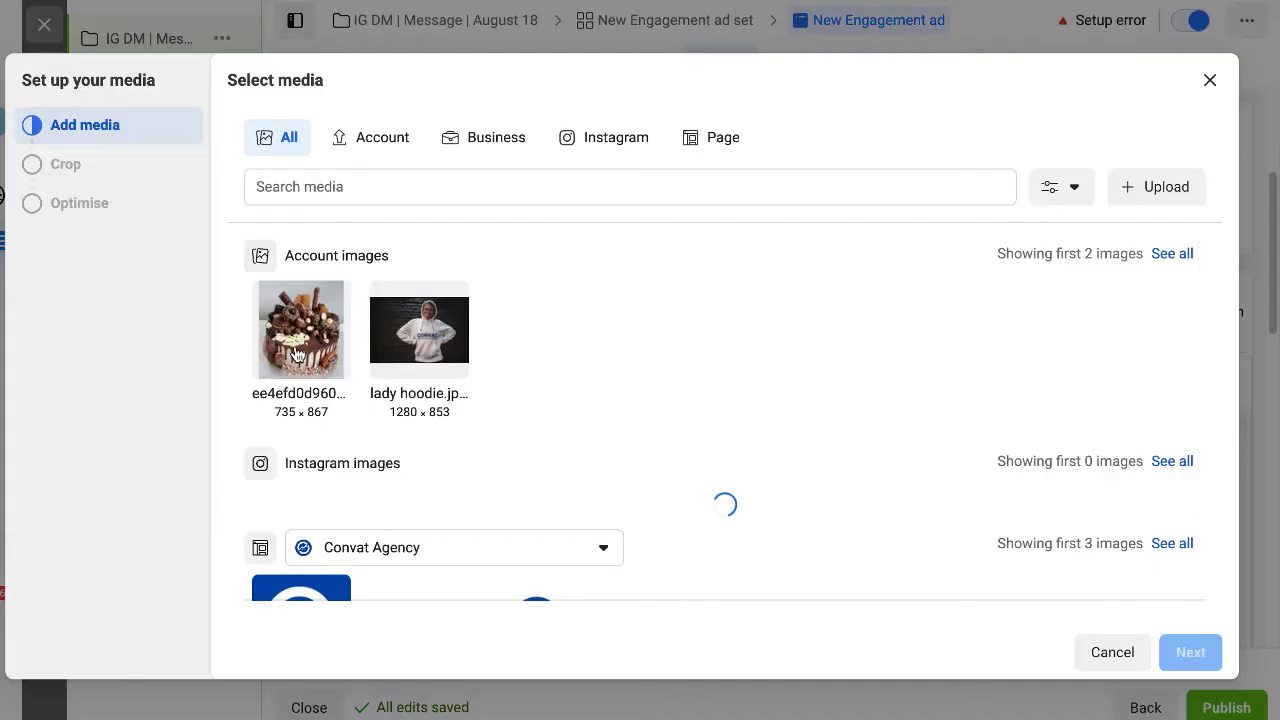
click(296, 354)
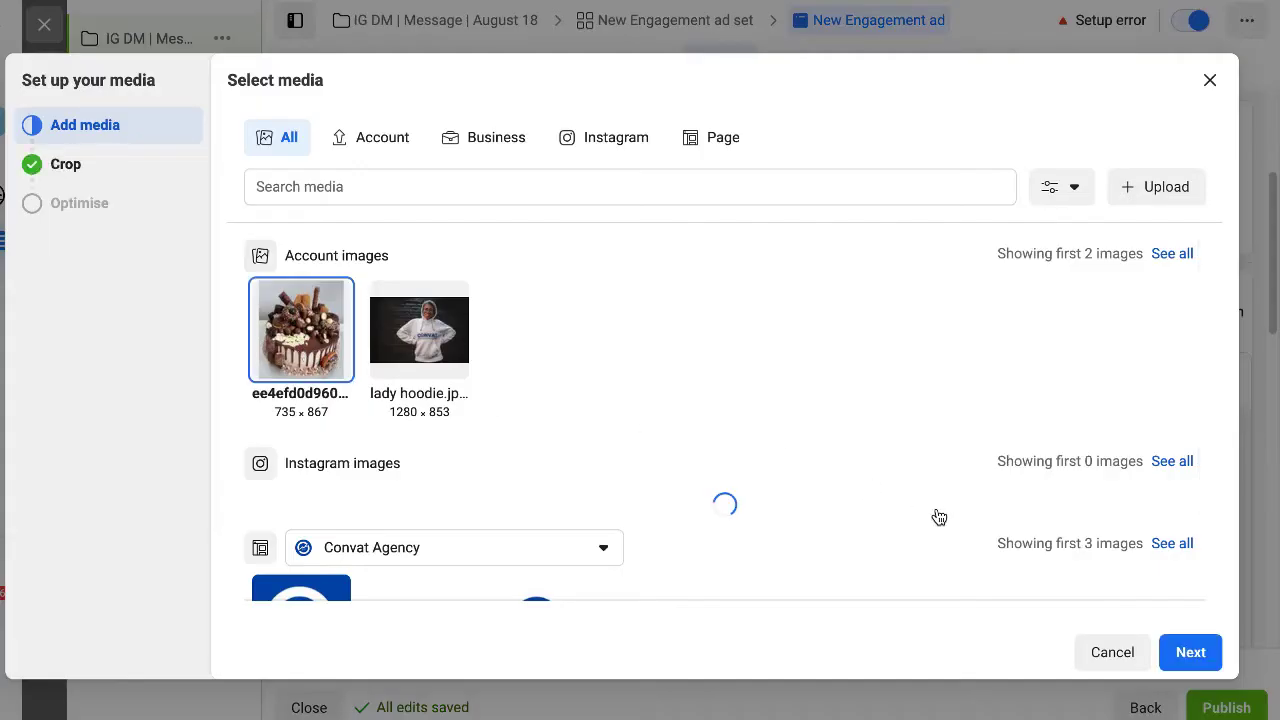
click(1195, 658)
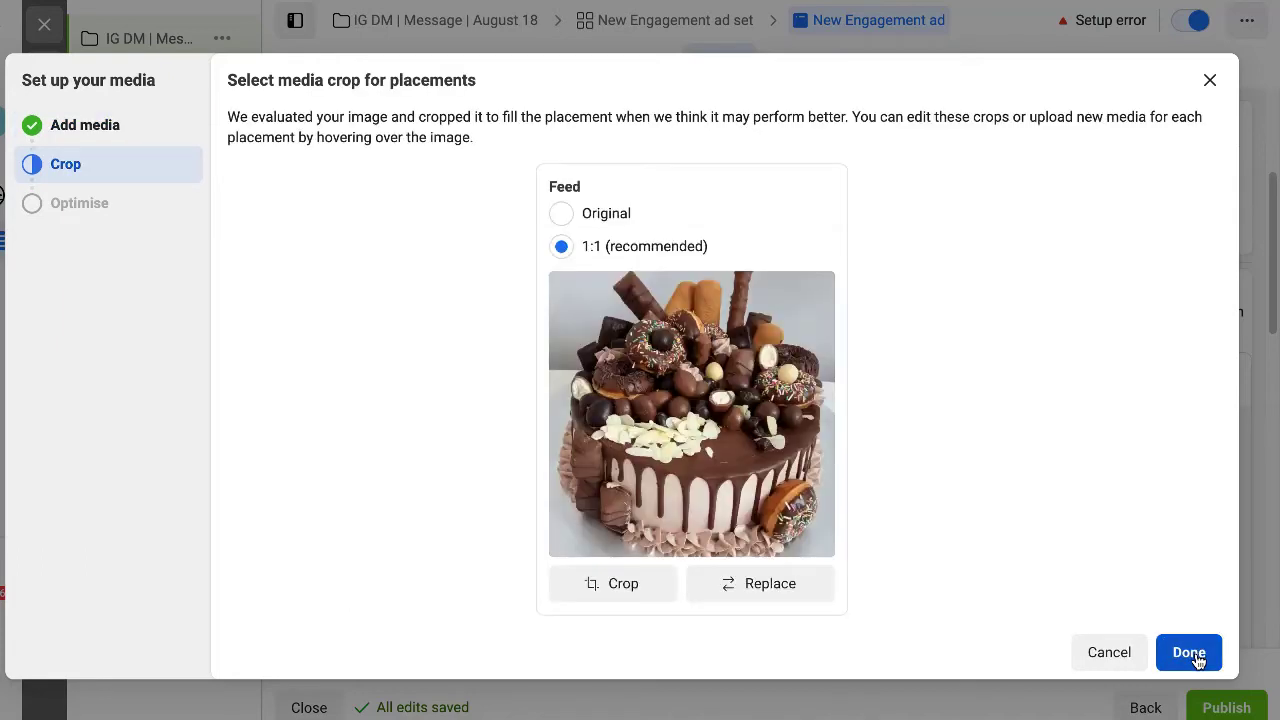
click(1197, 660)
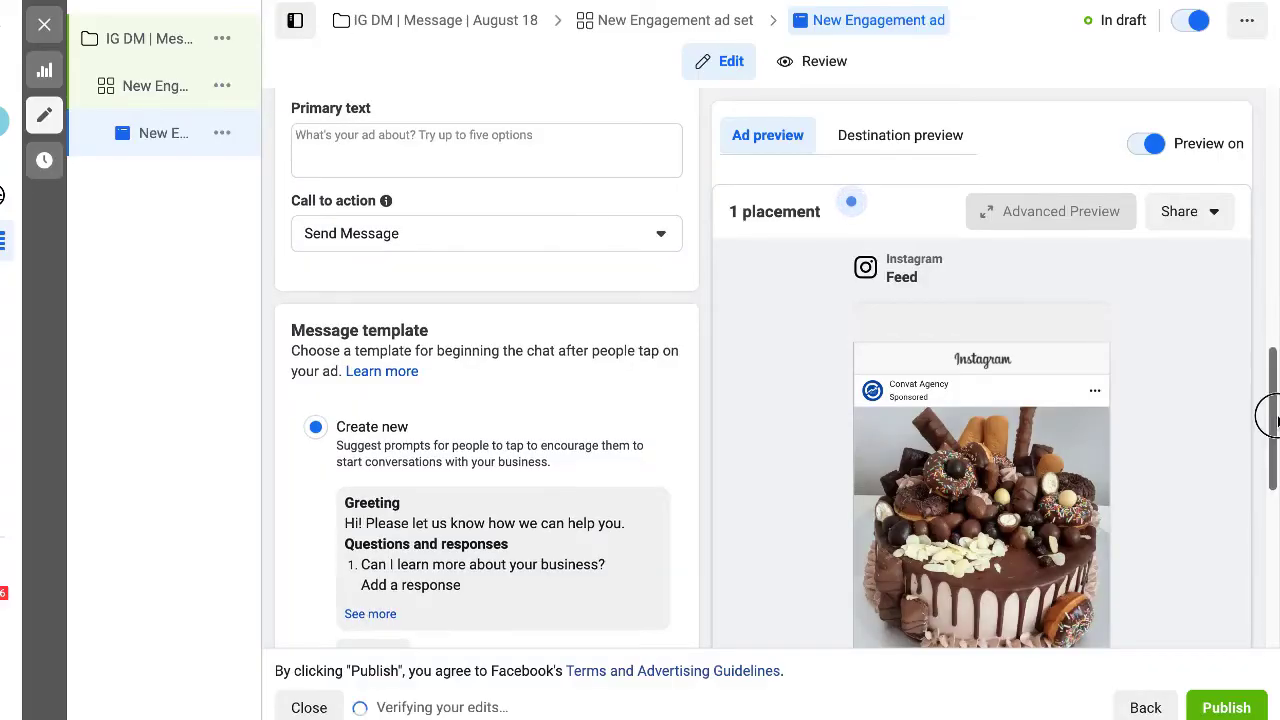
Read the verification error reported for the ad, check its extra options and collapse the error notice.
mouse_move(1275, 414)
mouse_down()
mouse_move(1275, 600)
mouse_move(1273, 397)
mouse_up()
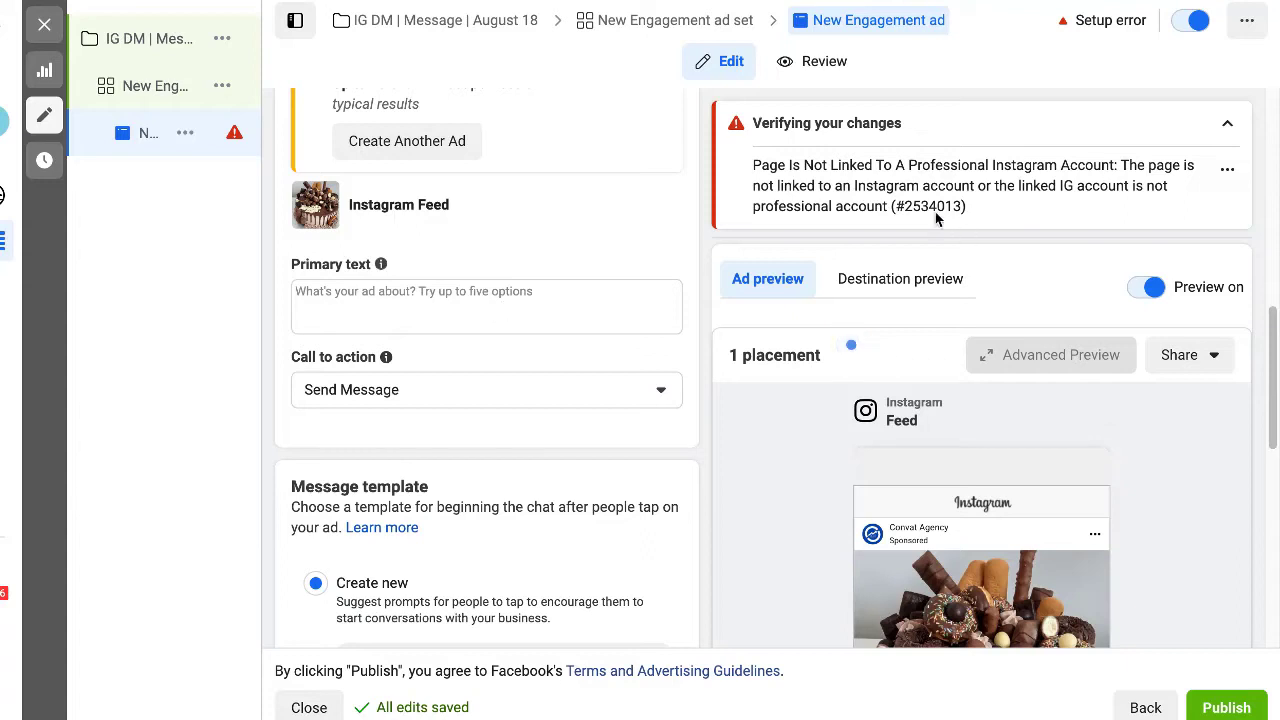
click(762, 166)
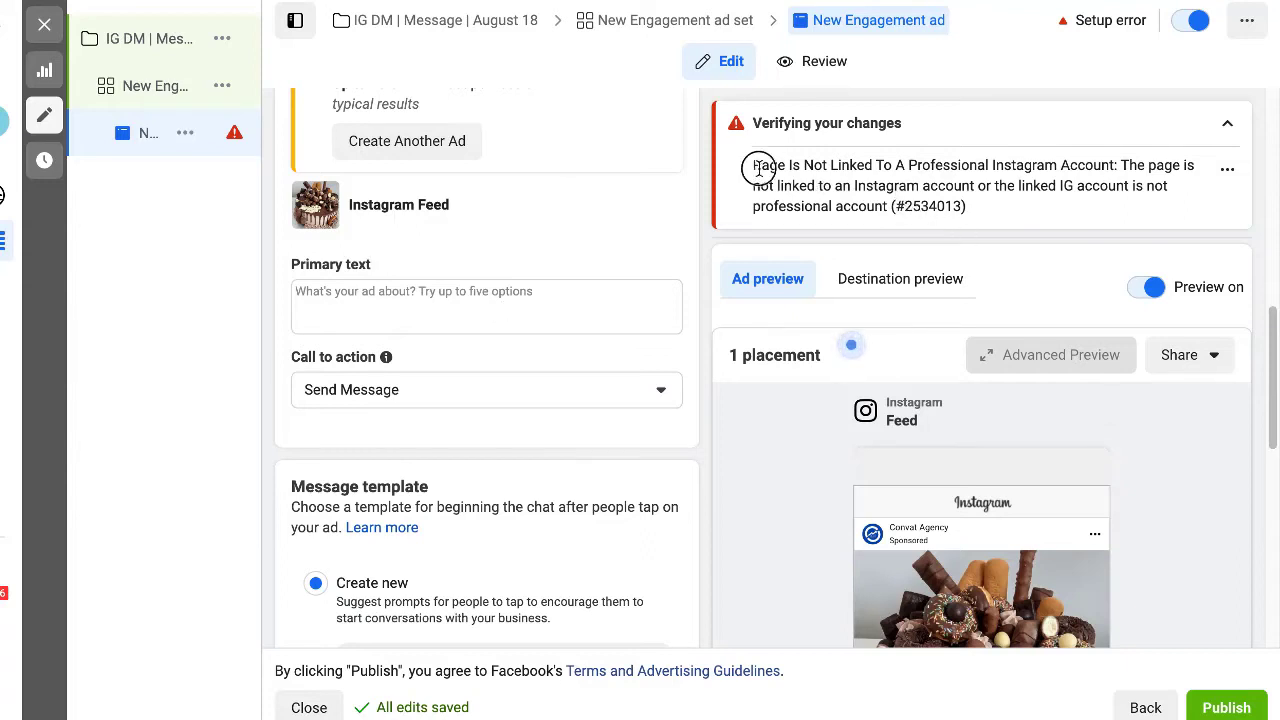
shift+click(906, 166)
click(1030, 172)
click(1227, 170)
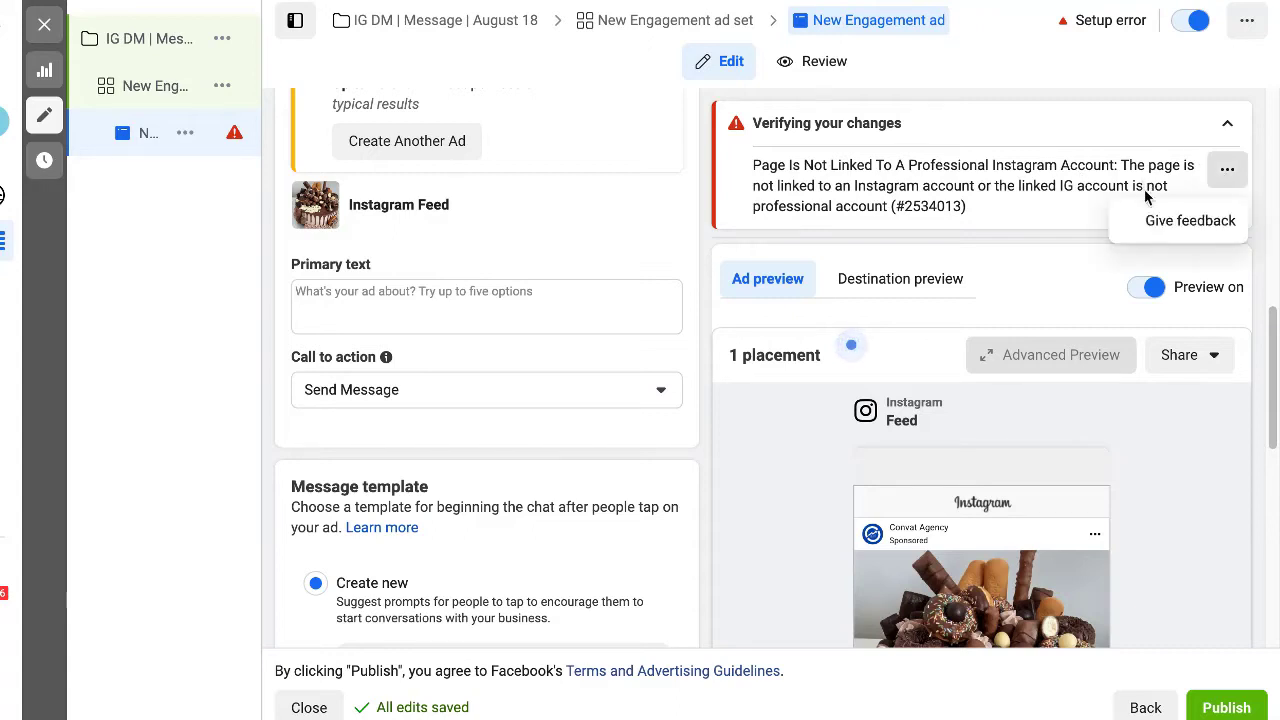
click(1060, 198)
click(1226, 128)
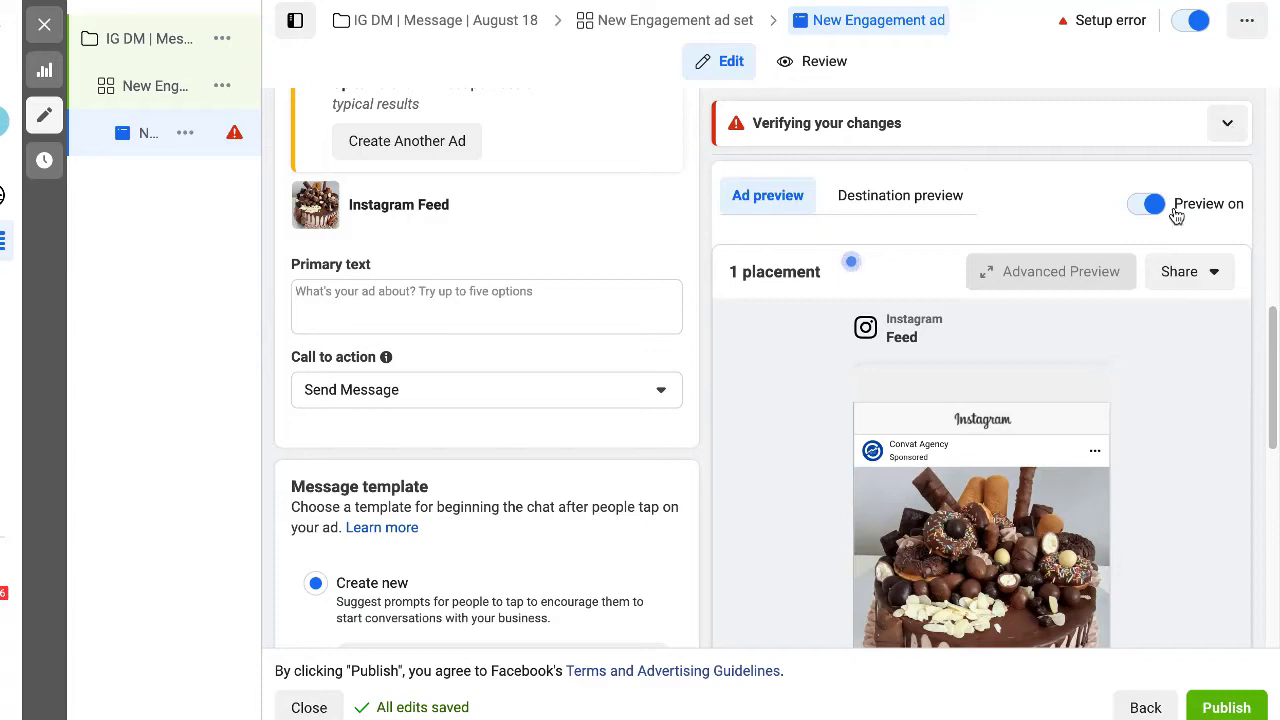
mouse_move(1236, 357)
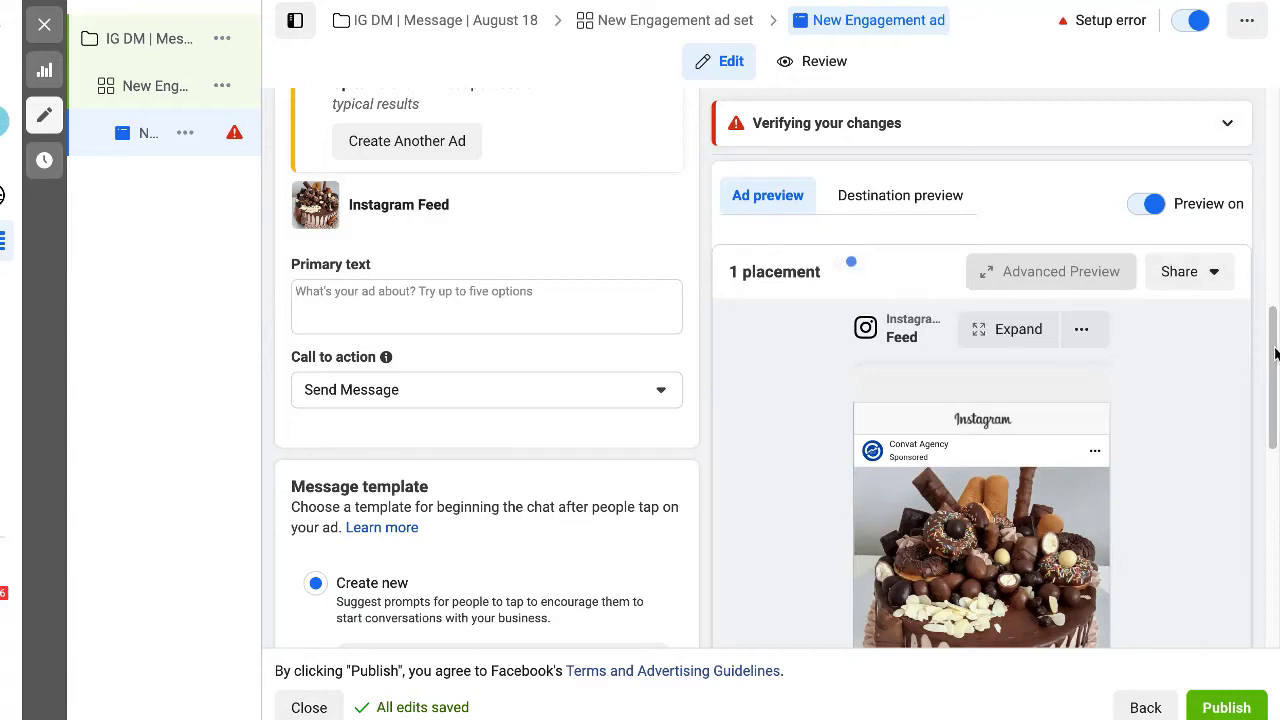
Start the ad's primary text with "At DSP Cake House, we make beautiful cakes that tastes amazing at affordable price.".
mouse_move(1272, 349)
mouse_down()
mouse_move(1273, 333)
mouse_move(1271, 363)
mouse_up()
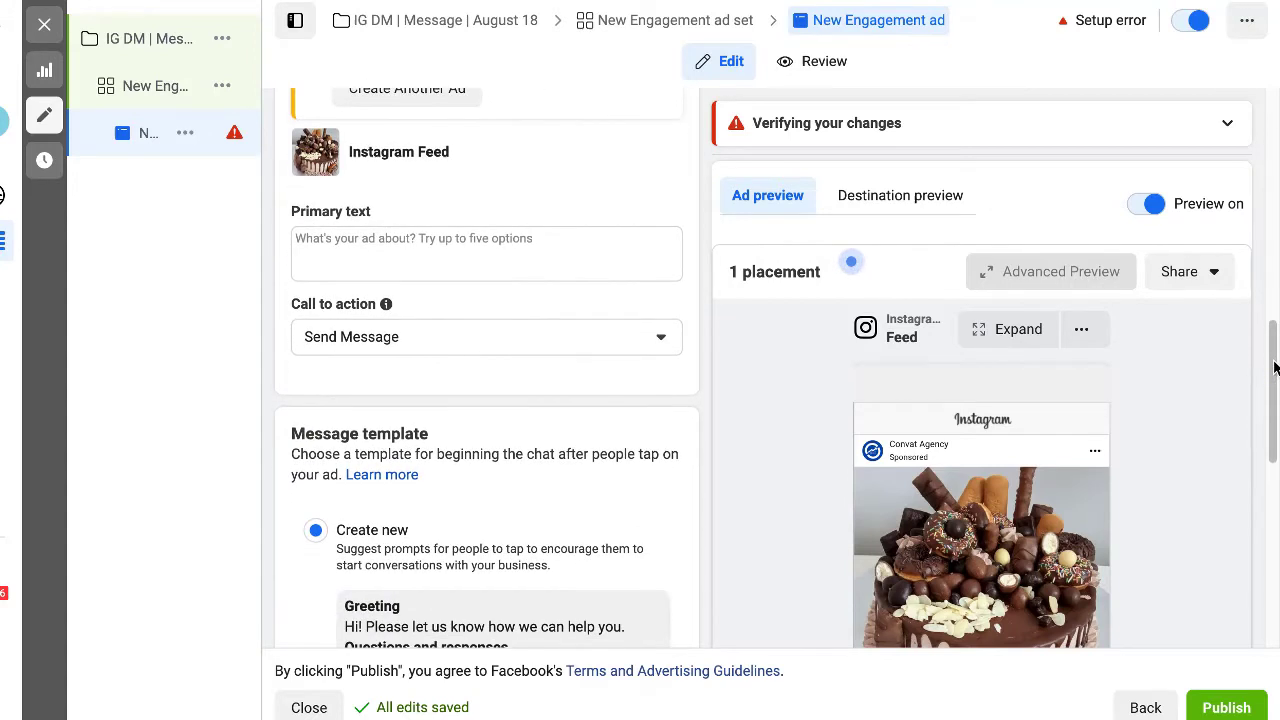
click(361, 250)
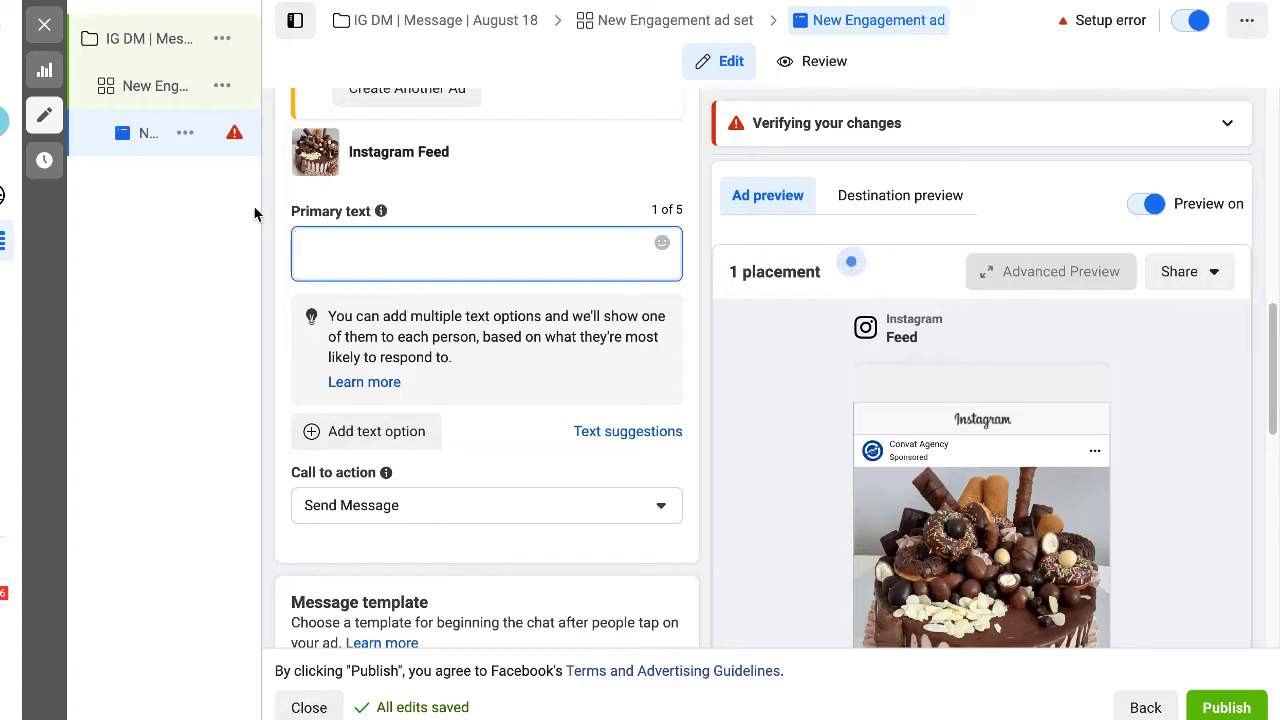
drag(262, 210, 302, 210)
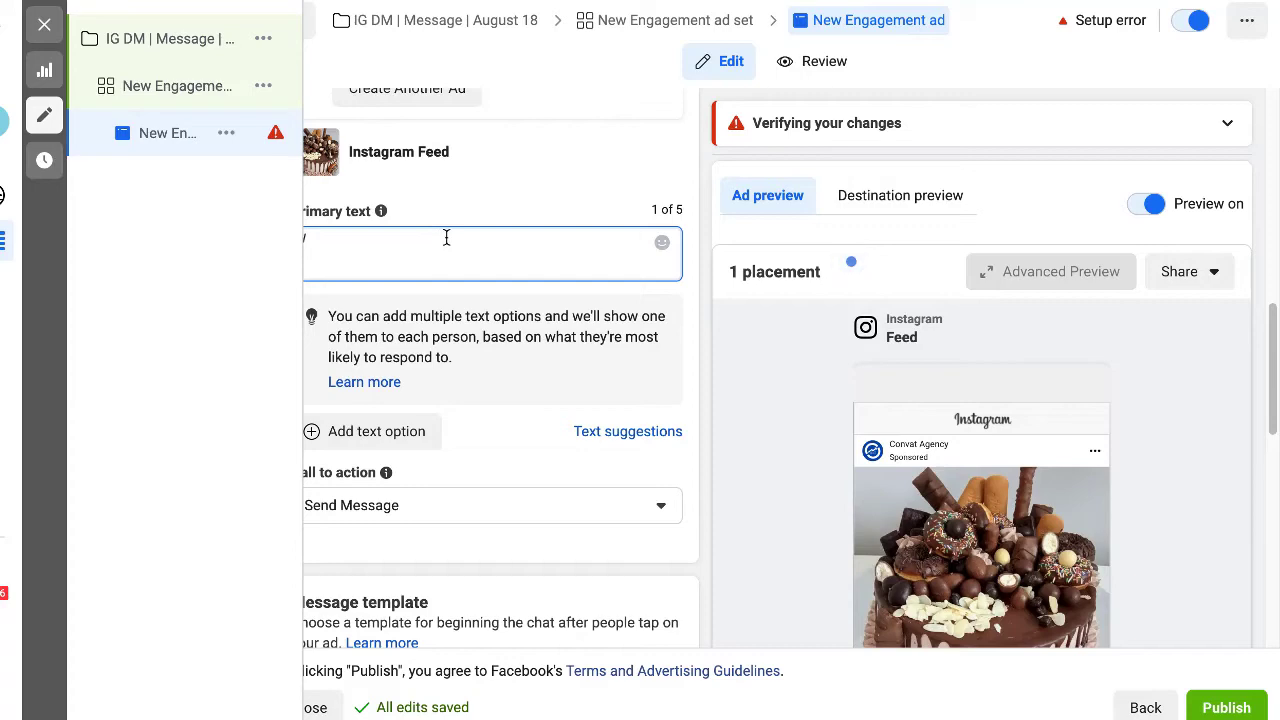
text(At DSP Cake )
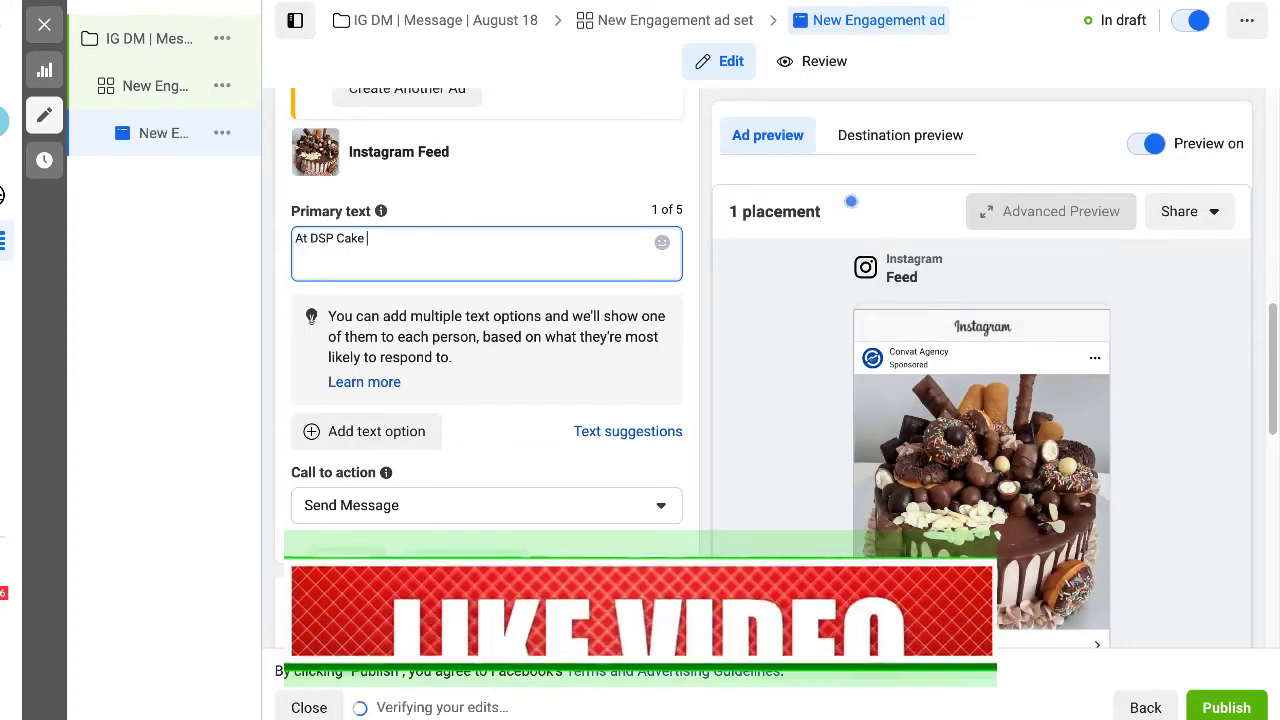
text(House, we make beautiful cakes that tastes amazing at affordable price.)
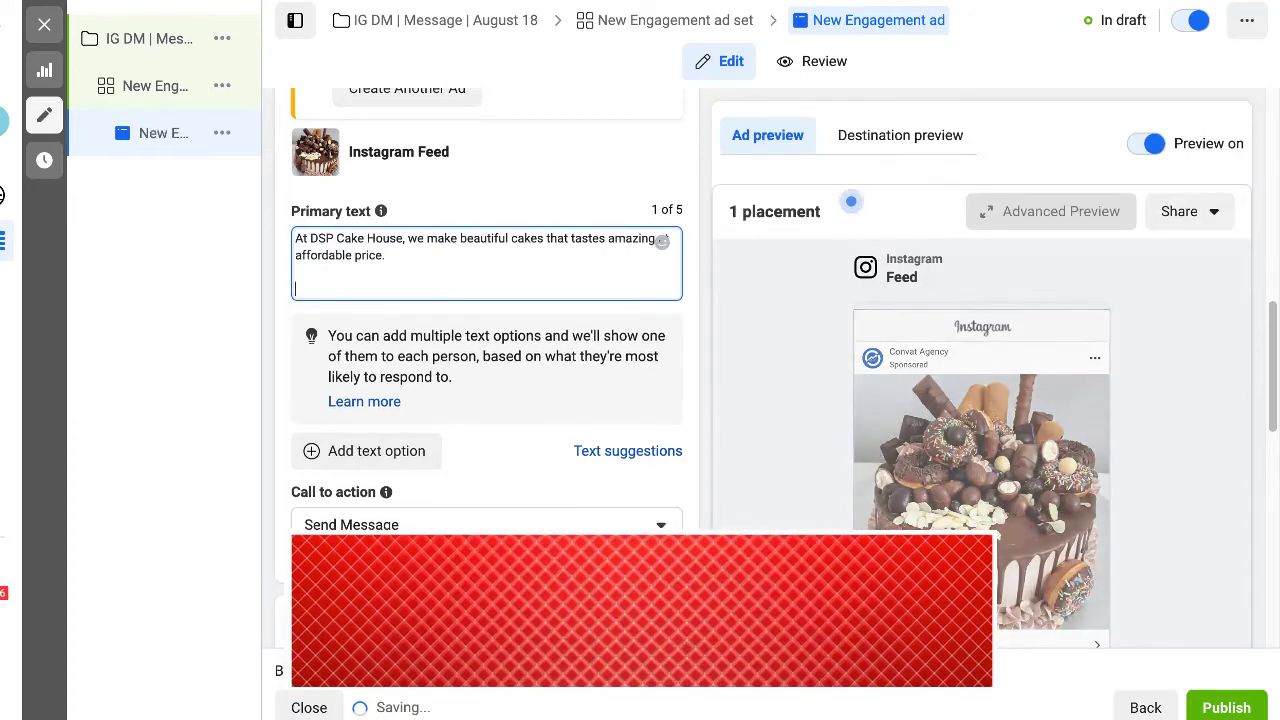
Add a separate paragraph to the primary text reading "Send us a DM now to pre-order and enjoy 20% discount.".
key(Return)
key(Return)
text(Send us a DM now to pre-order and enjoy 20% discount.)
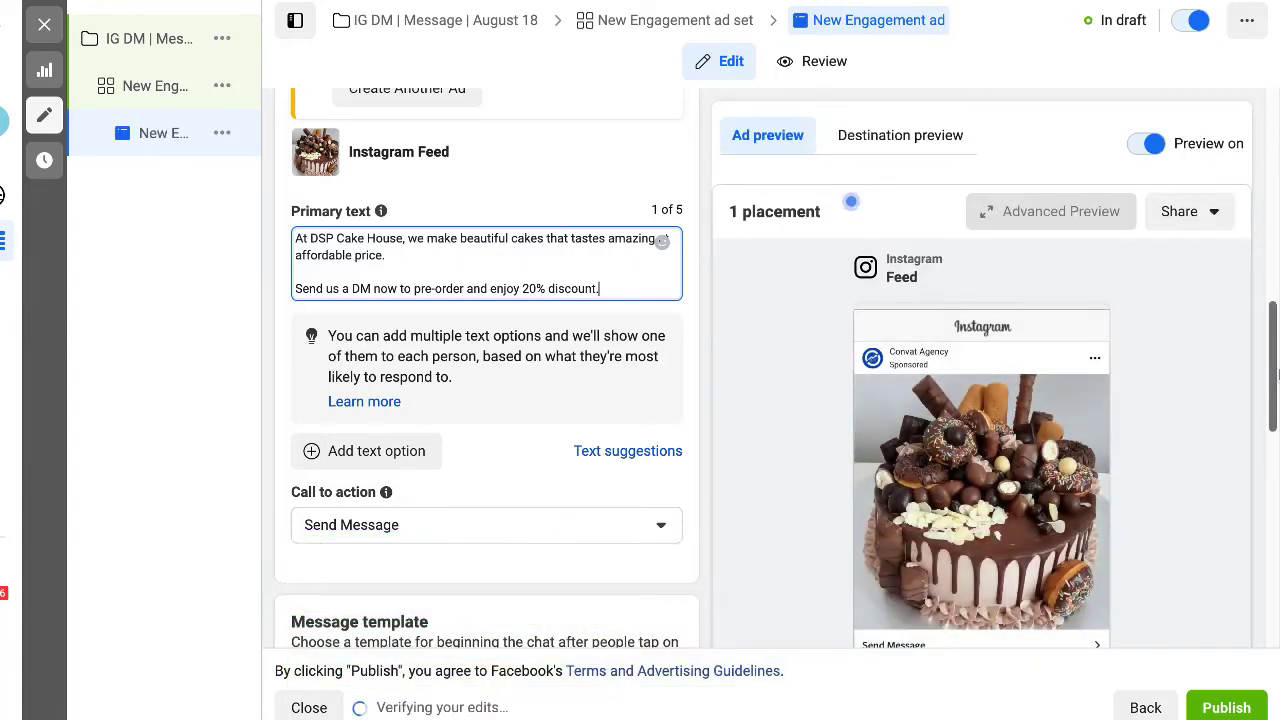
Edit the new message template so that Question #1 reads "Which event do you need the cake for?".
drag(1273, 372, 1273, 388)
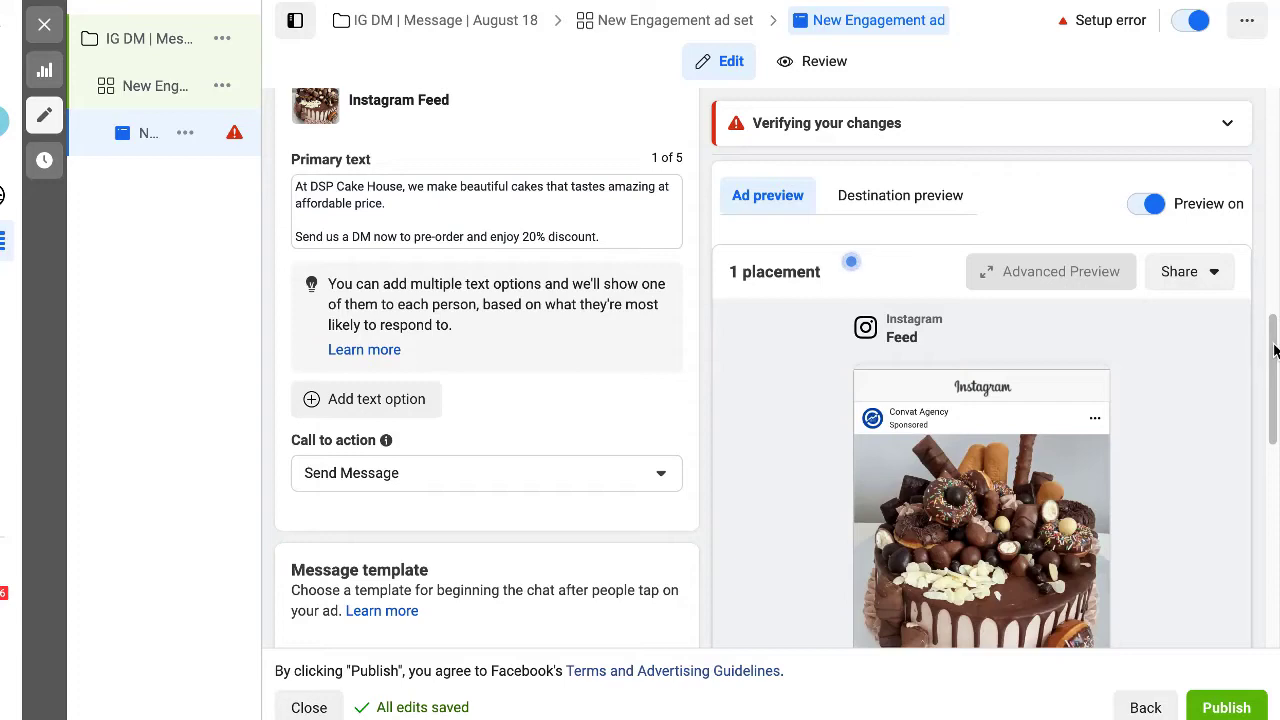
drag(1272, 345, 1261, 535)
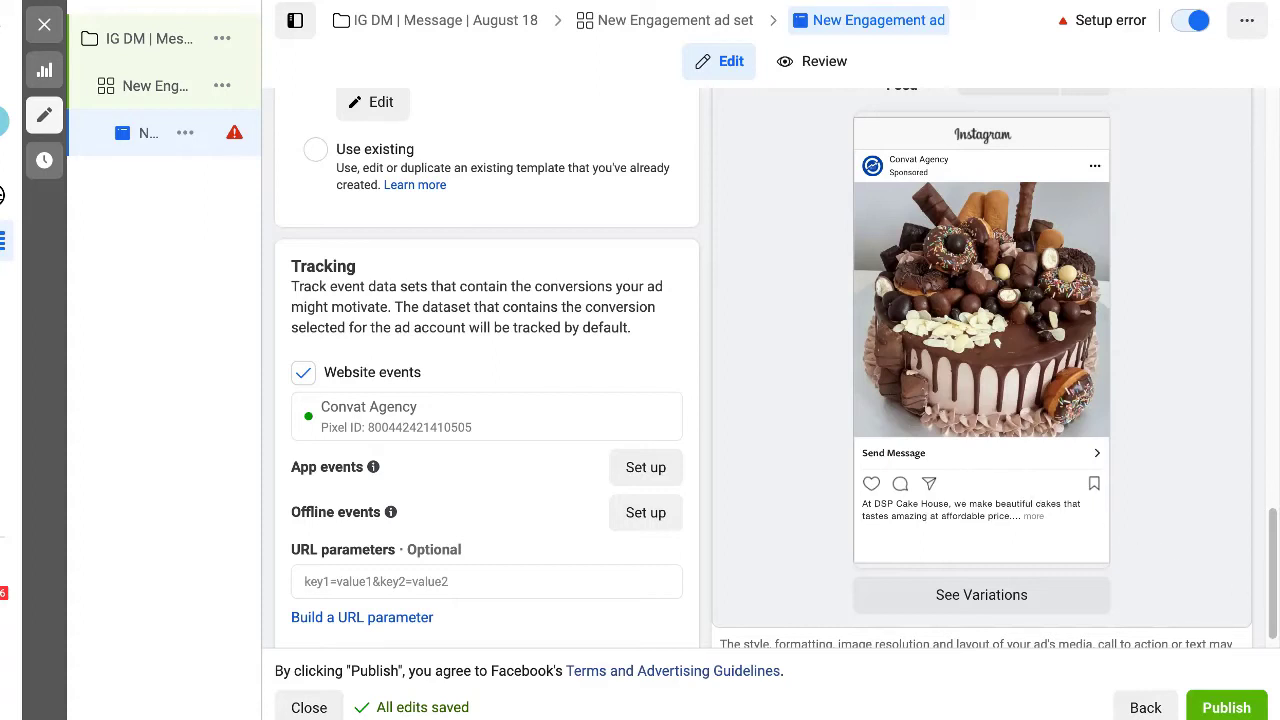
drag(1274, 570, 1276, 412)
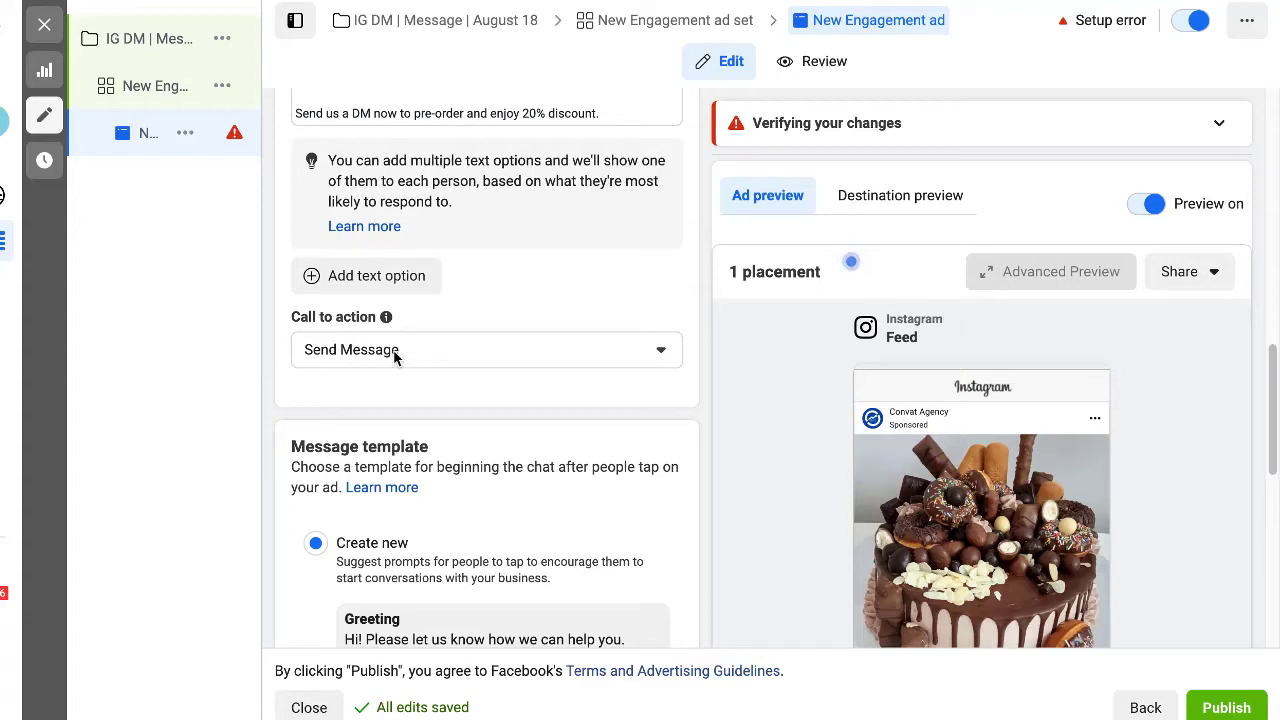
drag(1275, 372, 1271, 429)
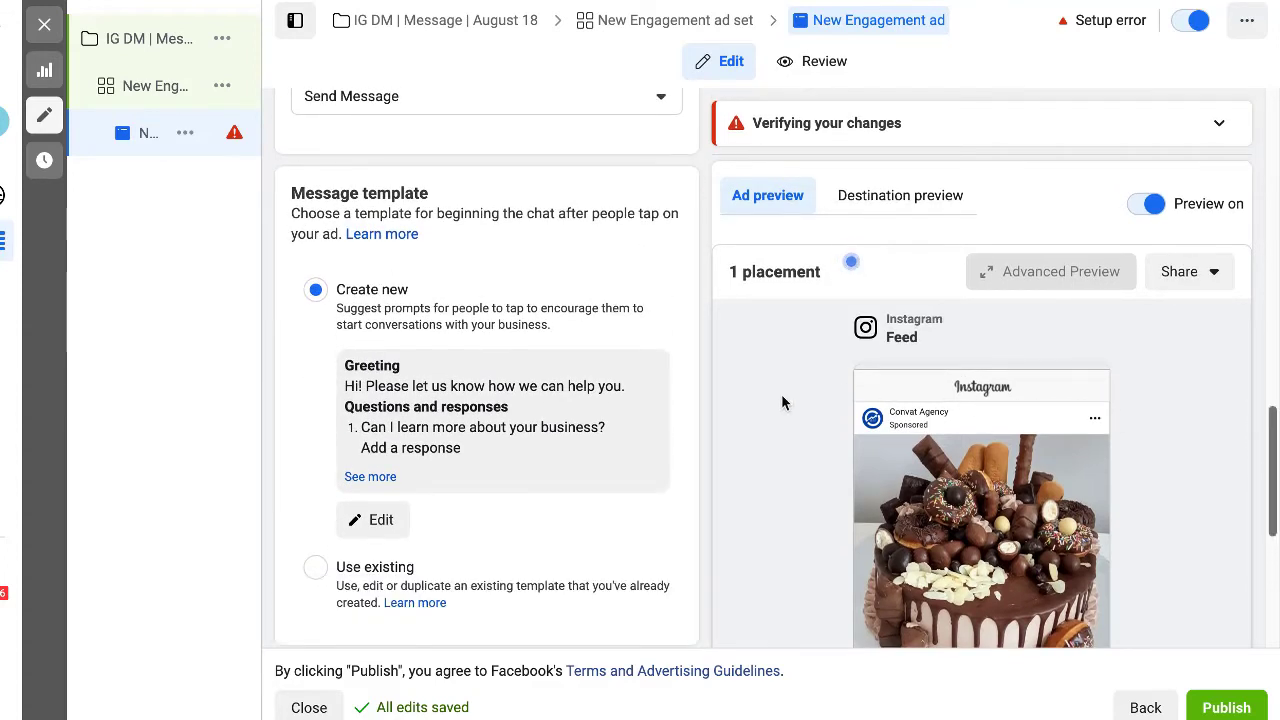
mouse_move(783, 400)
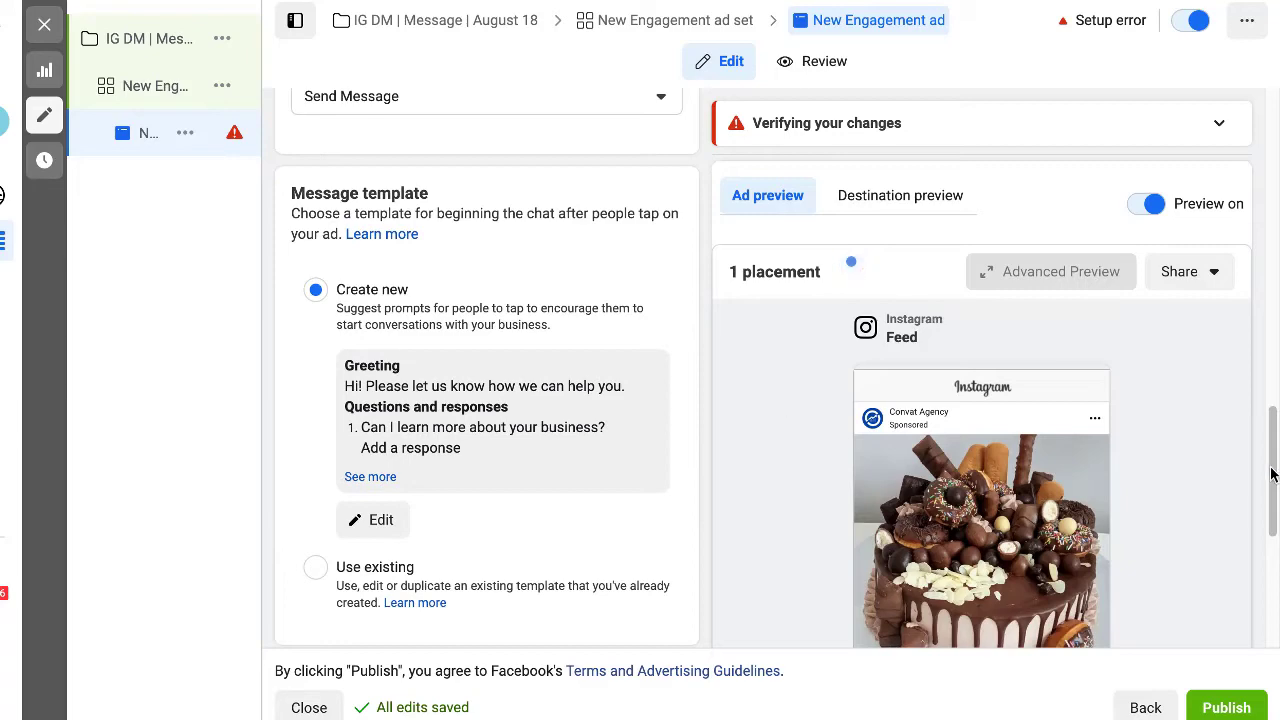
drag(1274, 460, 1276, 515)
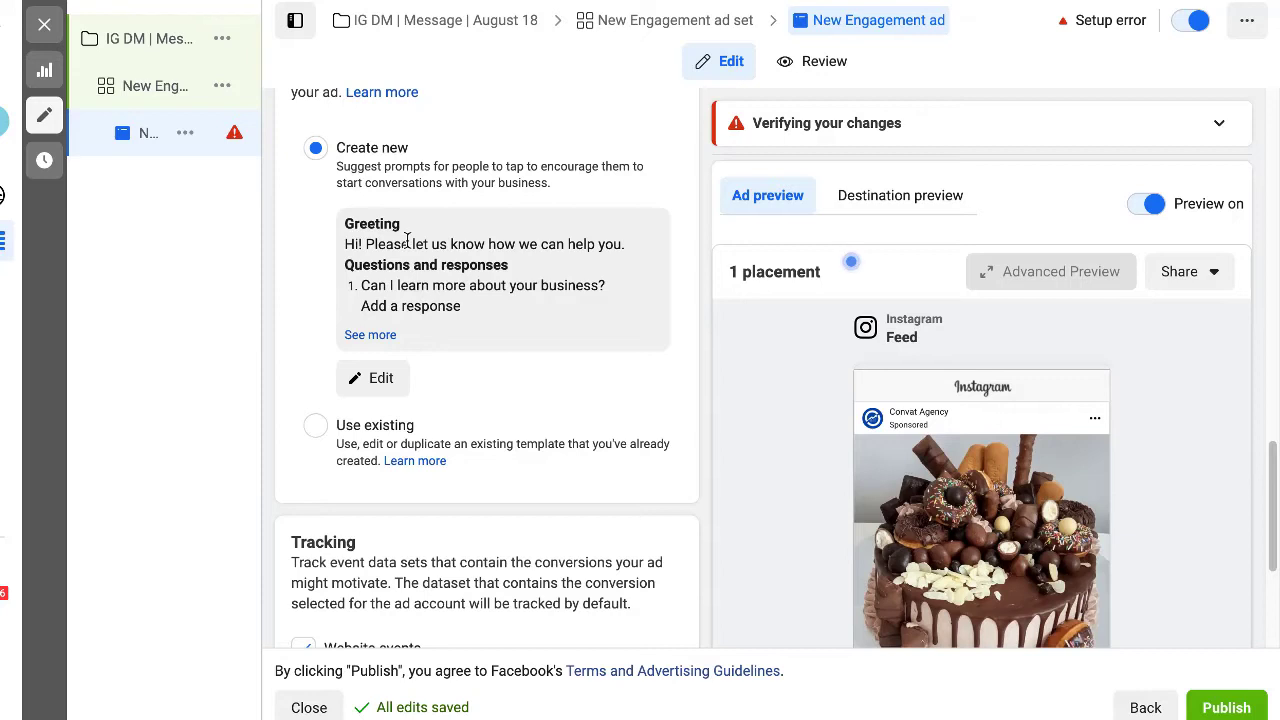
click(370, 380)
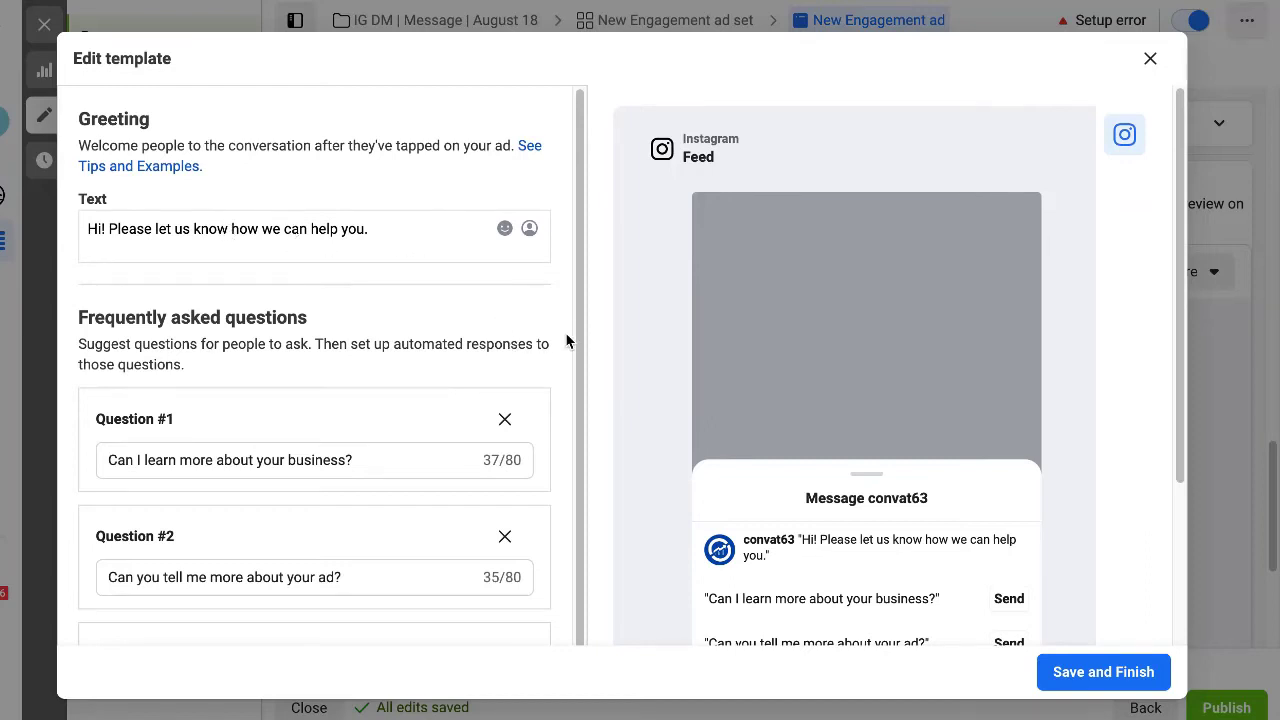
scroll(577, 375, down, 1)
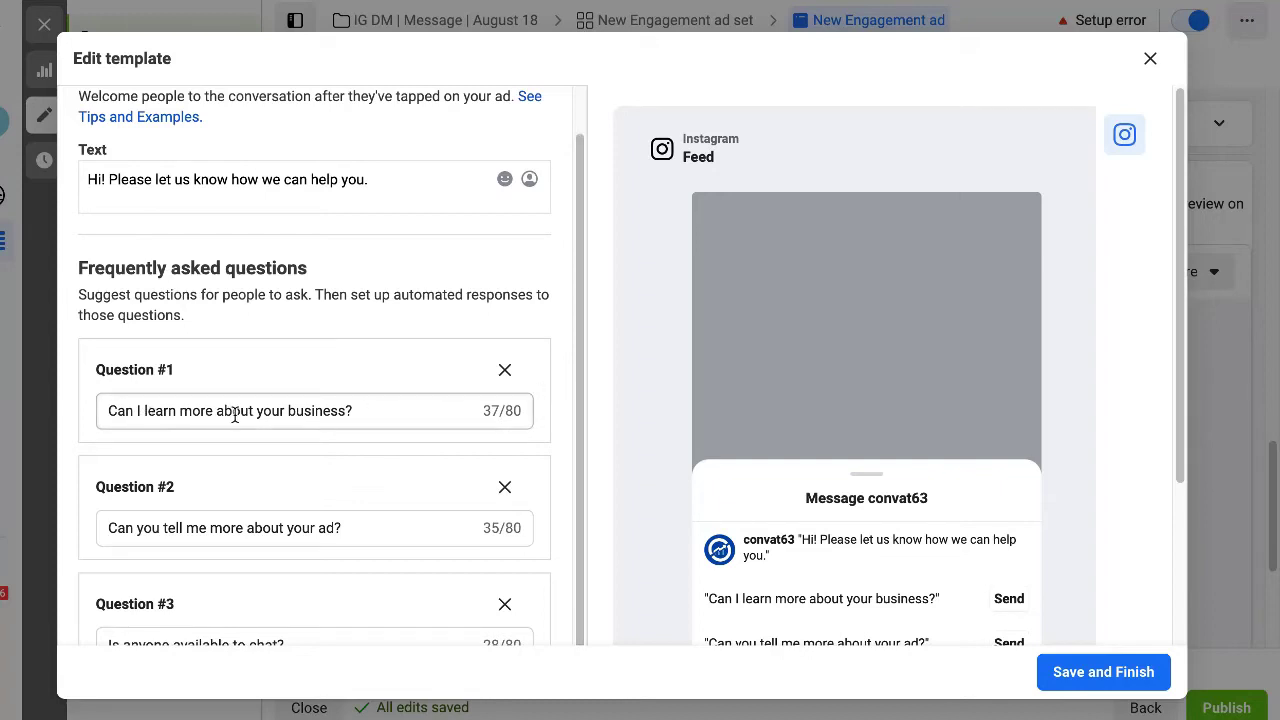
triple_click(306, 411)
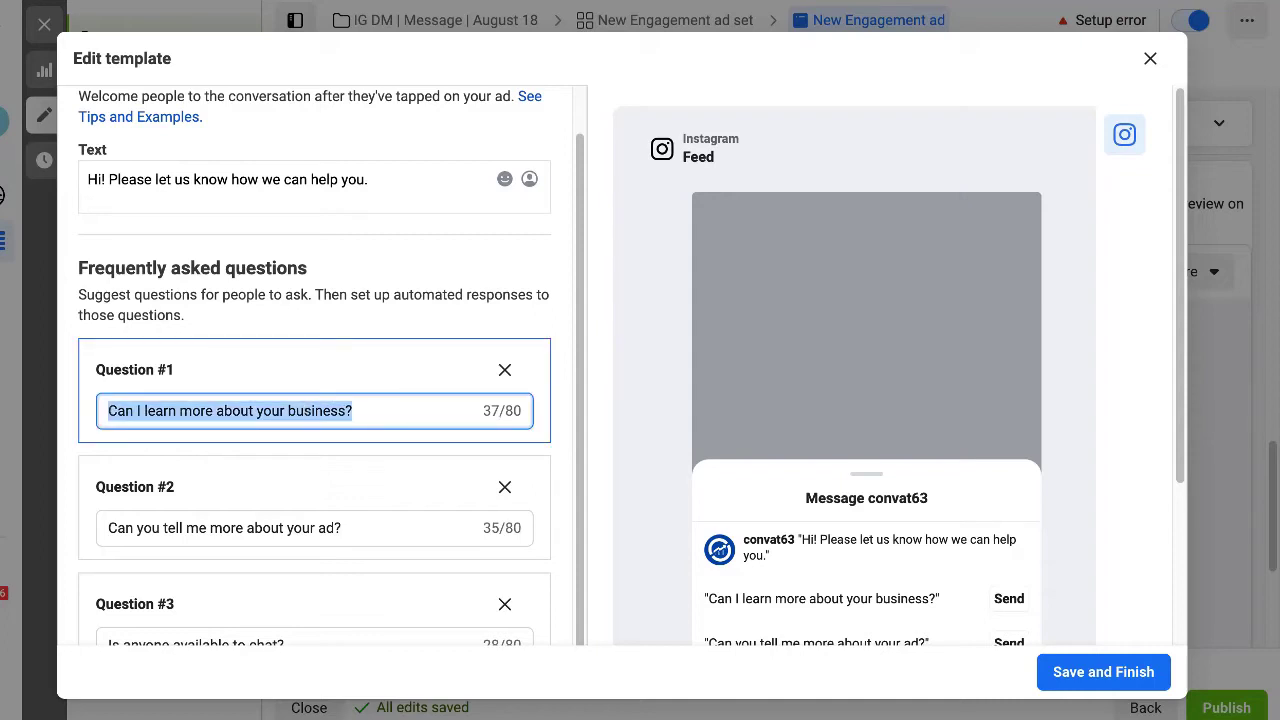
text(Whic)
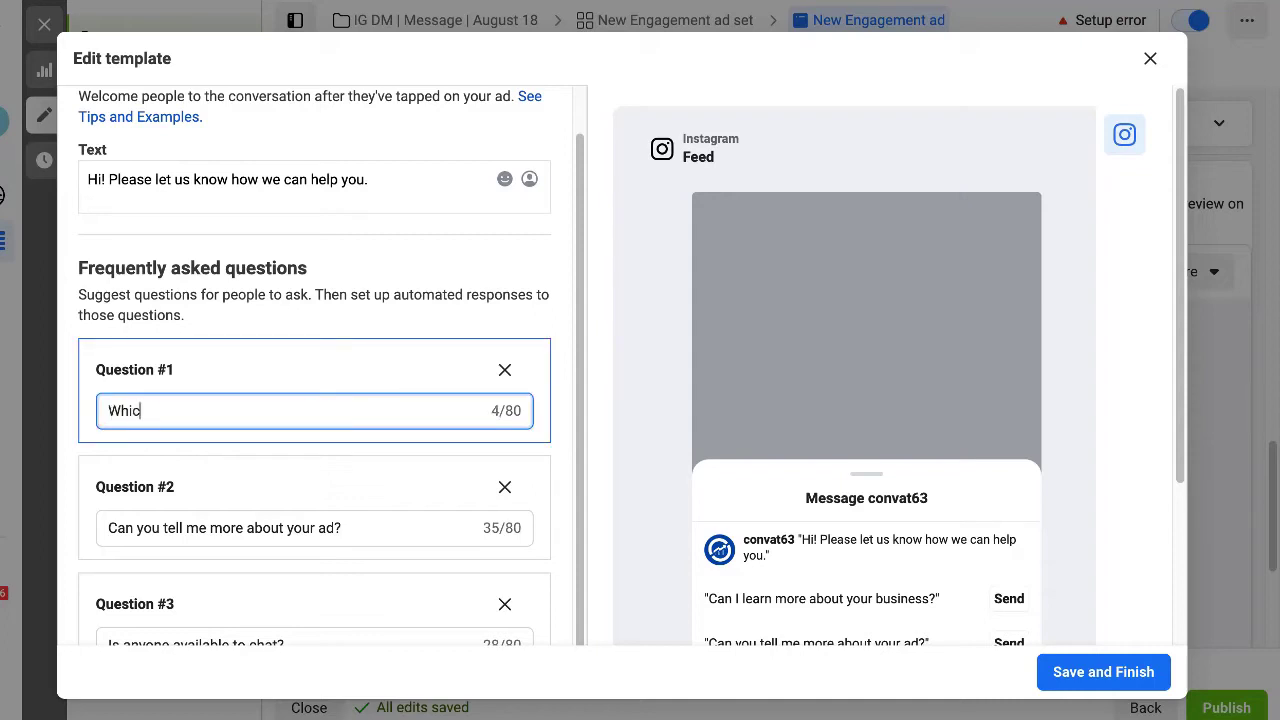
text(h event do you need the cake for?)
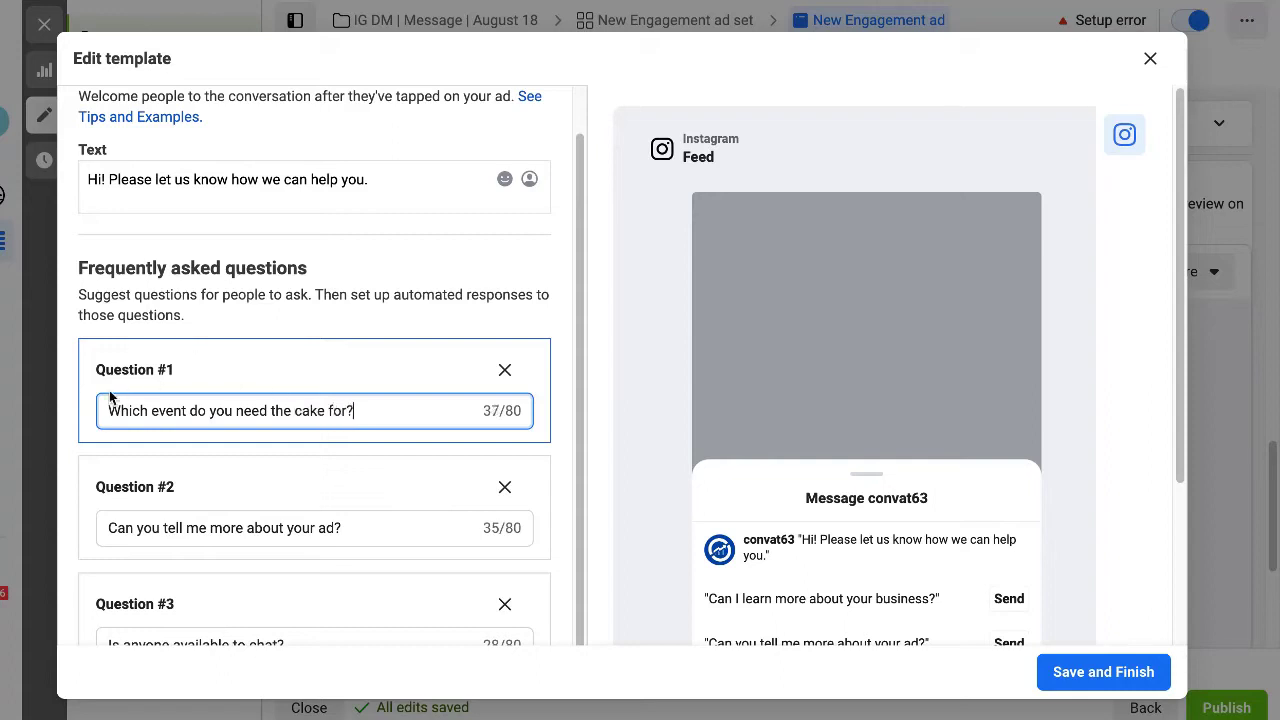
Check the template's remaining questions, save it as Welcome message 17/08/2022, and look over the ad's tracking, primary text and preview.
click(254, 529)
triple_click(256, 527)
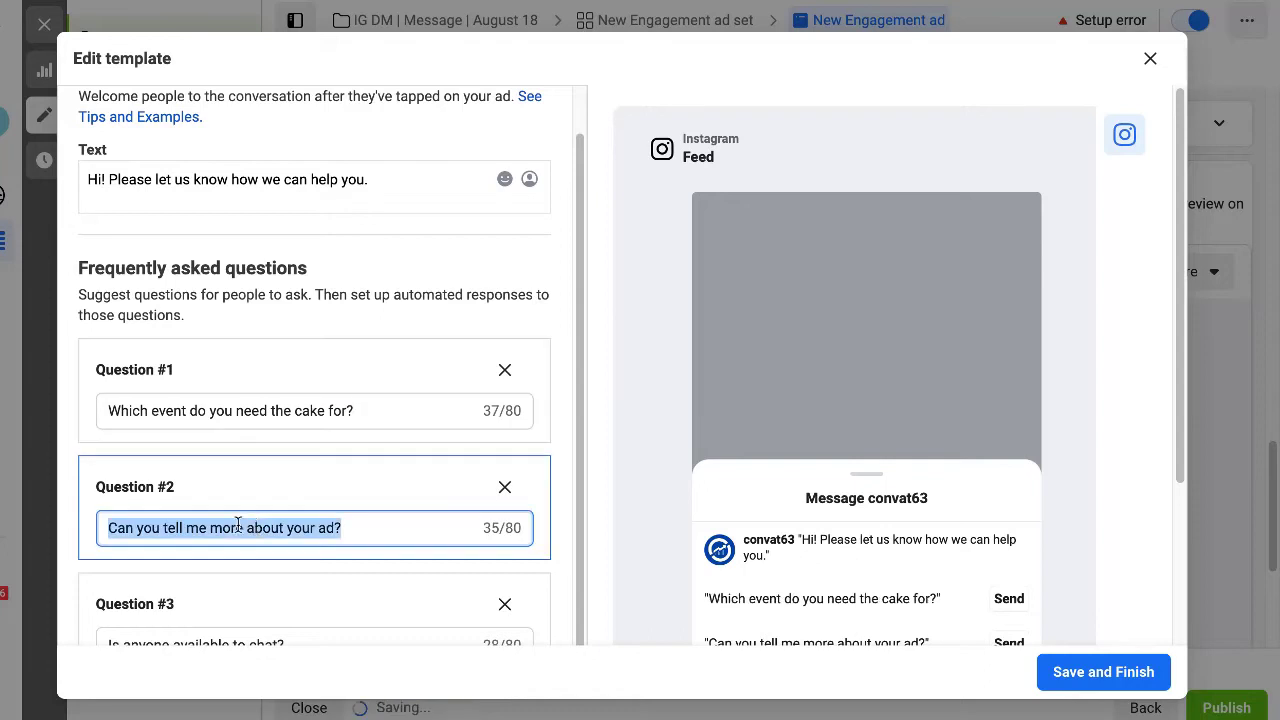
click(410, 525)
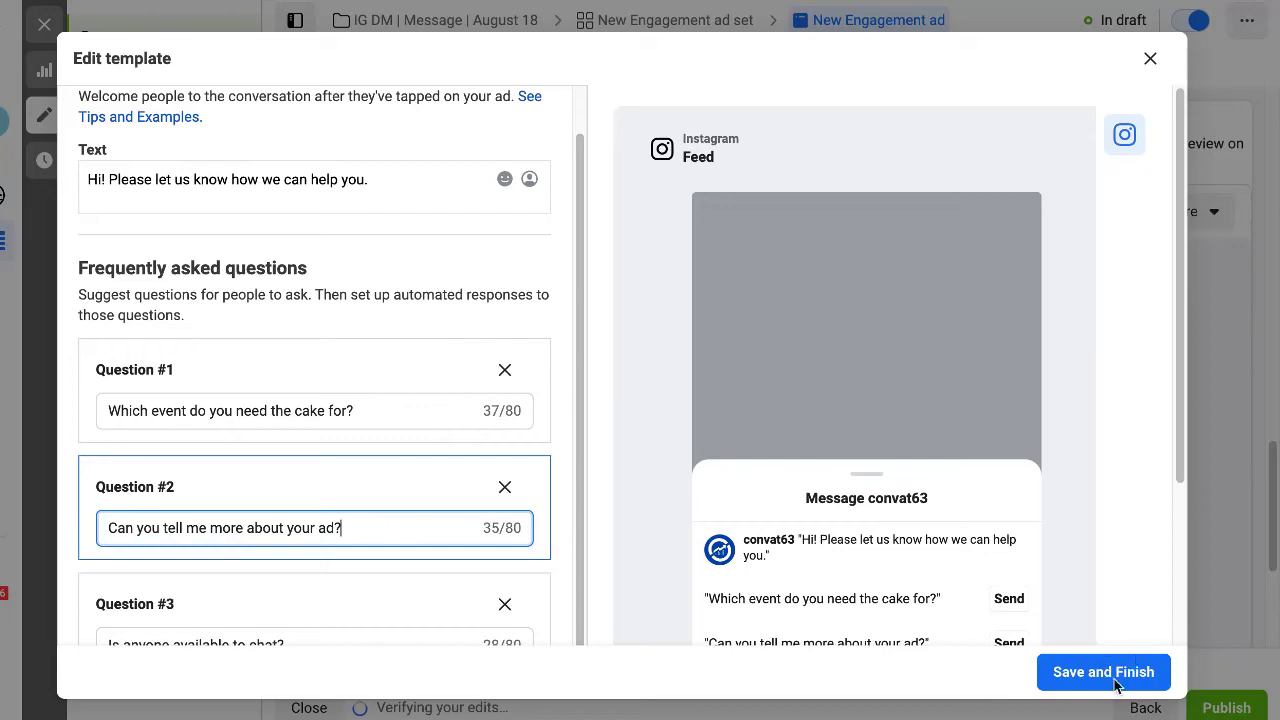
drag(1177, 466, 1151, 632)
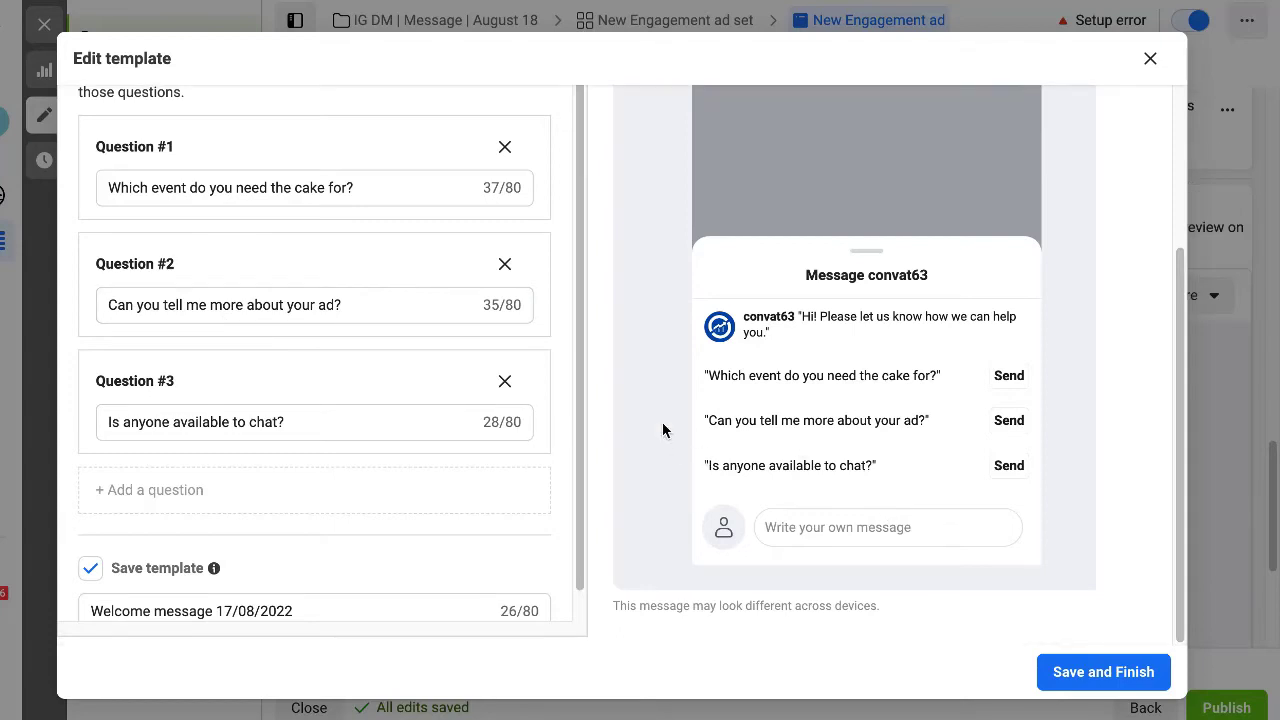
drag(576, 430, 574, 497)
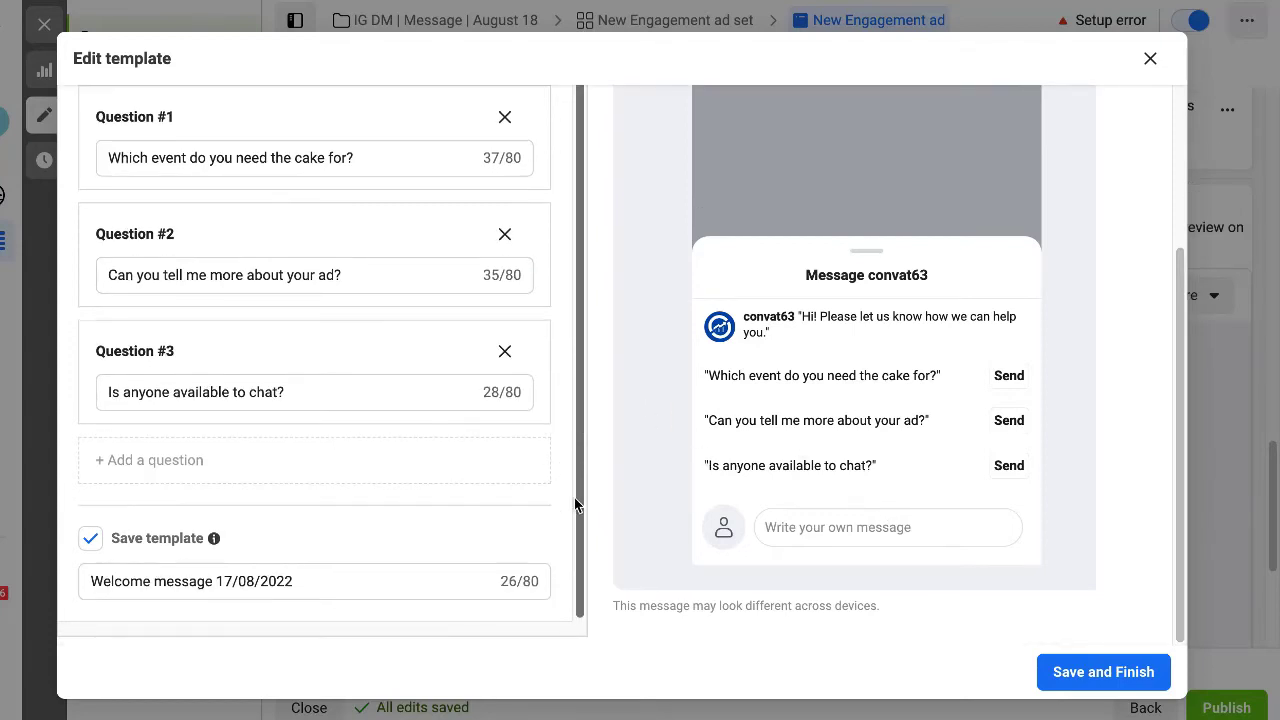
click(1083, 683)
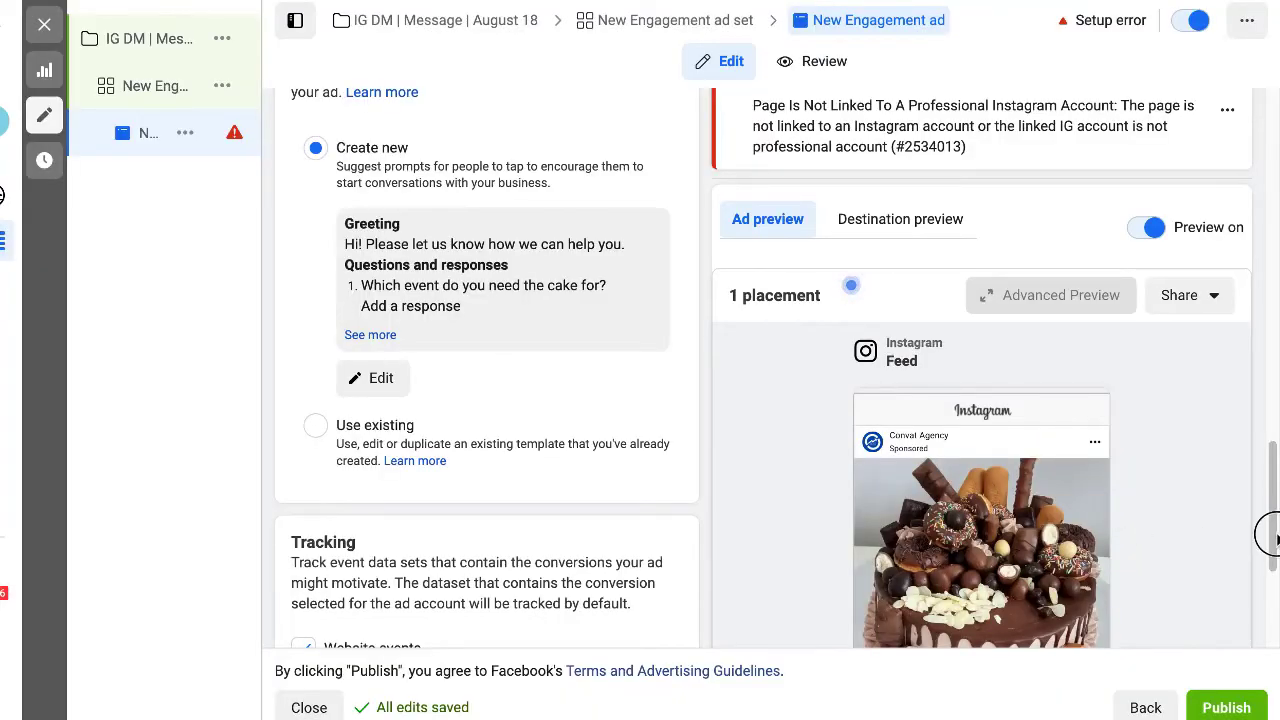
drag(1277, 534, 1270, 630)
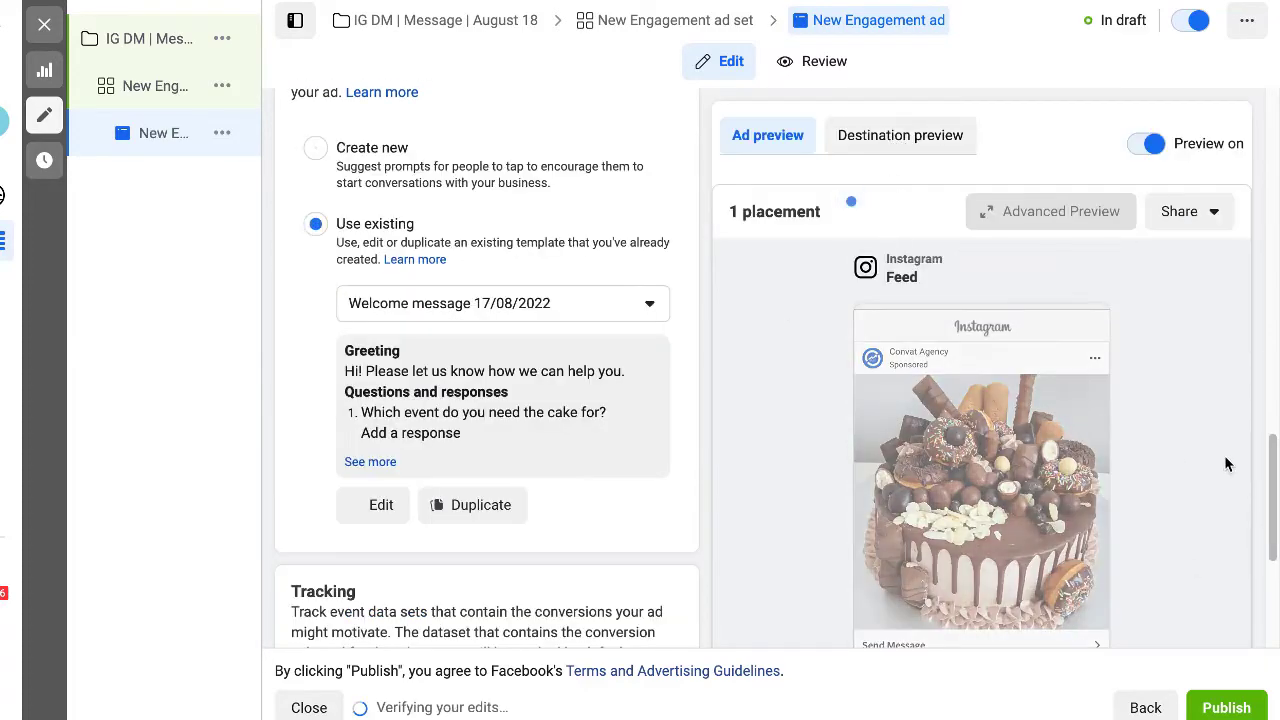
scroll(1270, 462, down, 4)
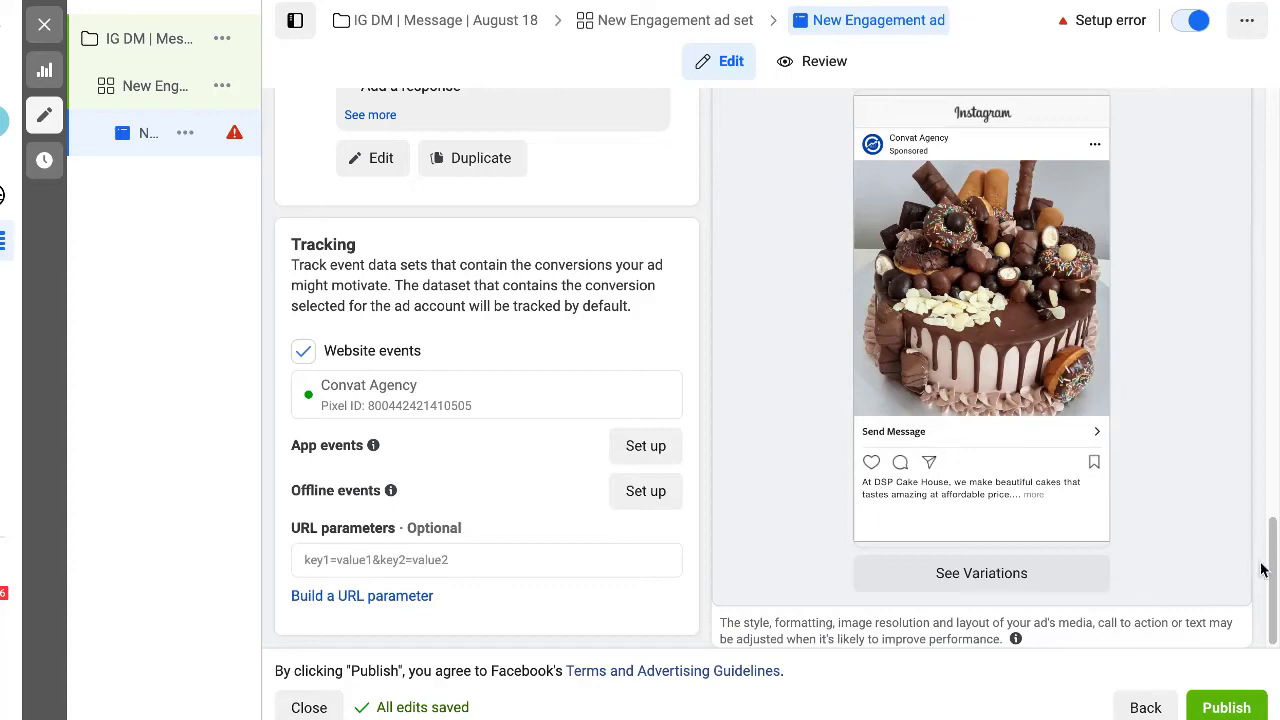
drag(1270, 570, 1243, 288)
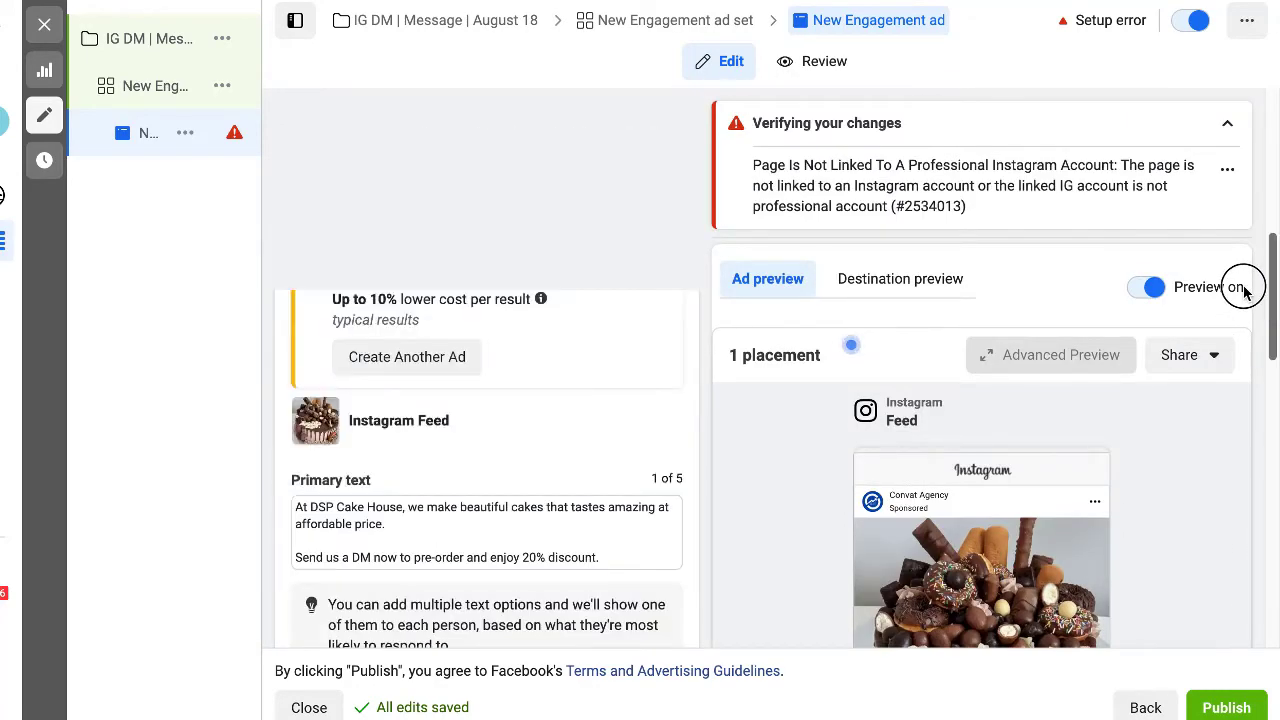
drag(1243, 288, 1240, 145)
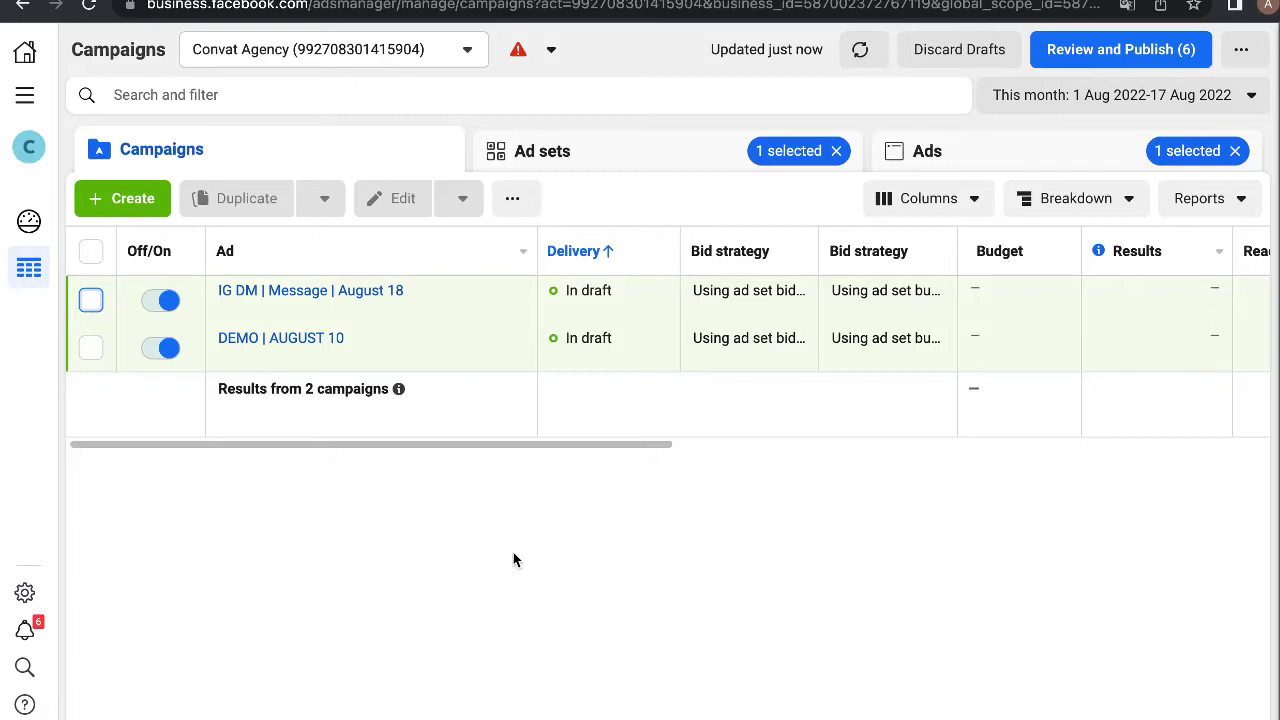
Create a new campaign with the Sales objective from the campaigns overview.
click(210, 498)
click(128, 204)
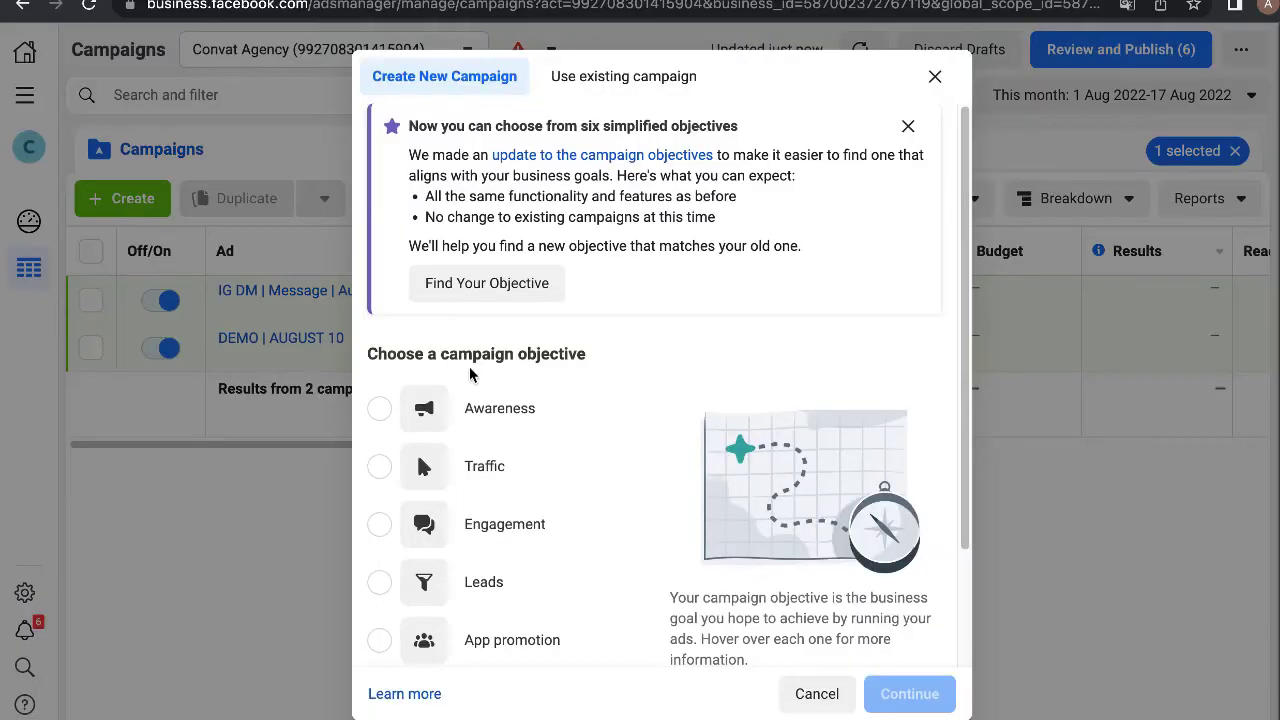
drag(964, 426, 964, 540)
click(480, 562)
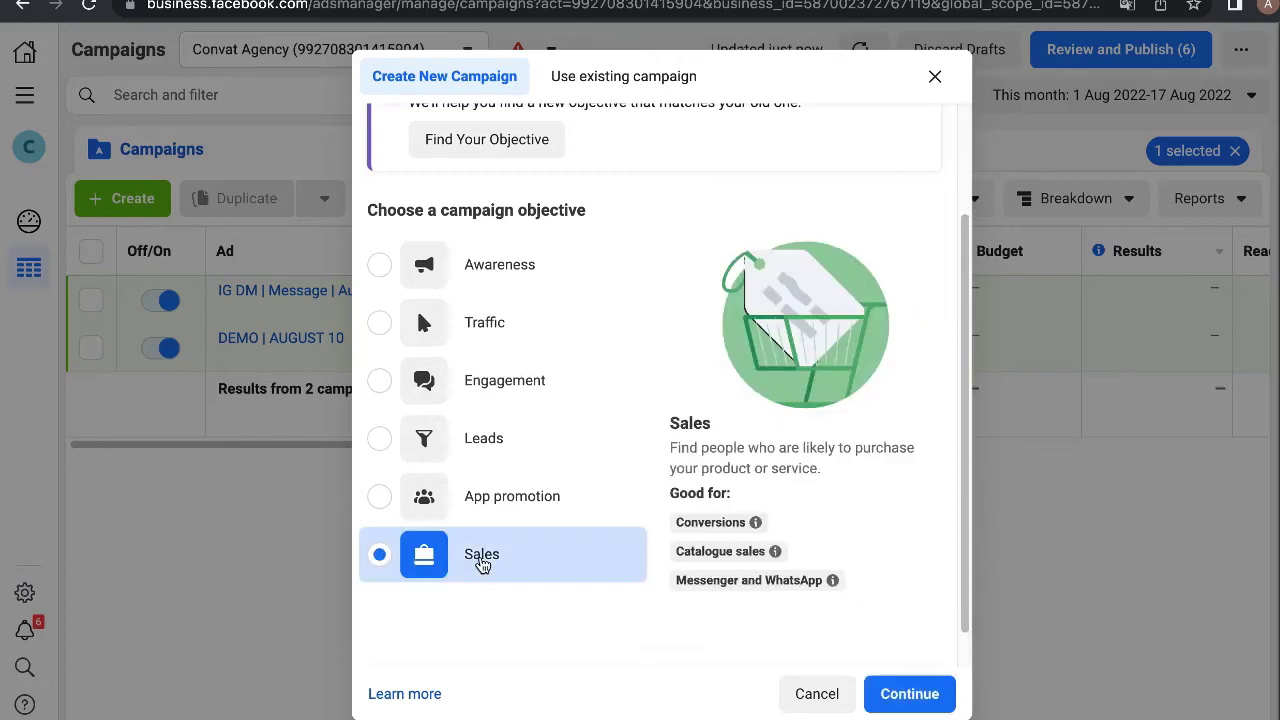
drag(964, 521, 964, 553)
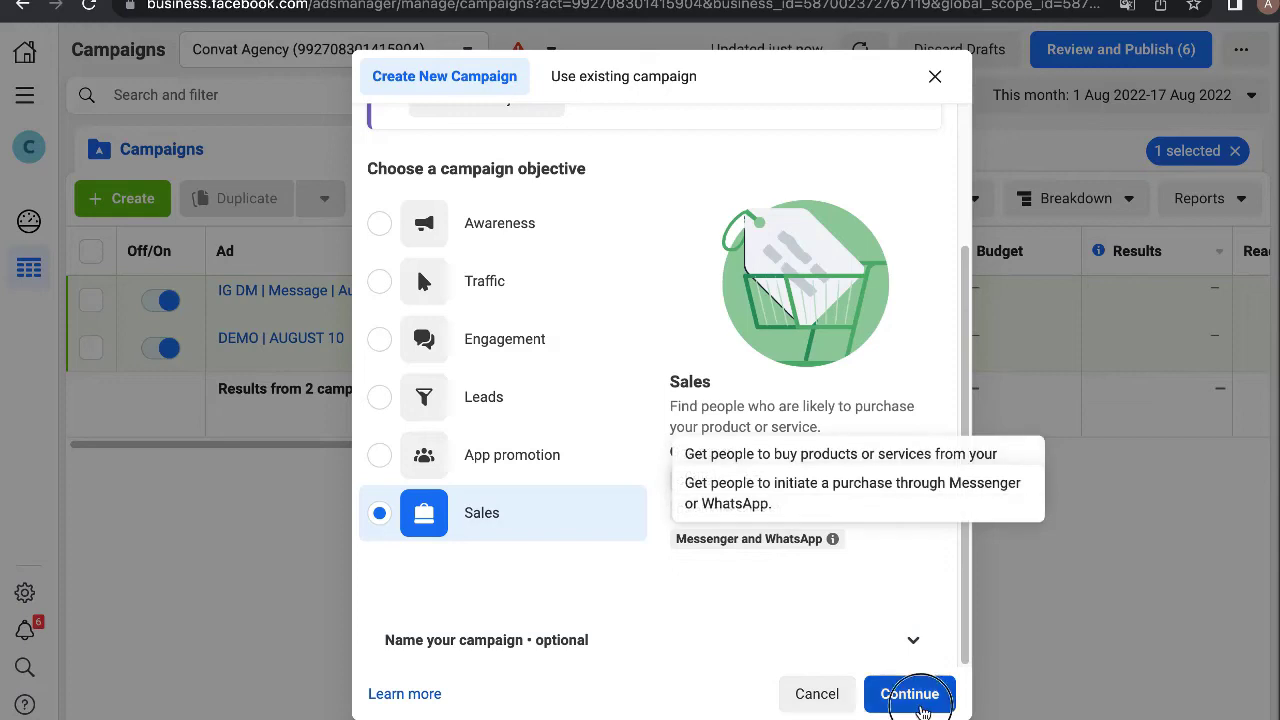
click(912, 696)
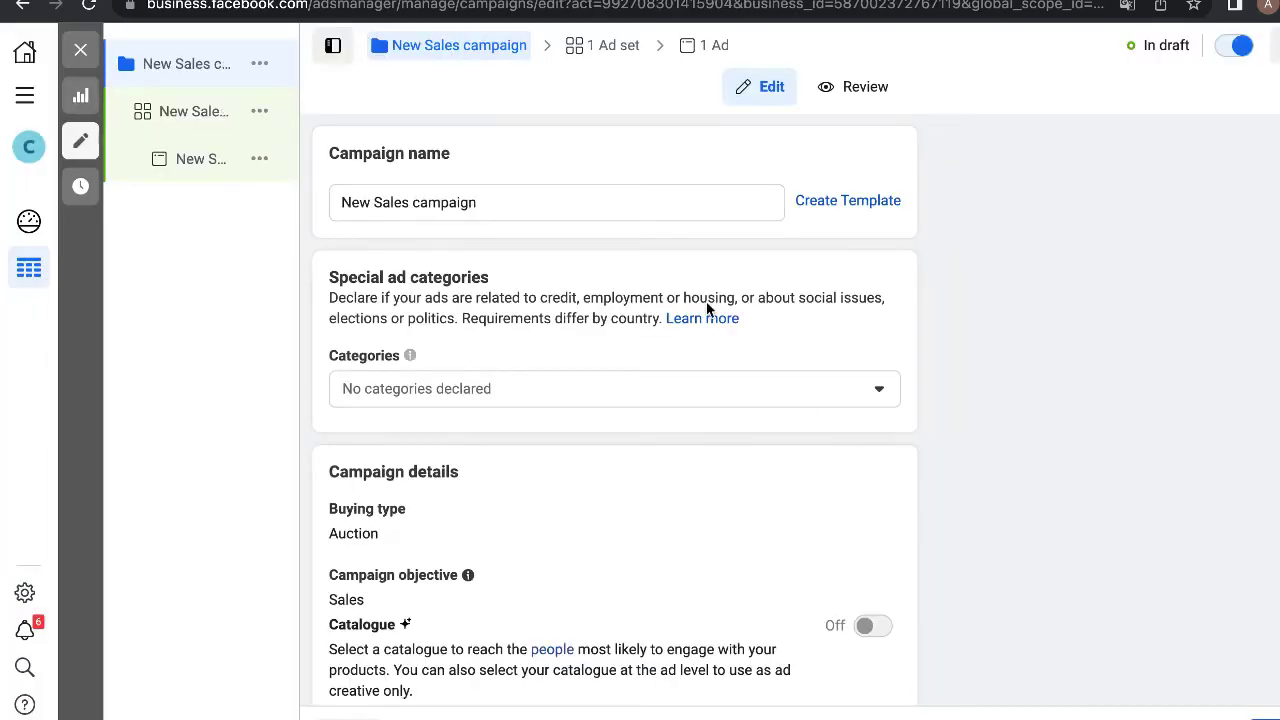
Name the new sales campaign "IG | Sales | August 18".
triple_click(620, 200)
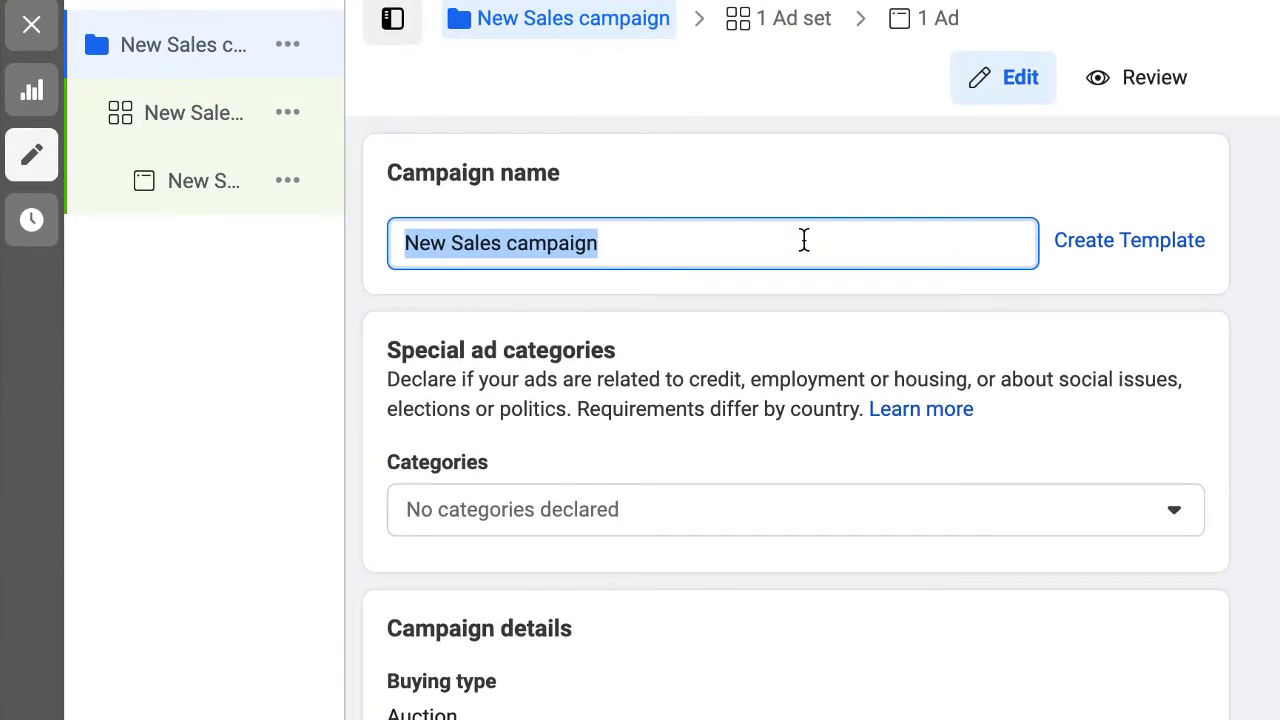
text(IG )
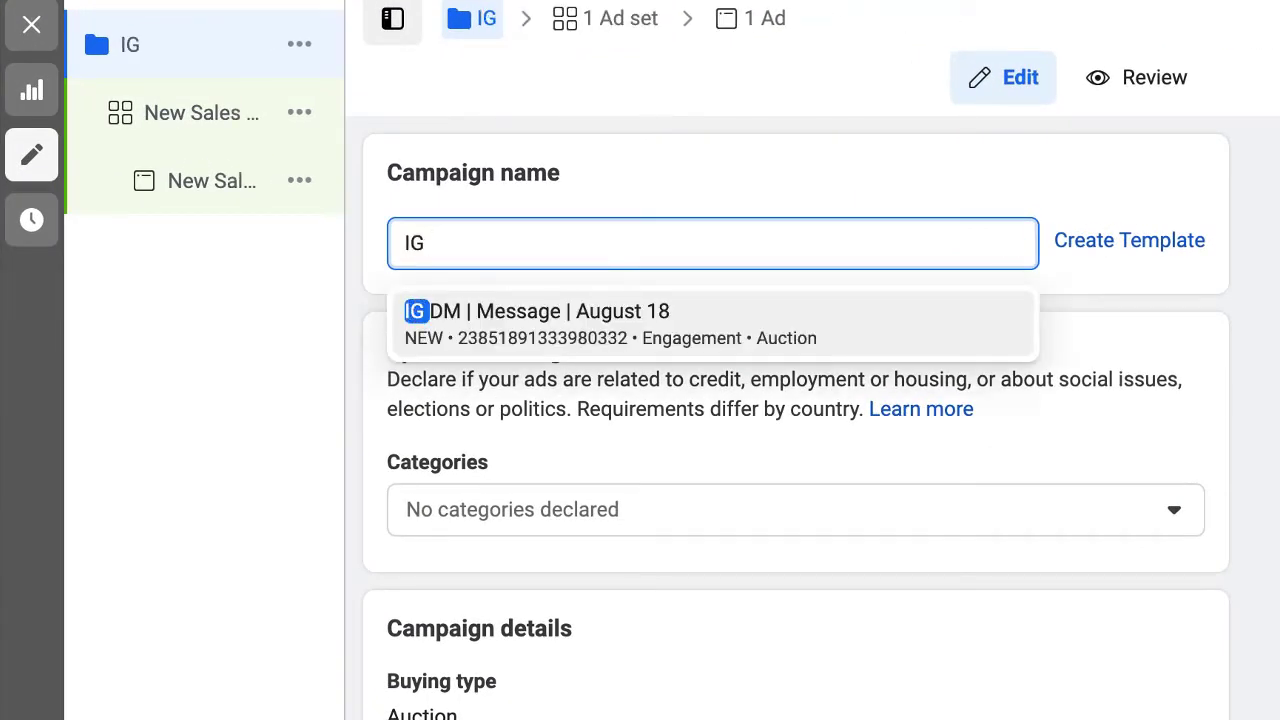
text(|)
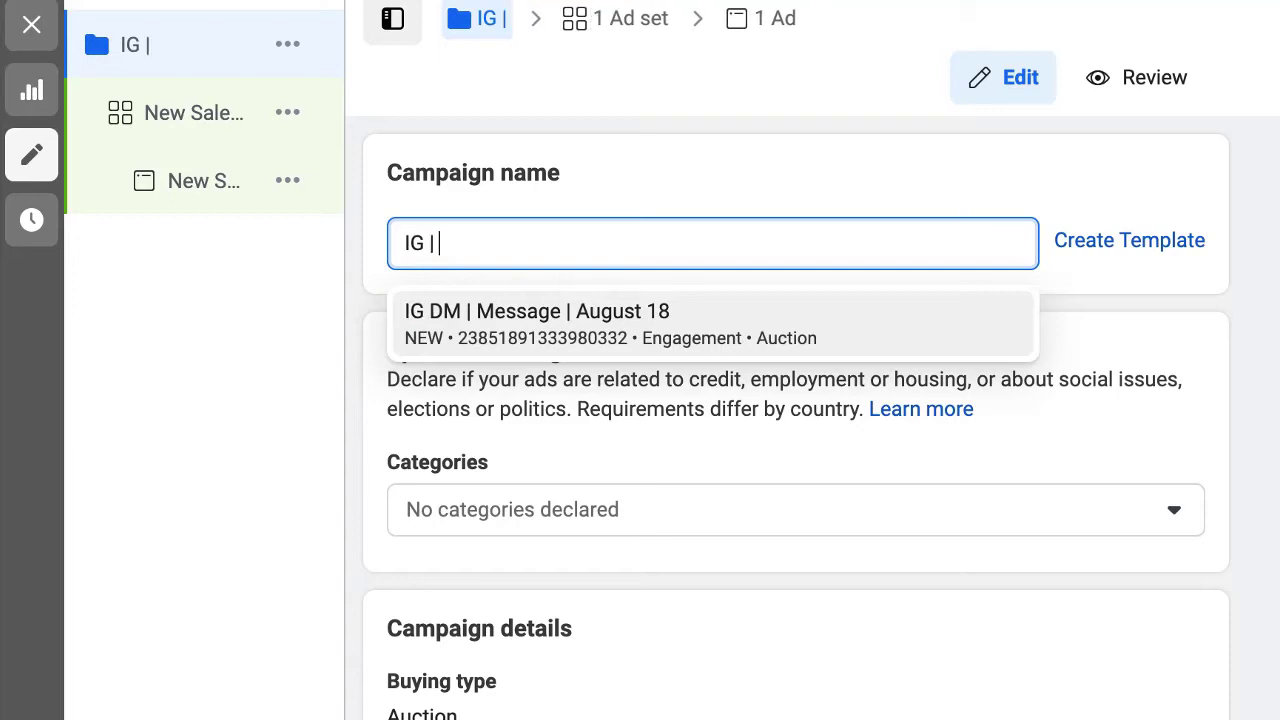
text( Sales |)
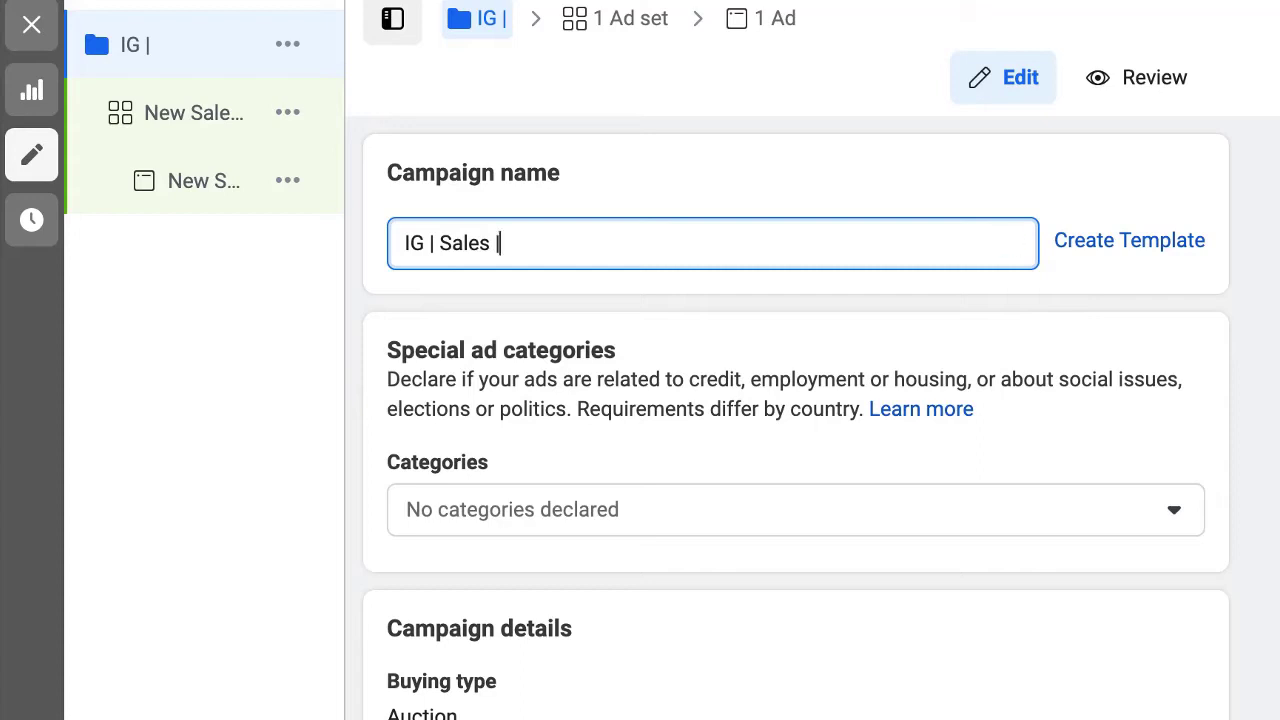
text( August 18)
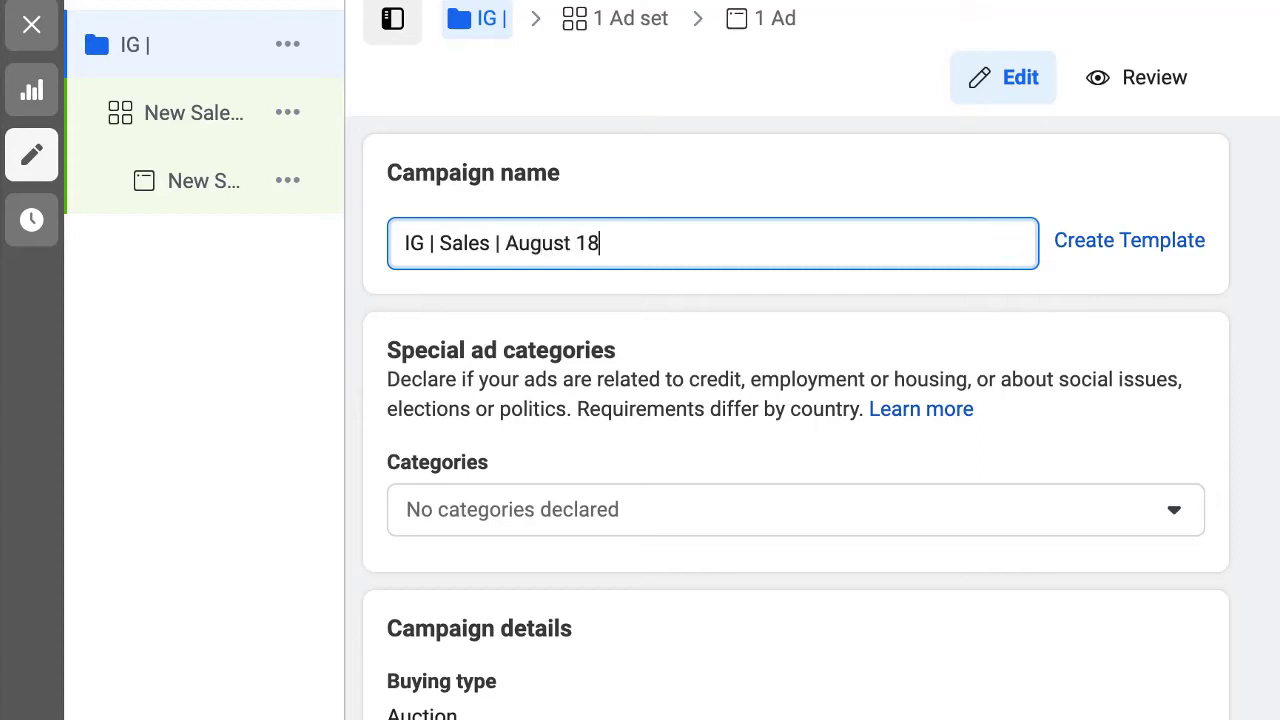
Name the sales campaign's ad set "Instagram | $10 | Website".
click(722, 162)
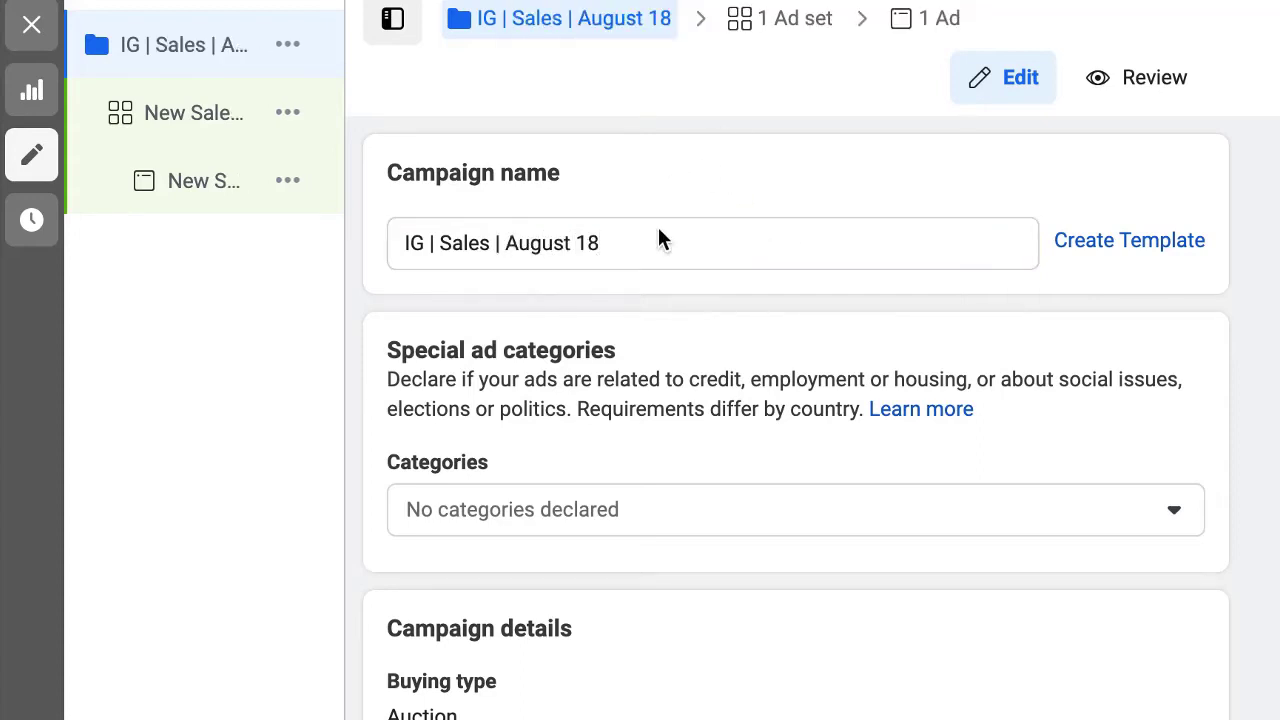
click(195, 119)
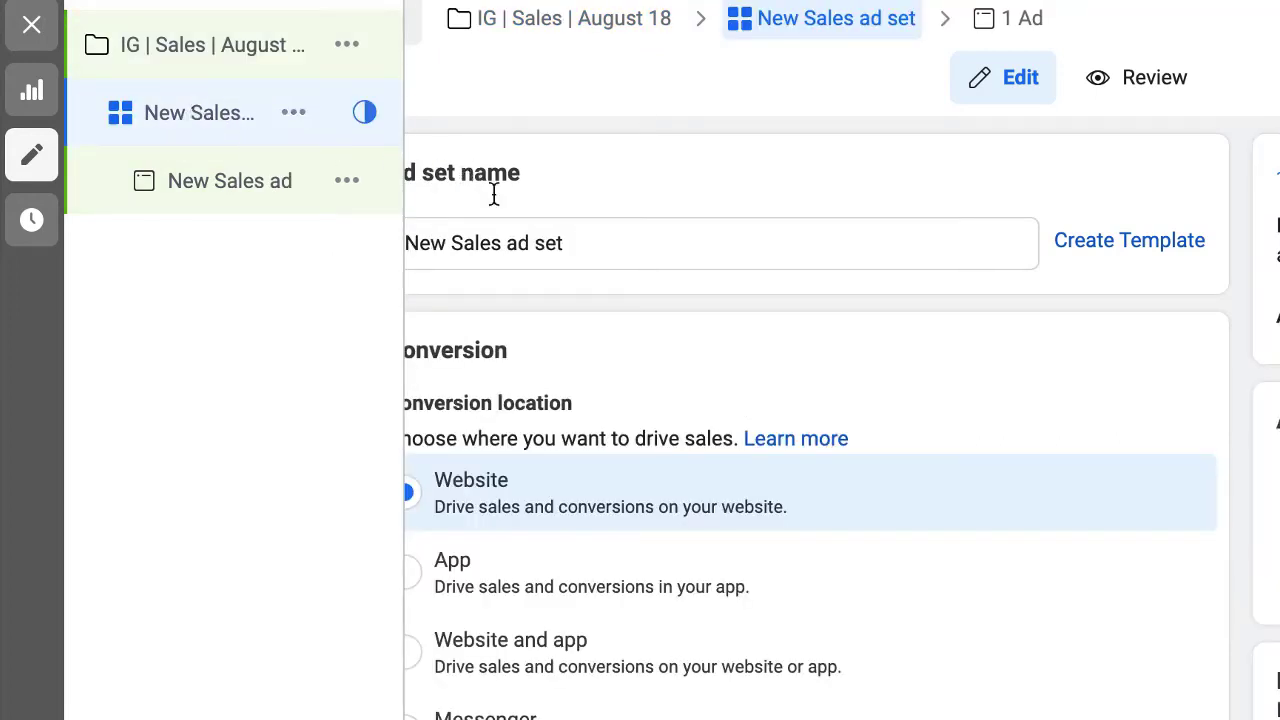
click(641, 237)
double_click(642, 238)
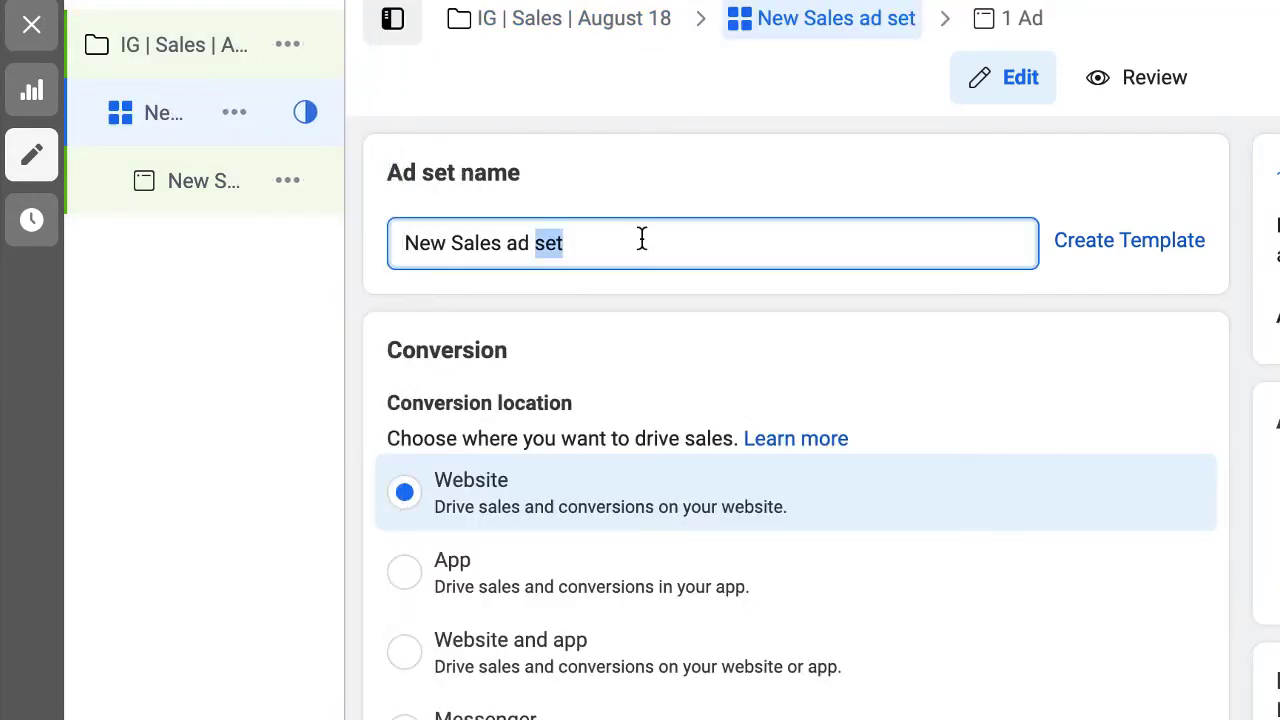
triple_click(642, 238)
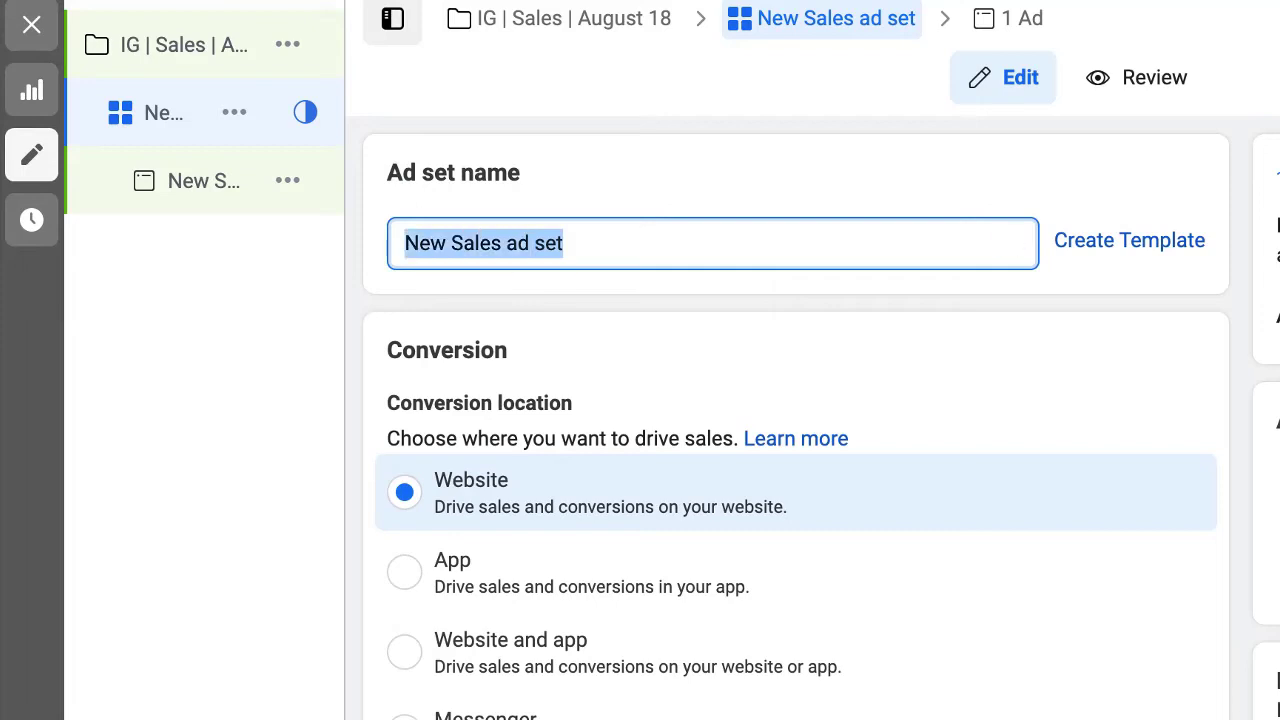
text(Instagram )
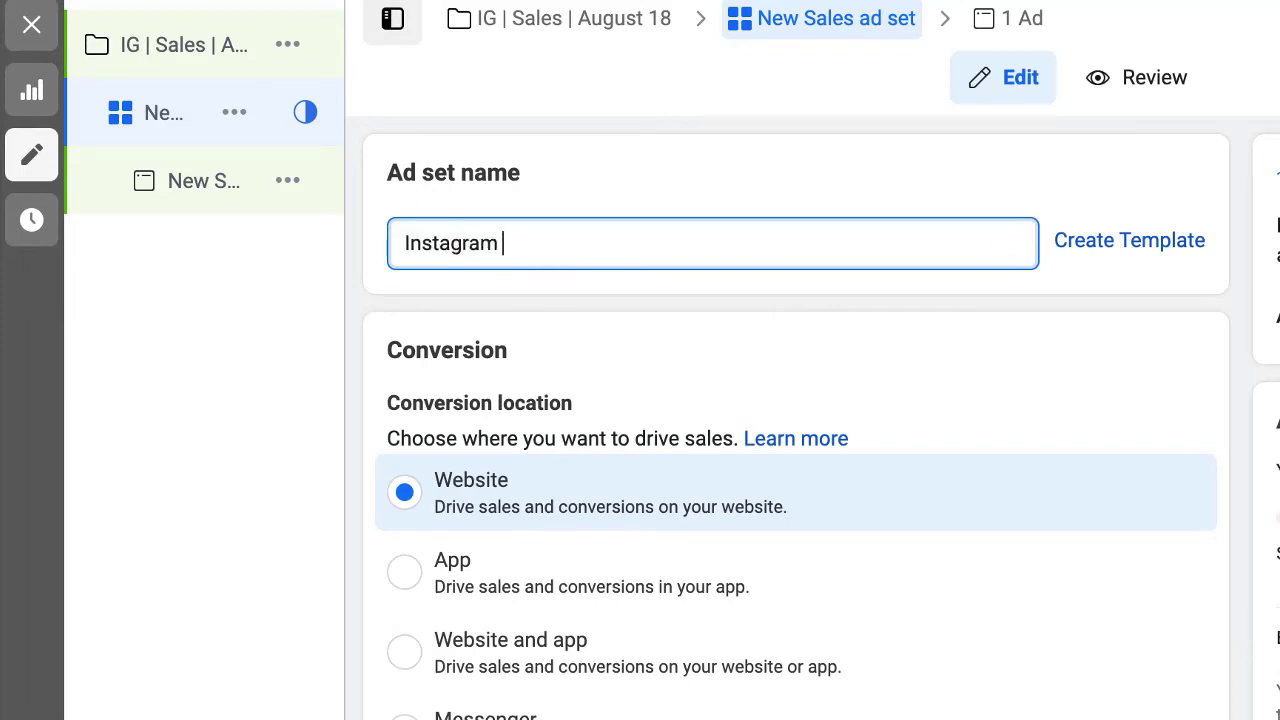
text(I)
text( $10 )
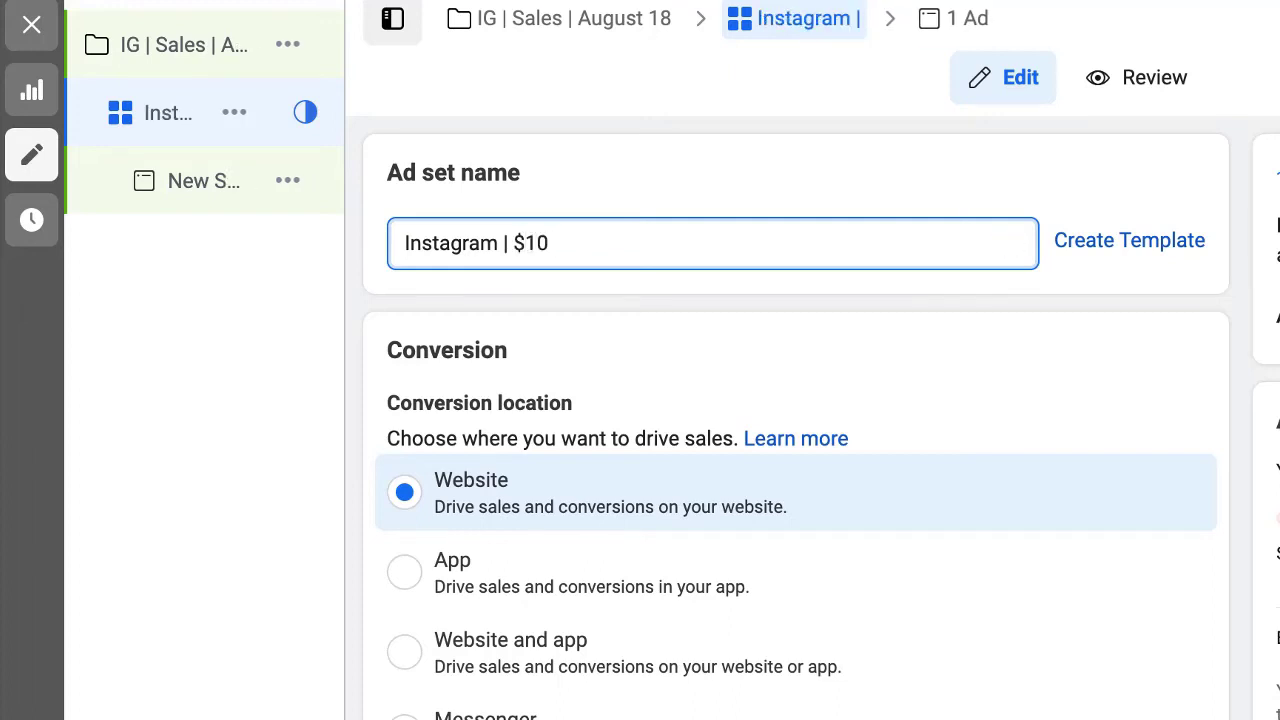
text(|)
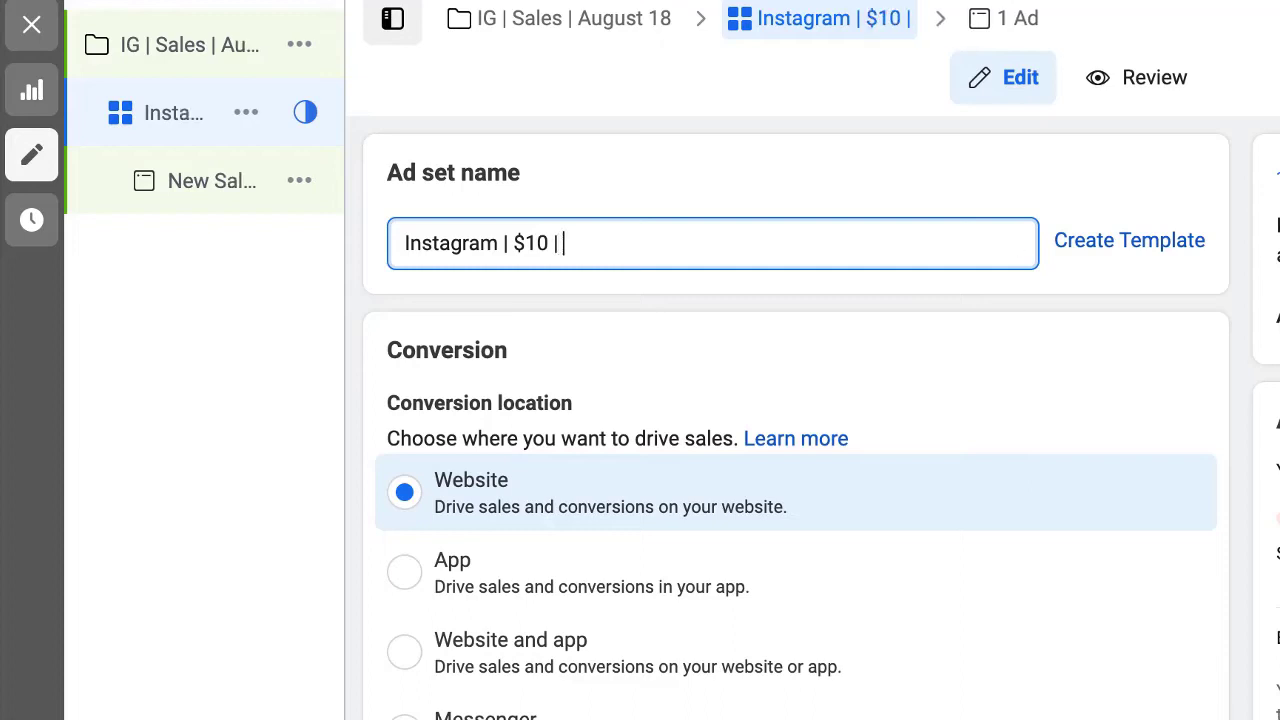
text( Website)
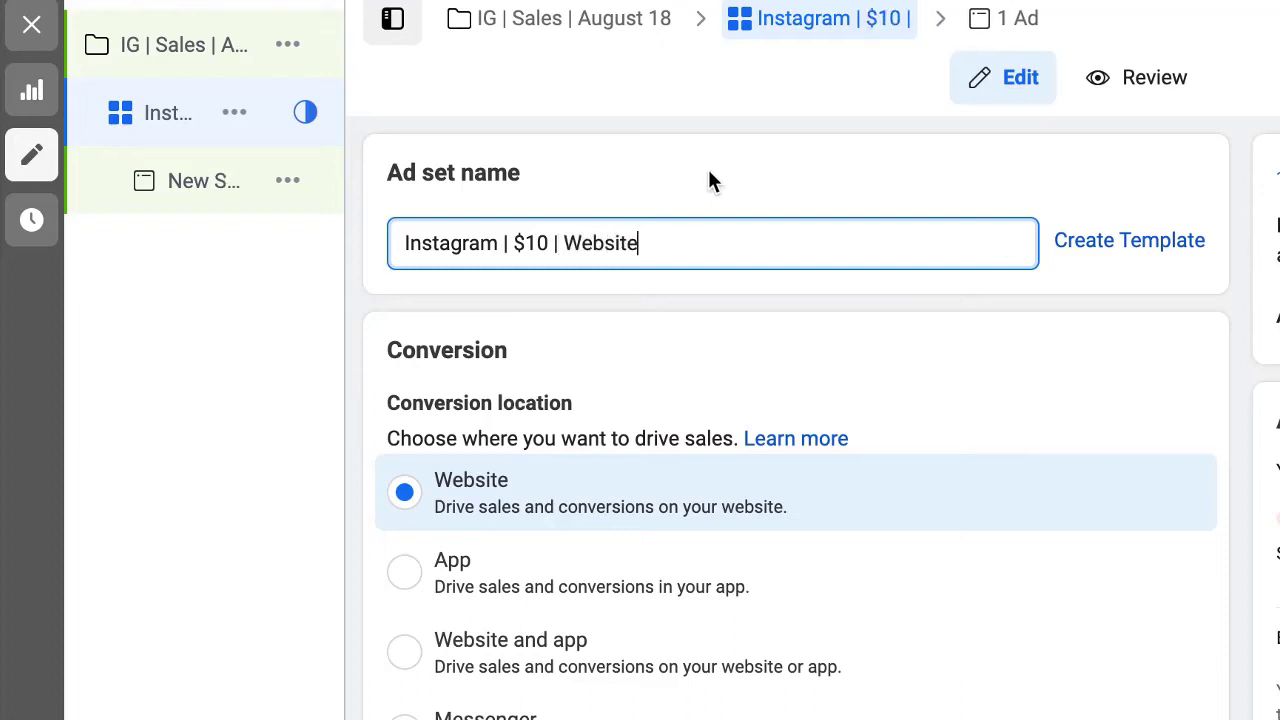
click(777, 172)
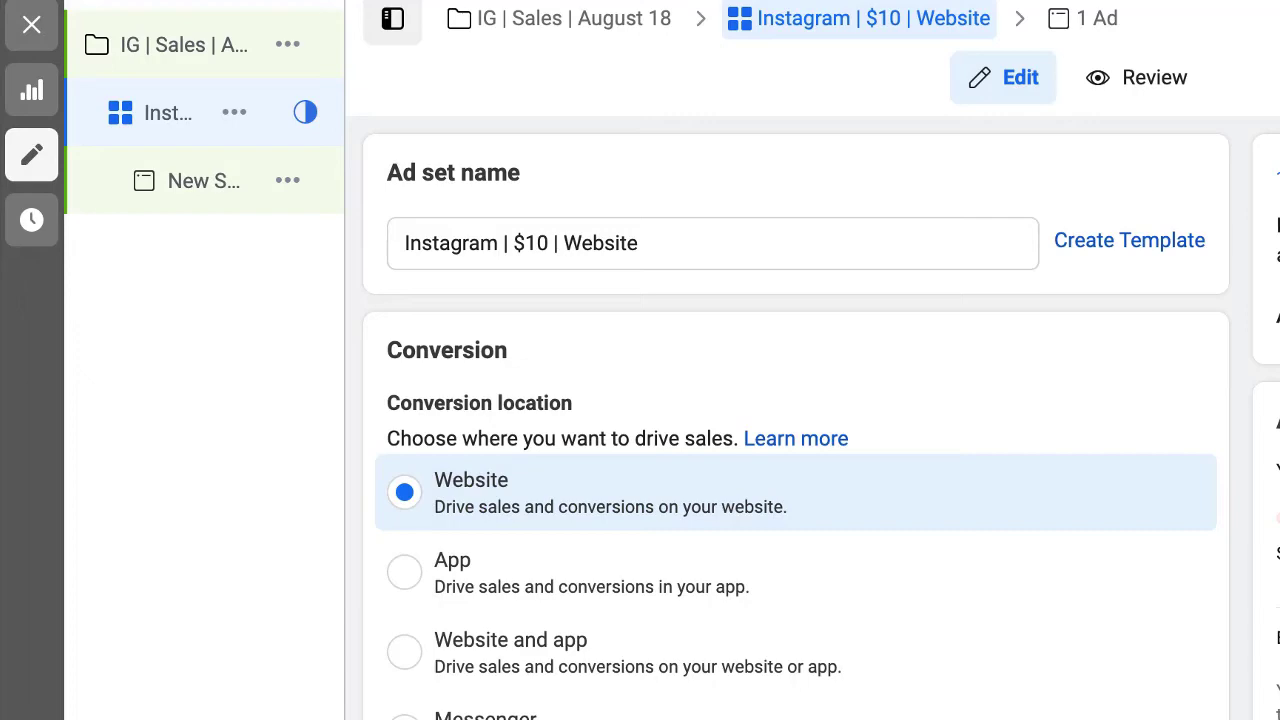
Choose Purchase as the ad set's conversion event for the website pixel and dismiss the optimisation notice.
scroll(1085, 316, down, 9)
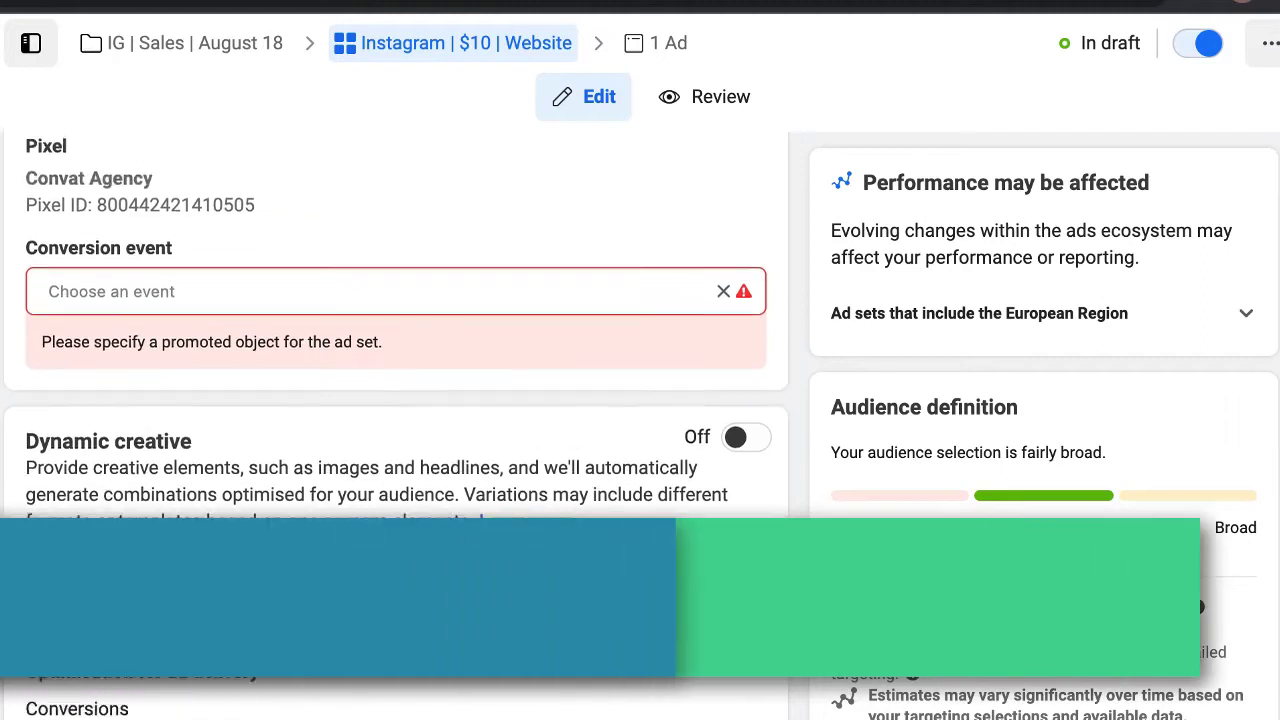
scroll(396, 400, up, 1)
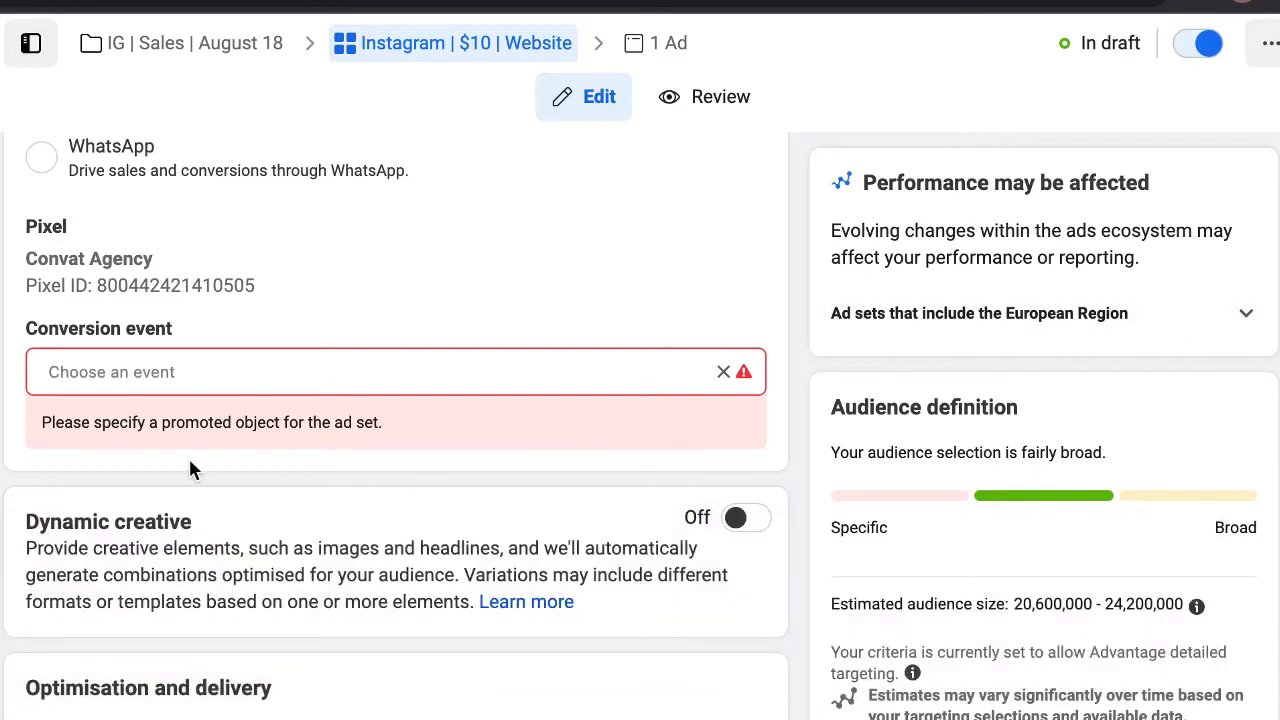
click(132, 372)
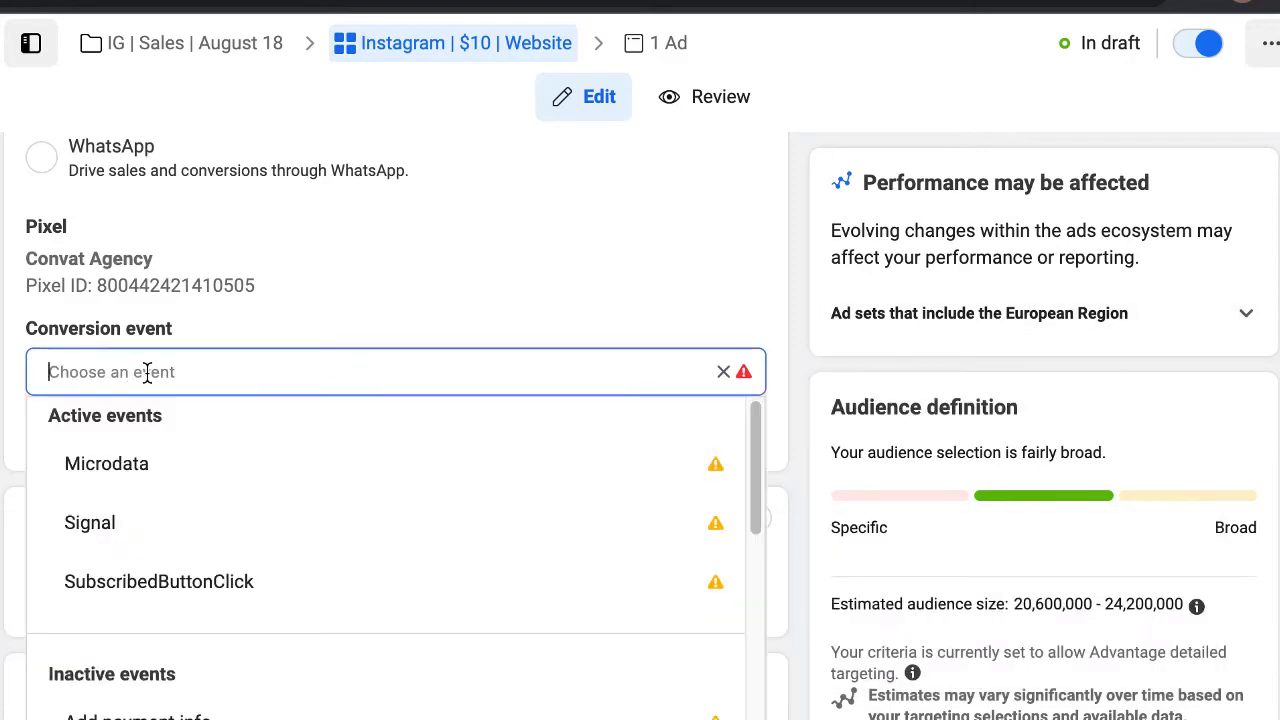
text(purch)
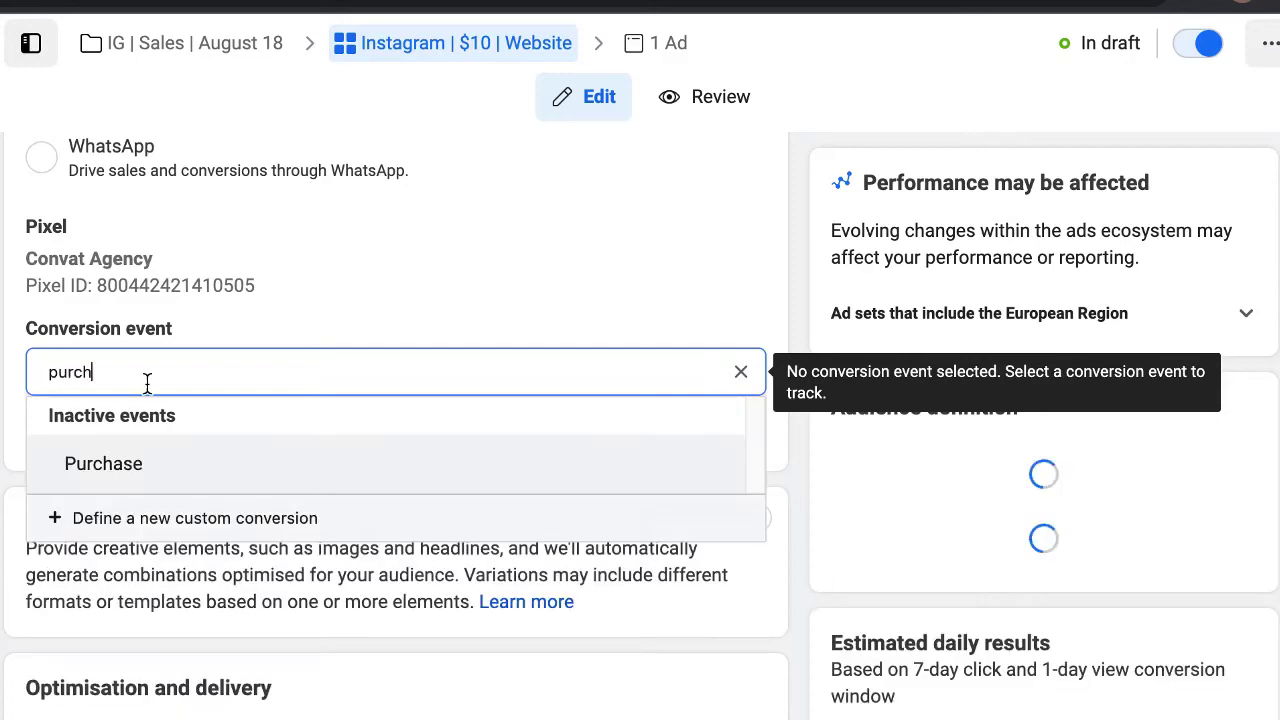
click(145, 465)
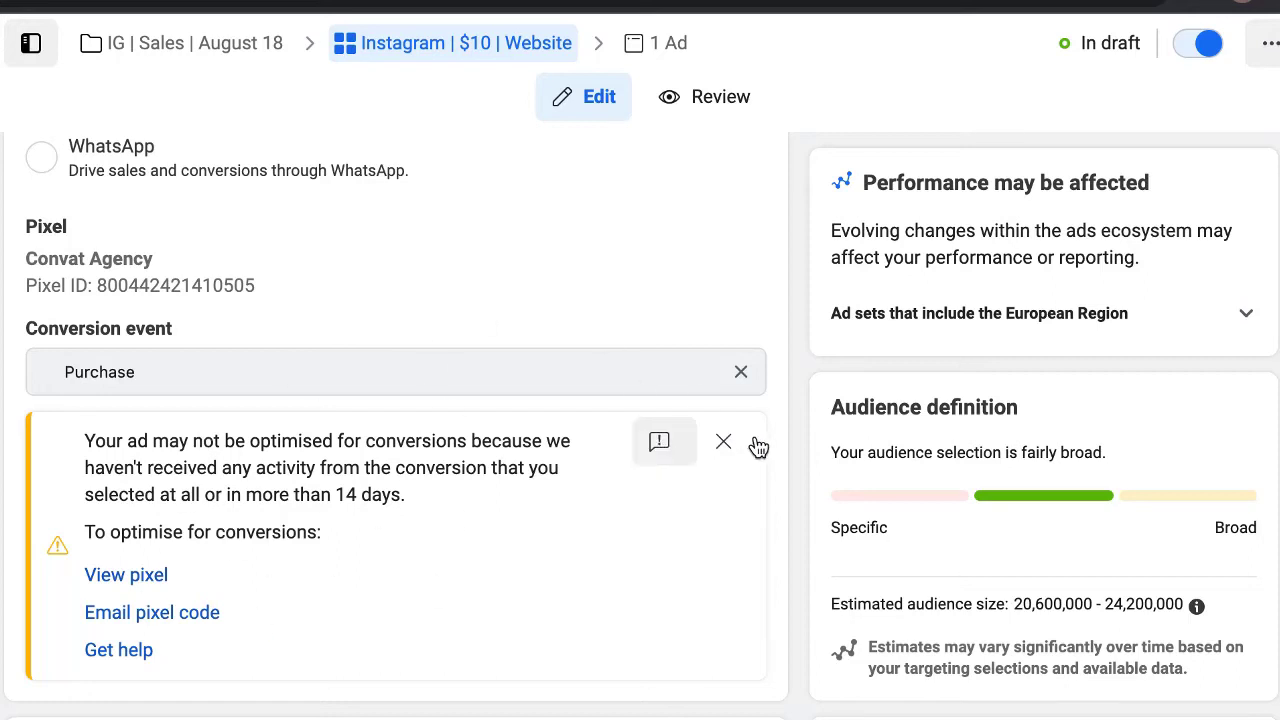
click(723, 442)
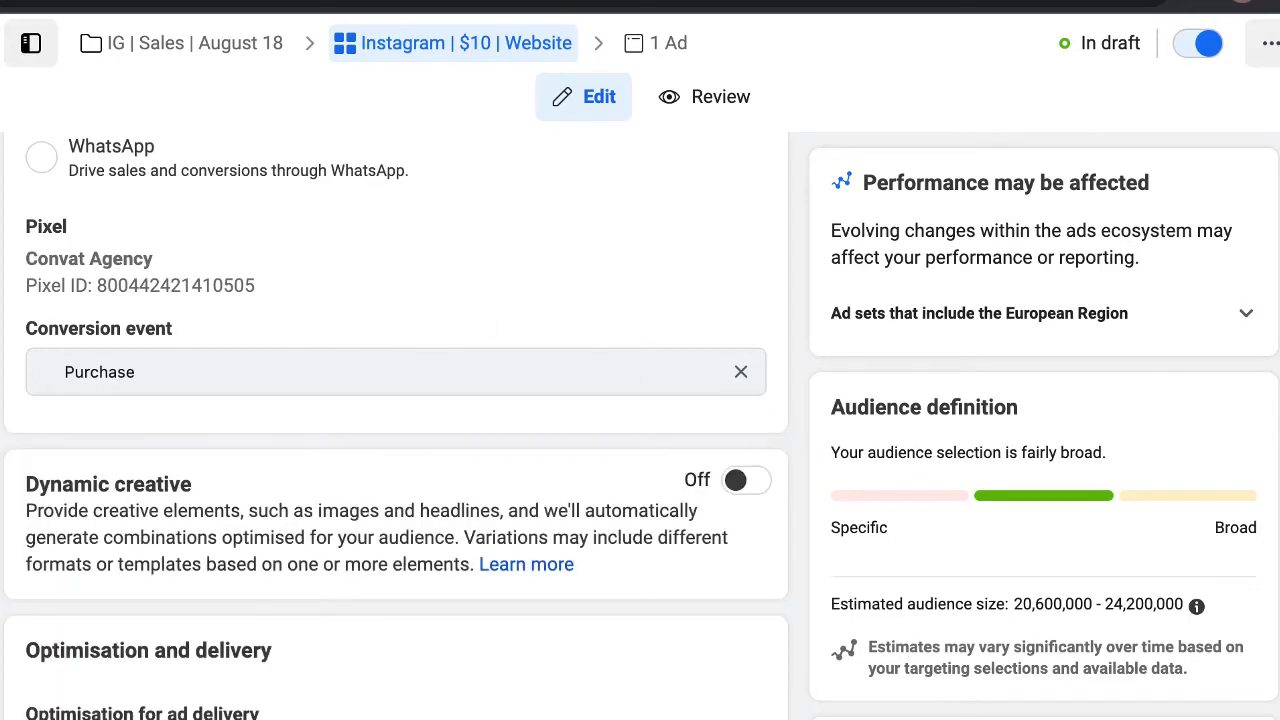
Set the ad set's daily budget to $10.00.
scroll(396, 425, down, 5)
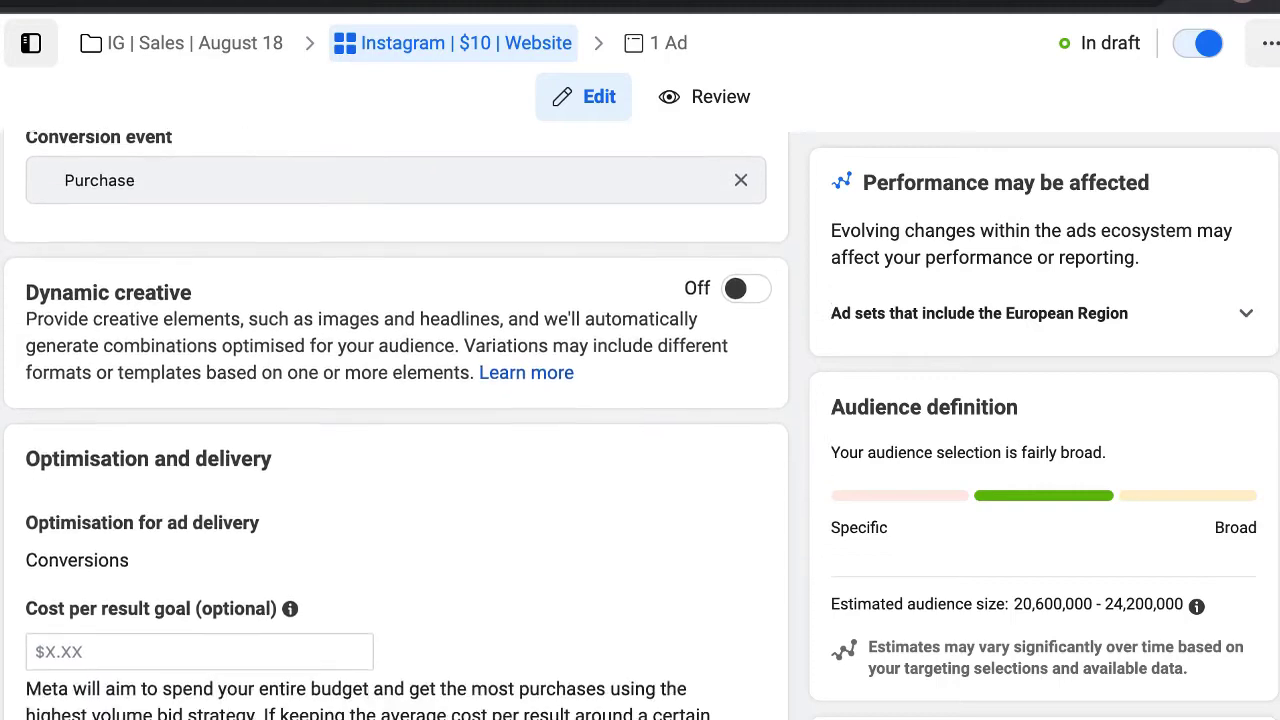
scroll(396, 425, down, 10)
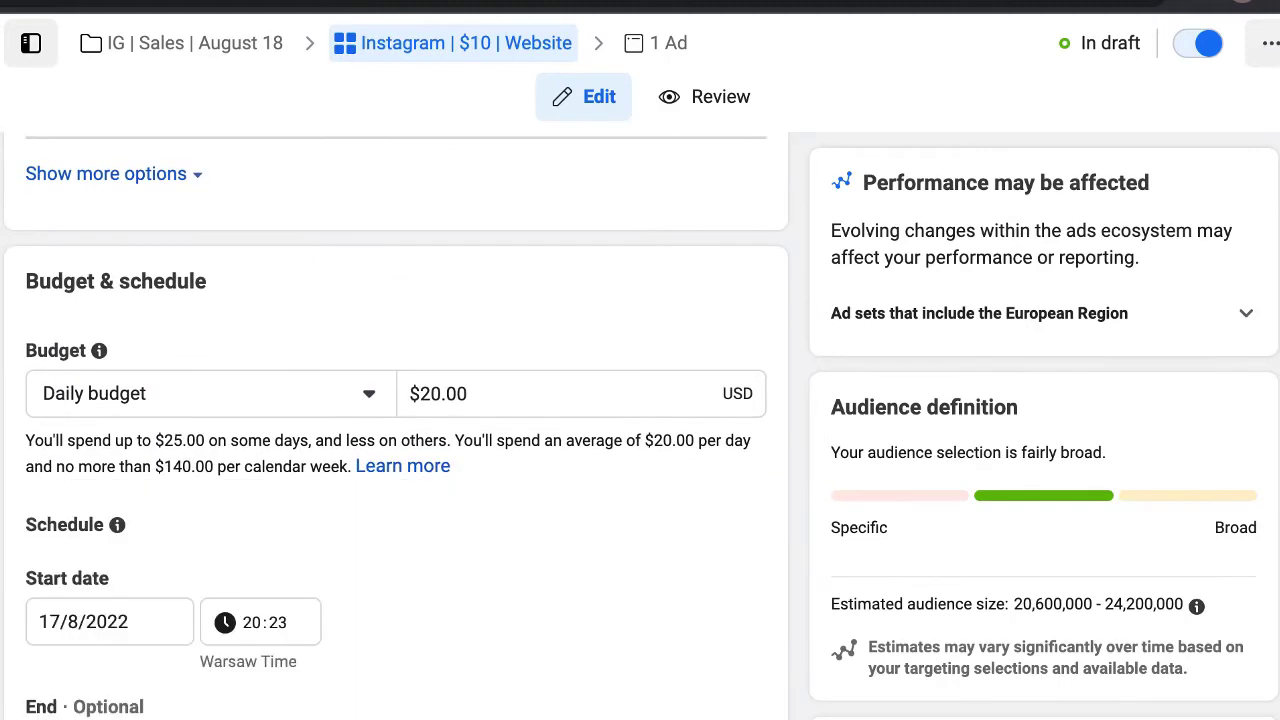
click(432, 393)
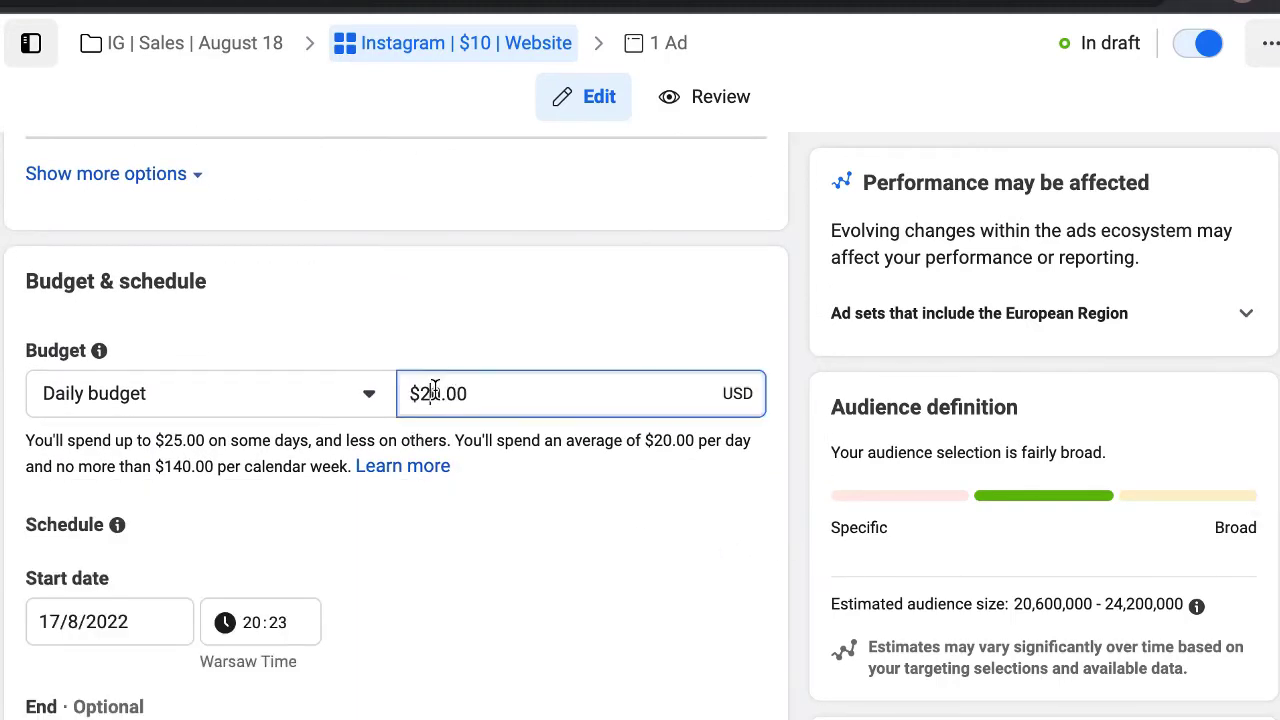
key(BackSpace)
text(1)
click(644, 482)
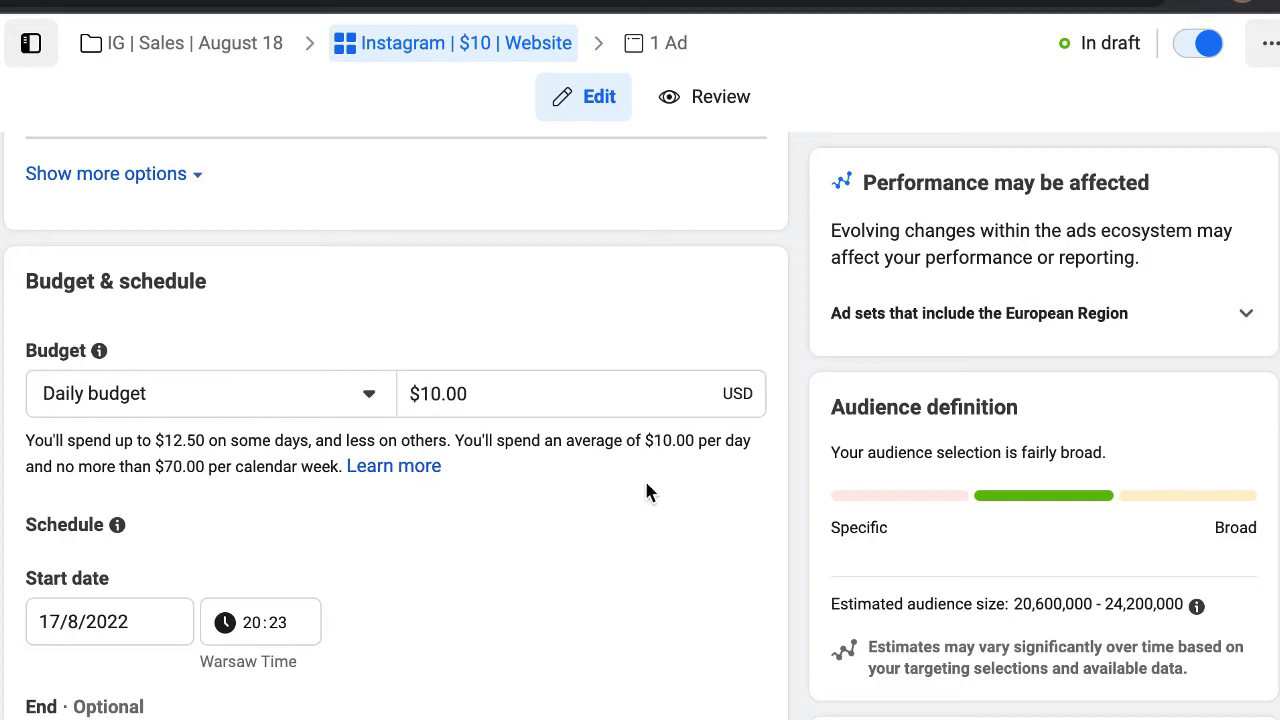
Schedule the ad set to start on 18/8/2022 at 04:00.
click(126, 621)
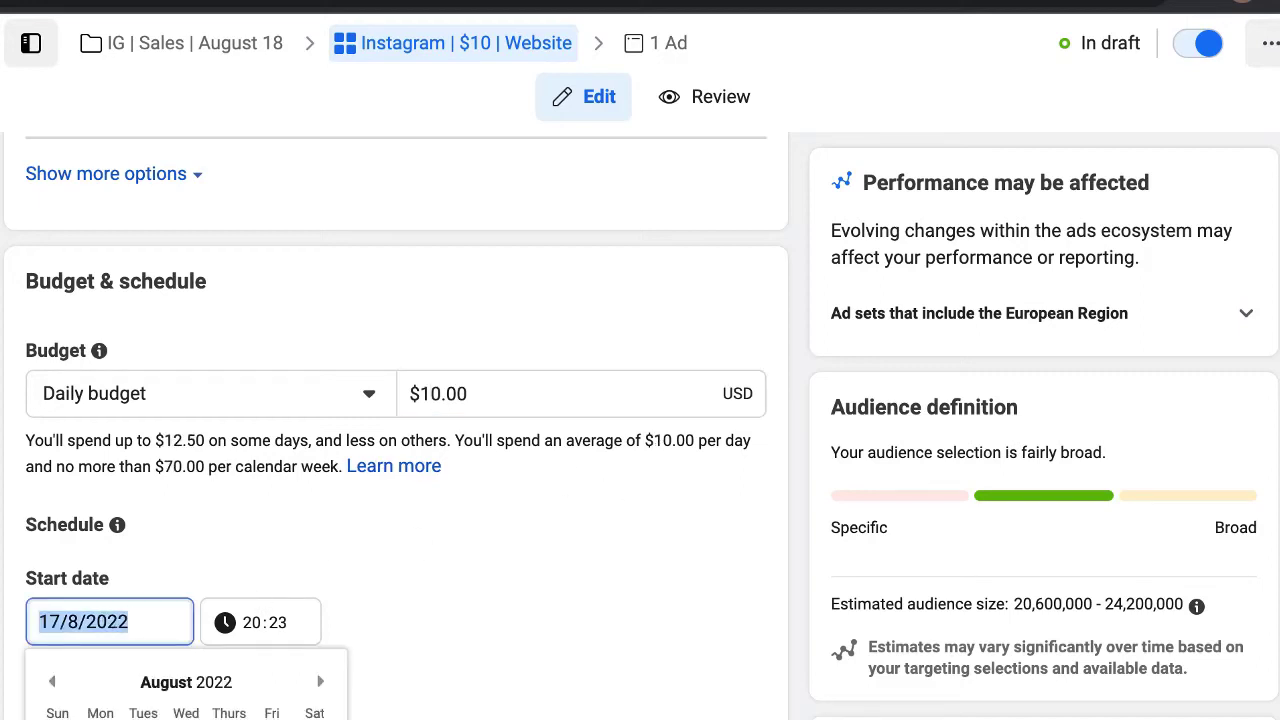
click(233, 712)
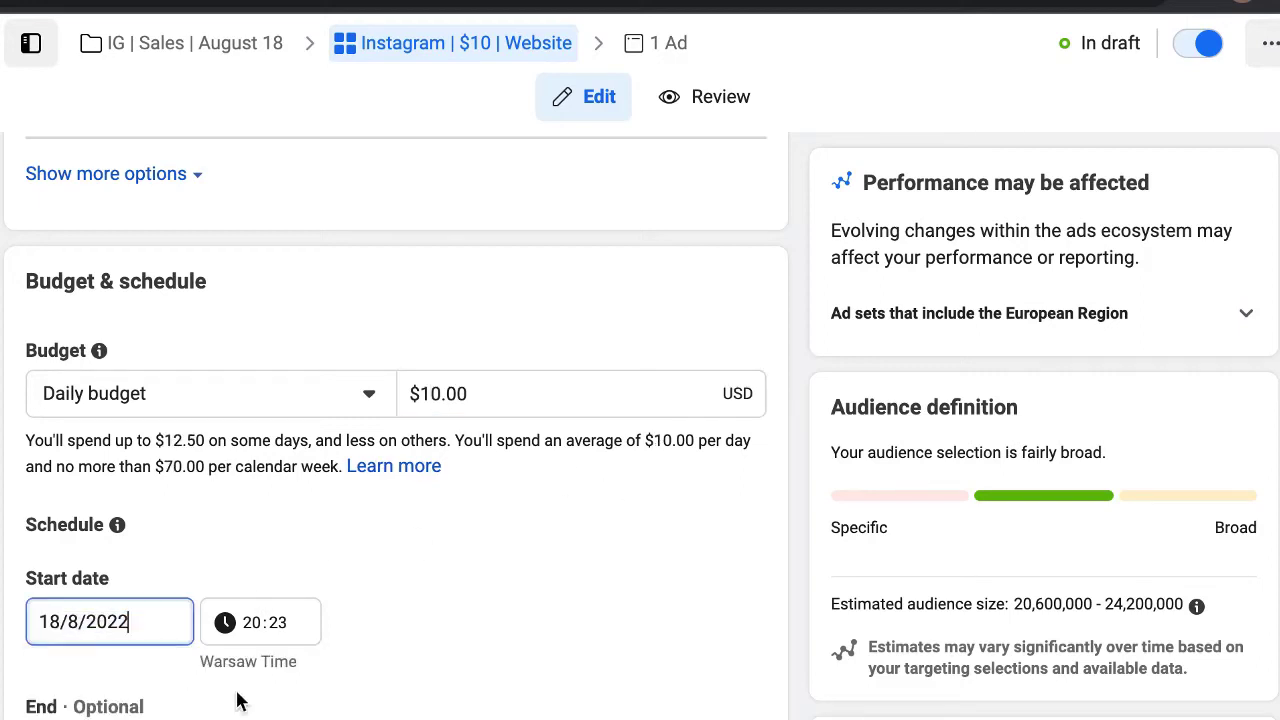
click(255, 622)
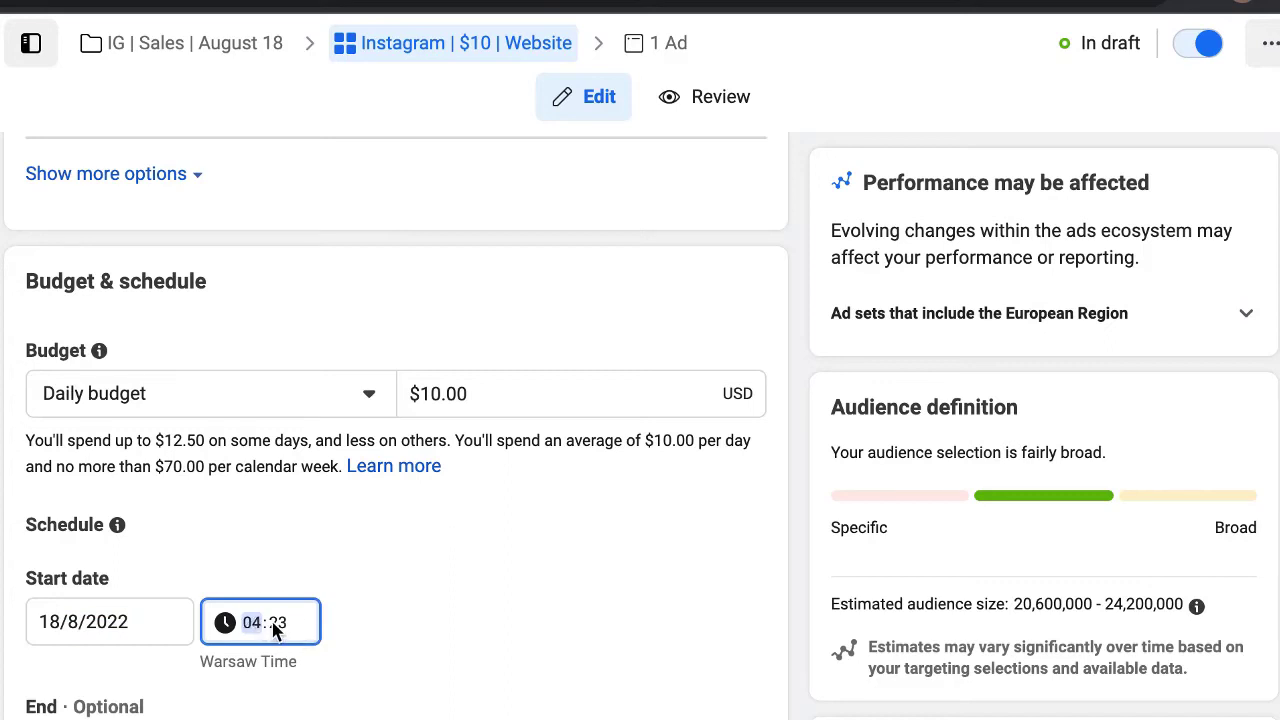
click(273, 630)
text(00)
click(566, 560)
right_click(1276, 521)
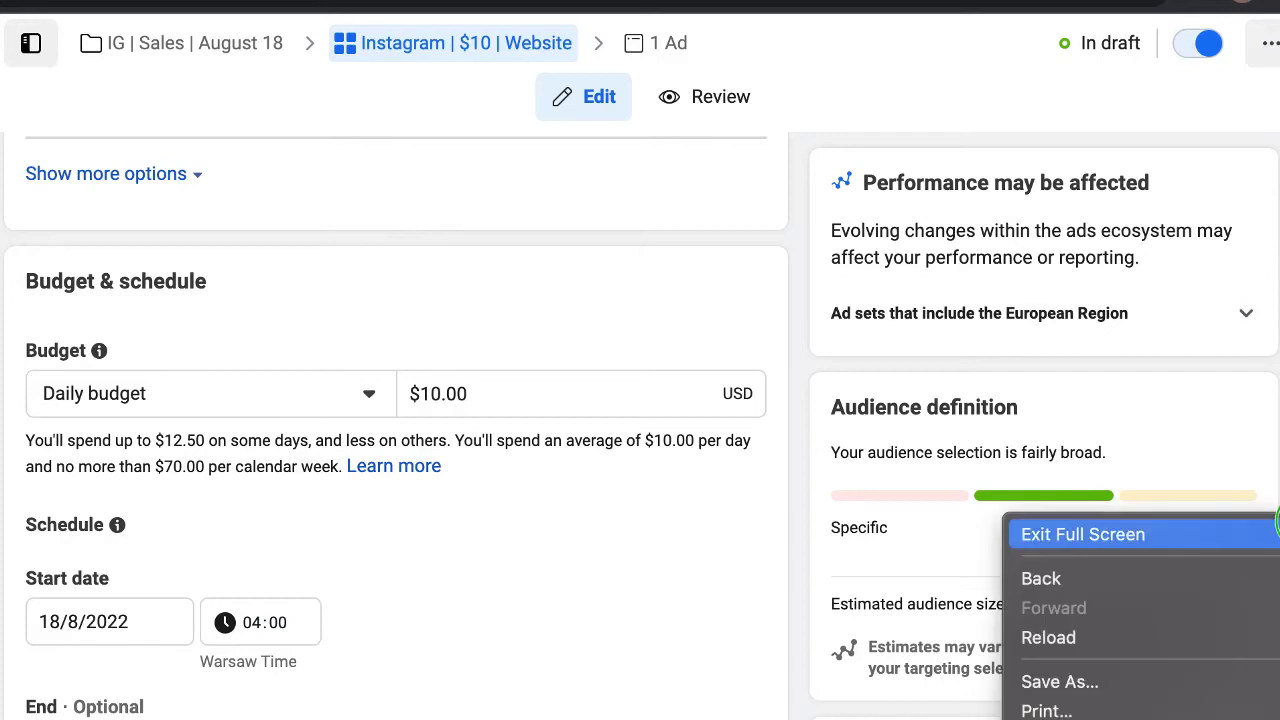
click(1276, 530)
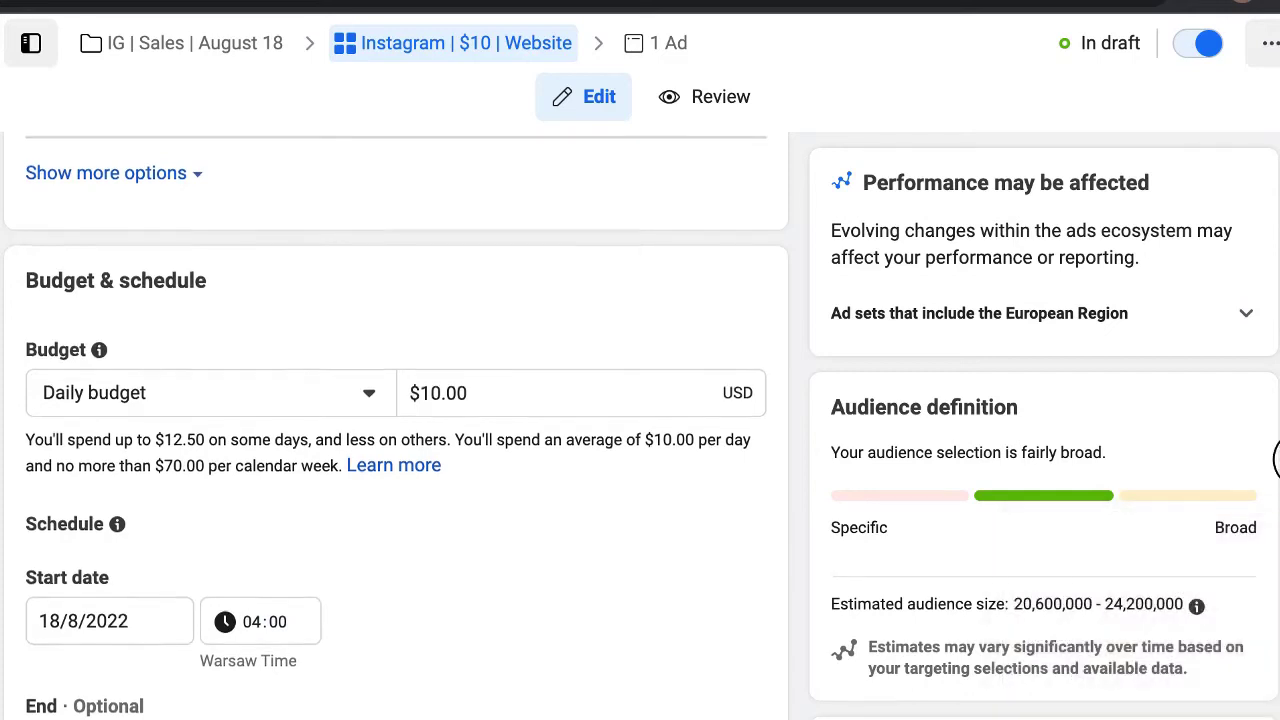
Try the Birthday in September demographic in the audience's detailed targeting and remove it again.
scroll(1276, 460, down, 5)
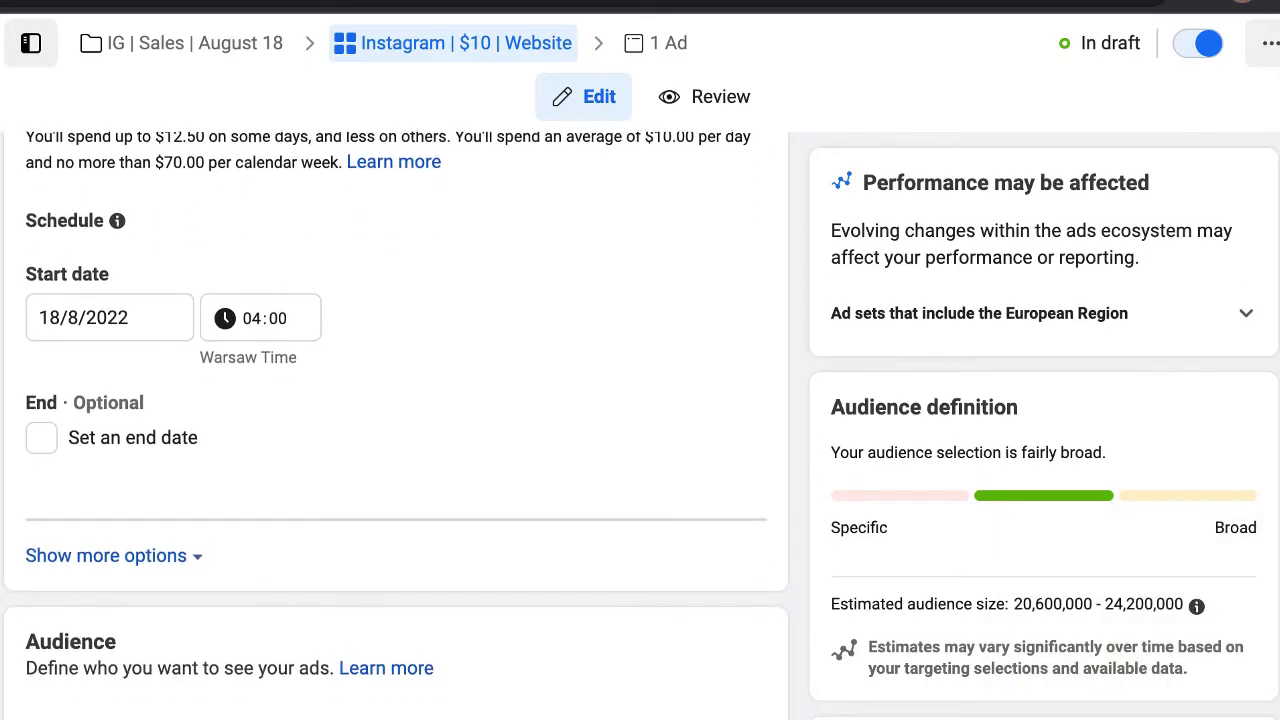
scroll(396, 425, down, 4)
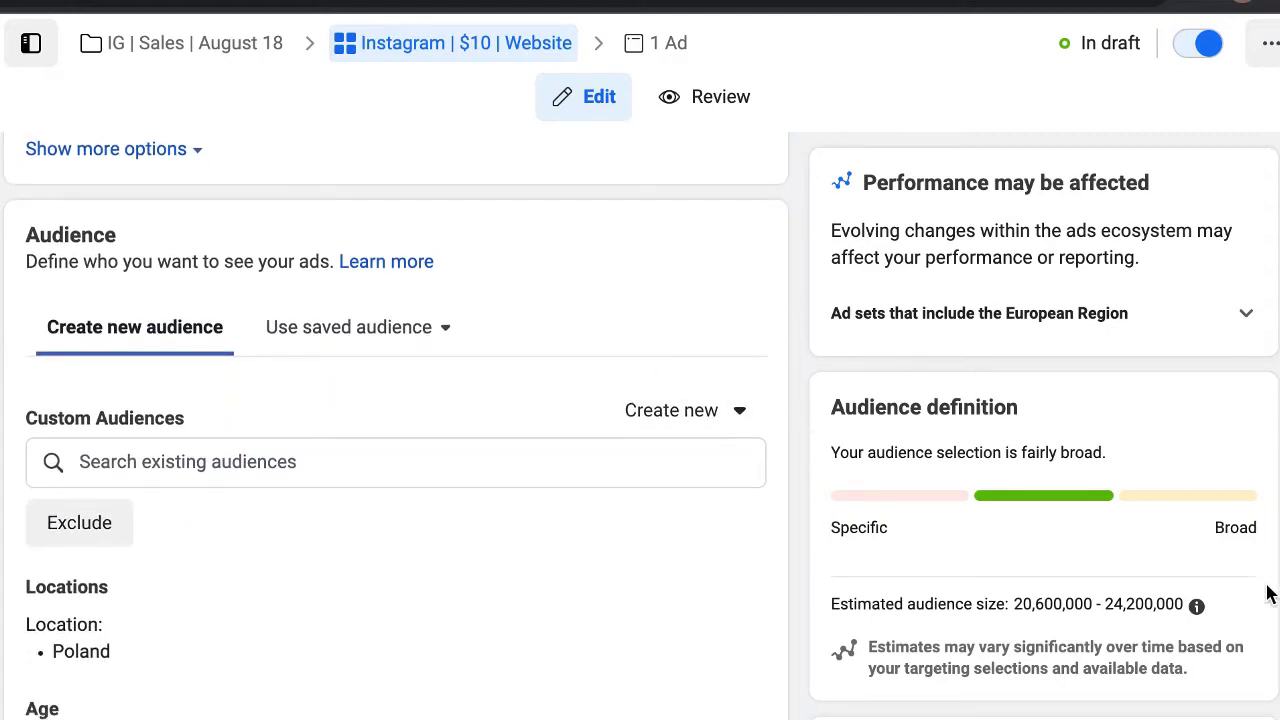
scroll(1278, 593, down, 2)
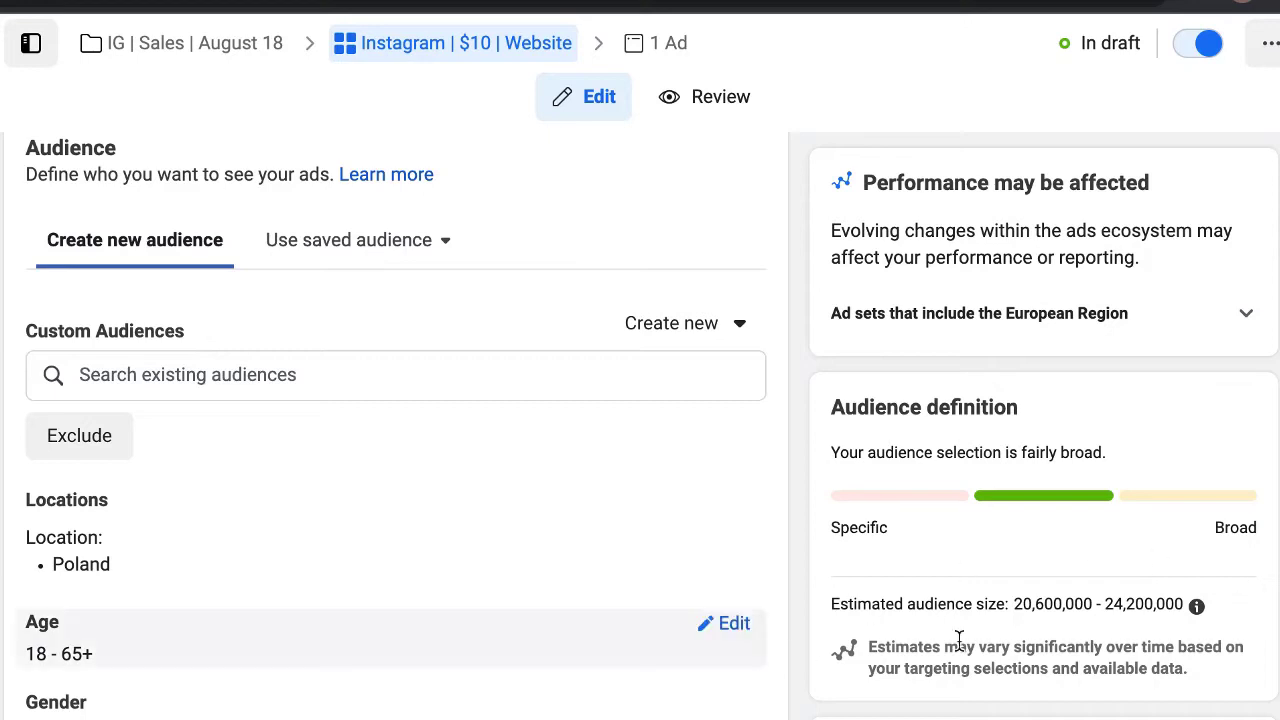
scroll(505, 708, down, 2)
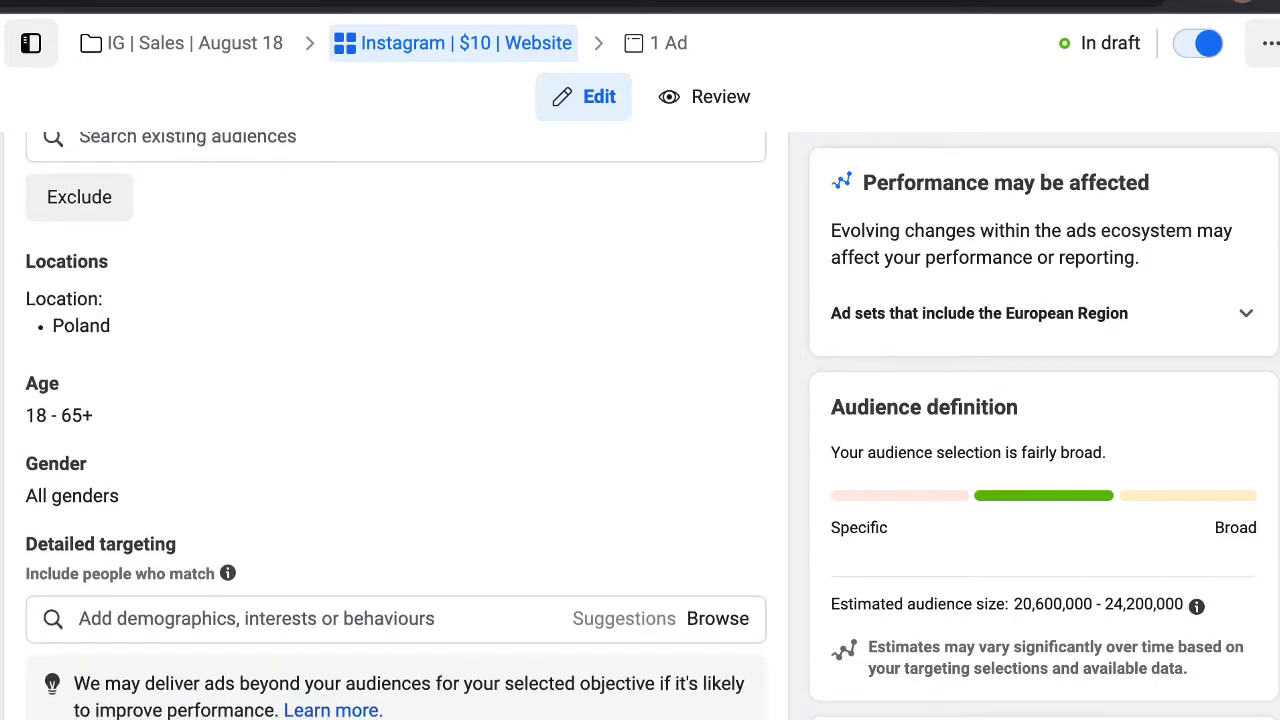
click(378, 620)
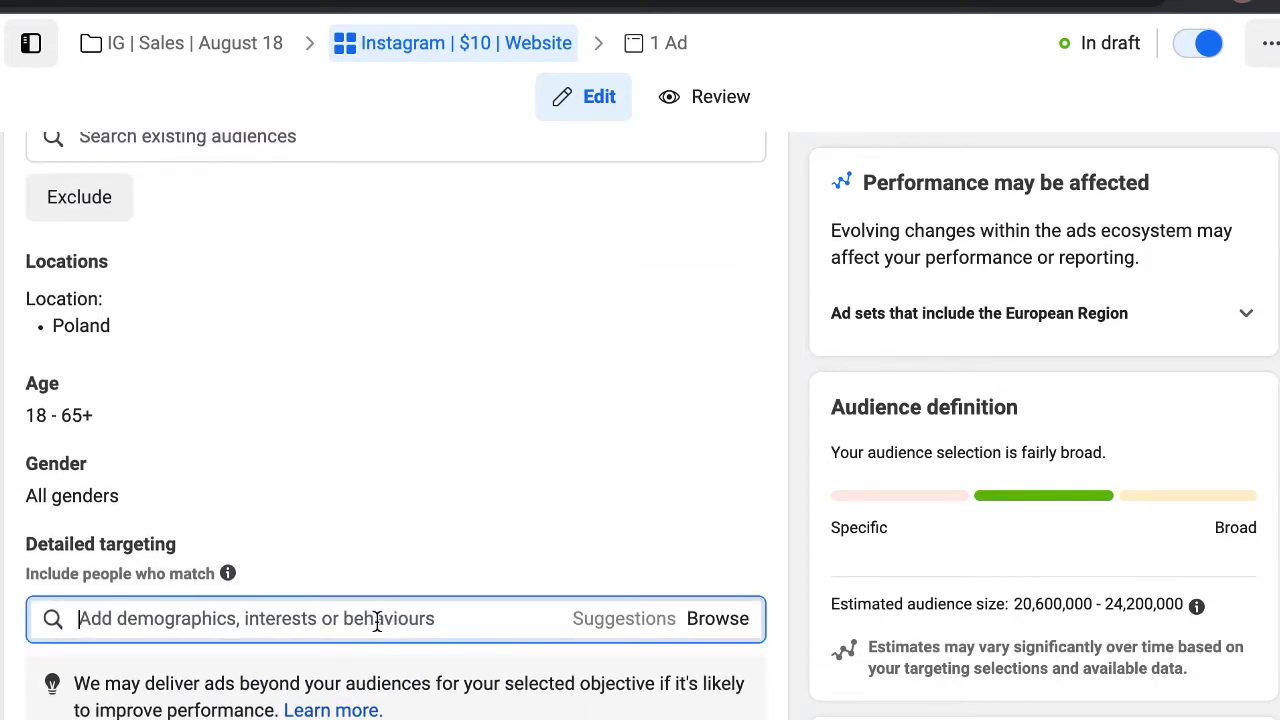
text(birthday in september)
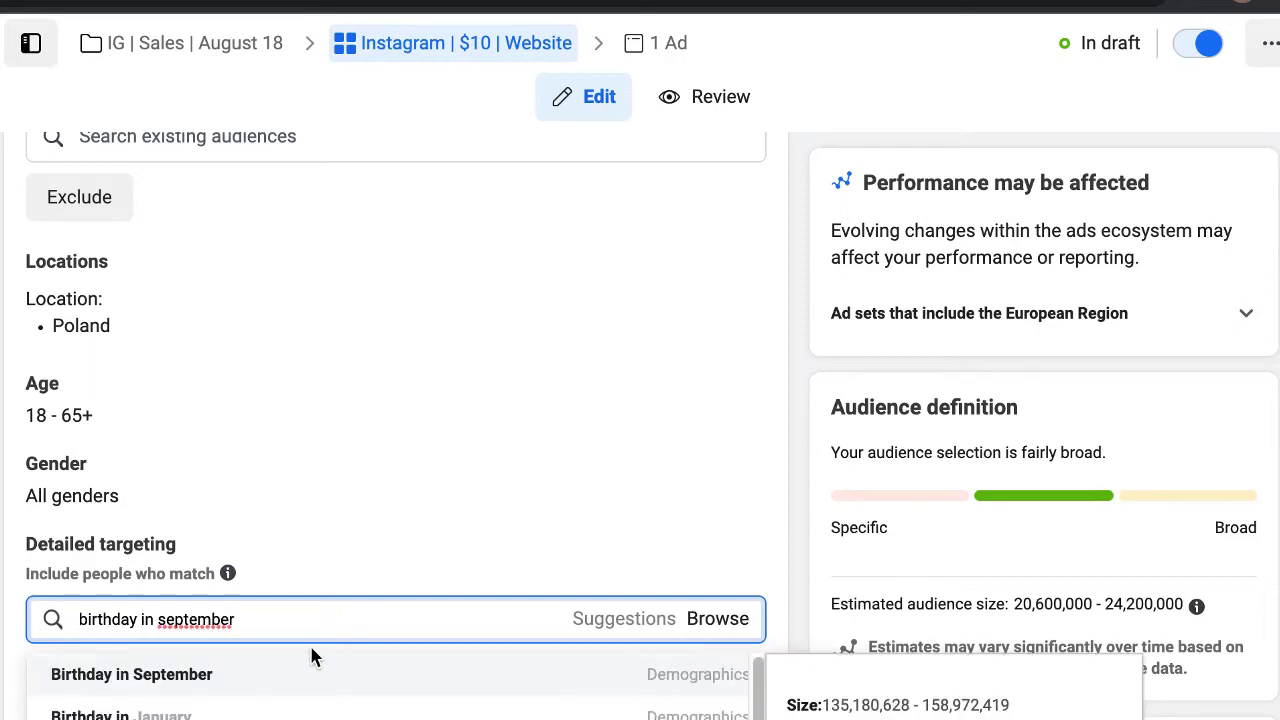
click(137, 676)
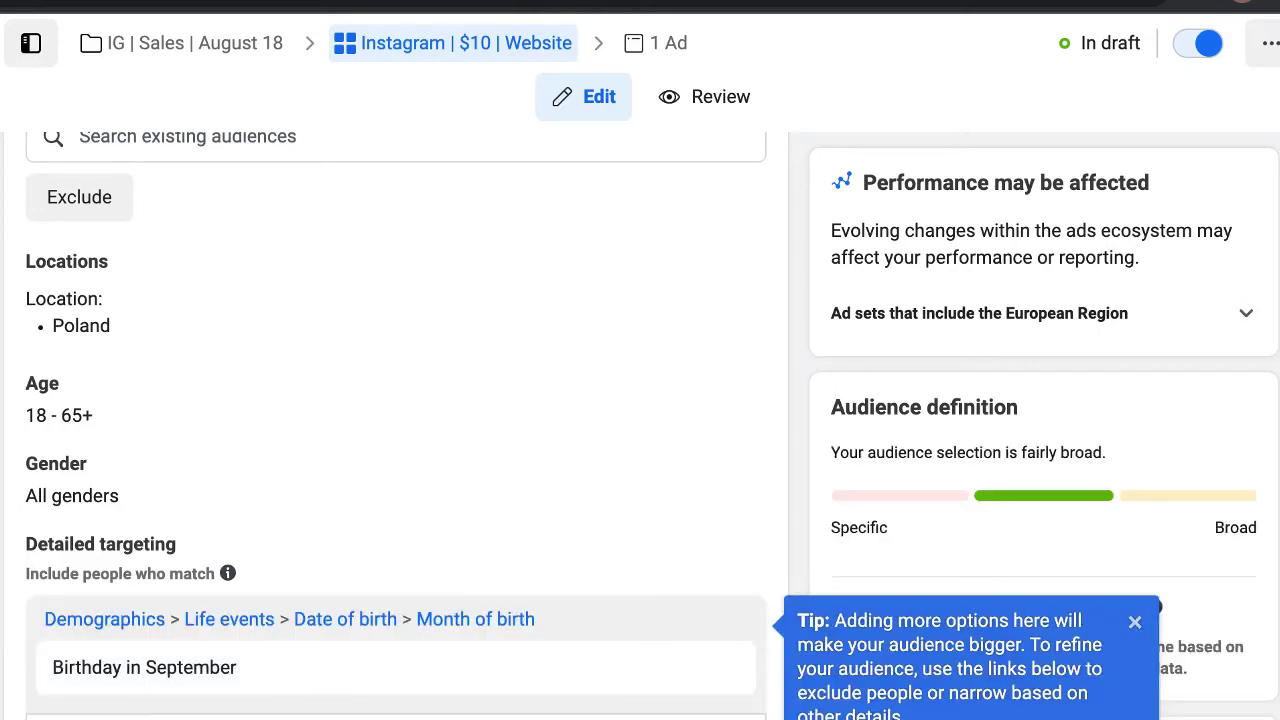
scroll(920, 637, down, 2)
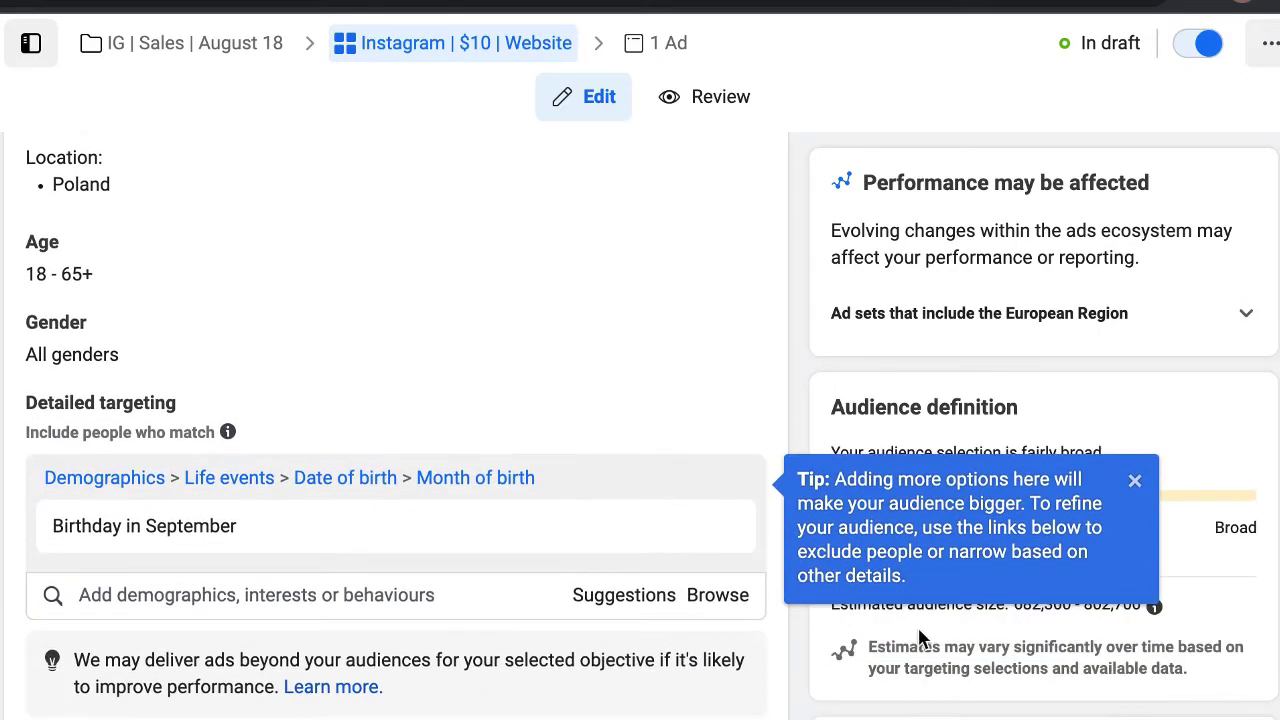
click(719, 530)
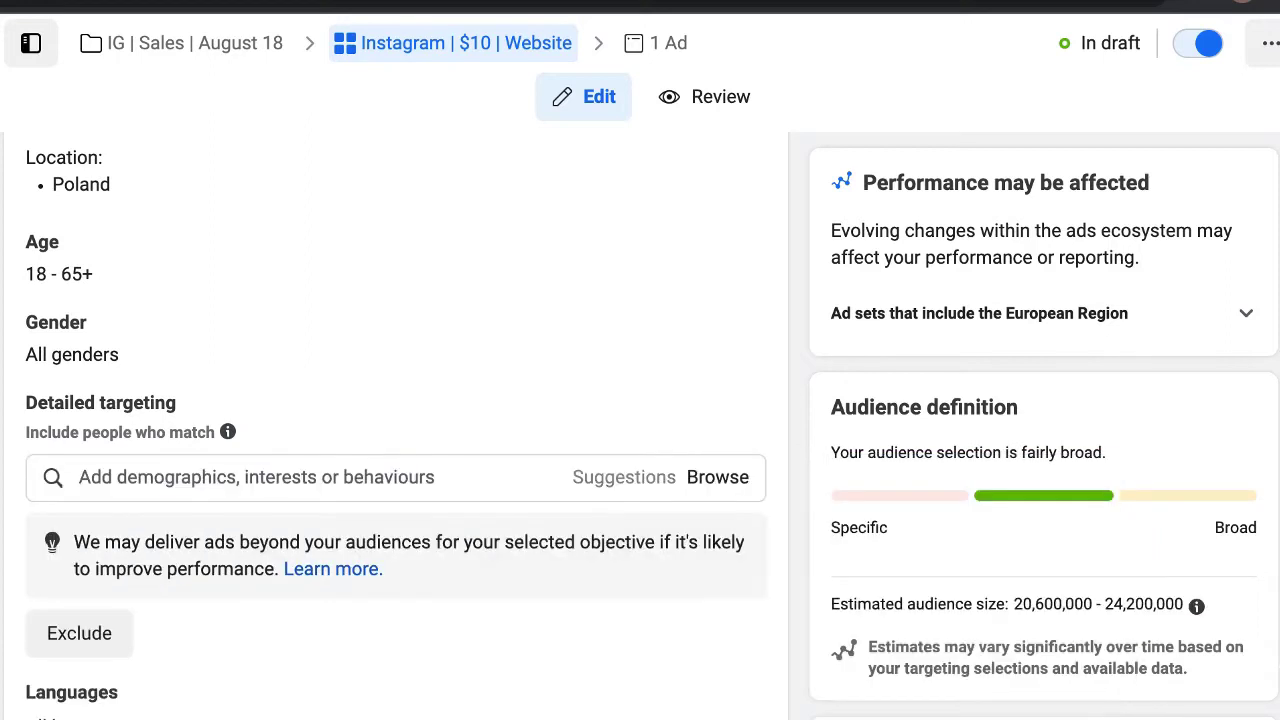
Add the cities Lagos, Lagos State and Abuja, Federal Capital Territory in Nigeria to the audience's included locations.
scroll(396, 424, up, 2)
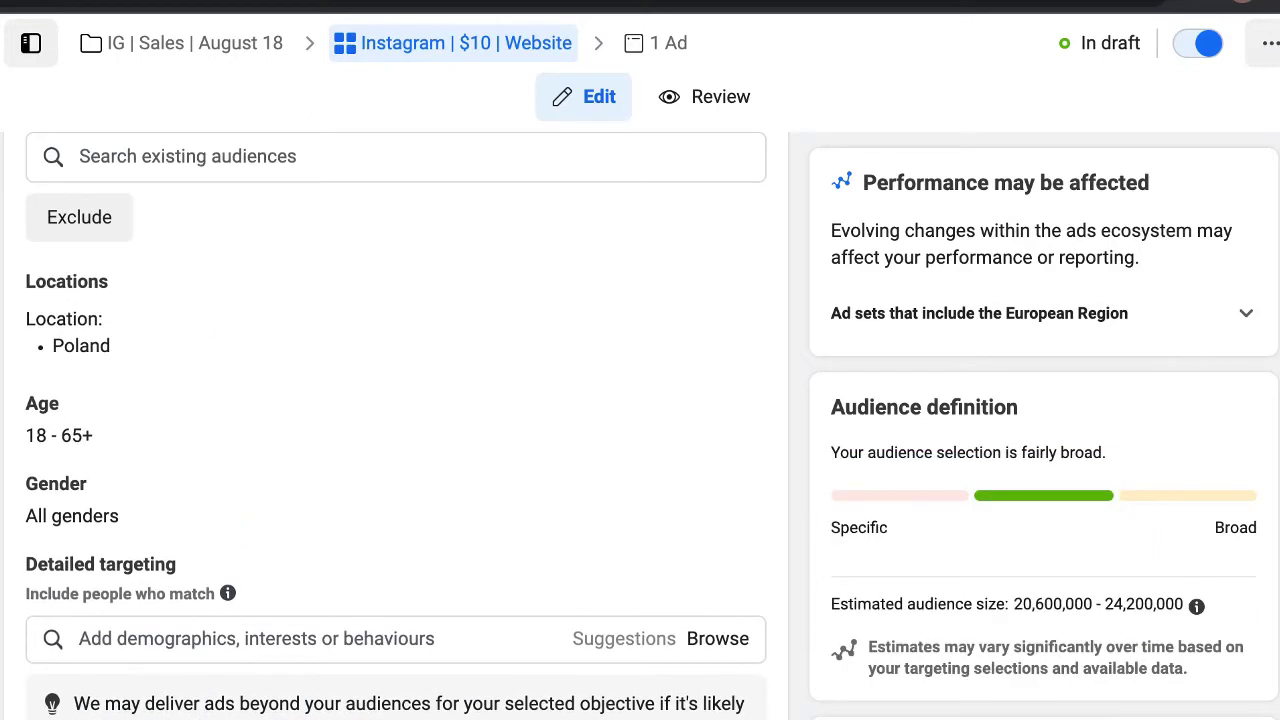
mouse_move(646, 303)
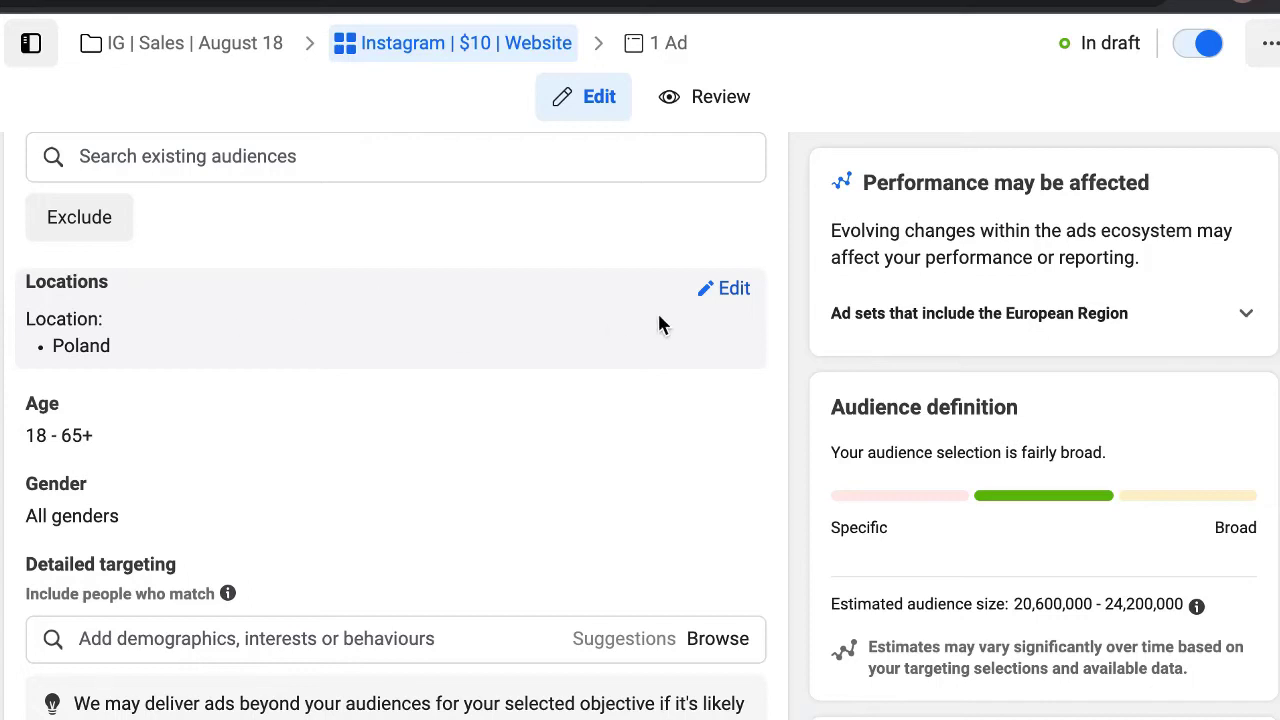
click(734, 290)
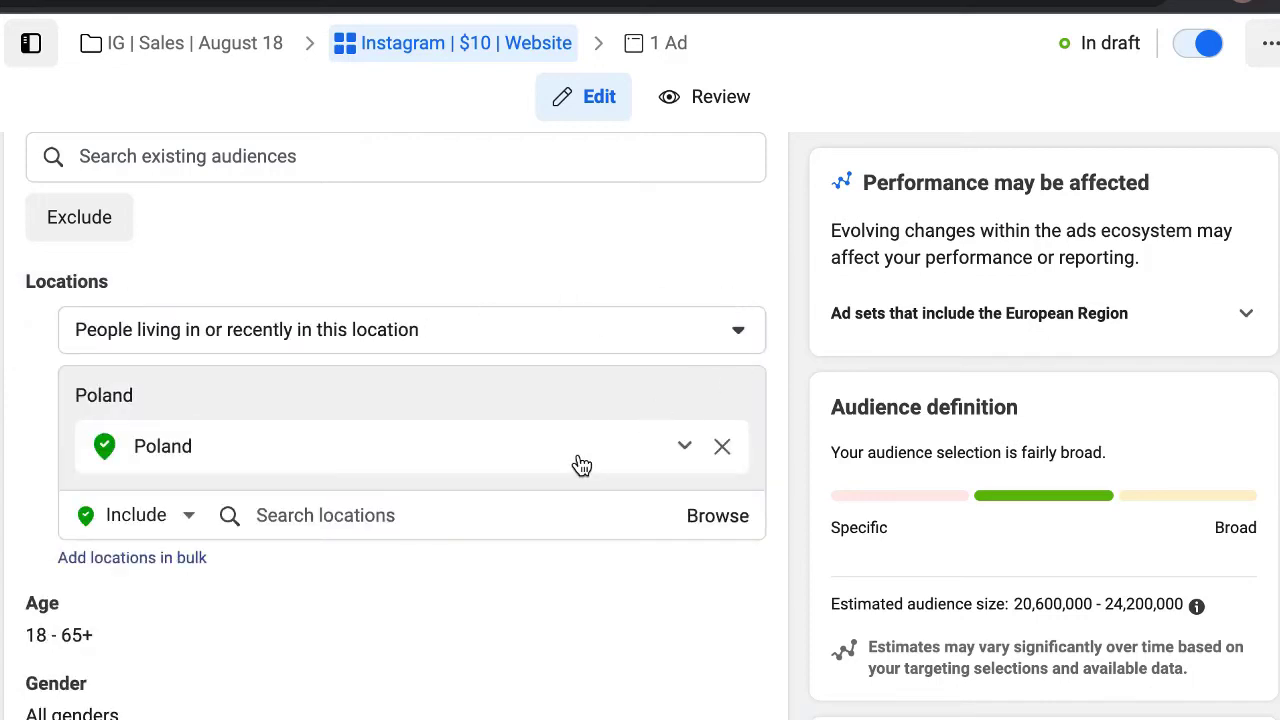
click(534, 516)
text(L)
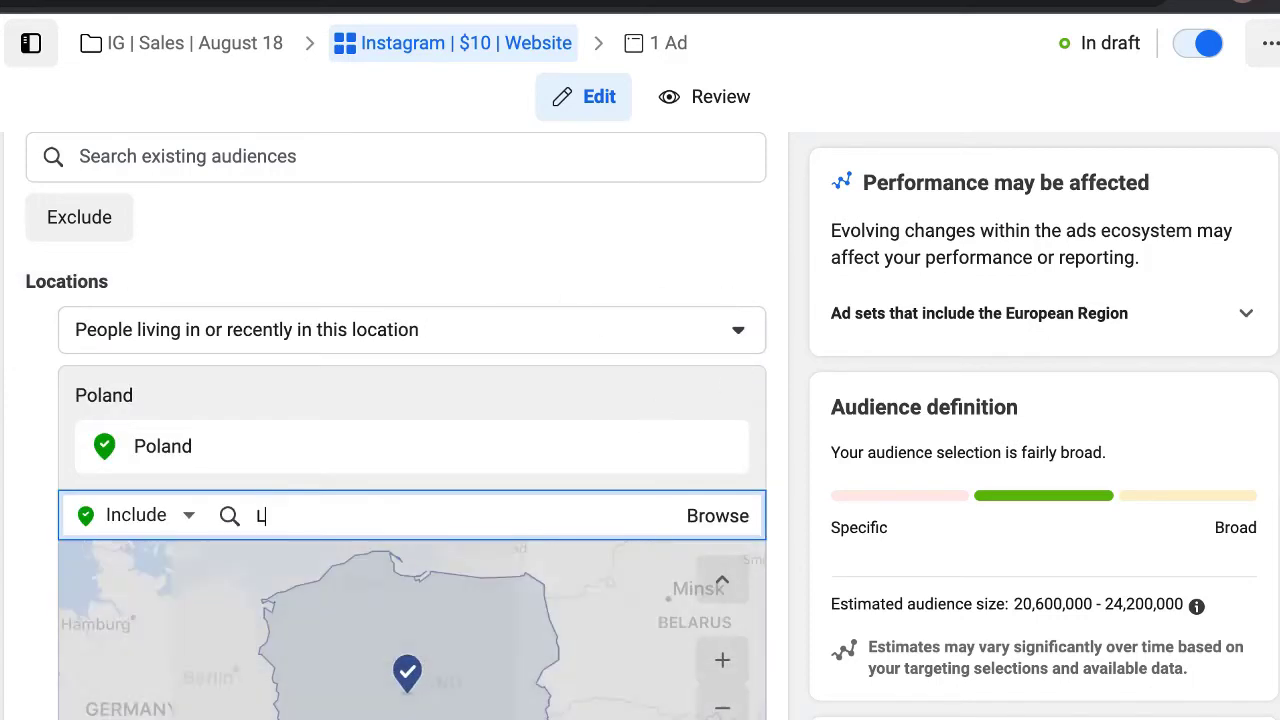
text(agos)
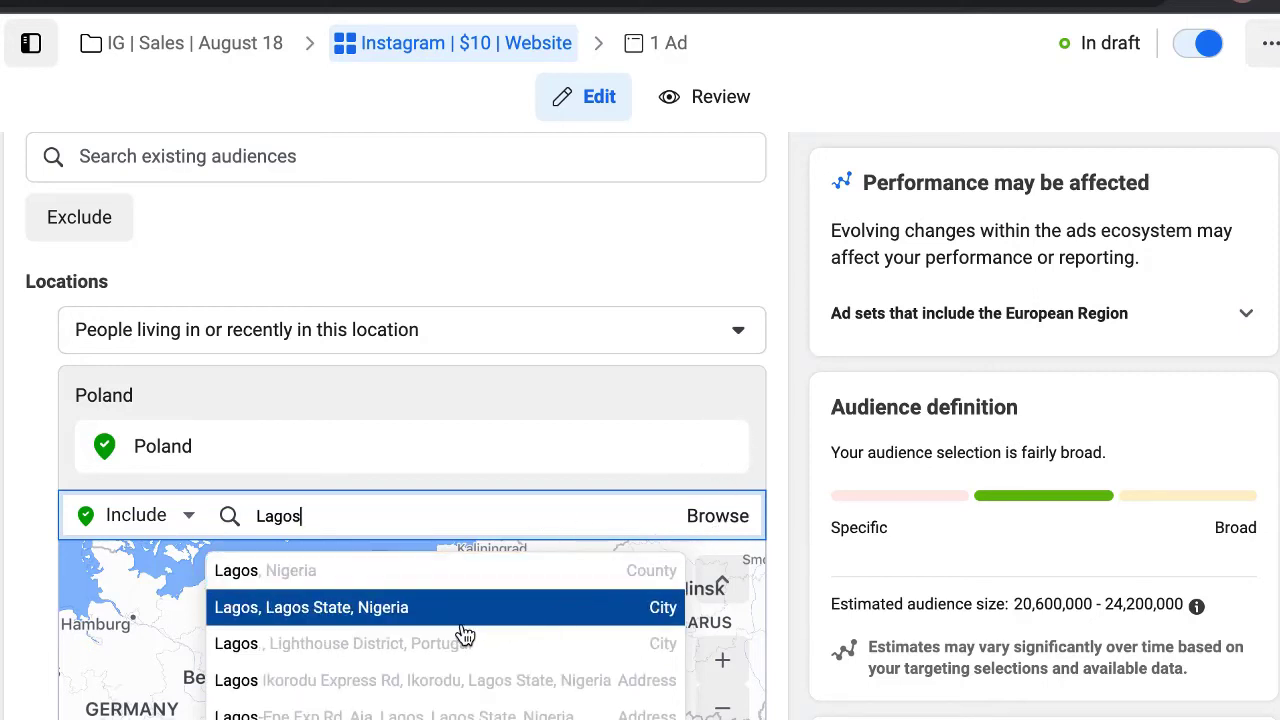
click(655, 610)
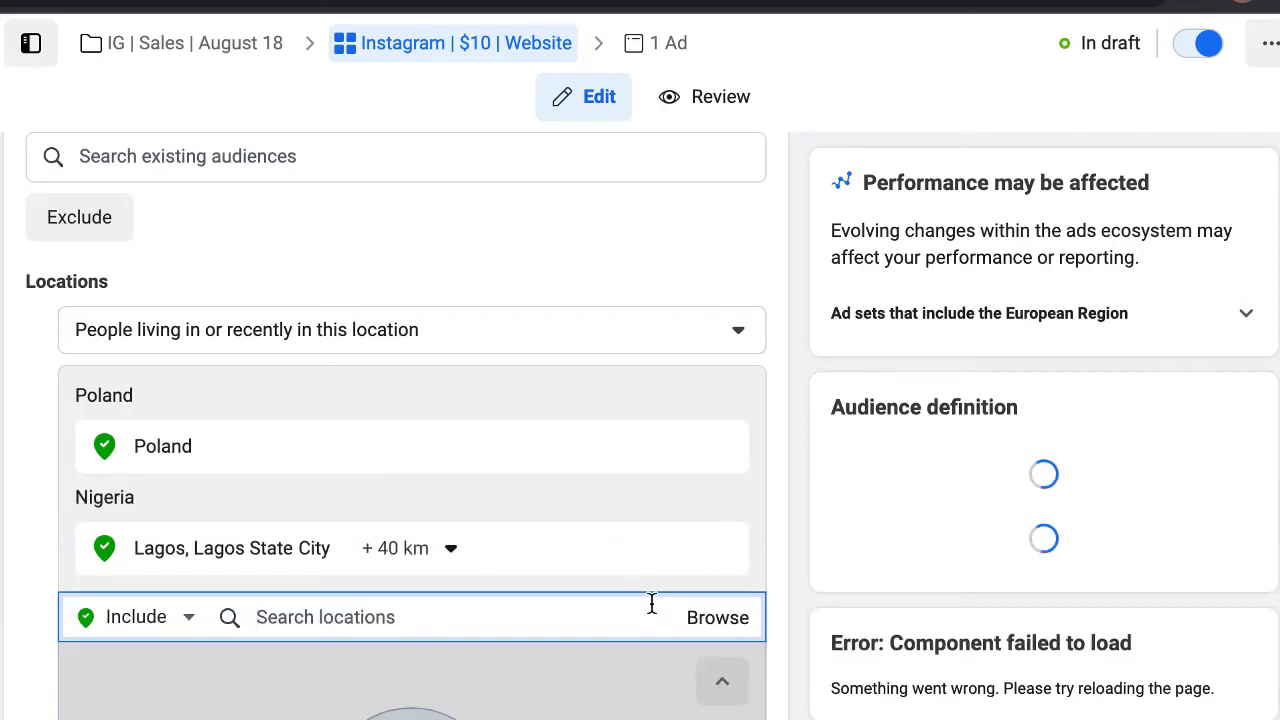
text(Abuja)
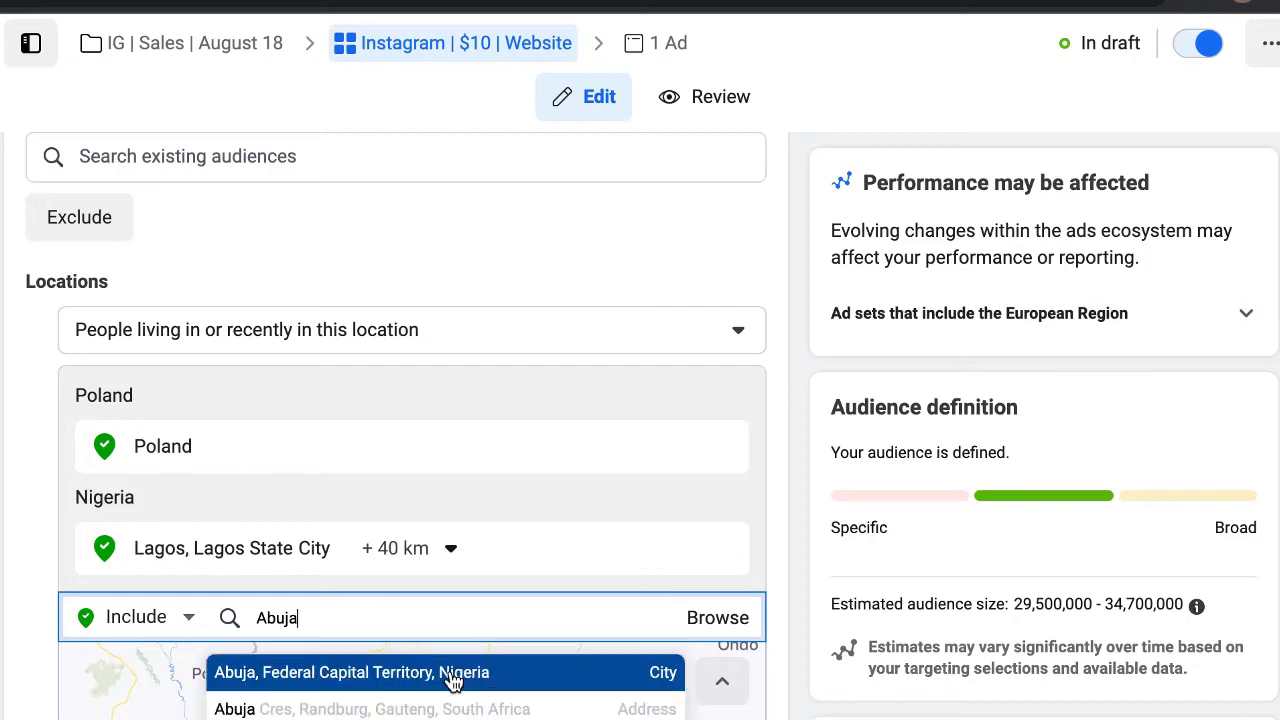
click(452, 680)
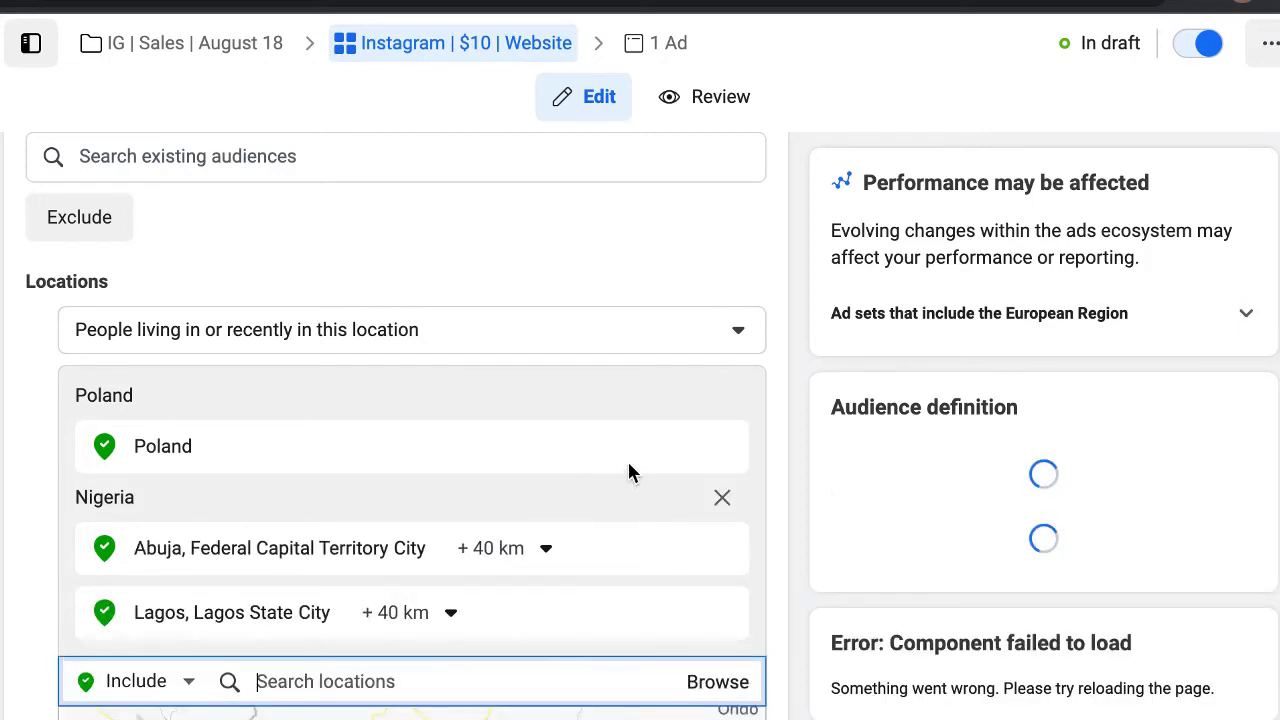
Remove Poland from the audience's locations and target only people living in this location.
click(722, 447)
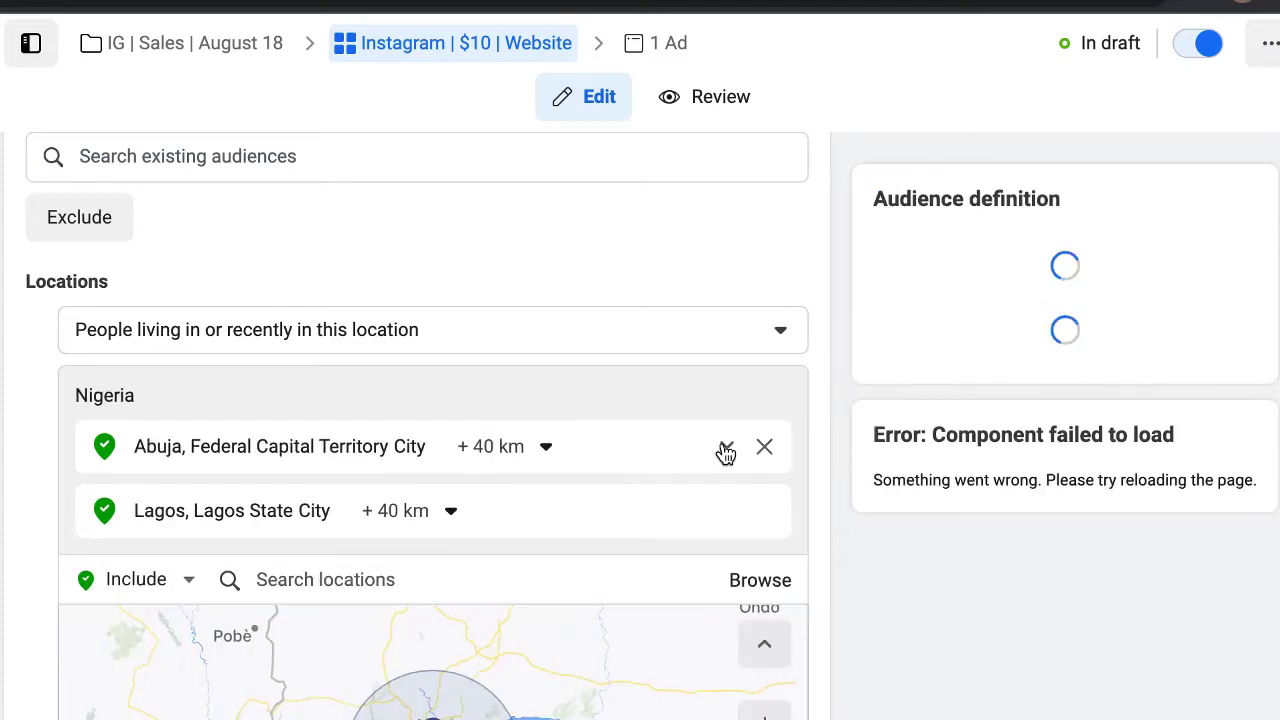
click(613, 318)
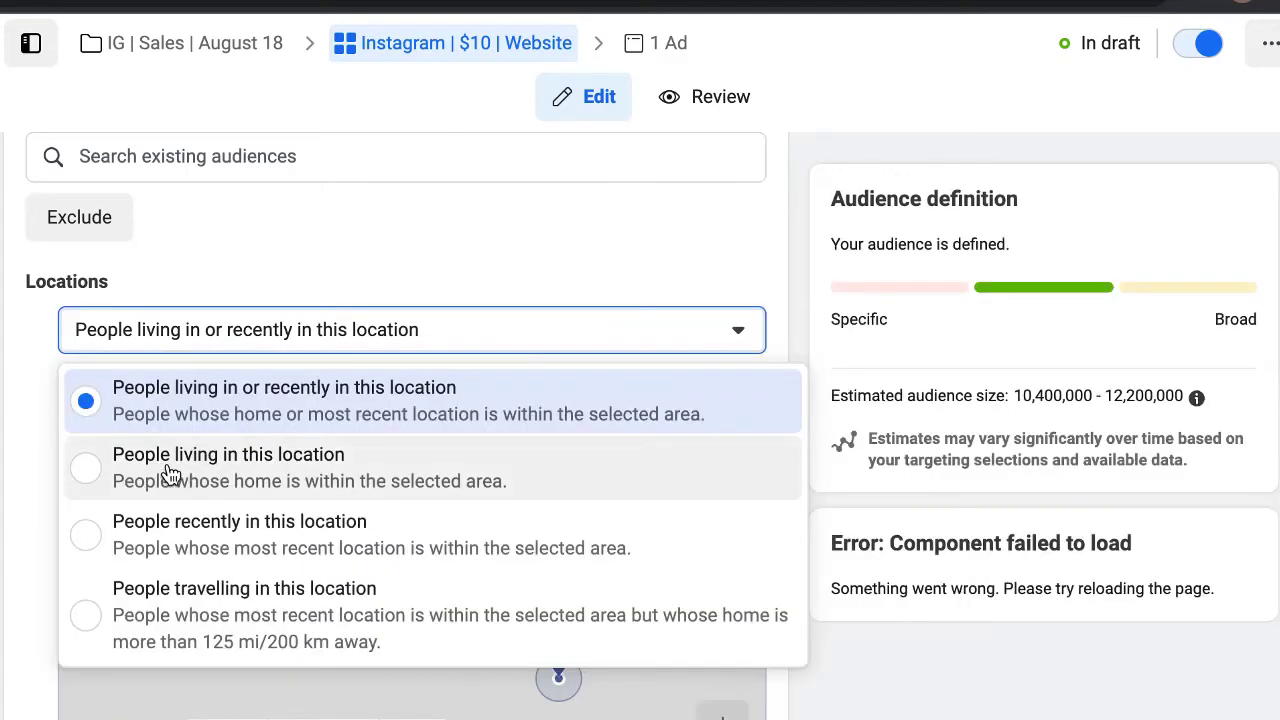
click(178, 476)
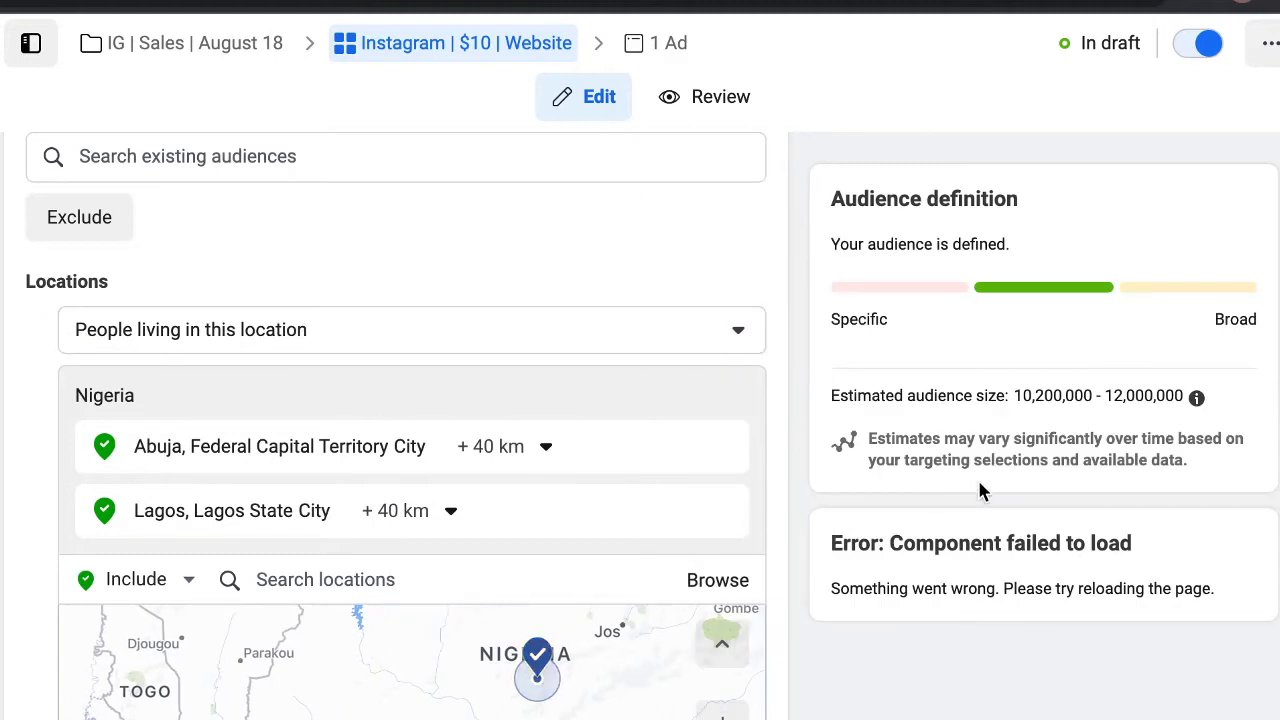
Open the audience's age range for editing.
scroll(397, 424, down, 5)
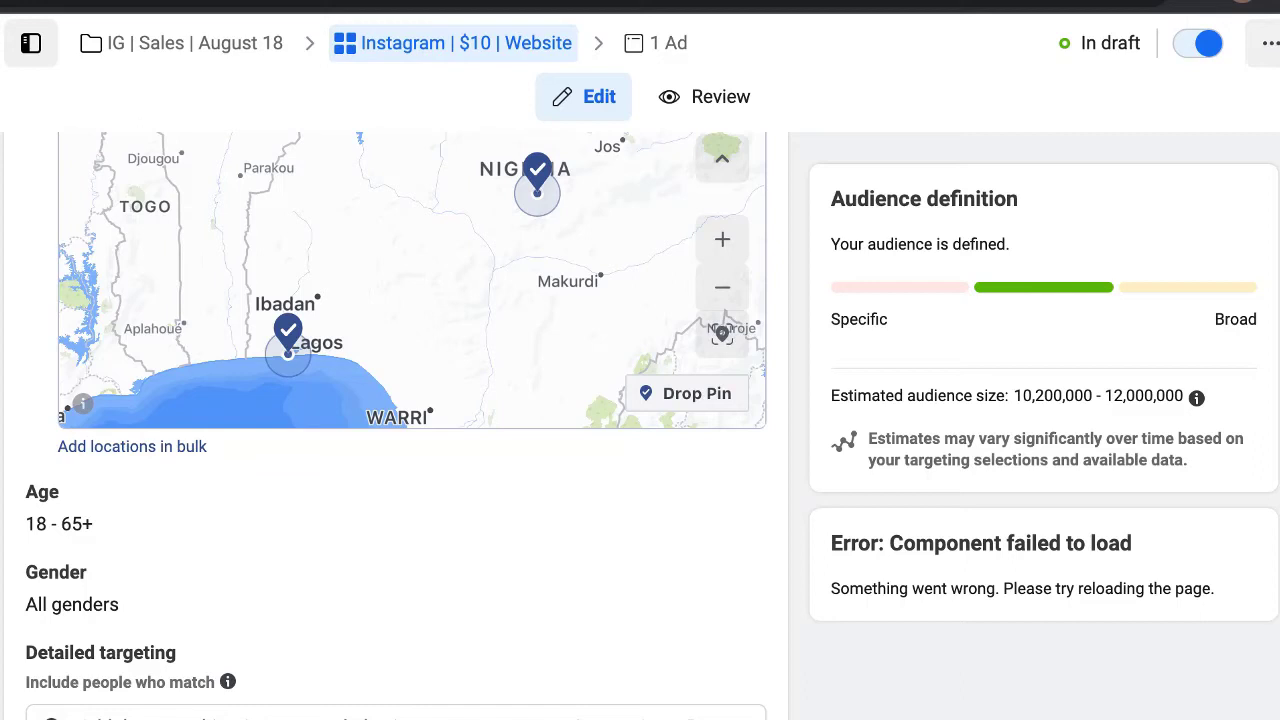
scroll(562, 492, down, 2)
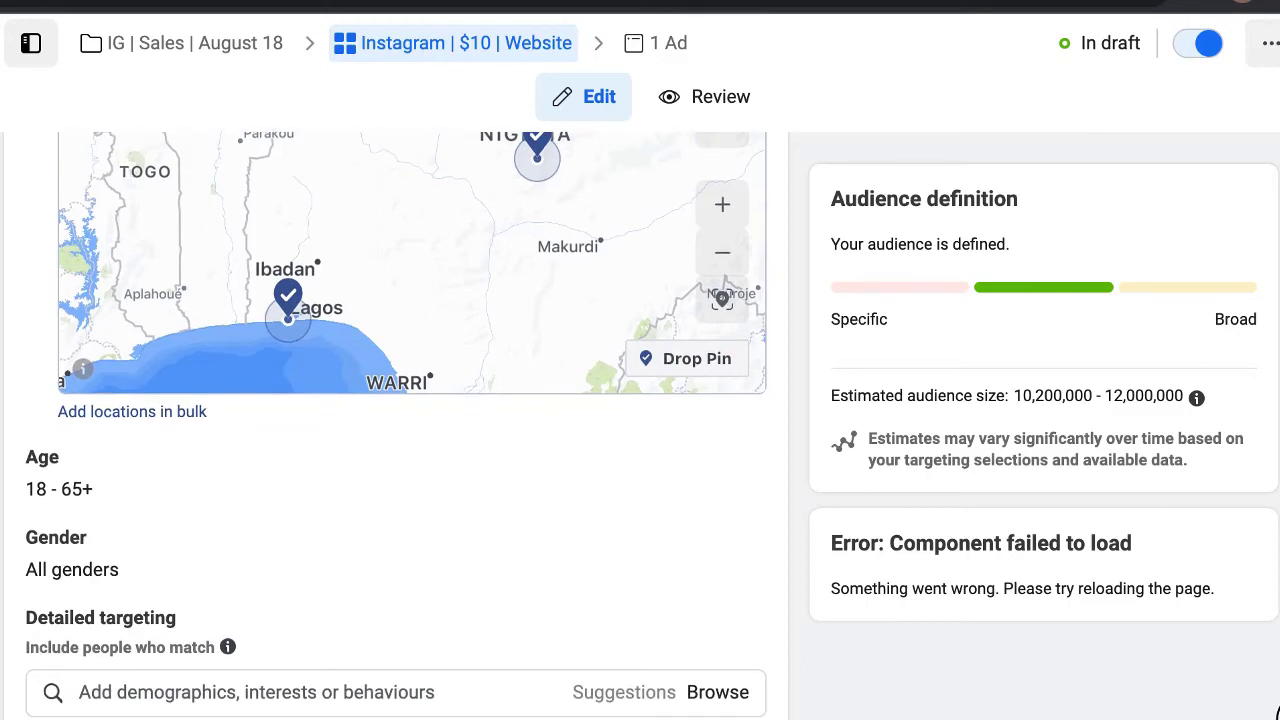
click(734, 435)
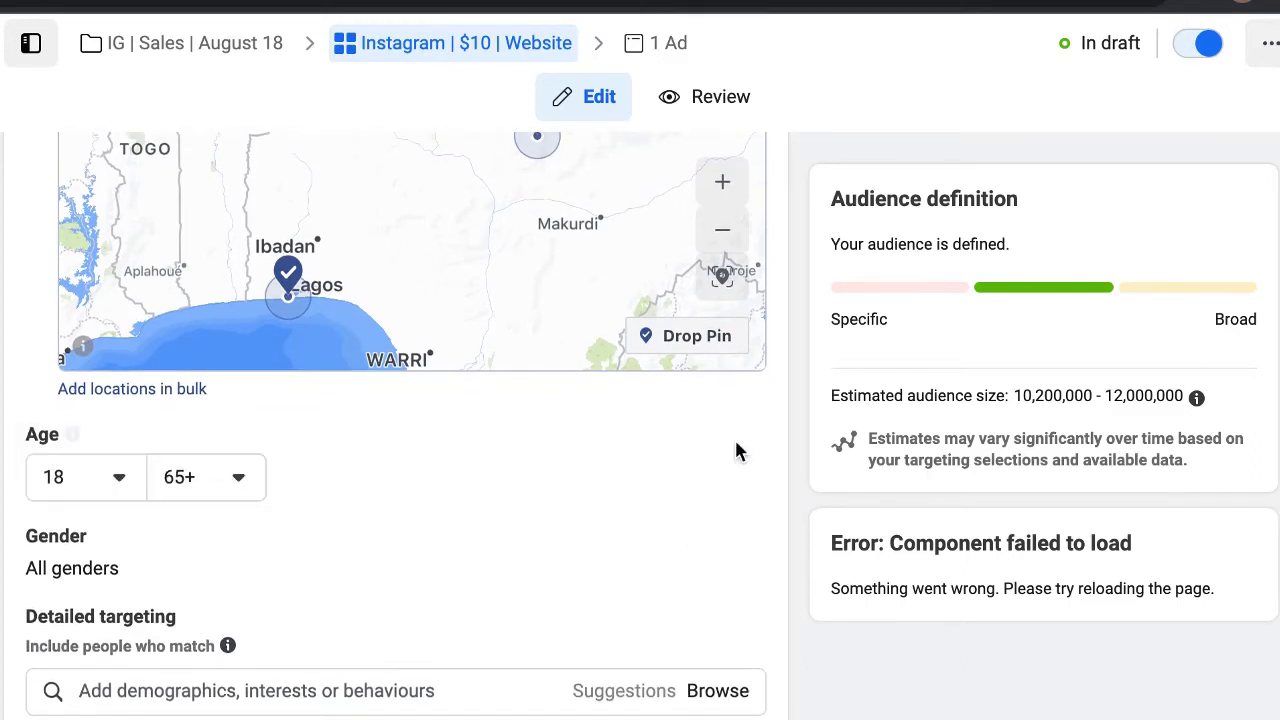
click(118, 477)
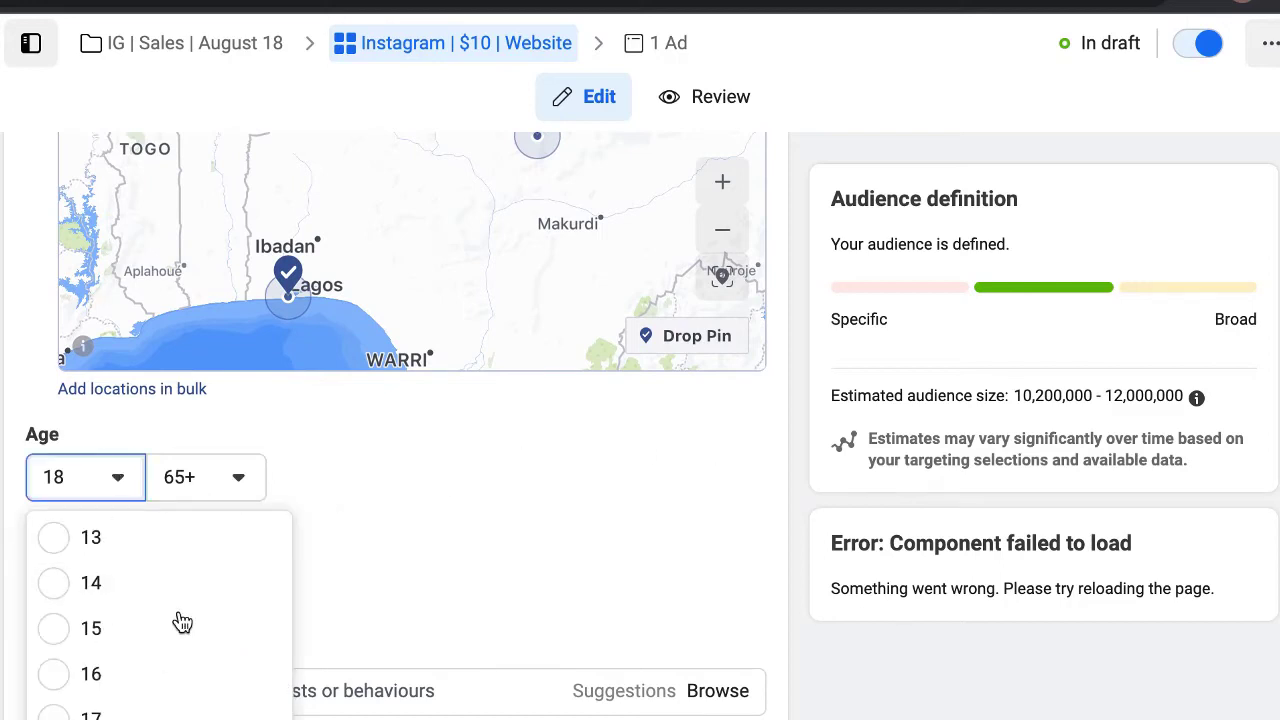
click(243, 482)
click(243, 482)
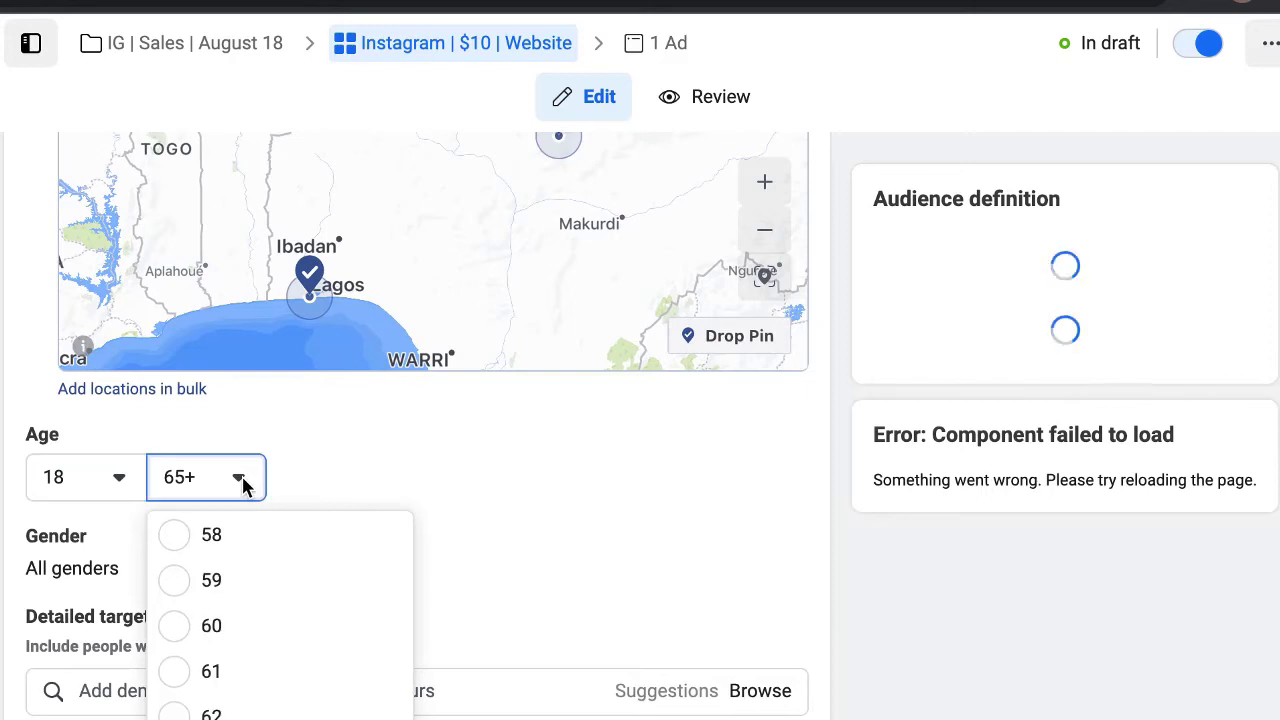
scroll(280, 615, up, 10)
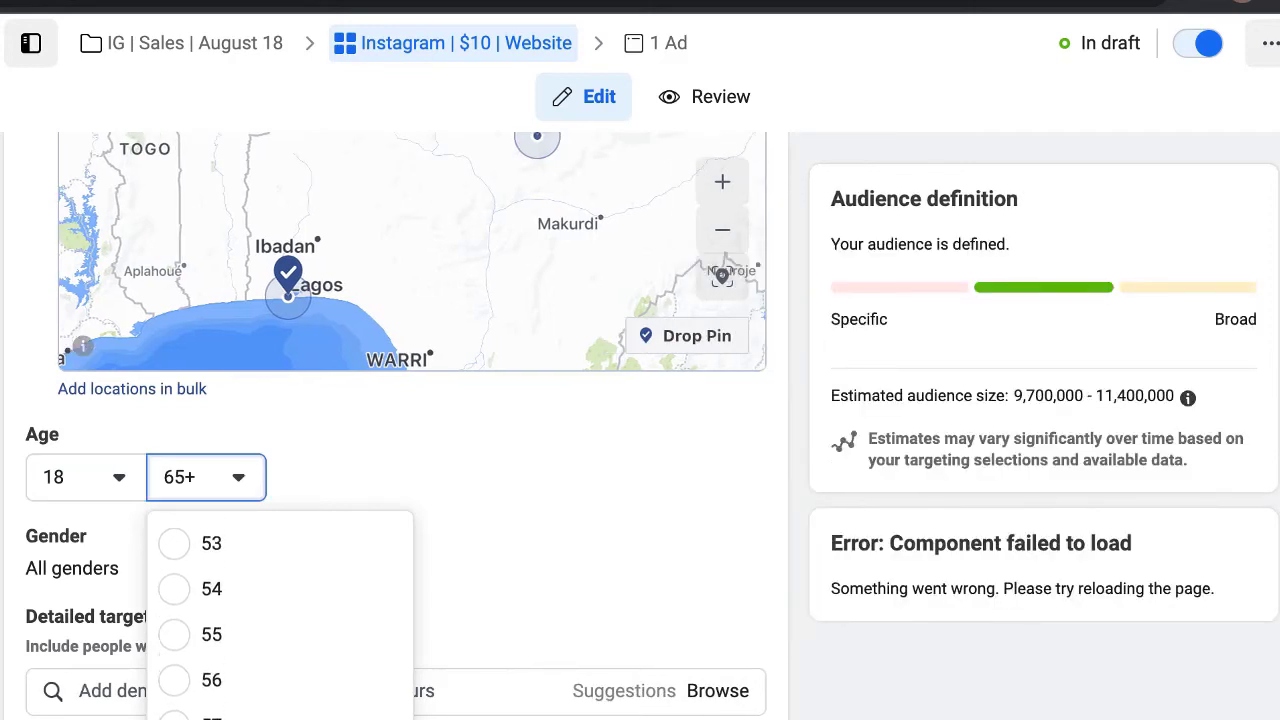
scroll(280, 650, up, 1)
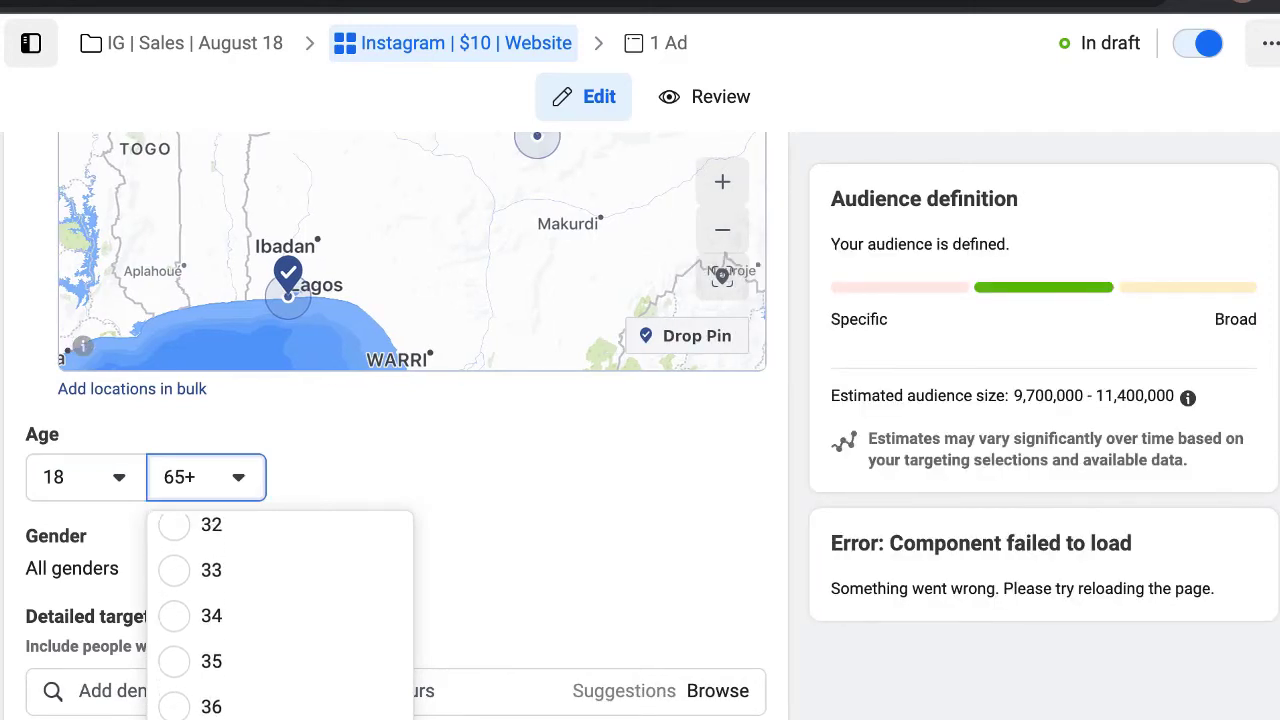
scroll(280, 650, down, 3)
scroll(280, 615, down, 2)
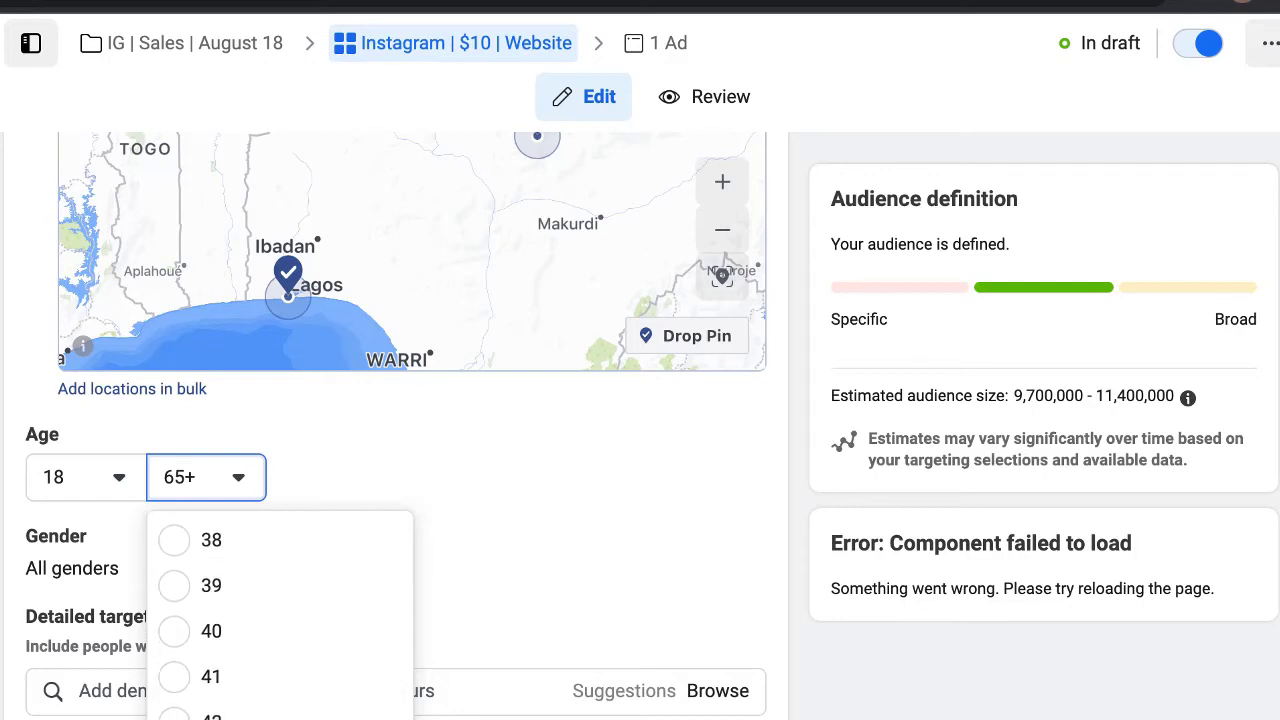
click(755, 452)
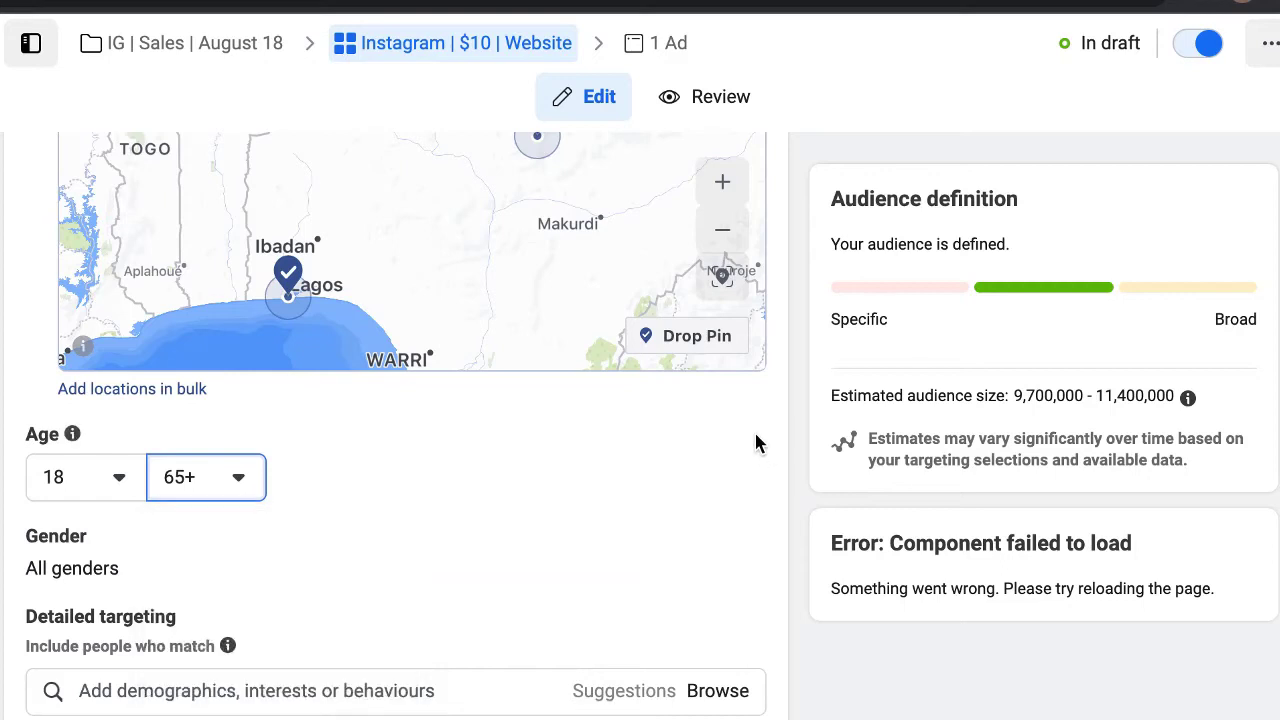
Set the audience's maximum age to 45.
click(243, 477)
scroll(271, 690, up, 7)
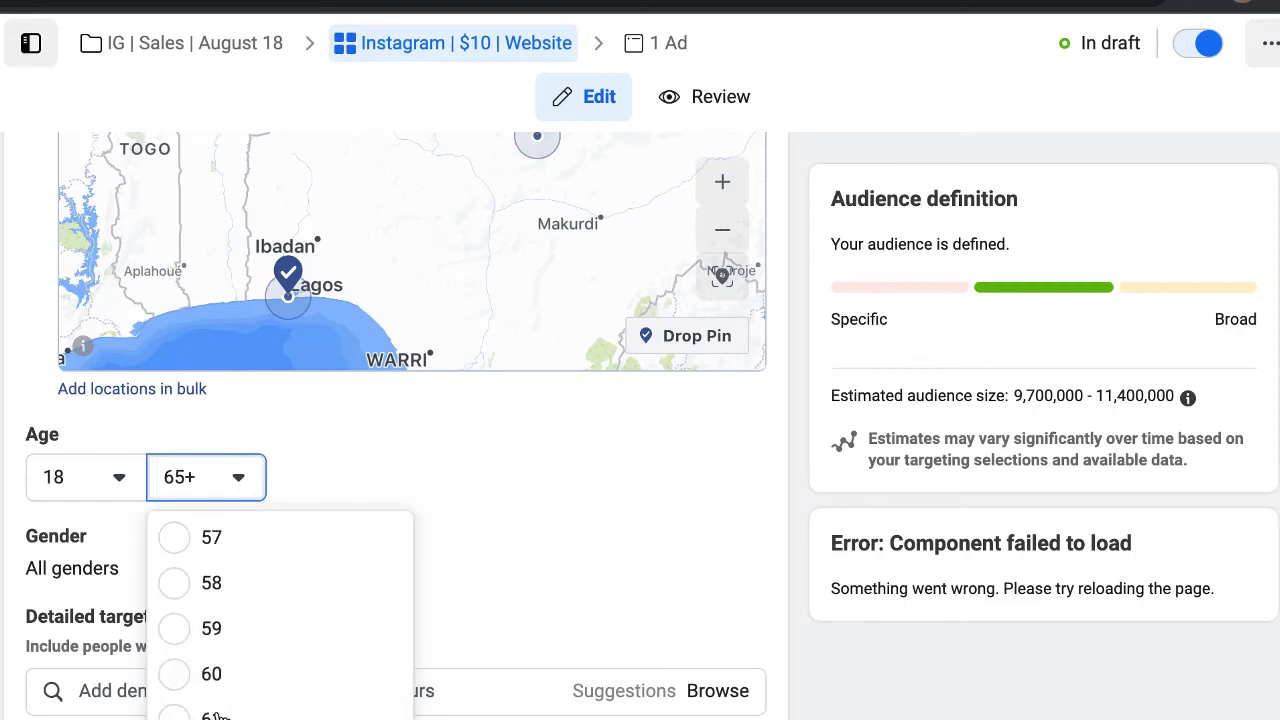
scroll(271, 690, up, 4)
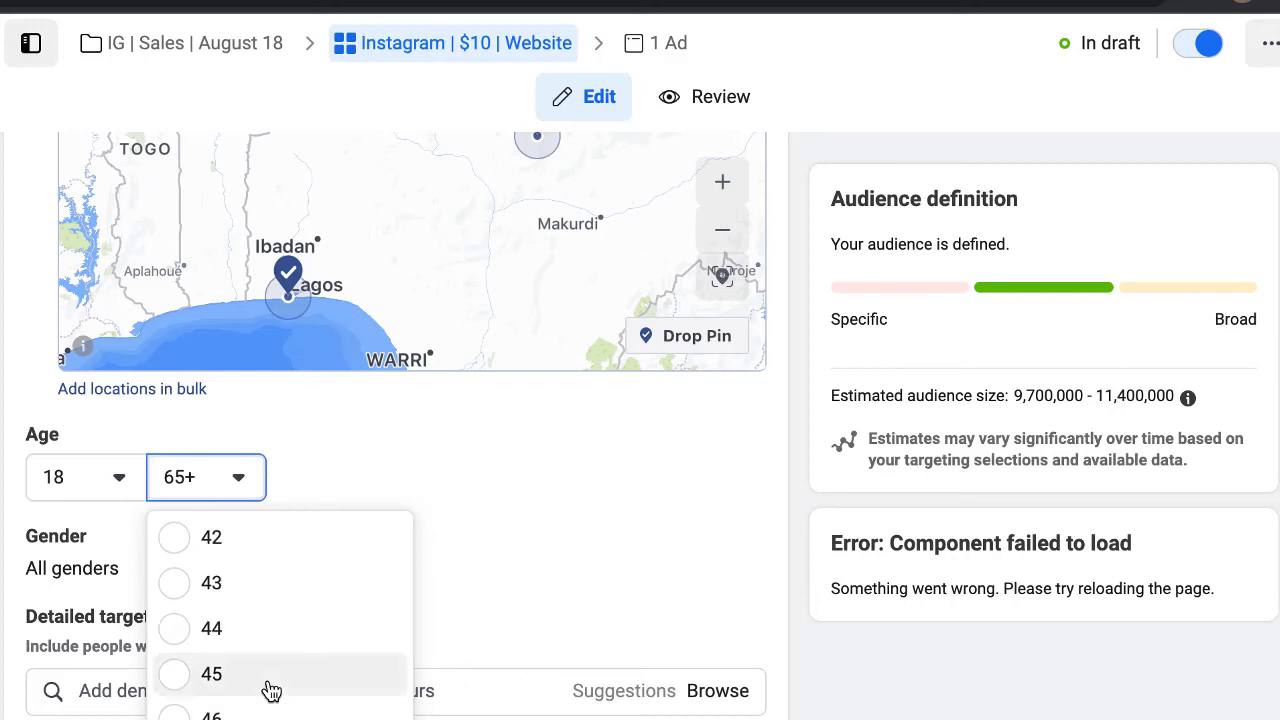
scroll(280, 615, down, 1)
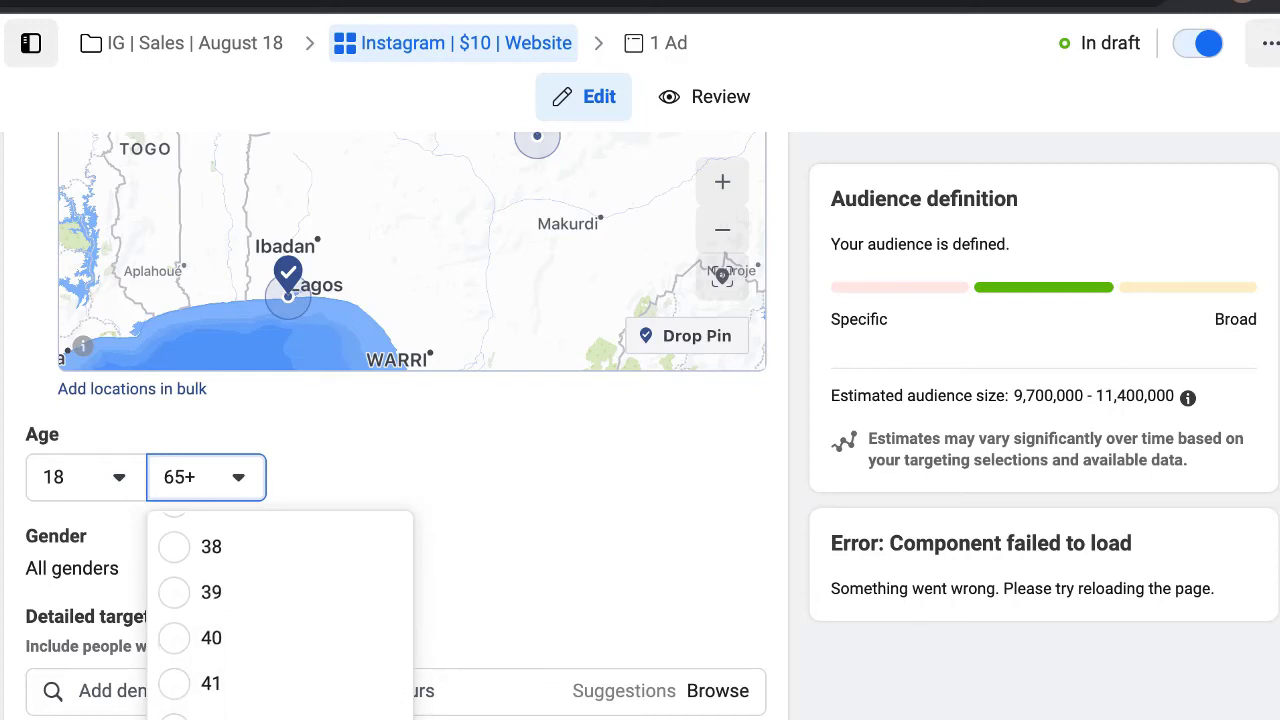
click(270, 716)
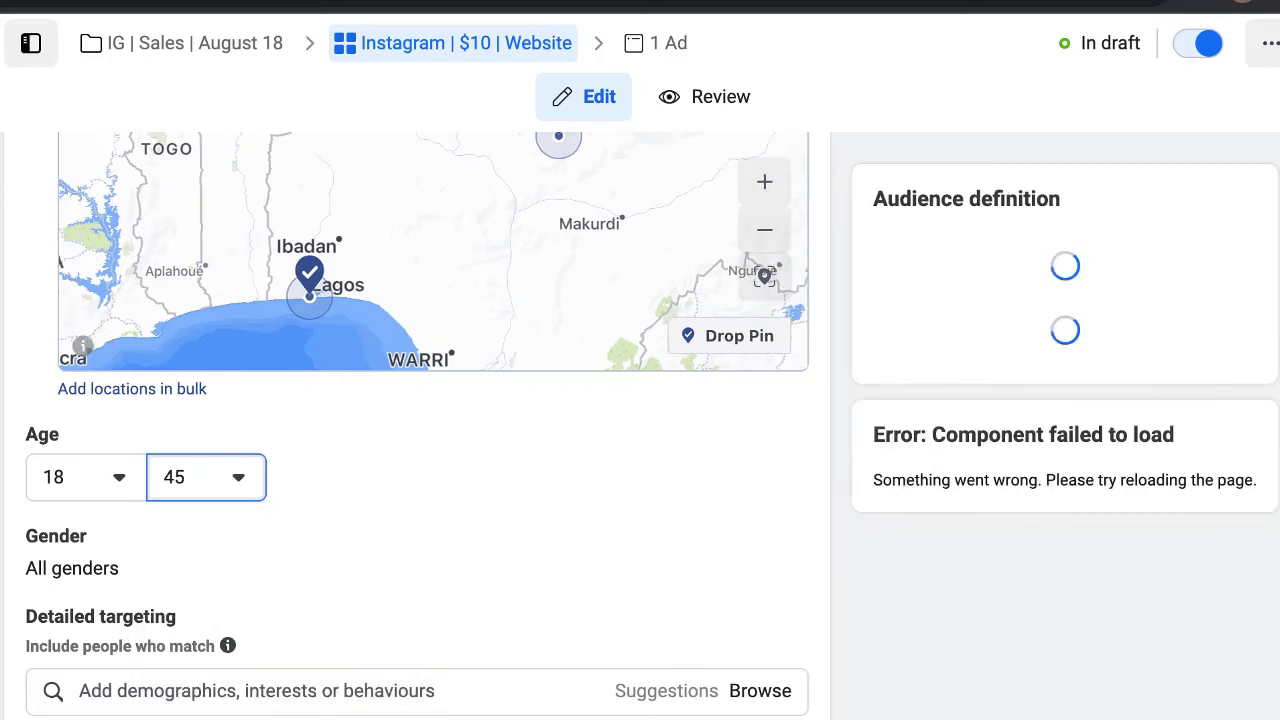
click(757, 456)
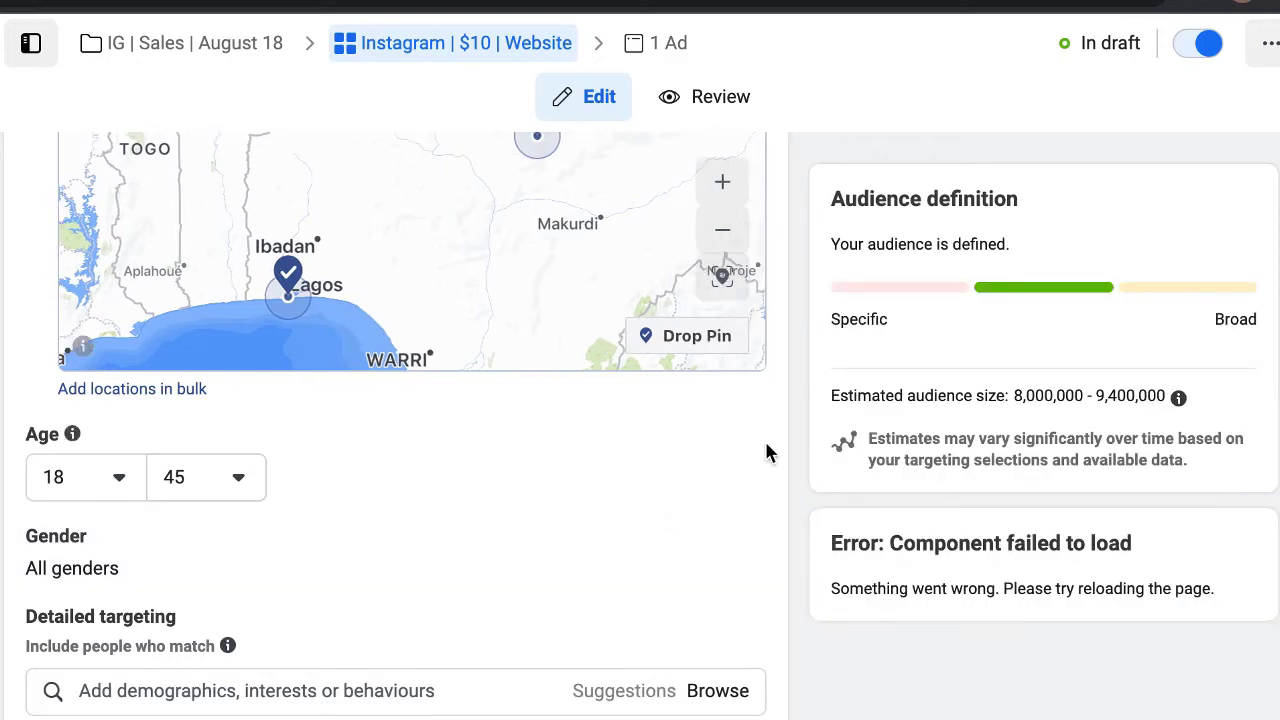
Add the Engaged shoppers purchase behaviour to the audience's detailed targeting.
scroll(396, 425, down, 2)
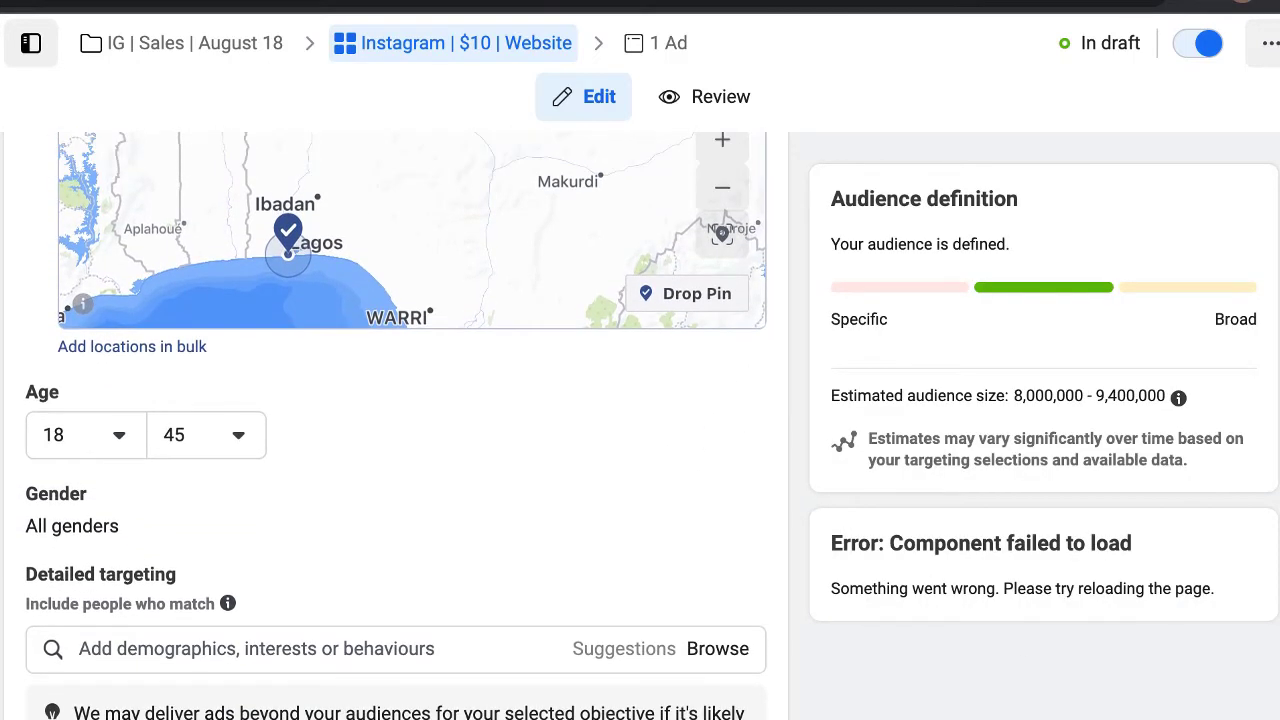
scroll(396, 425, down, 5)
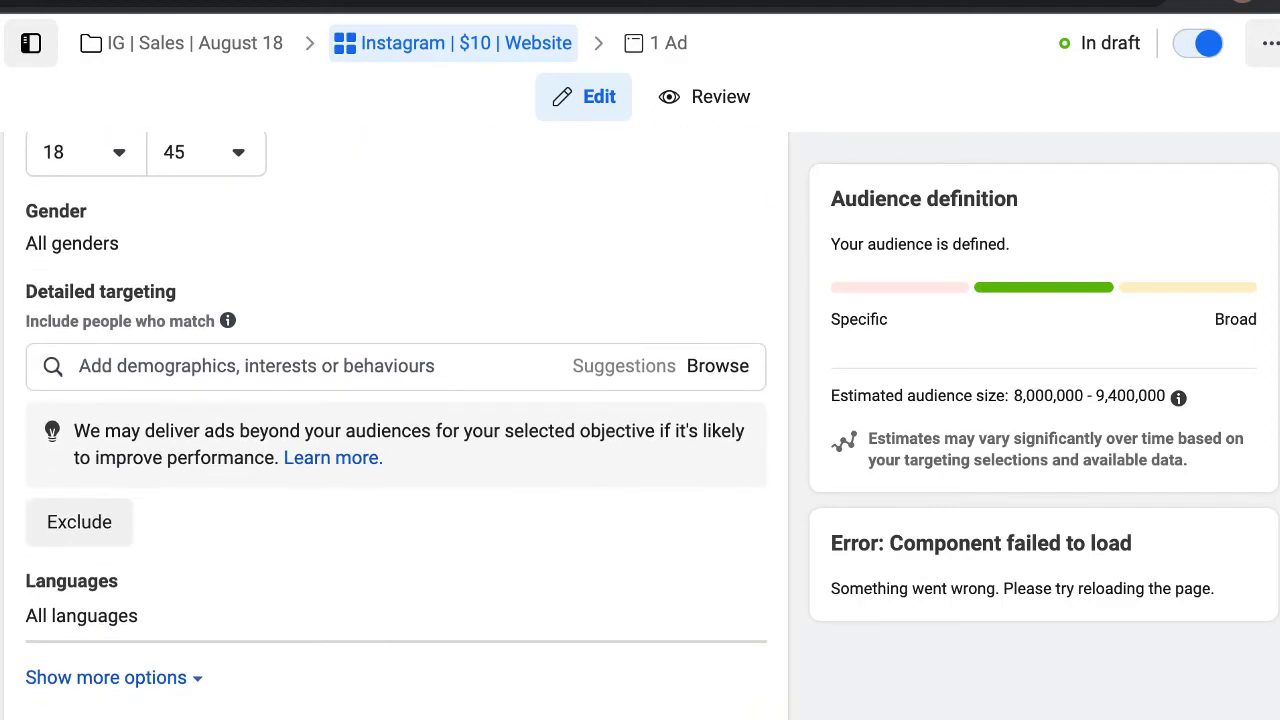
click(418, 345)
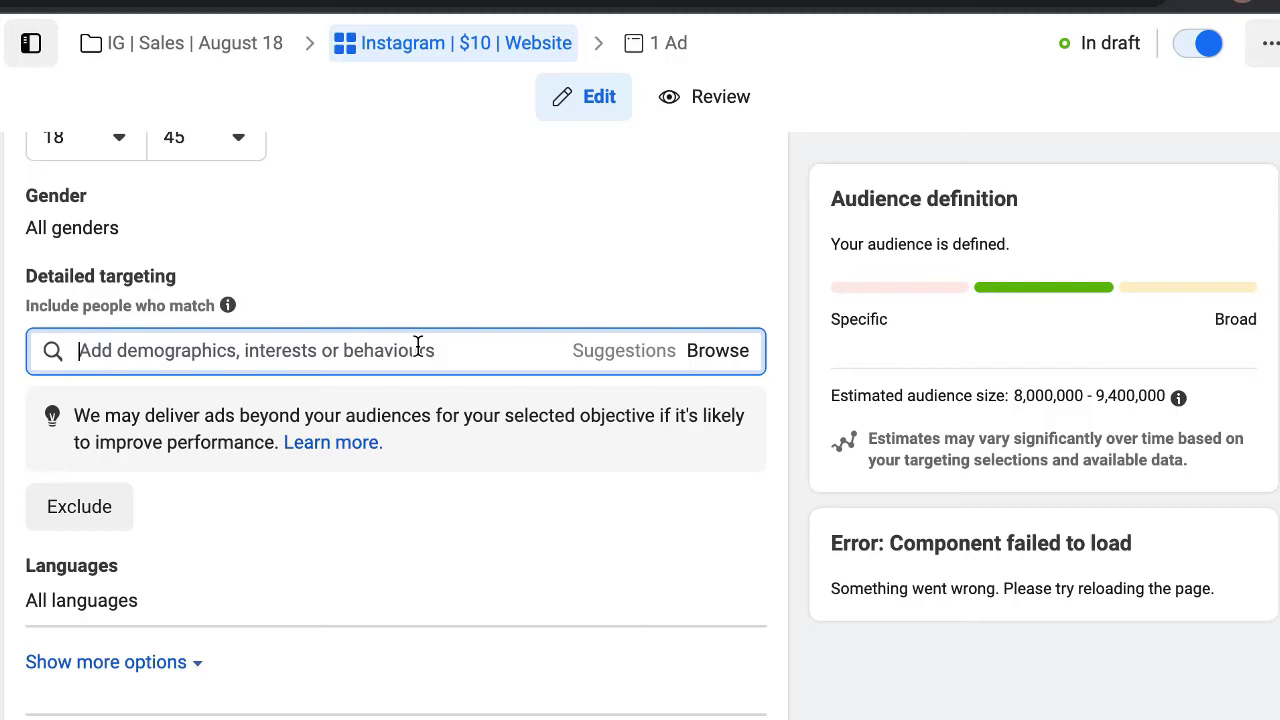
text(engaged)
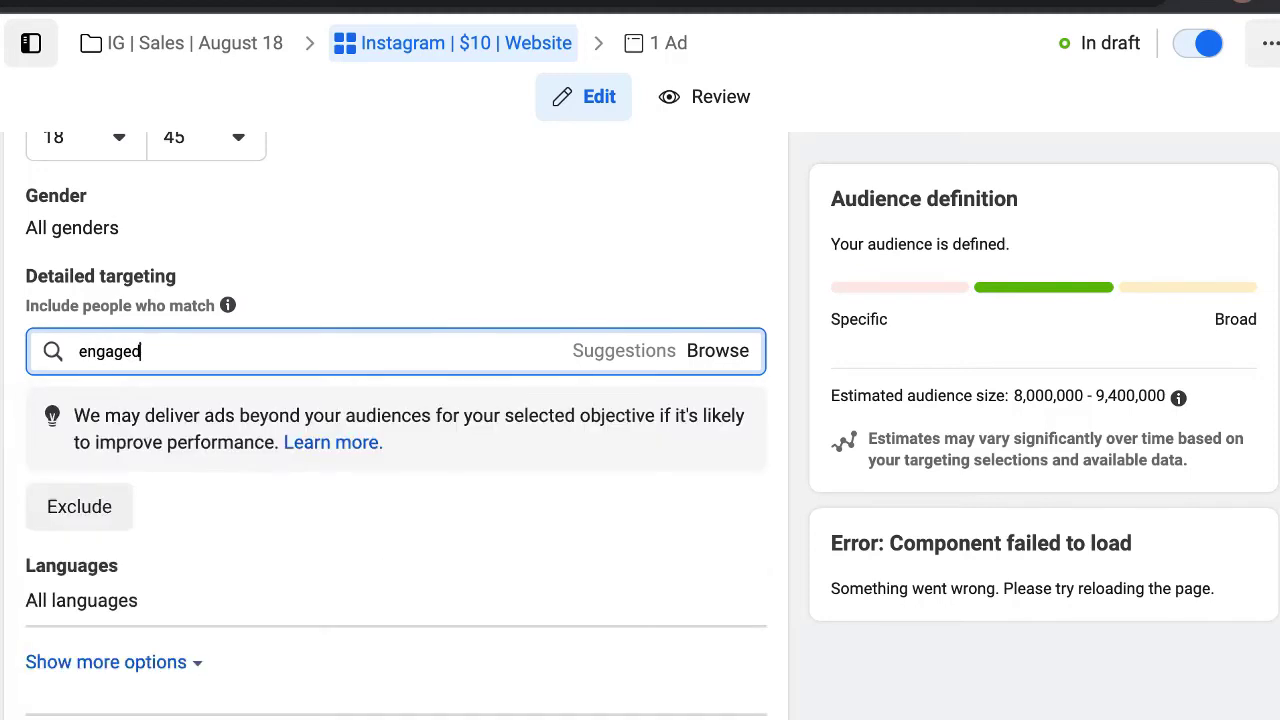
text( shopp)
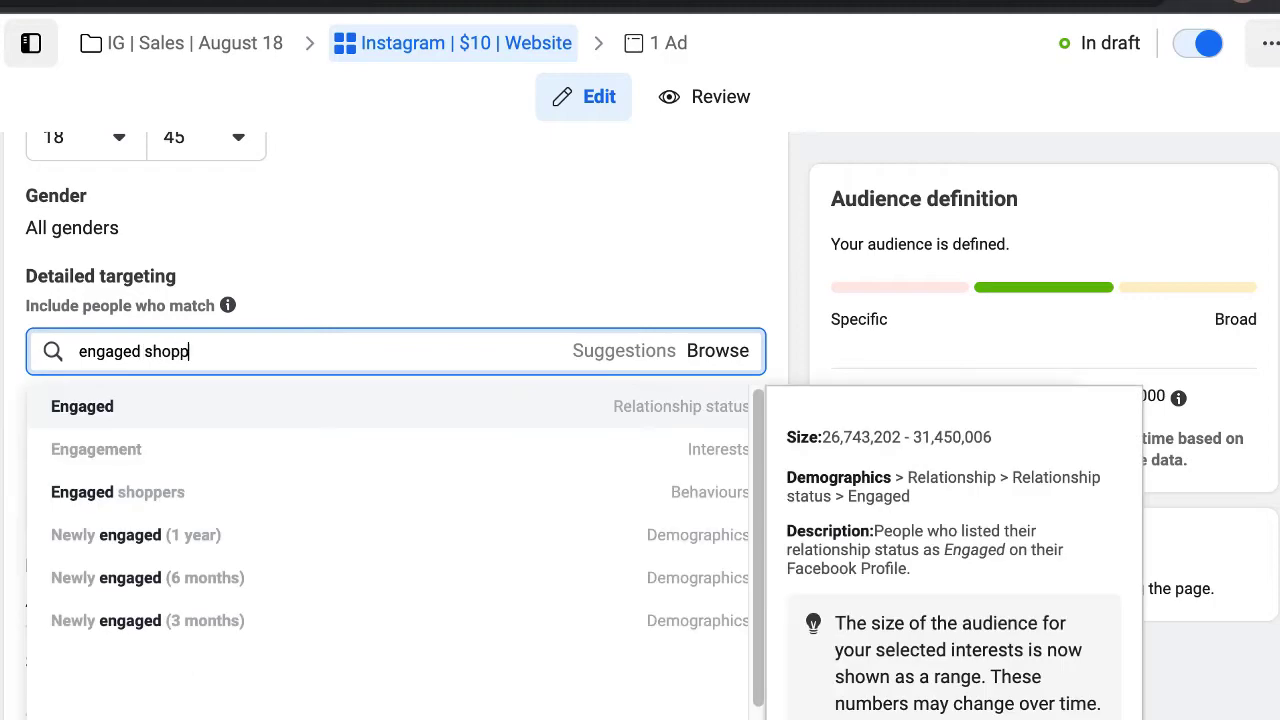
text(er)
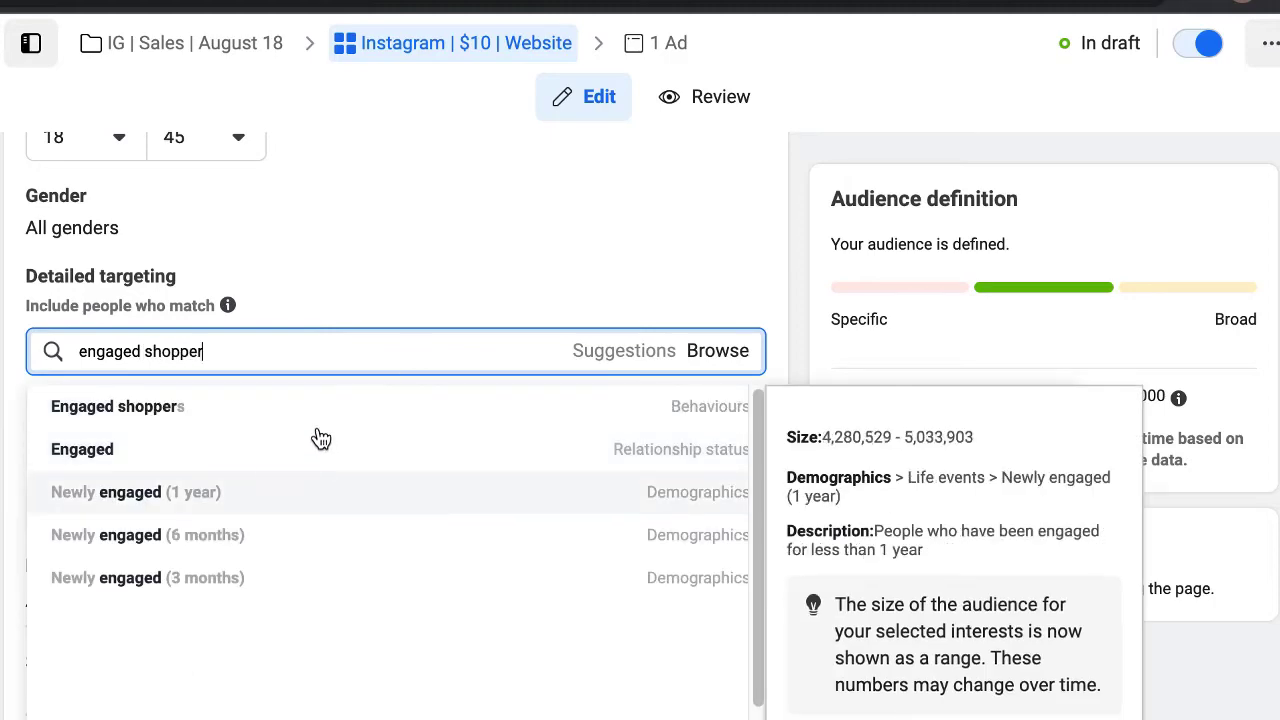
click(376, 404)
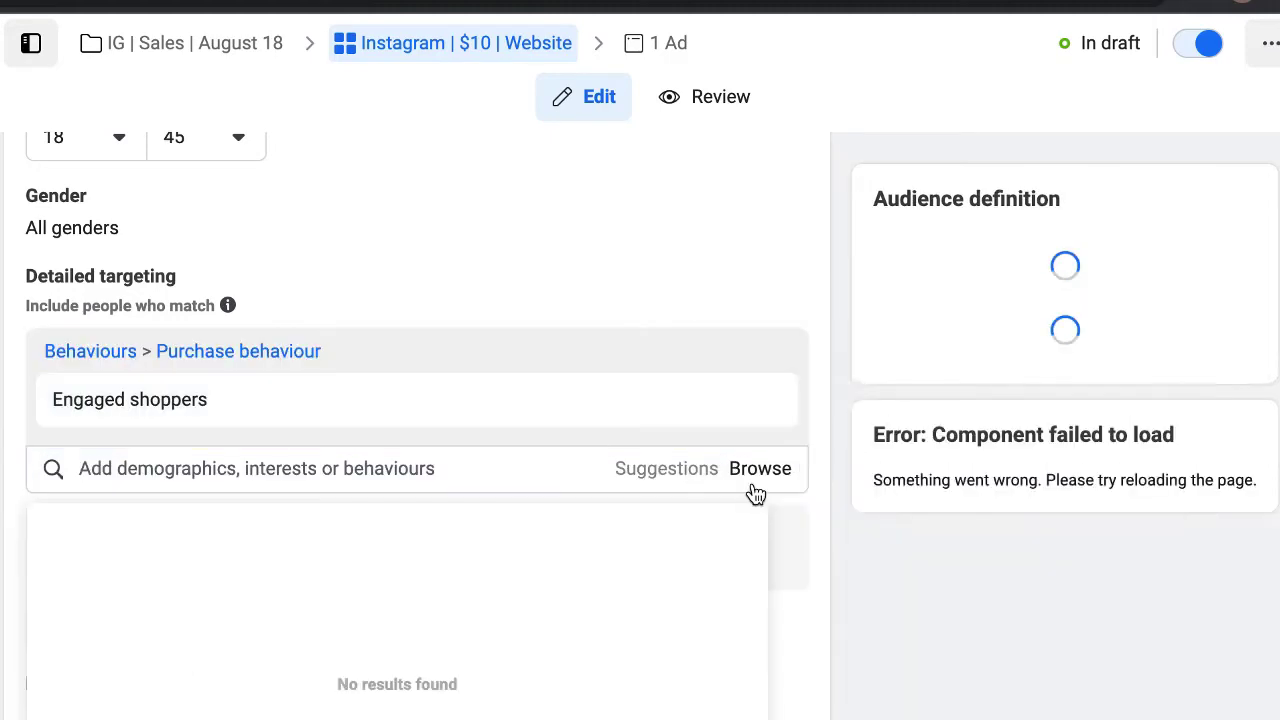
click(836, 392)
click(836, 390)
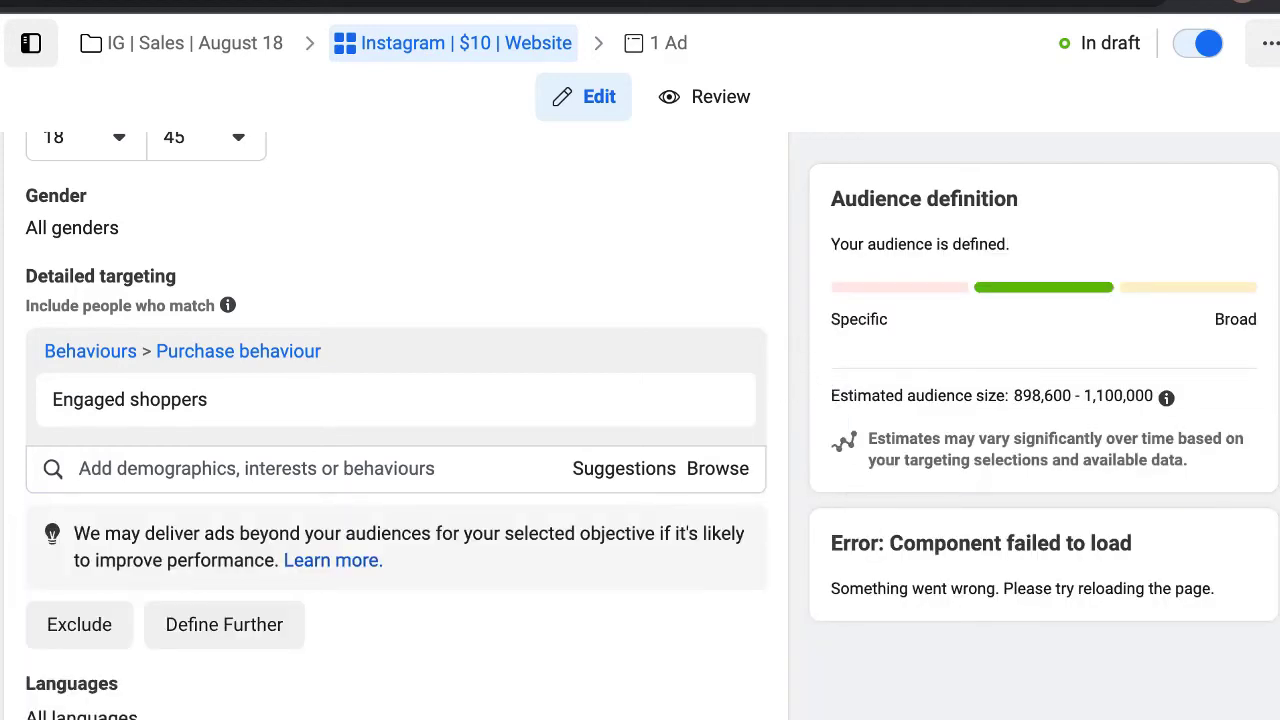
scroll(396, 425, down, 3)
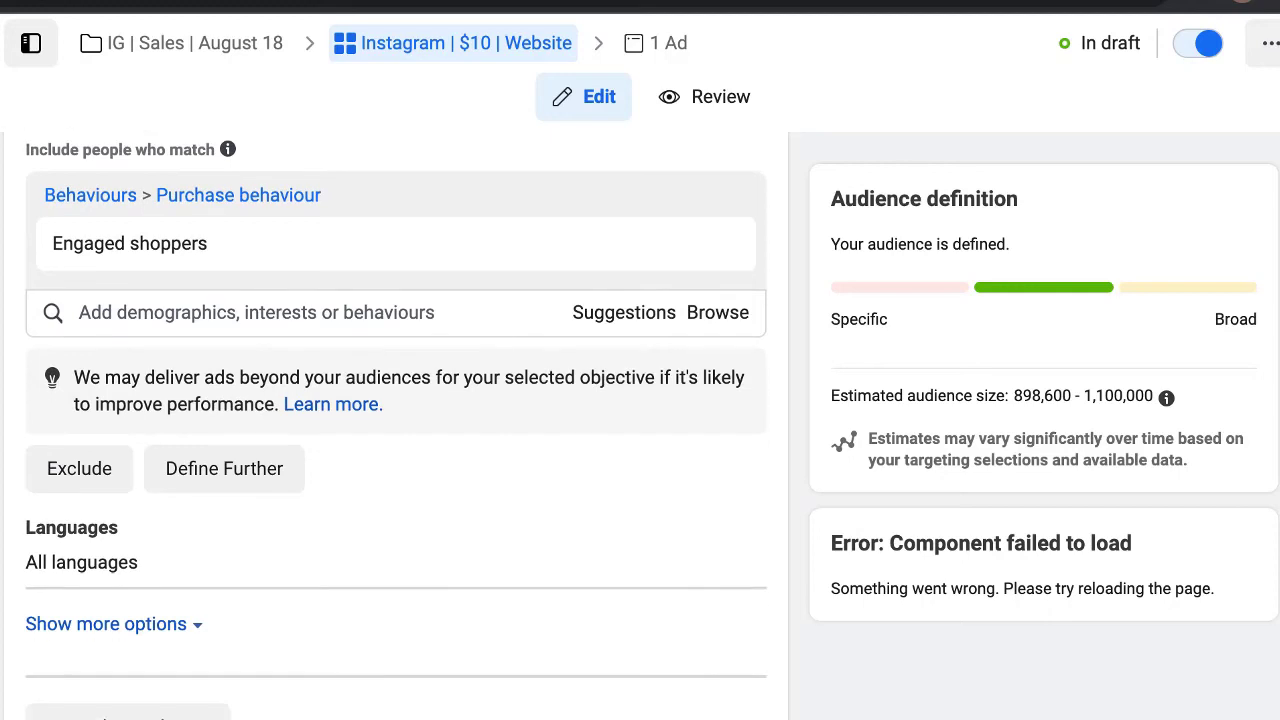
scroll(396, 425, up, 1)
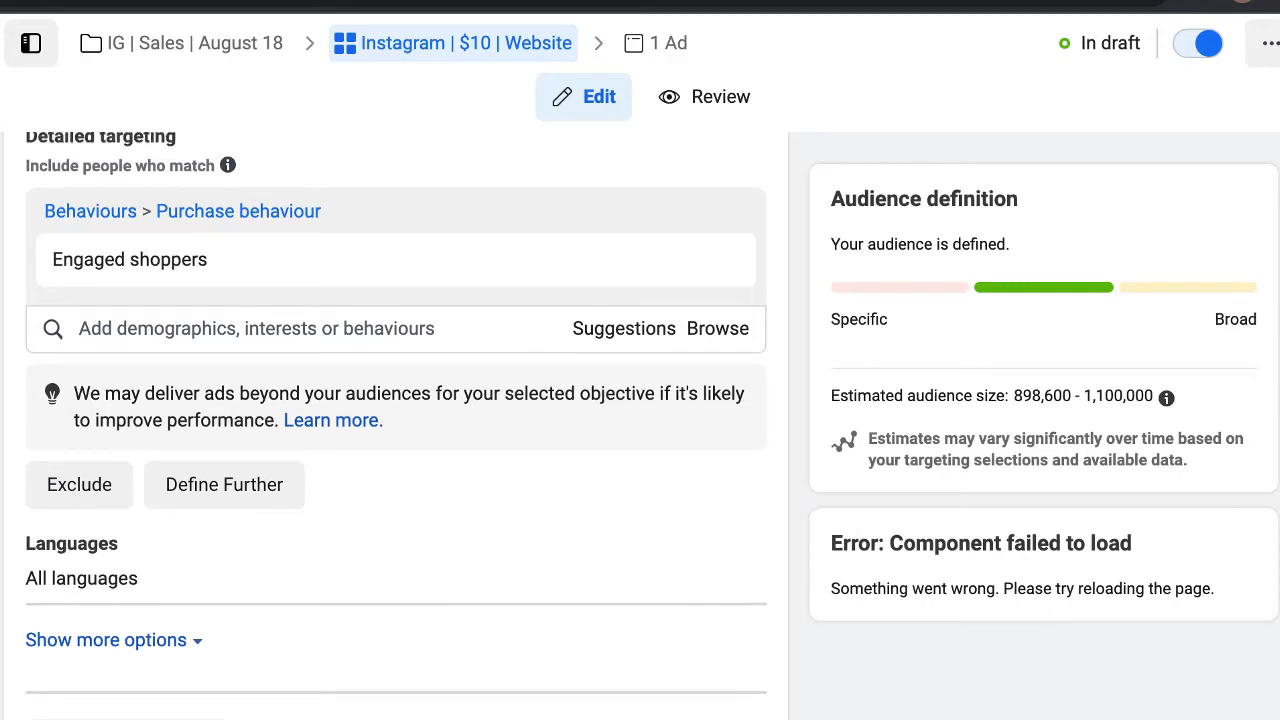
Limit the manual placements to Instagram by deselecting the Audience Network, Facebook and Messenger platforms.
scroll(396, 425, down, 1)
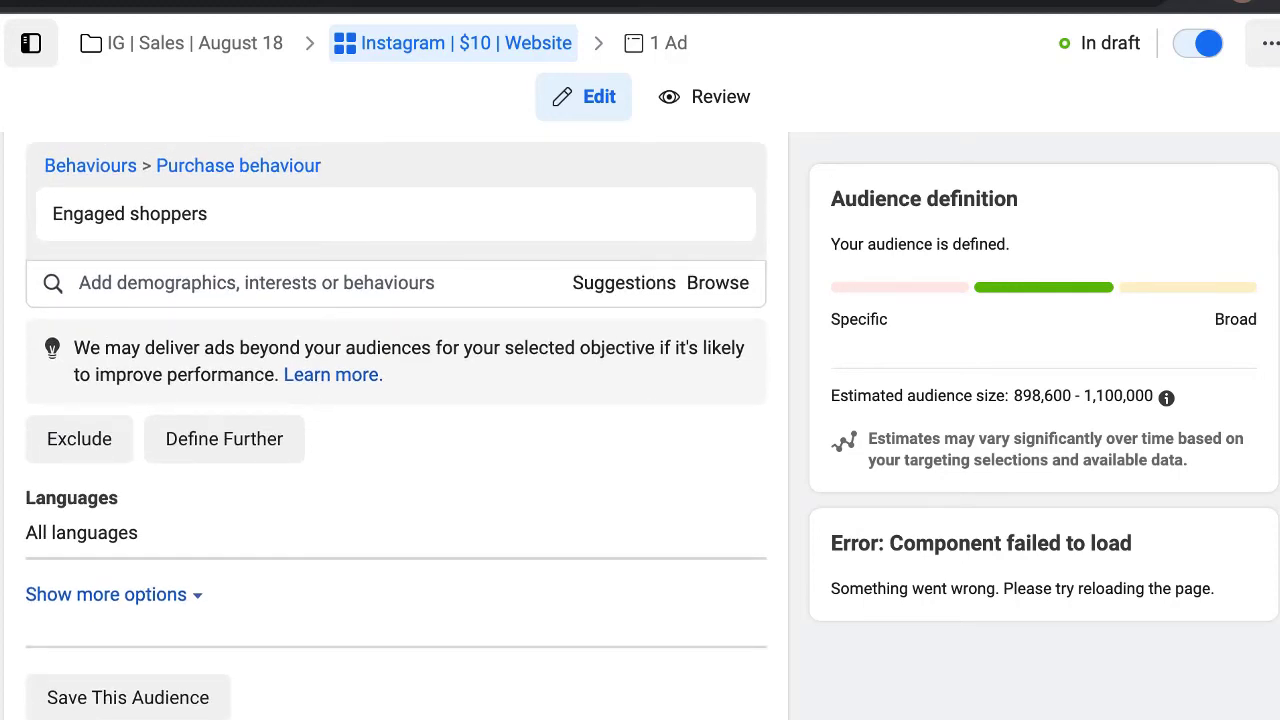
scroll(396, 425, down, 4)
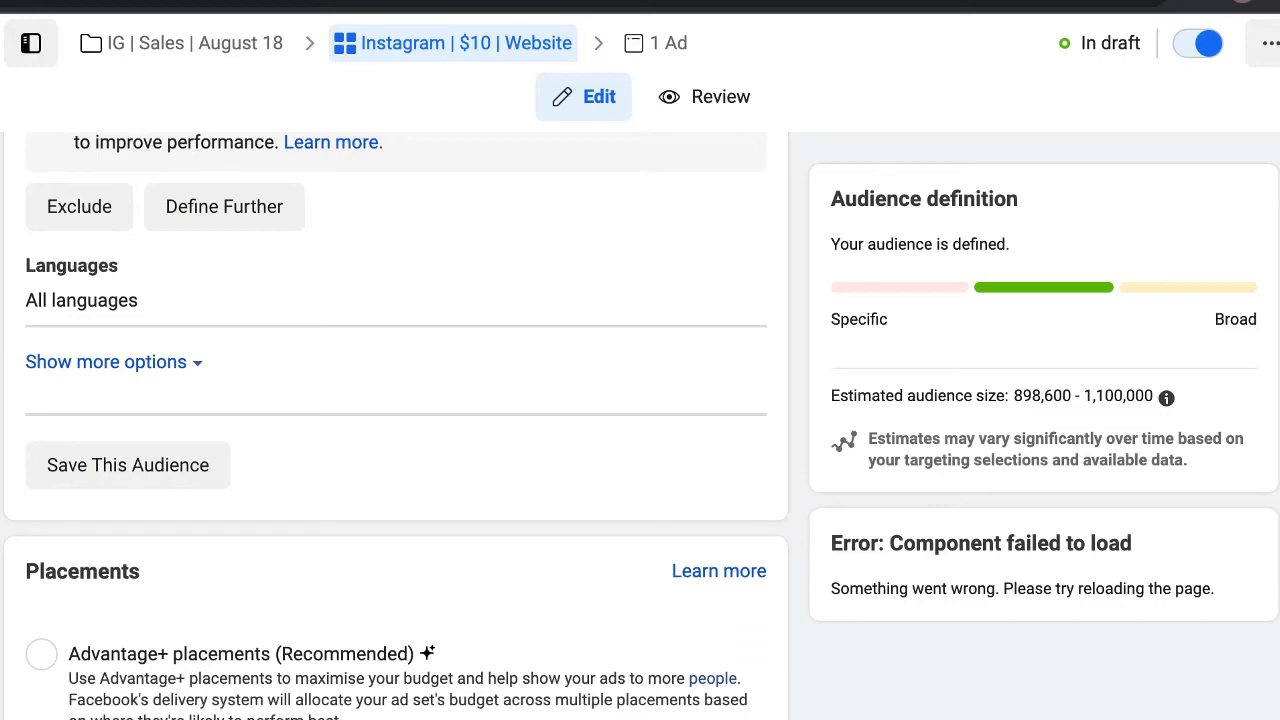
scroll(438, 642, down, 5)
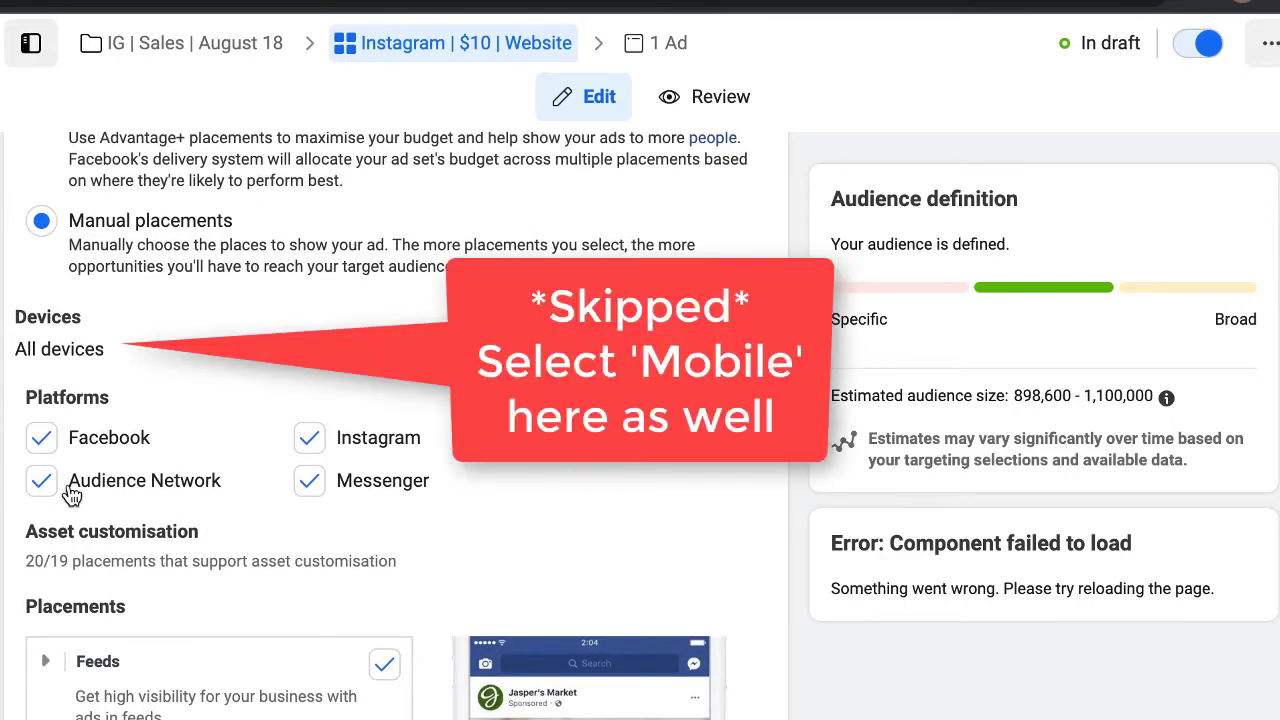
click(44, 480)
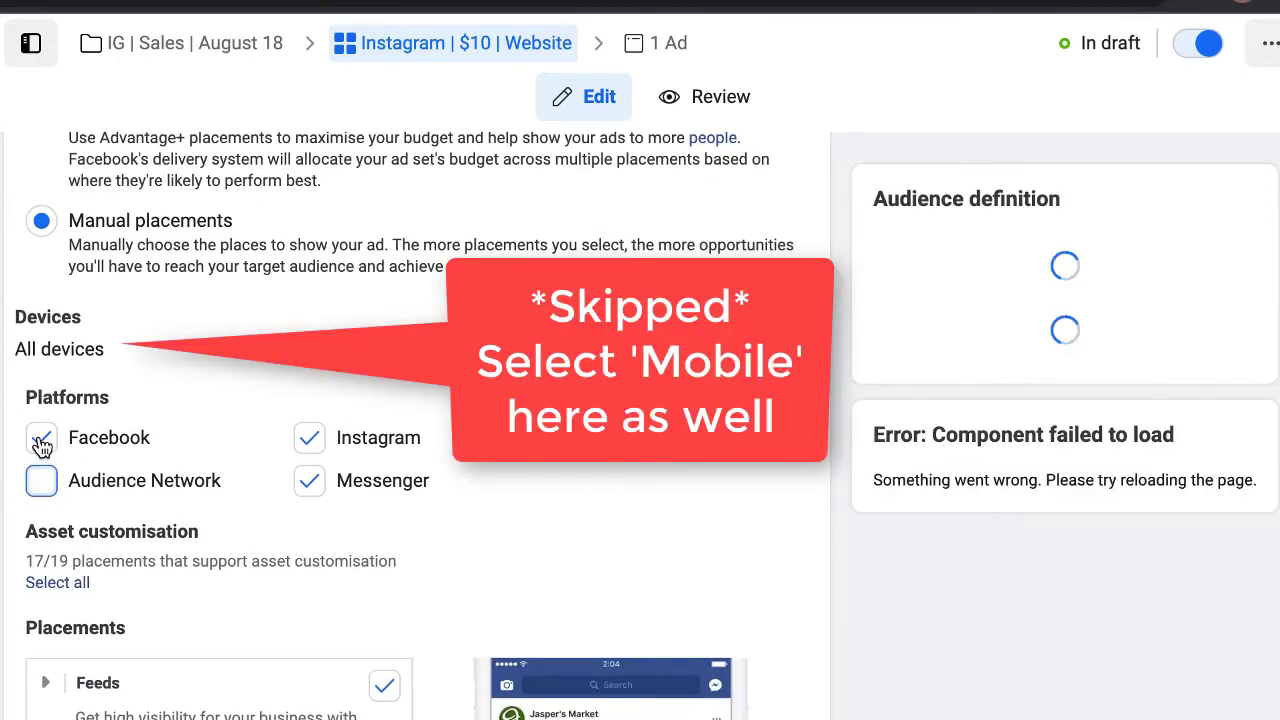
click(41, 441)
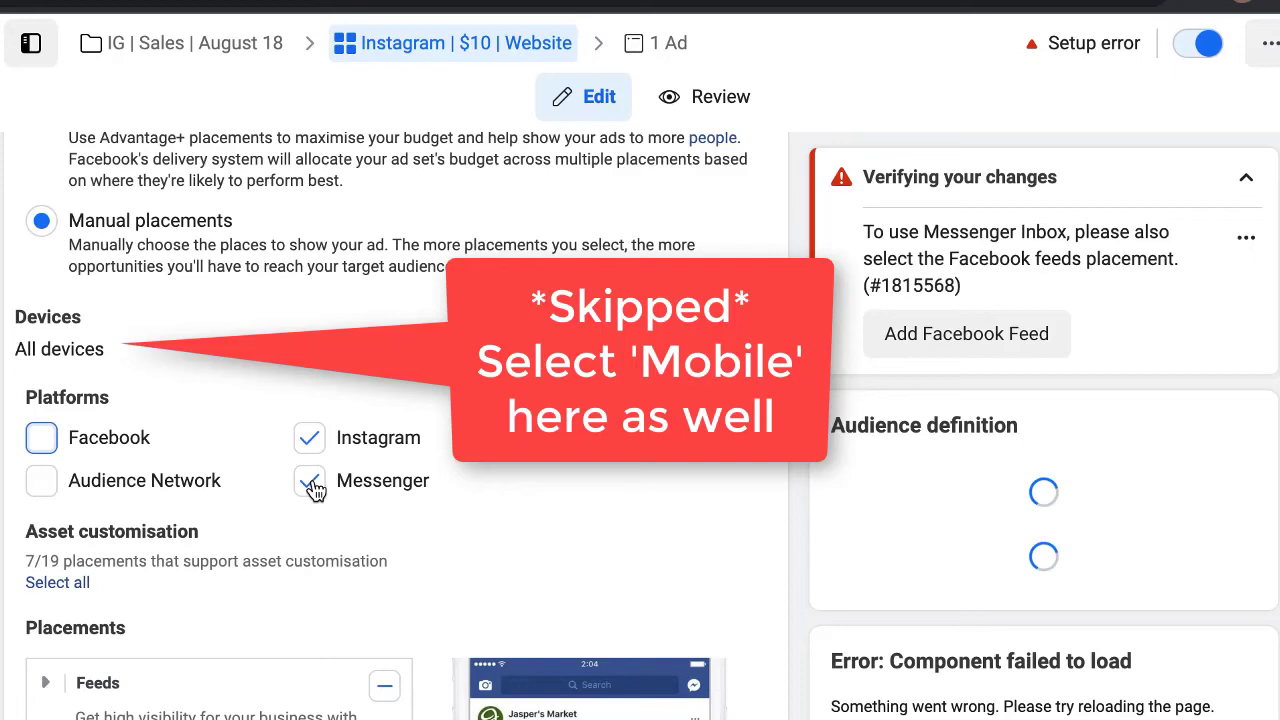
click(310, 482)
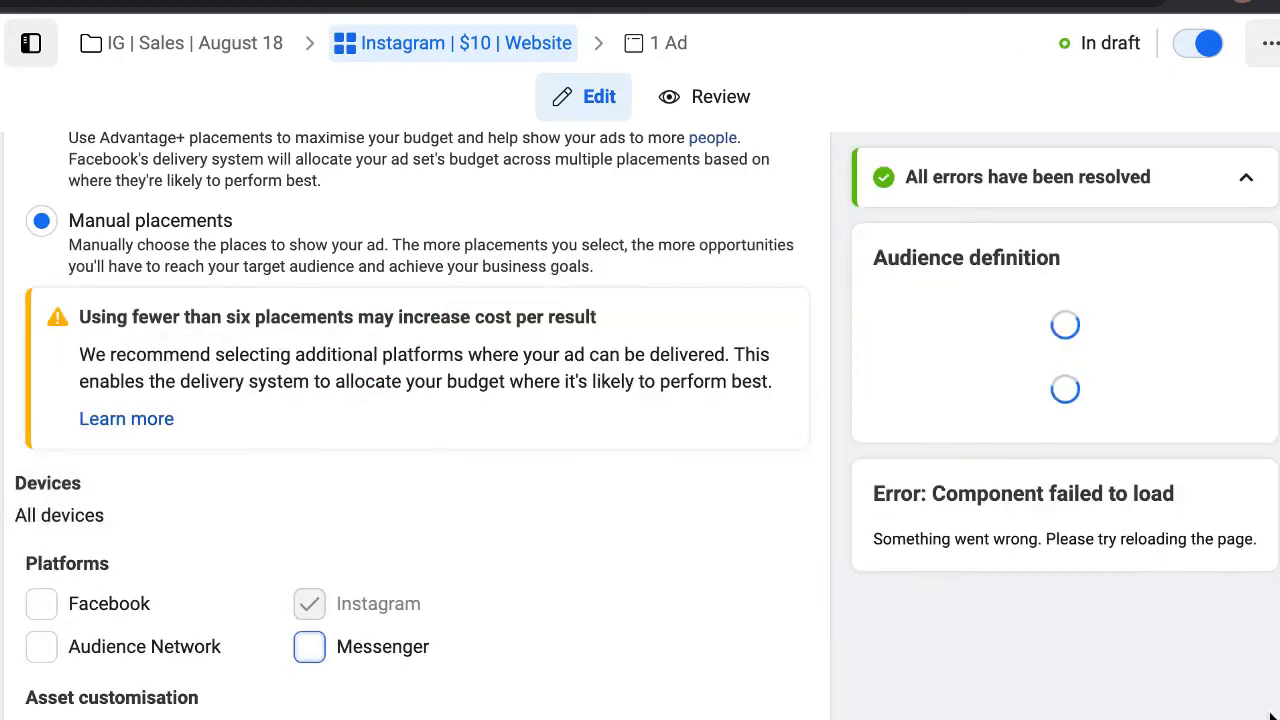
Exclude Instagram Stories and Instagram Reels from the Stories and Reels placements.
scroll(420, 450, down, 5)
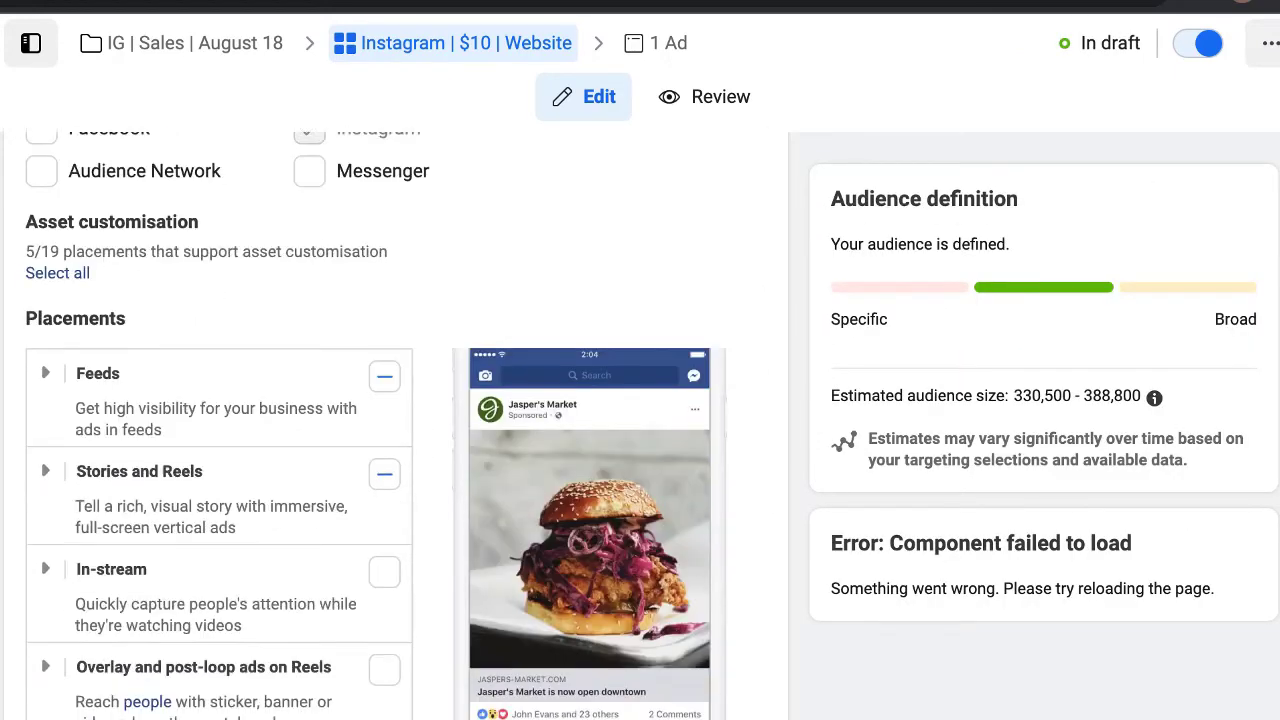
scroll(442, 563, down, 1)
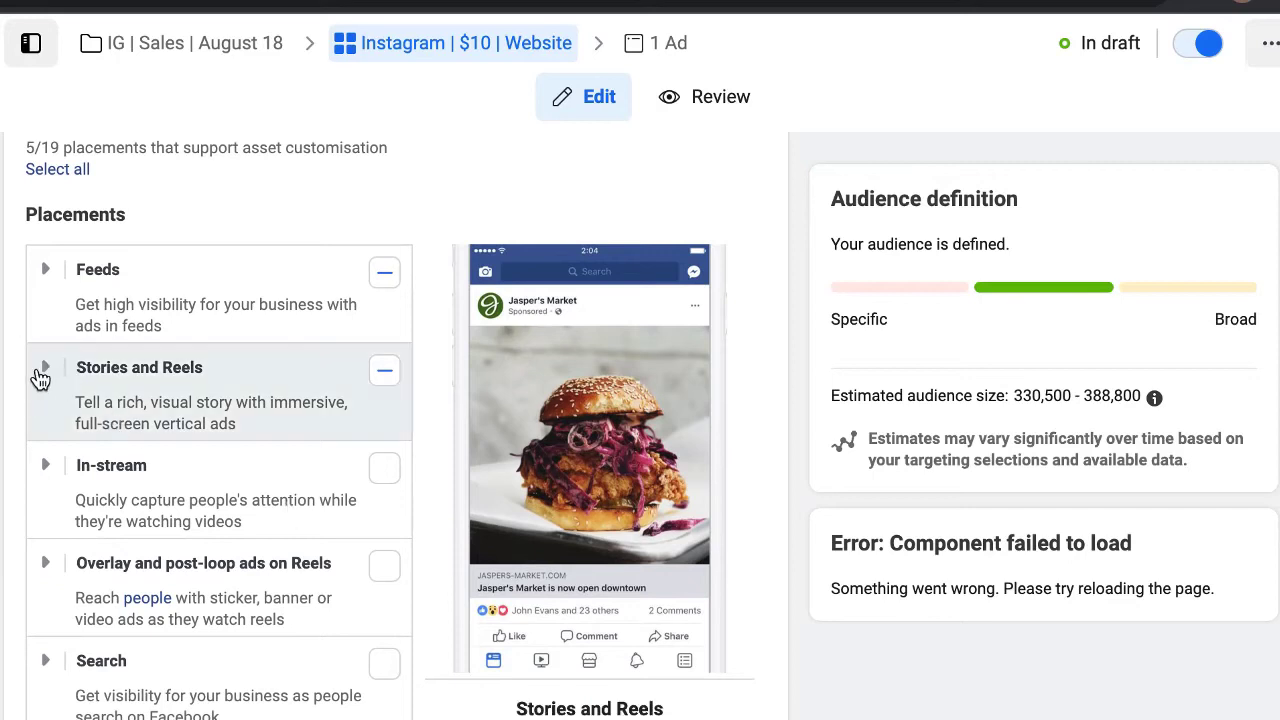
click(40, 377)
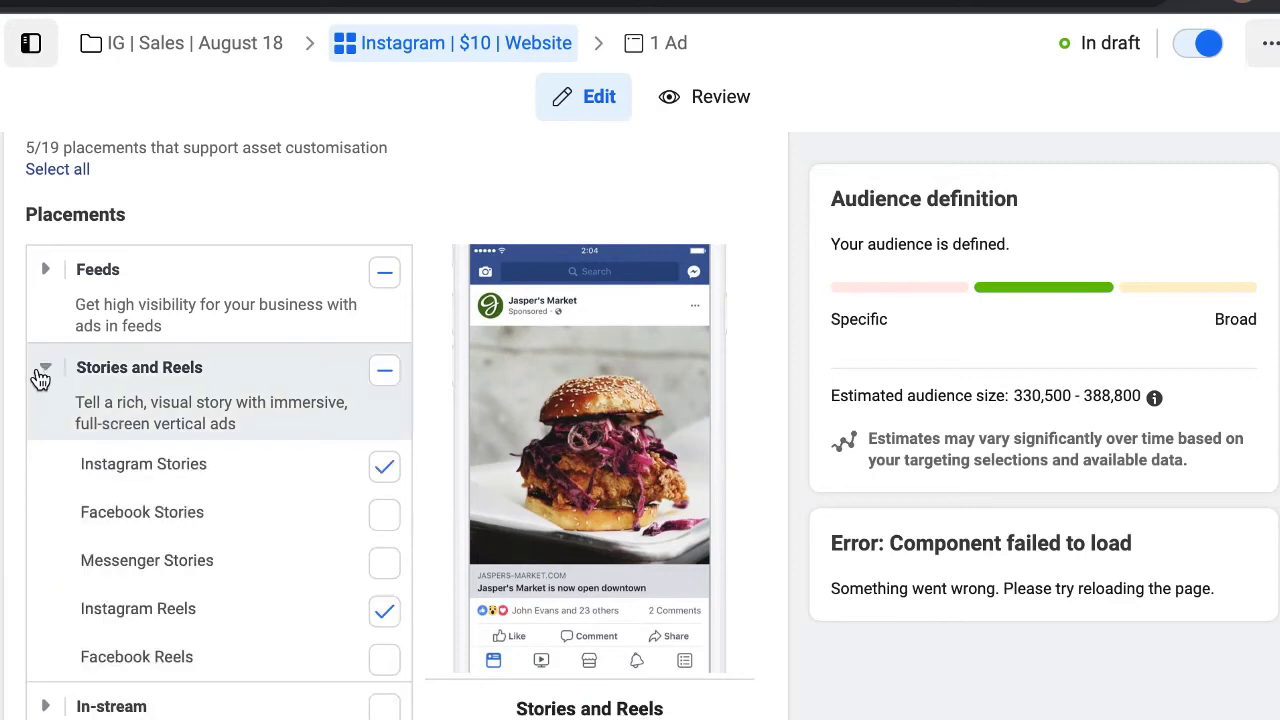
click(389, 616)
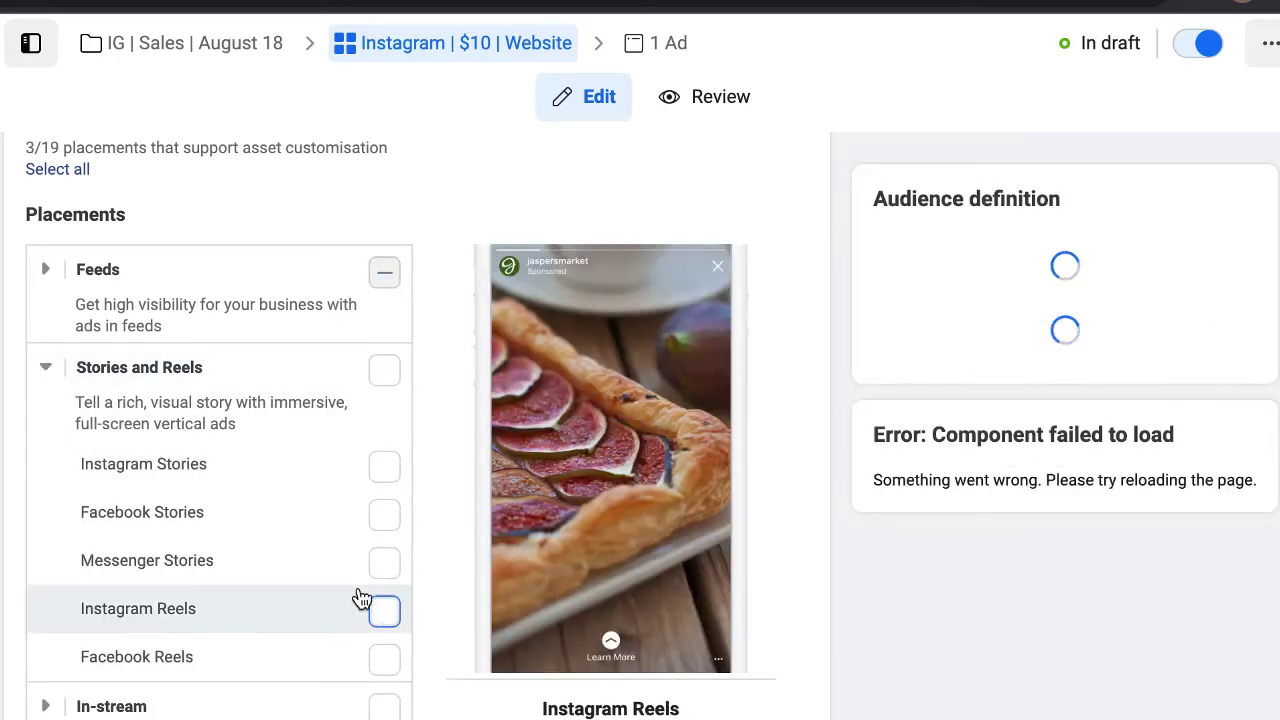
click(45, 368)
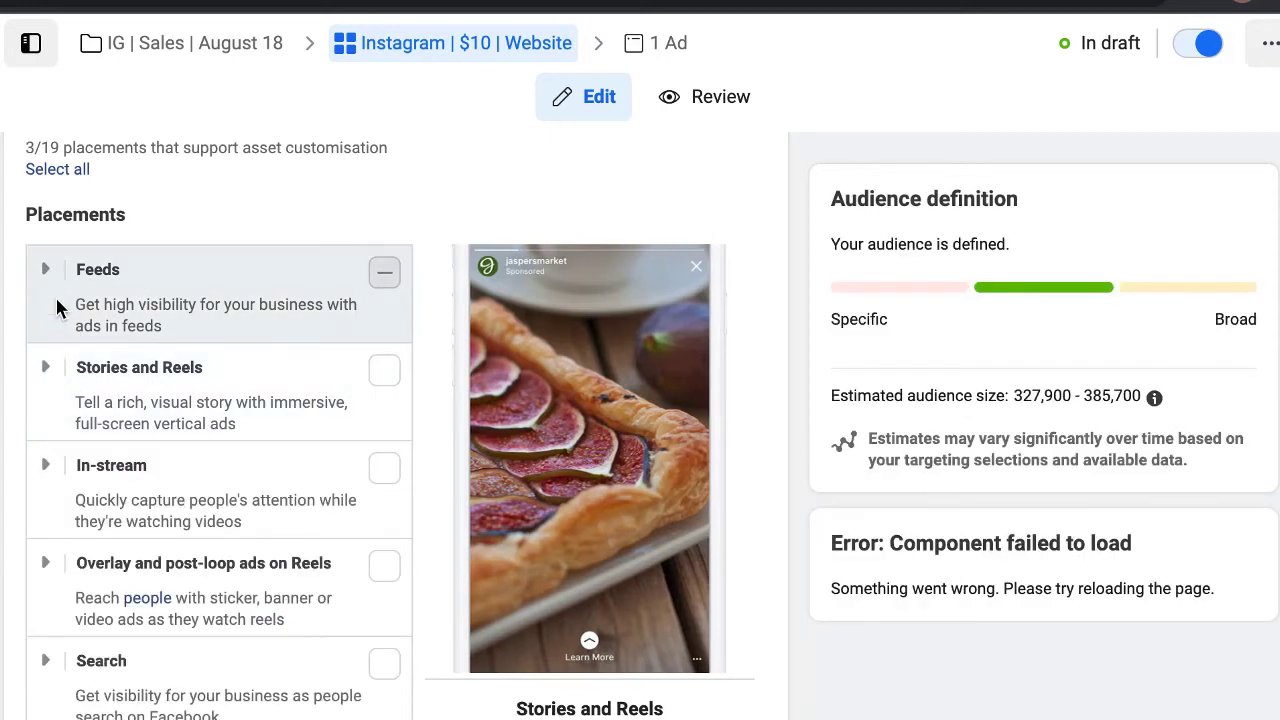
Exclude Instagram Explore and Instagram Shop from the Feeds placements, leaving Instagram feed selected.
click(44, 268)
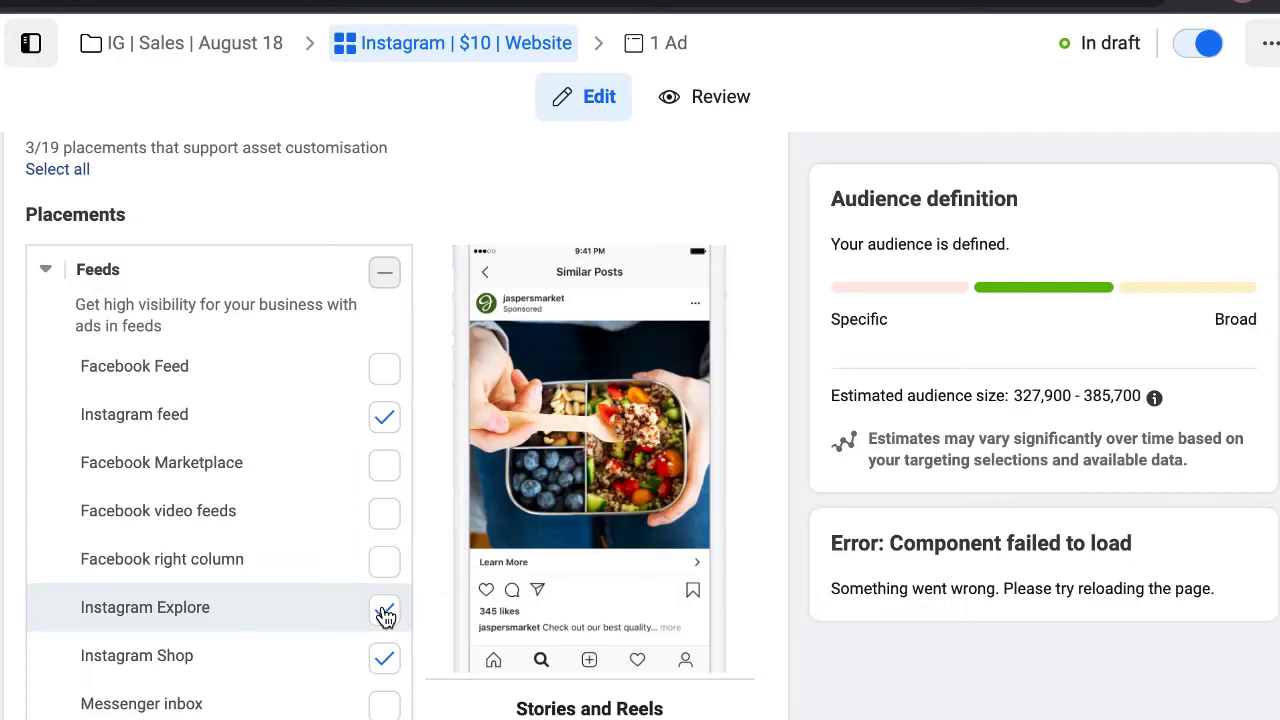
click(384, 612)
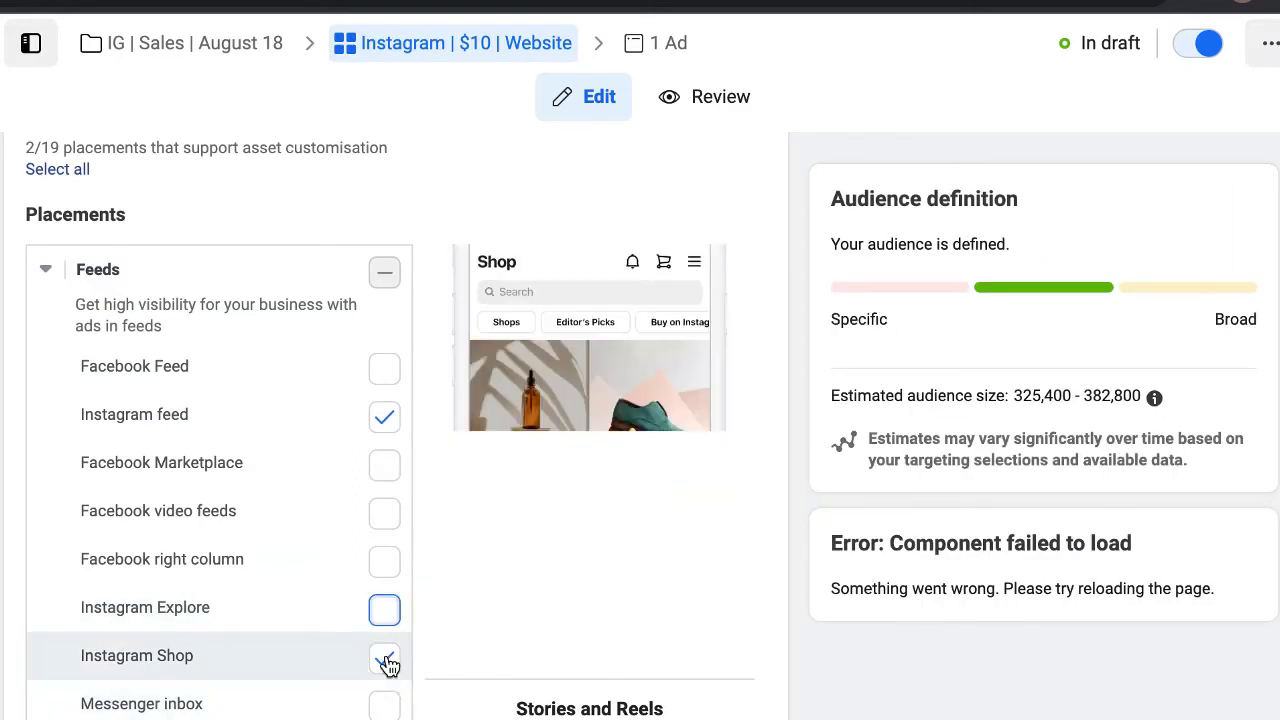
click(386, 660)
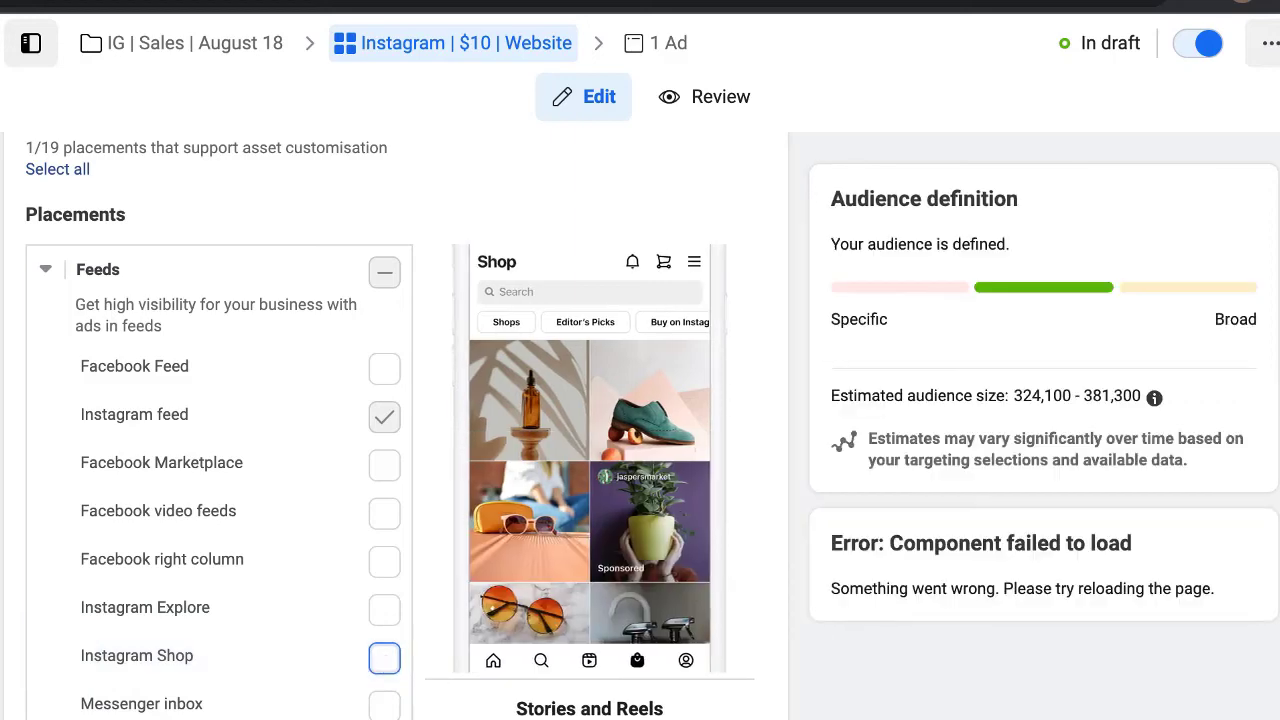
Look over the ad set's remaining placement settings and open the New Sales ad for editing.
scroll(390, 426, down, 10)
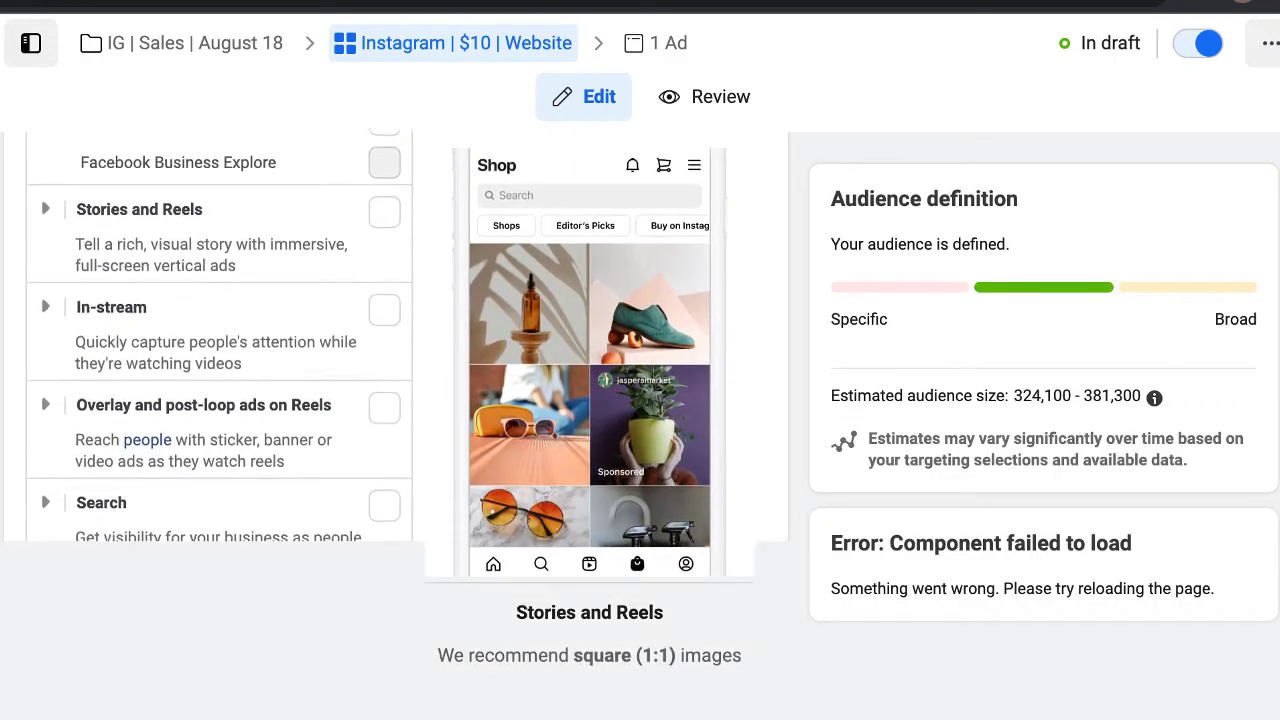
scroll(220, 420, up, 15)
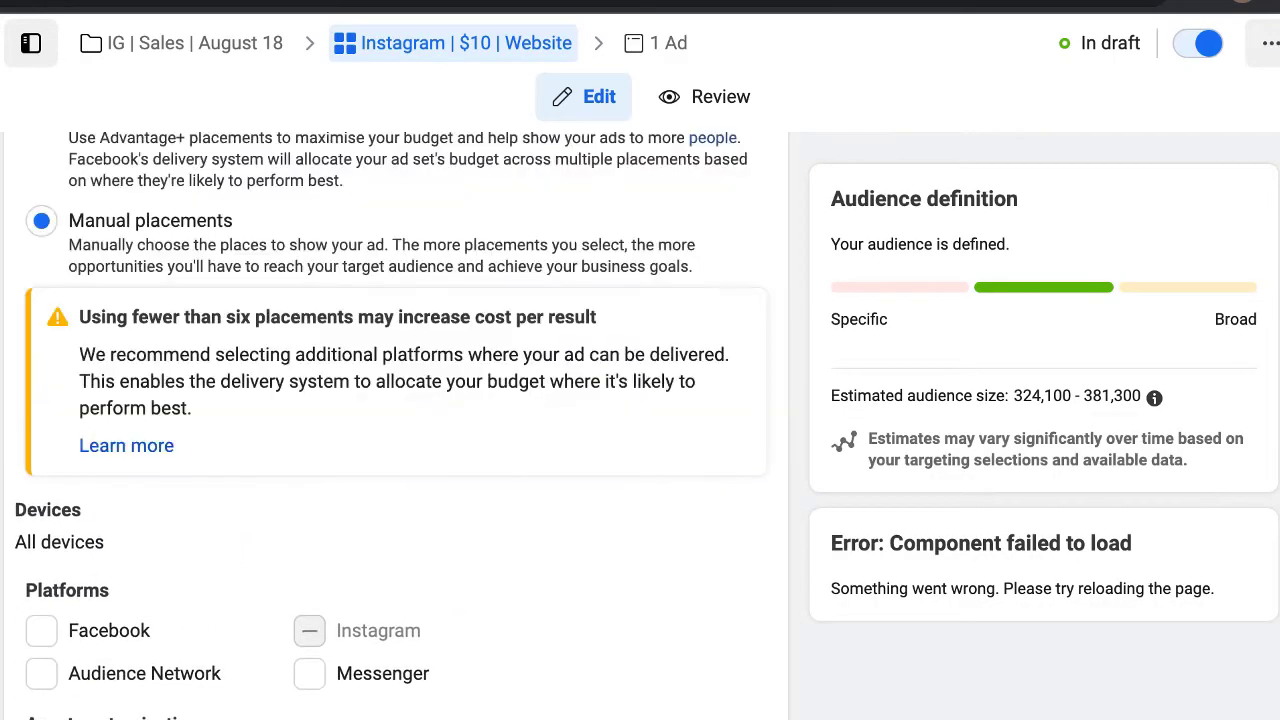
scroll(220, 420, down, 12)
scroll(68, 368, down, 10)
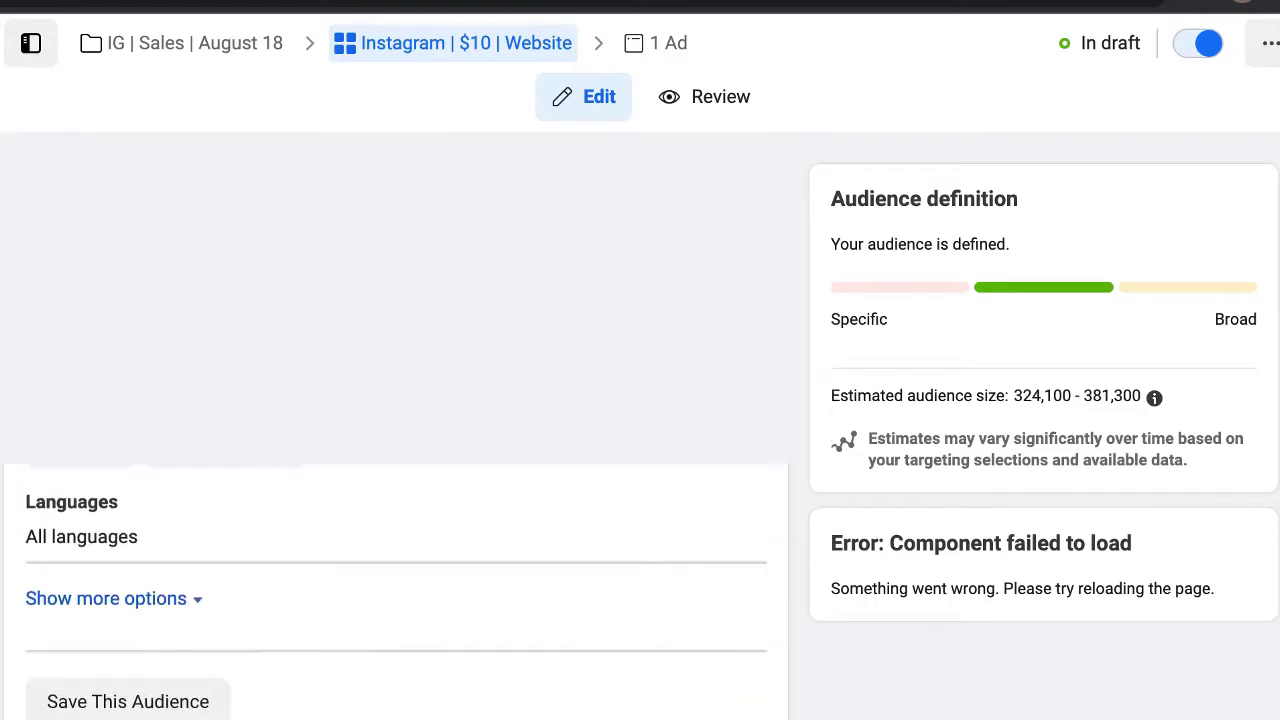
scroll(68, 368, up, 6)
click(30, 42)
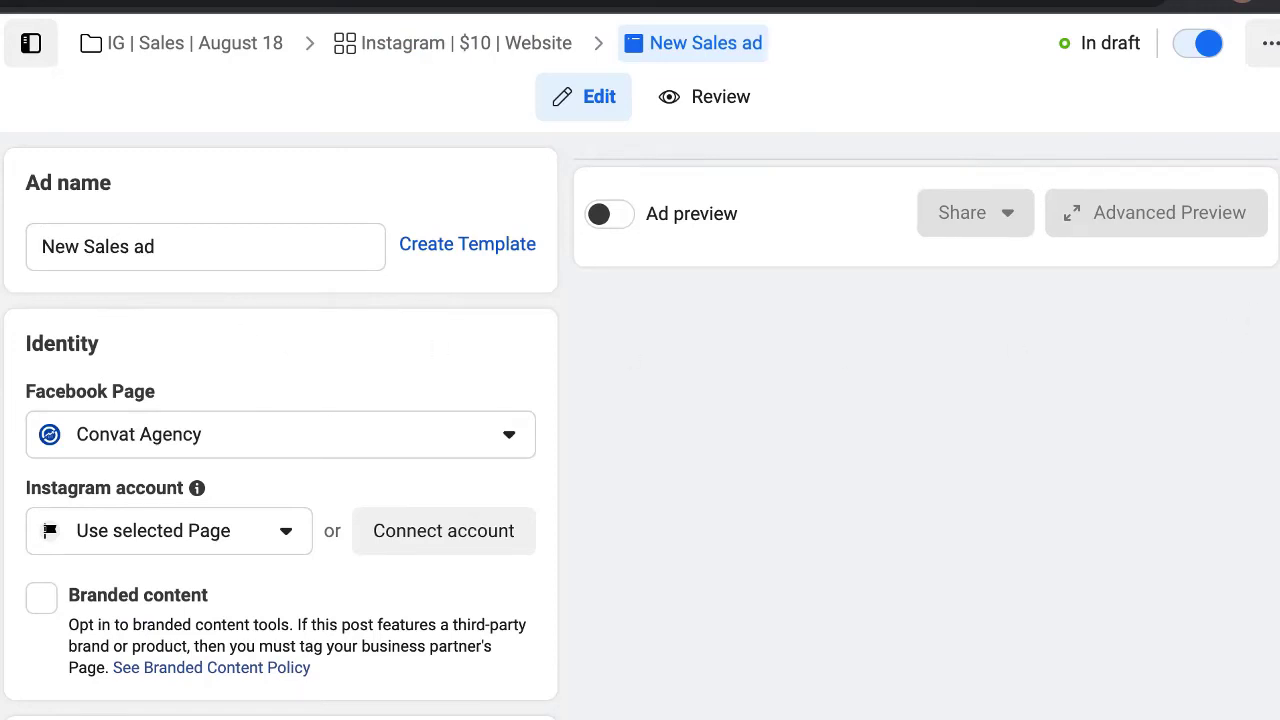
Check which Instagram account options are available for the ad's identity and dismiss the overlapping notice.
scroll(280, 425, down, 3)
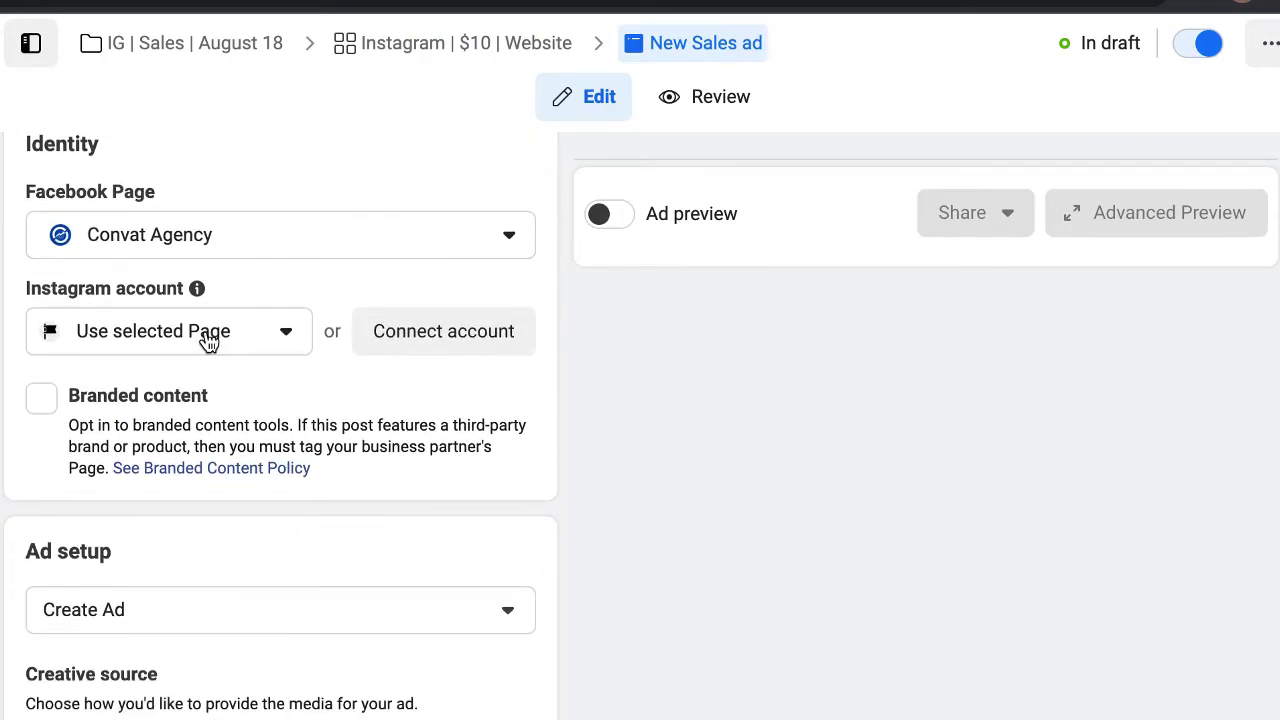
click(208, 341)
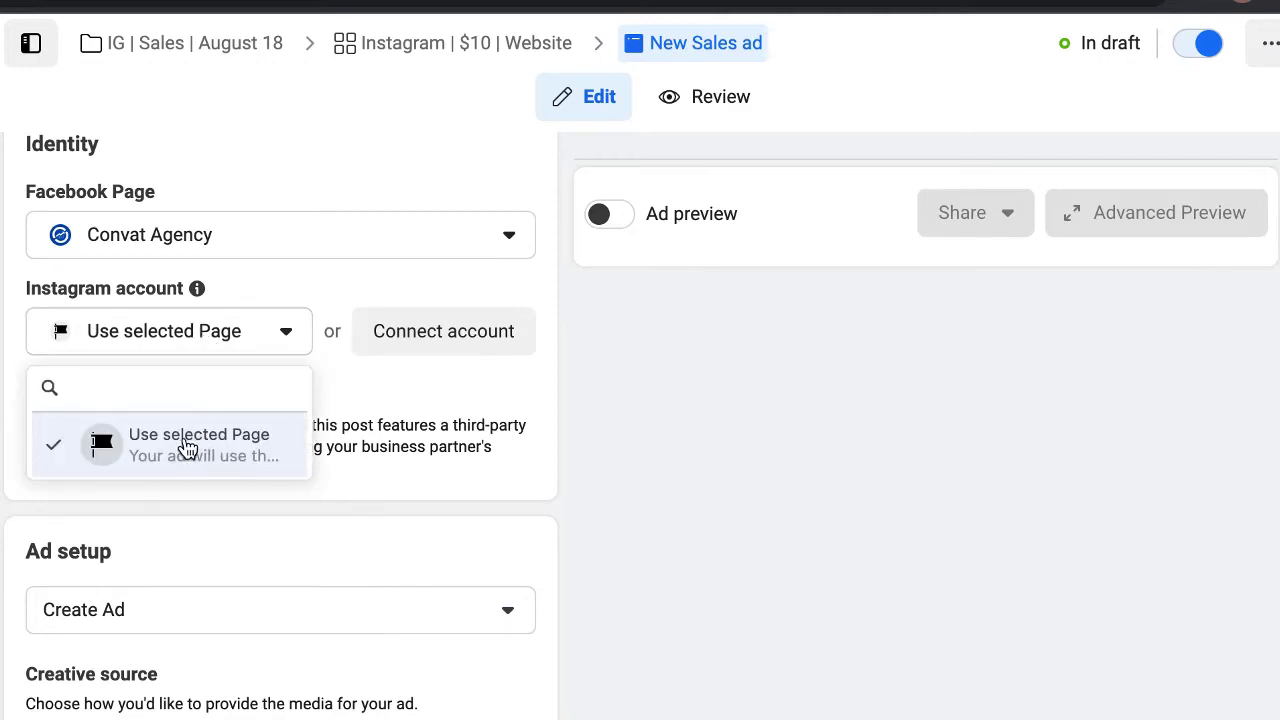
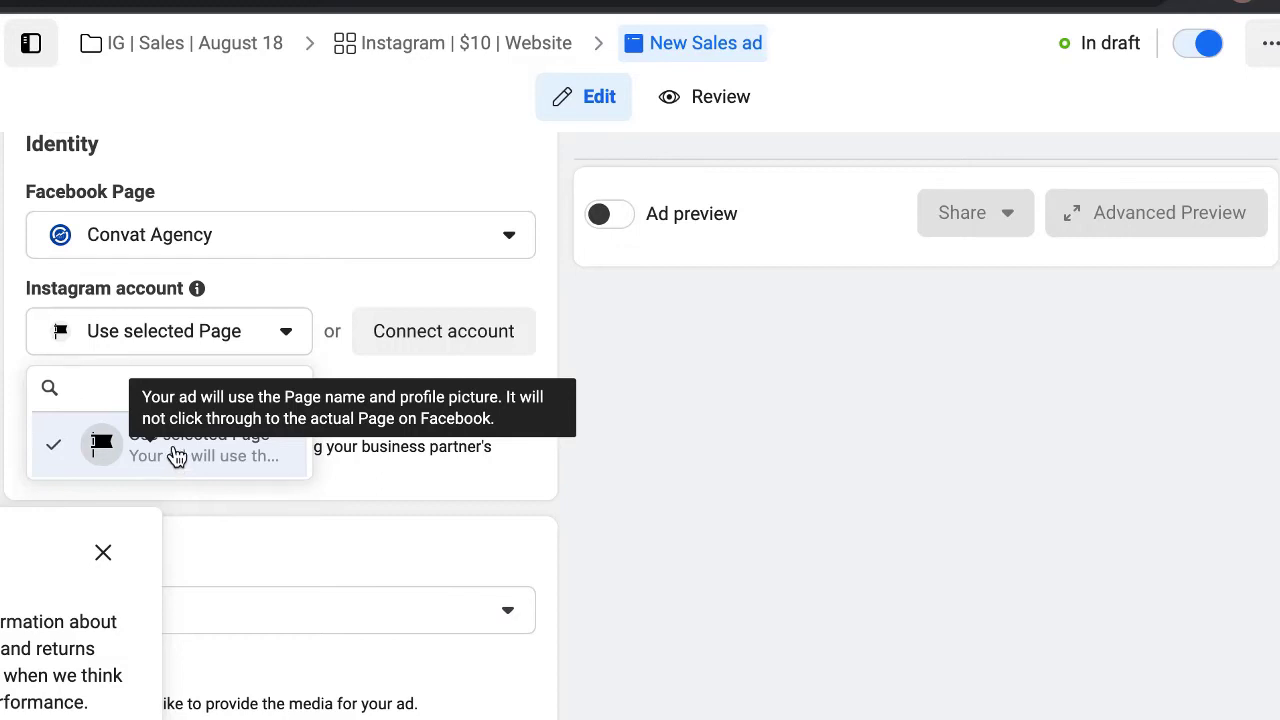
click(8, 417)
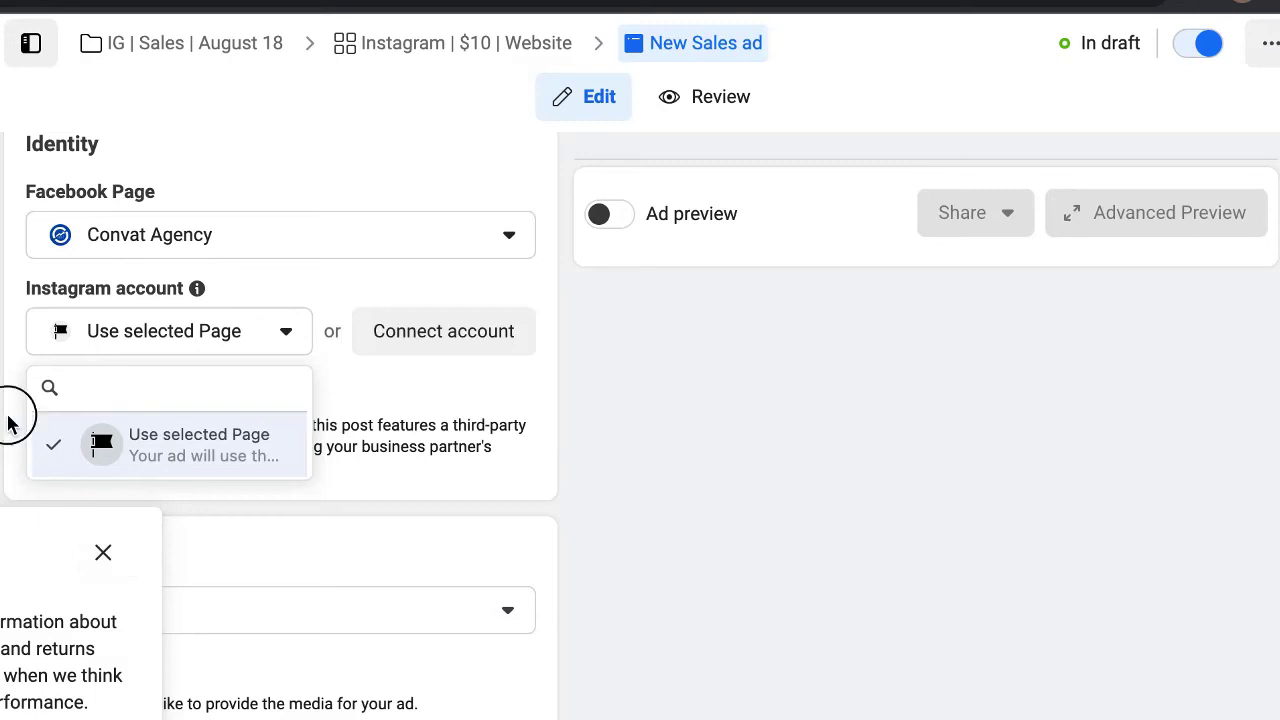
click(103, 555)
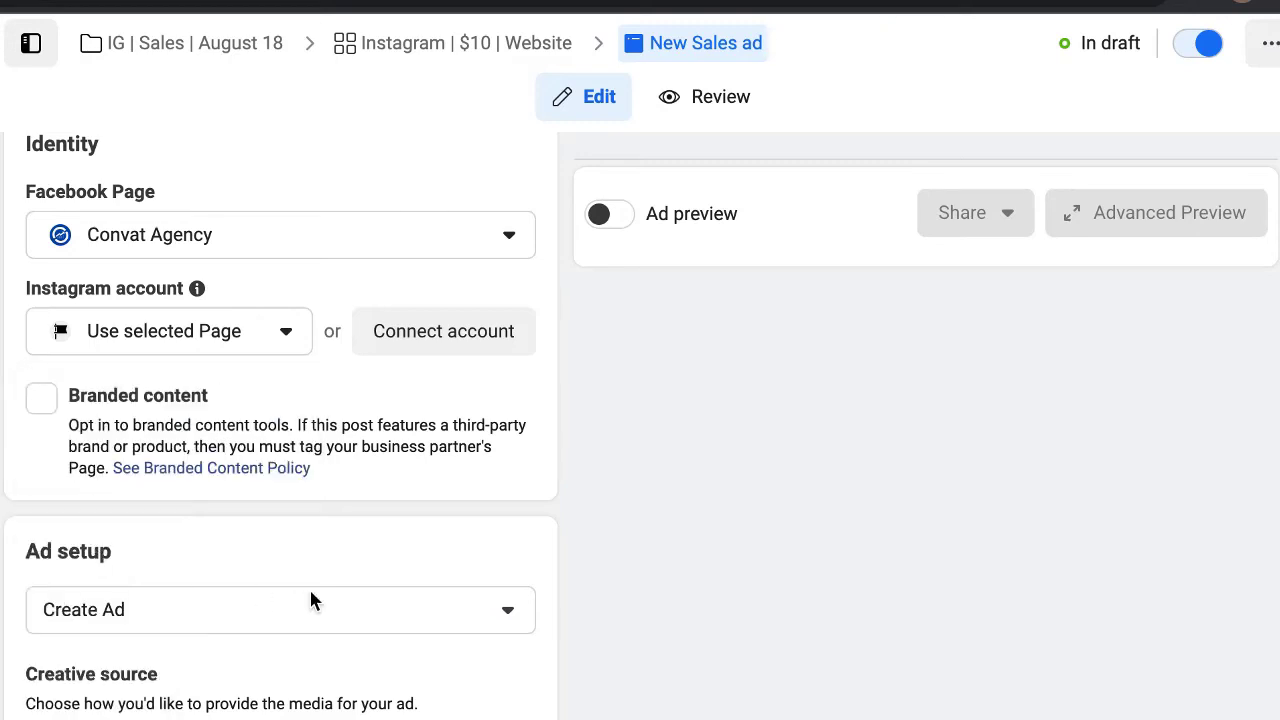
Keep the ad setup on Create Ad and set the ad format to Carousel.
scroll(280, 426, down, 1)
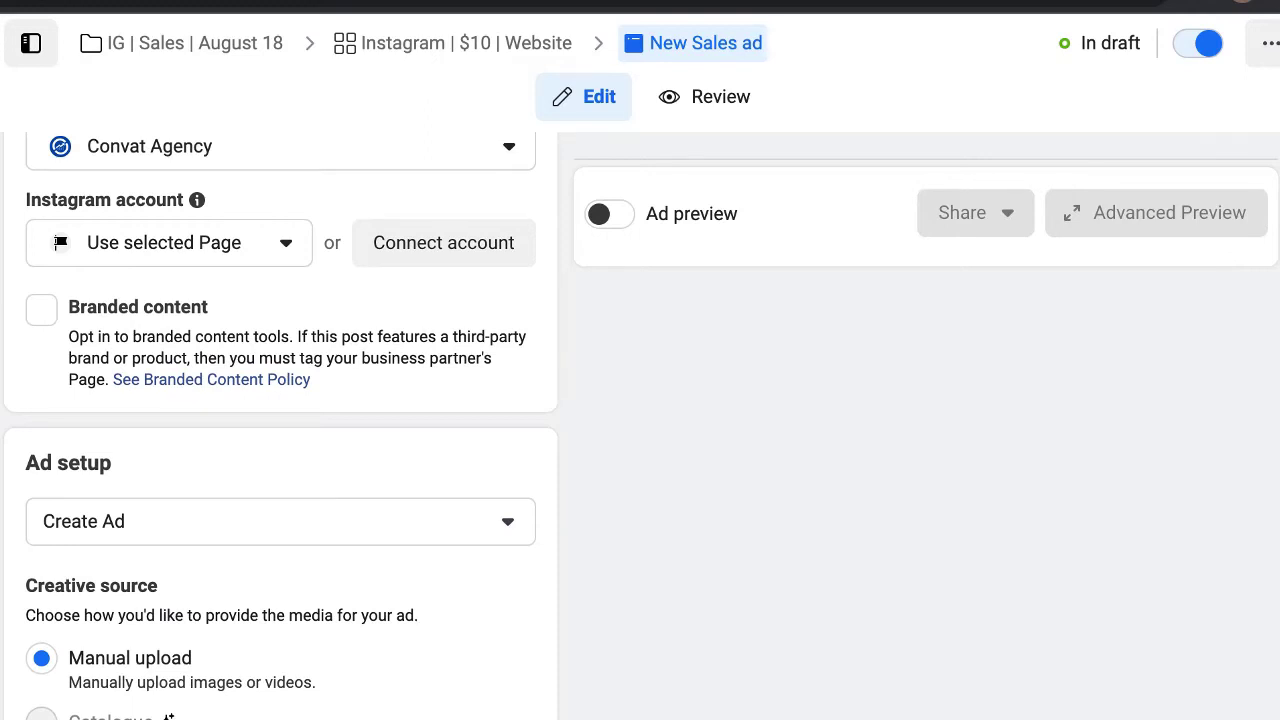
scroll(1274, 250, down, 3)
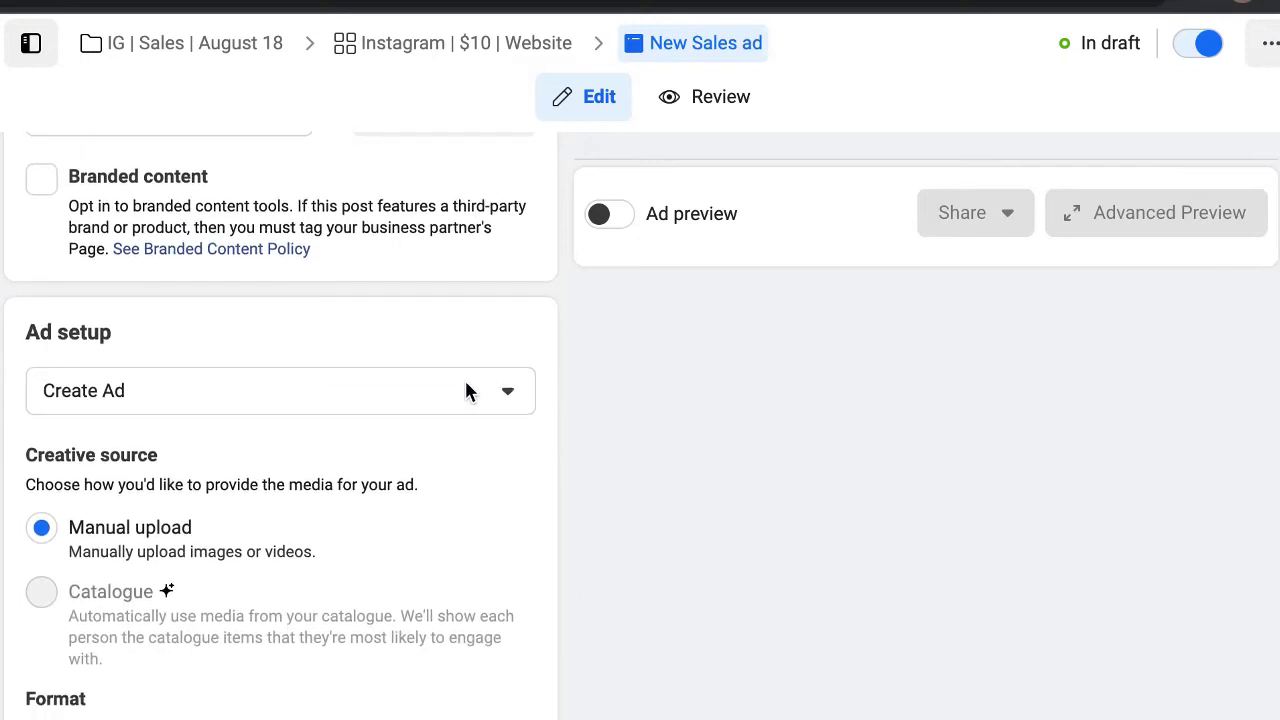
click(466, 389)
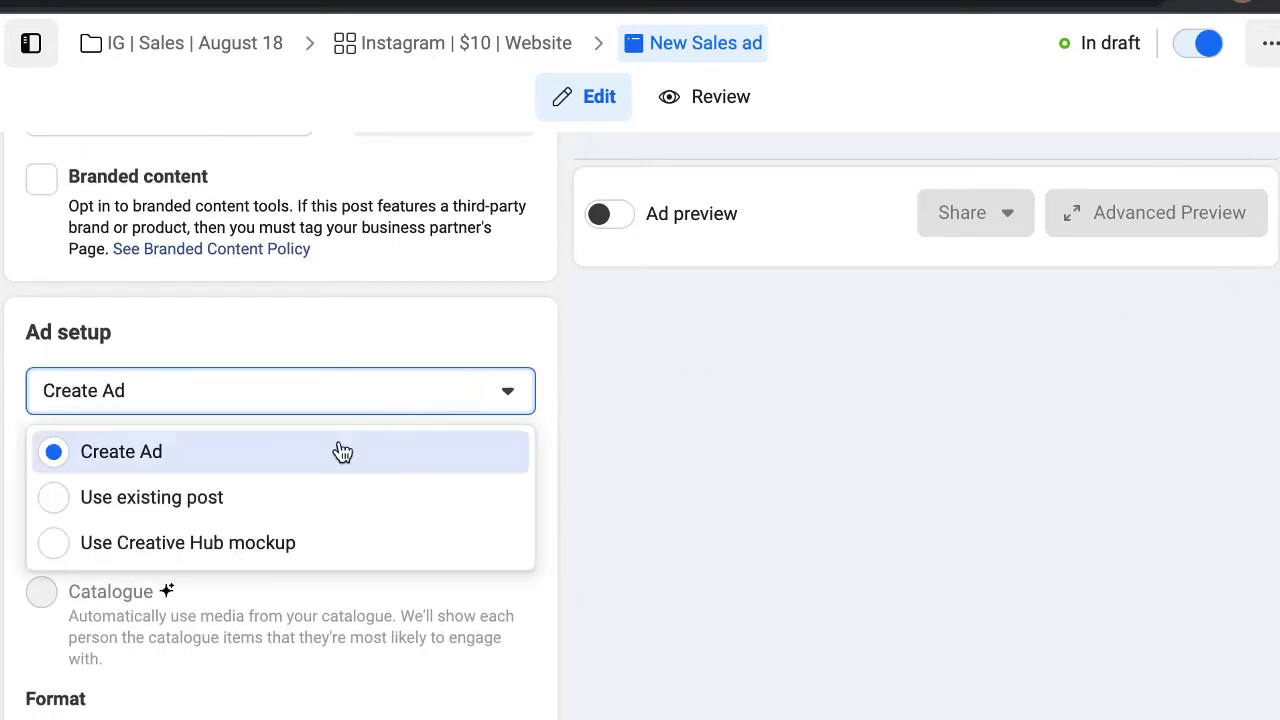
click(387, 316)
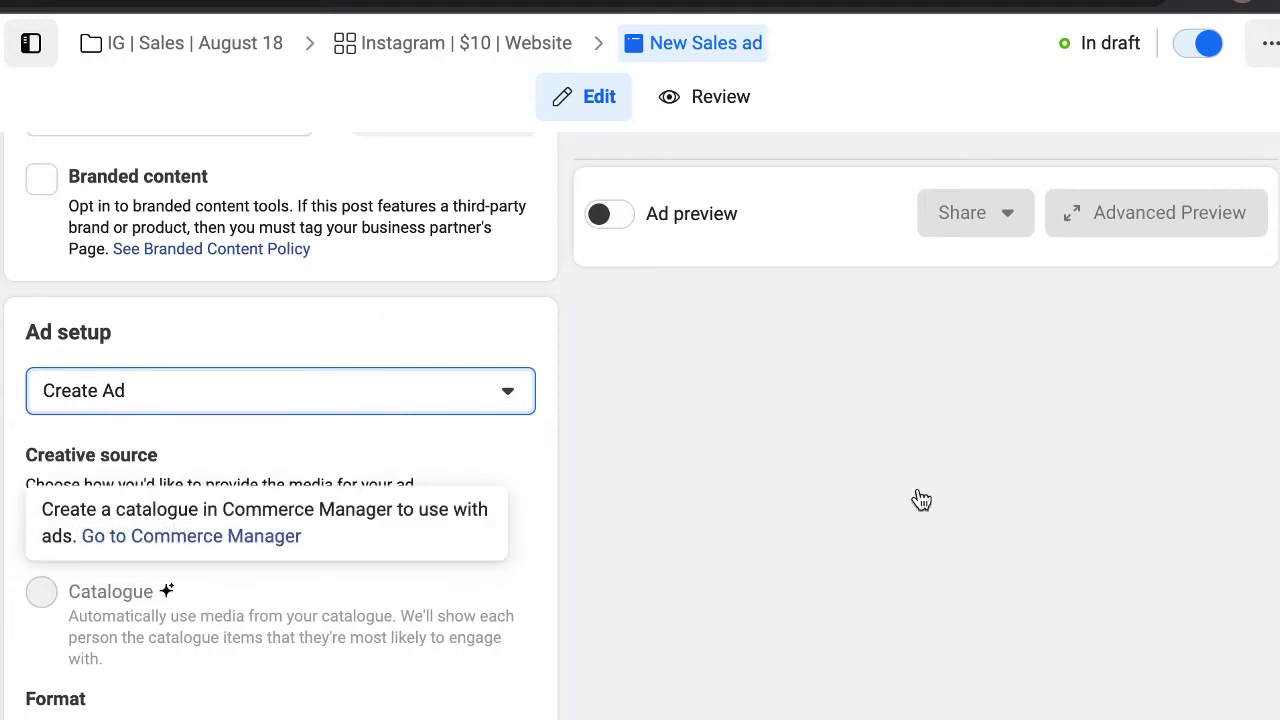
scroll(280, 450, down, 3)
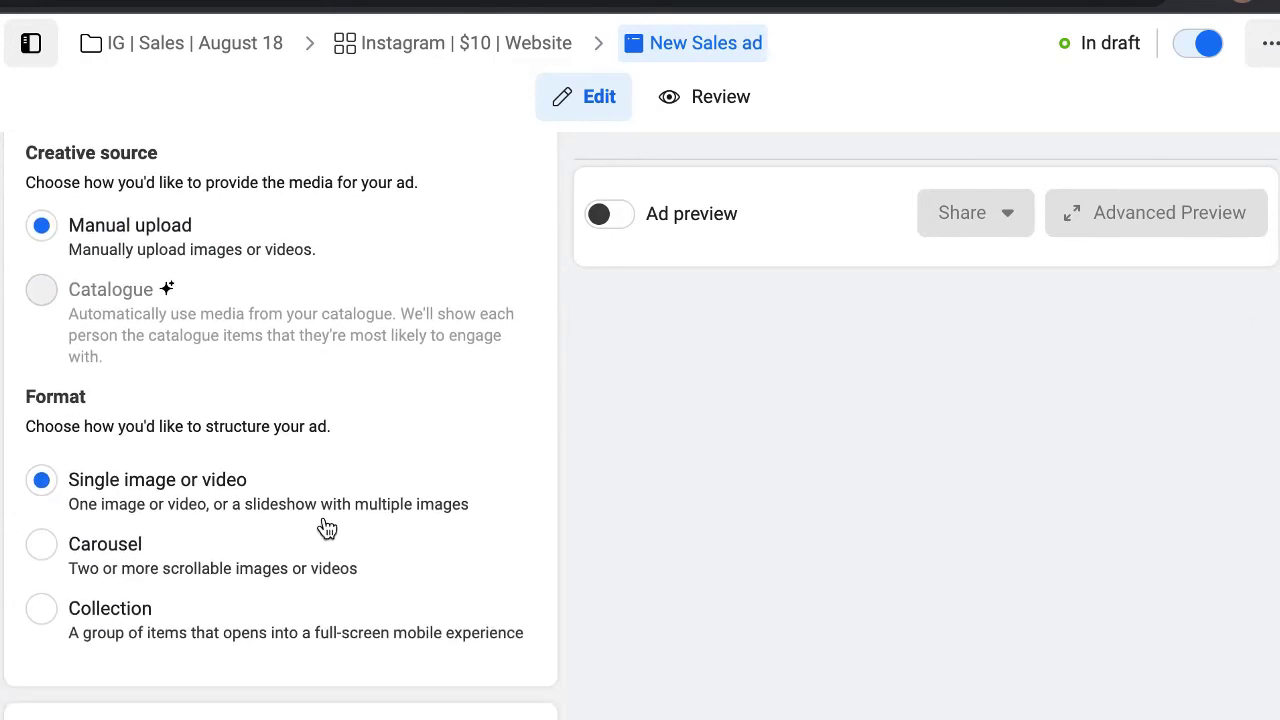
click(42, 546)
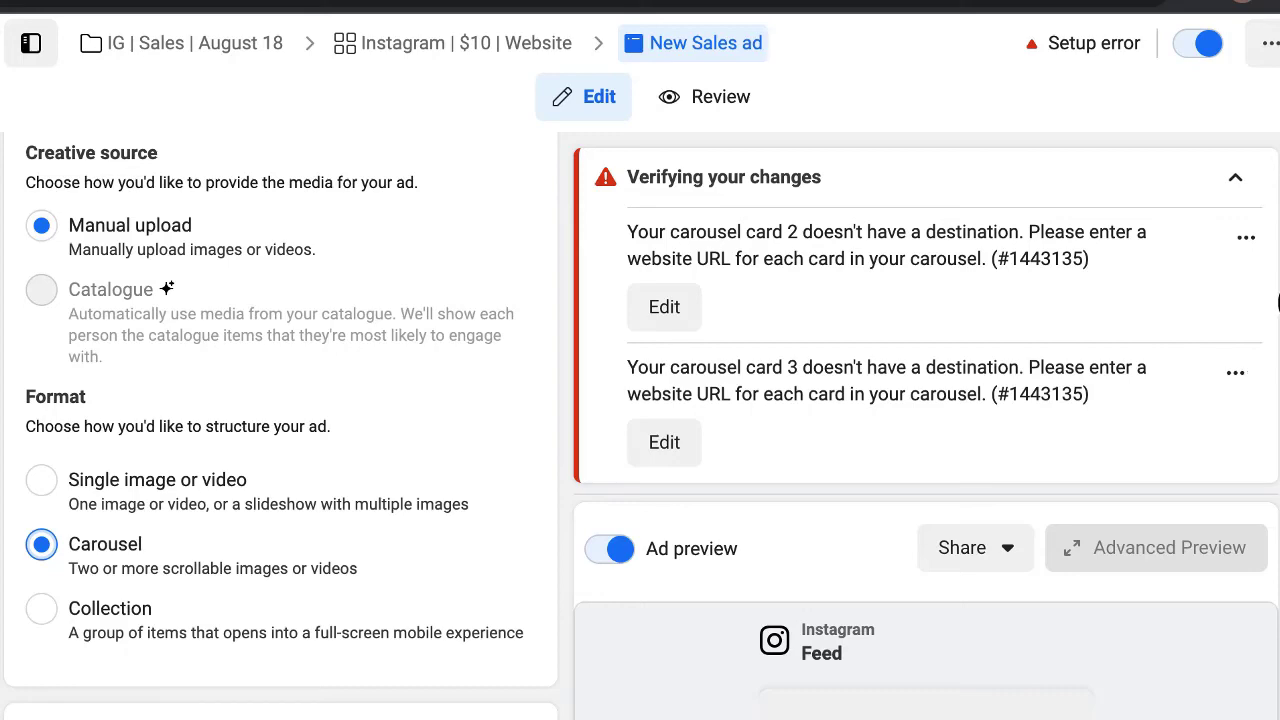
Upload the addidas, nike, Puma, reebok and tommy hilfiger images from the shoes folder while choosing the first carousel card's image.
scroll(280, 420, down, 7)
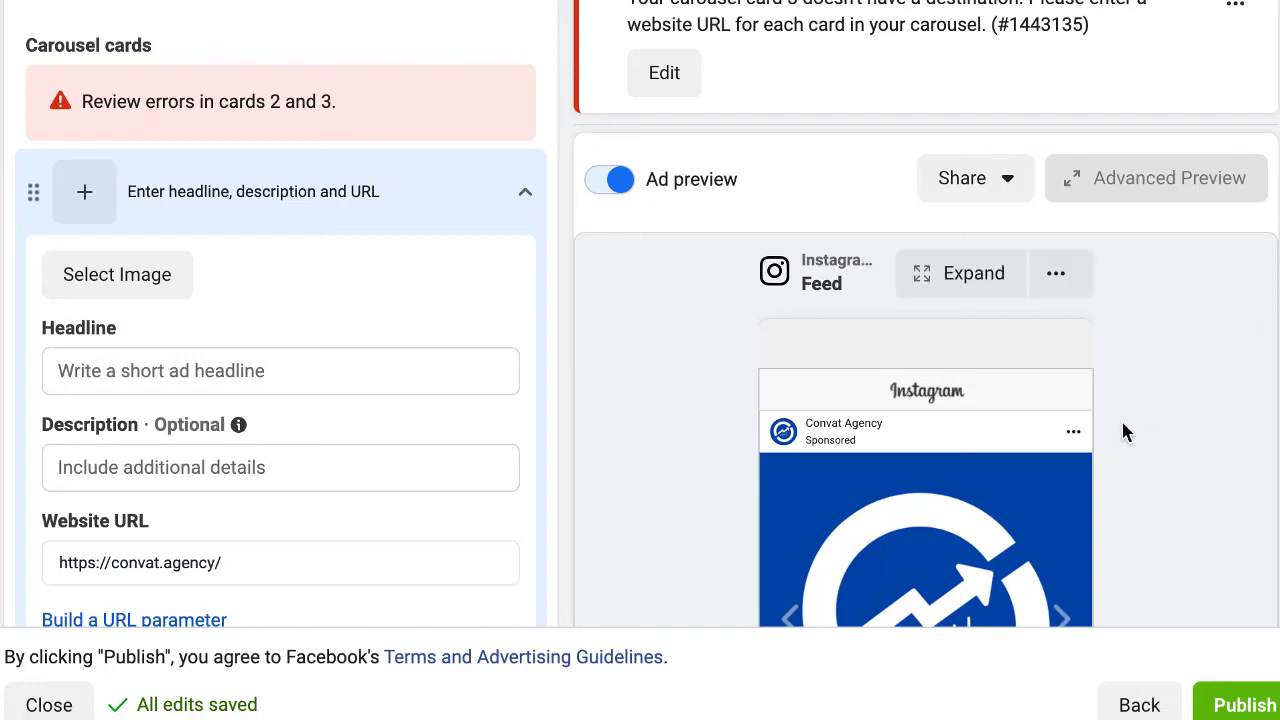
scroll(1278, 240, down, 2)
scroll(280, 310, up, 1)
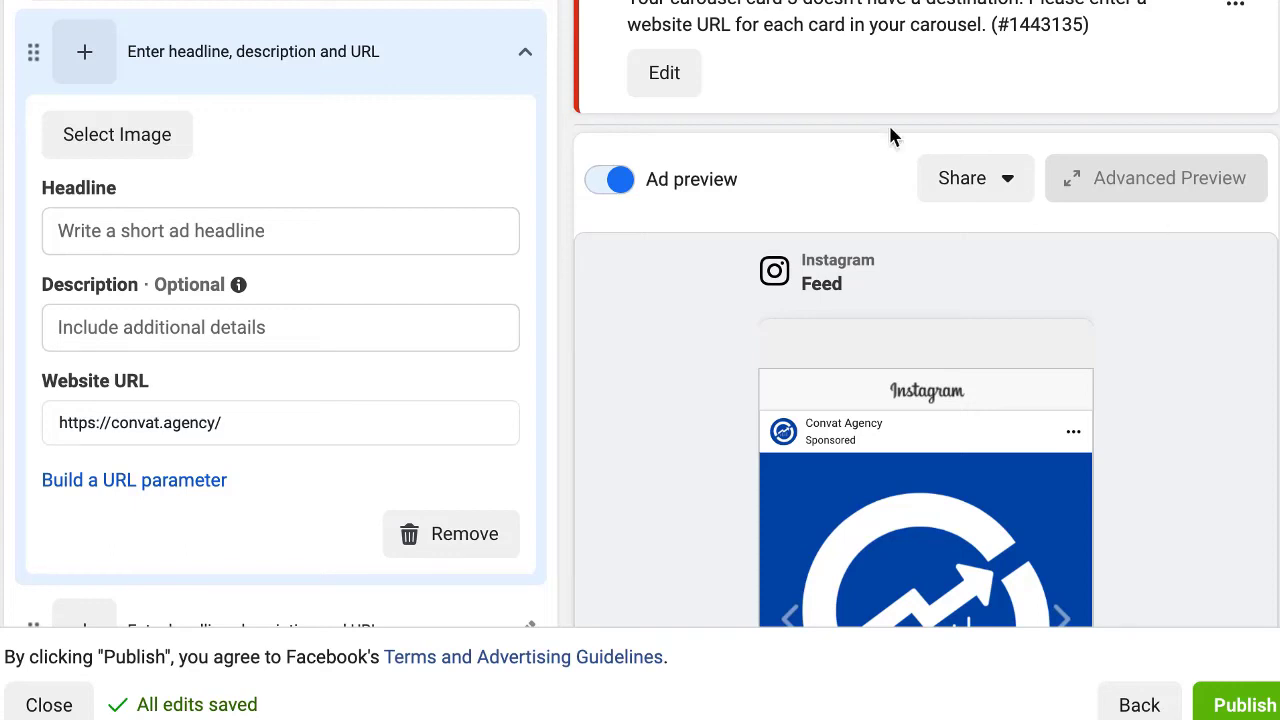
click(106, 136)
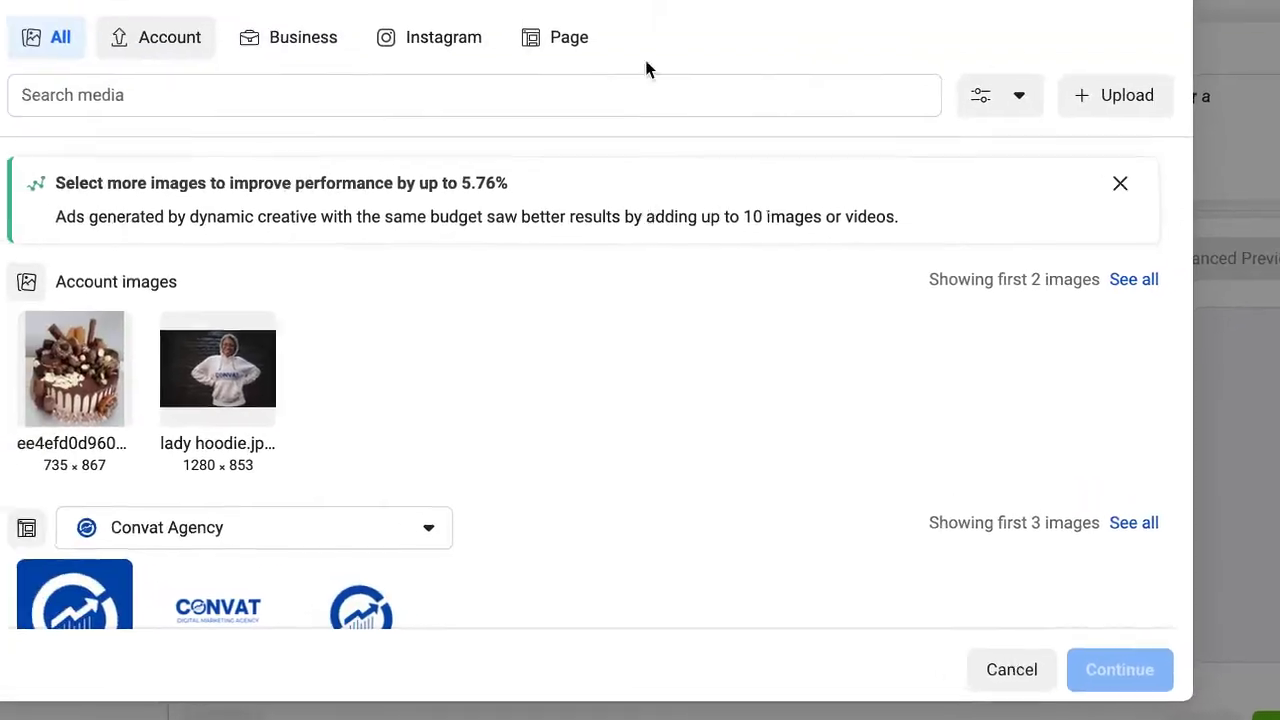
click(1061, 26)
key(Return)
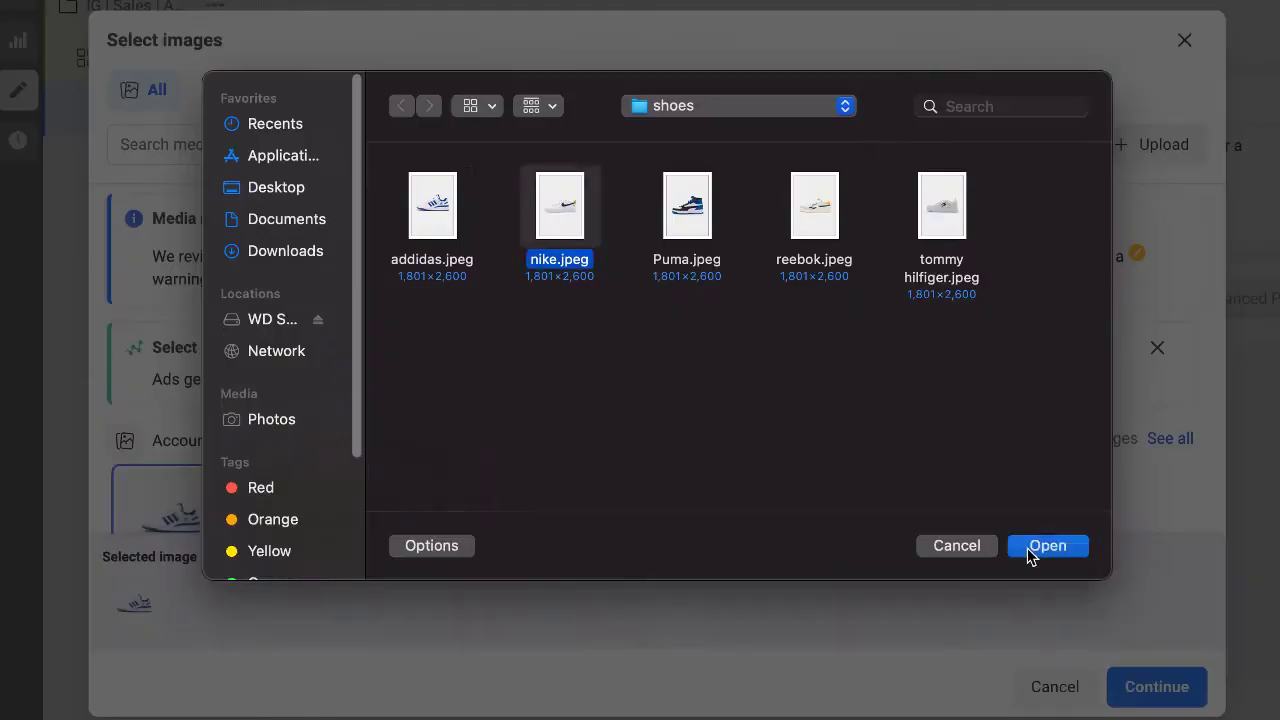
click(1034, 549)
click(808, 194)
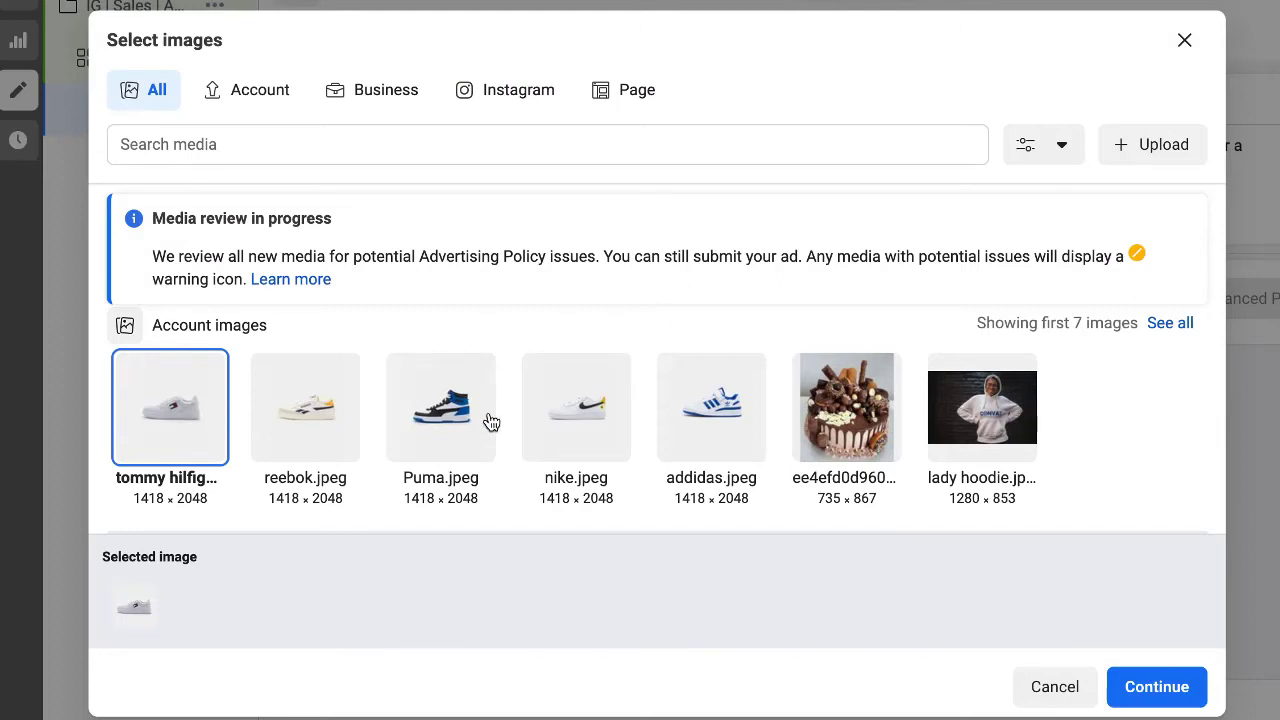
Use Puma.jpeg as the first carousel card's image and give the card the headline "Puma".
click(437, 412)
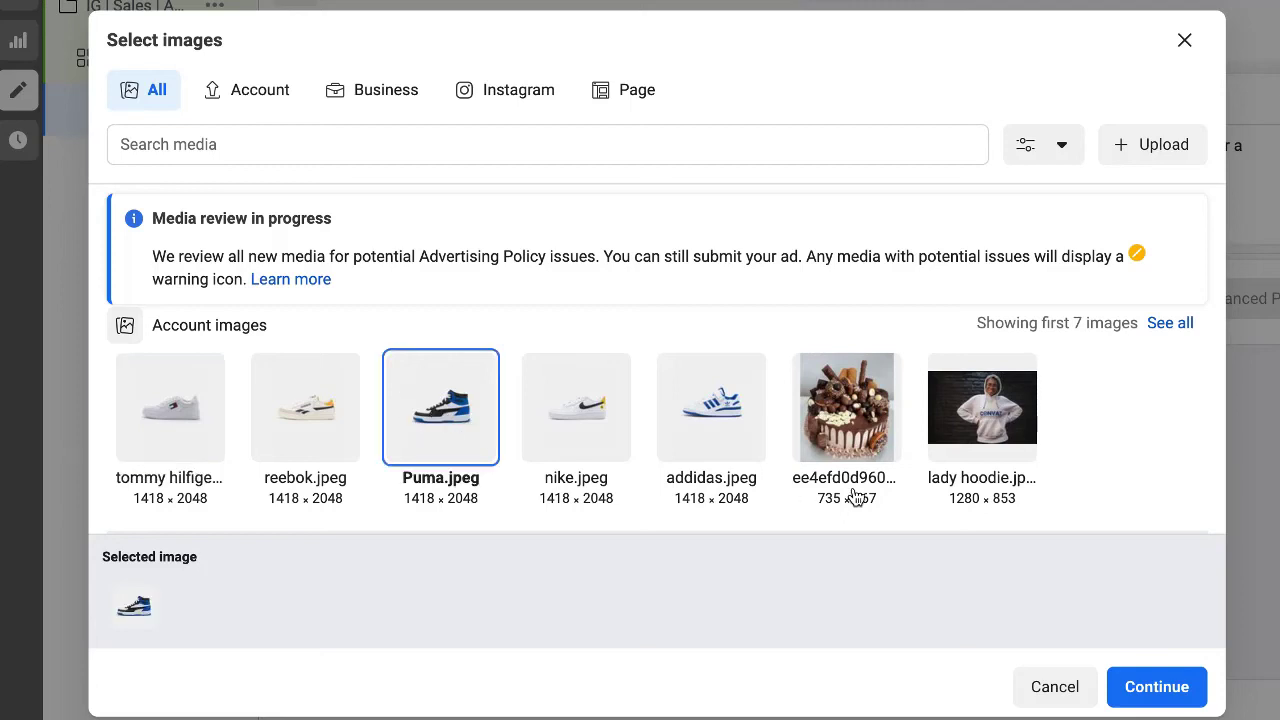
click(1160, 687)
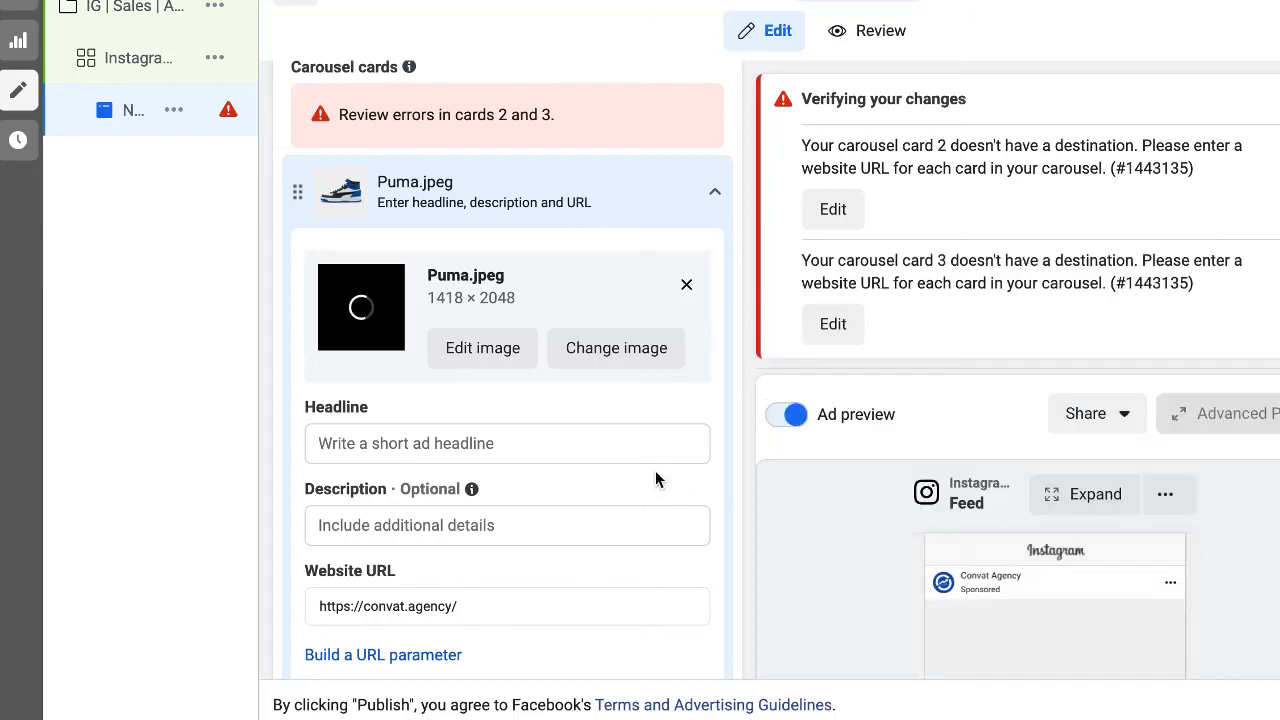
click(384, 443)
text(Puma)
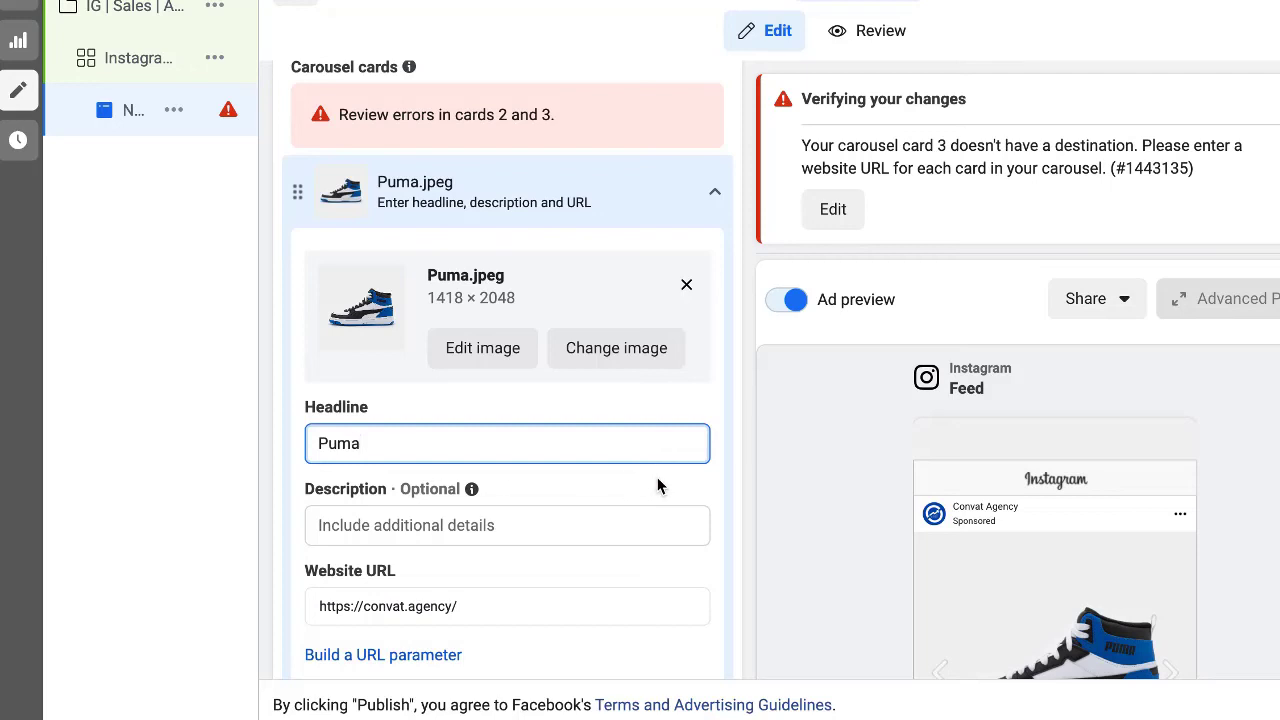
Extend the first card's headline to "Puma Classic", check it in the Instagram feed preview, and collapse the card.
scroll(507, 400, down, 1)
scroll(509, 370, down, 4)
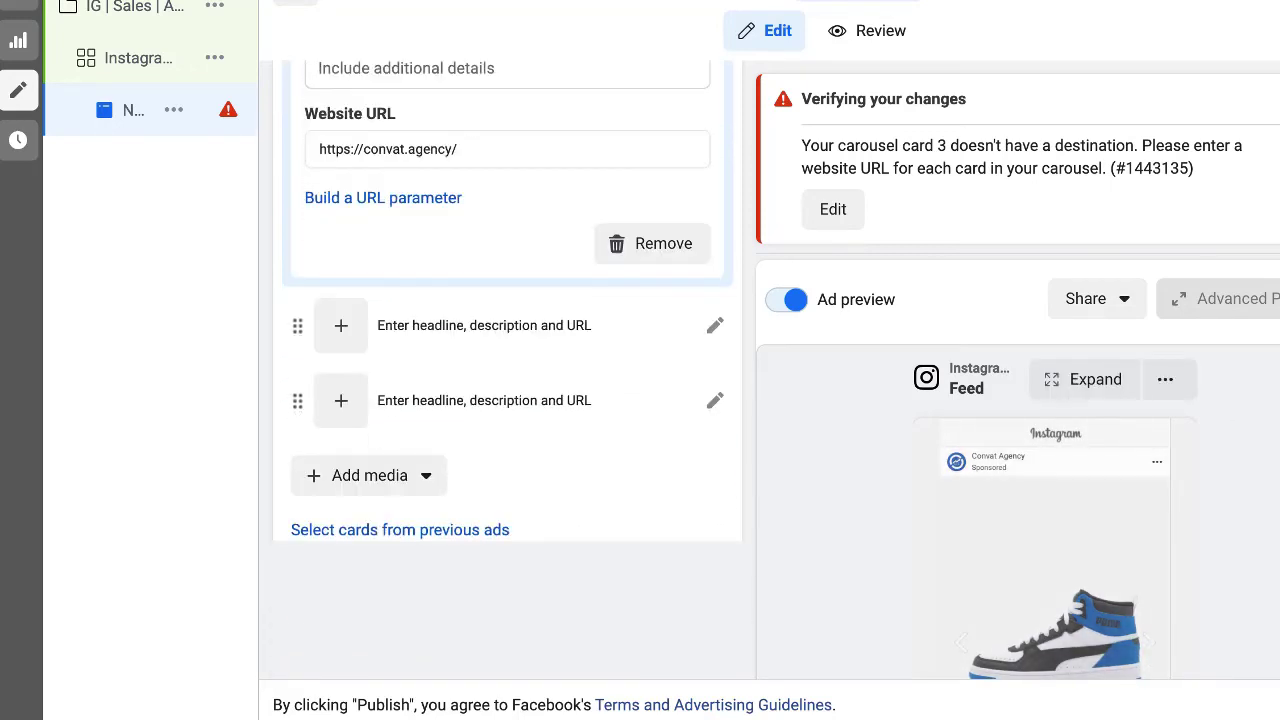
scroll(1017, 360, down, 3)
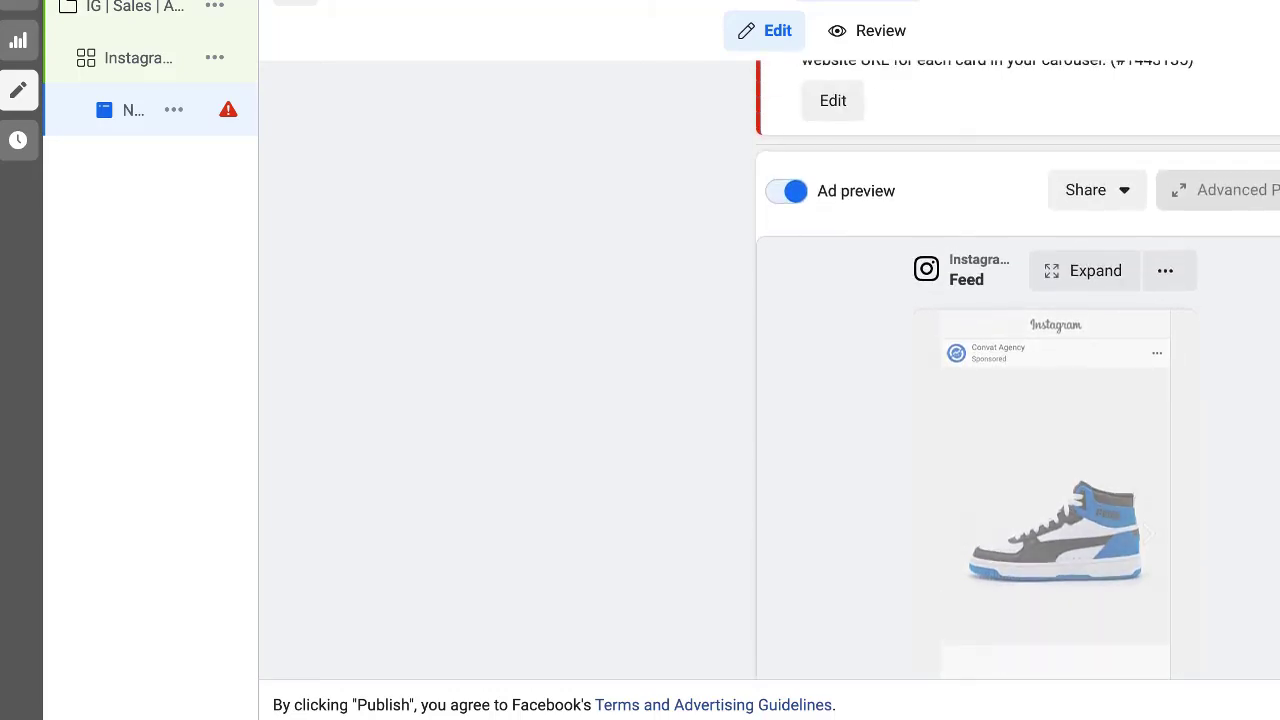
scroll(509, 370, up, 5)
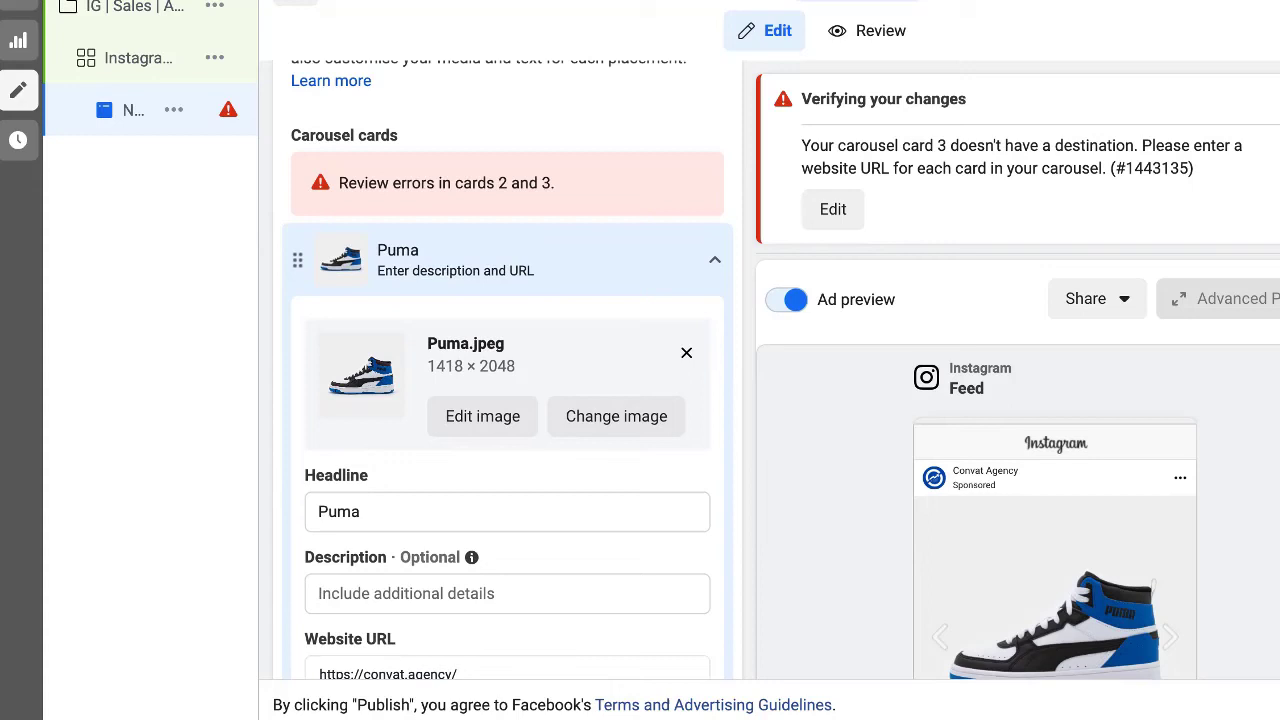
click(652, 260)
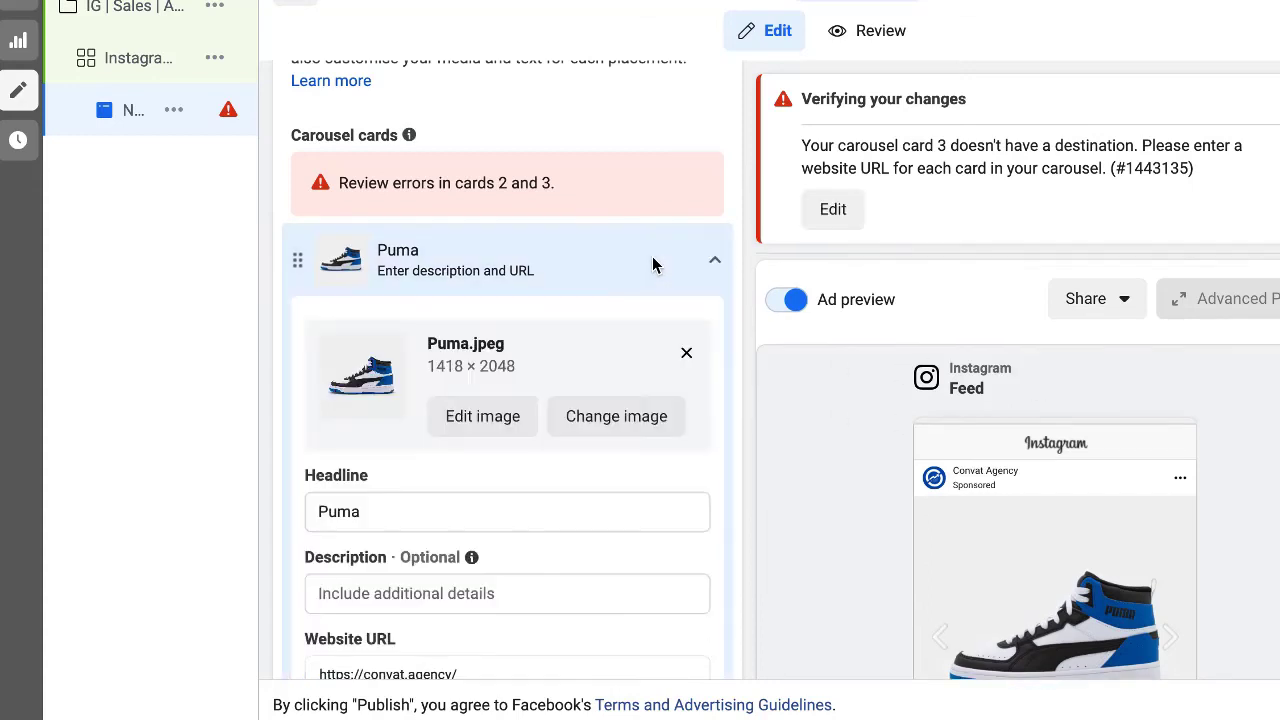
click(429, 509)
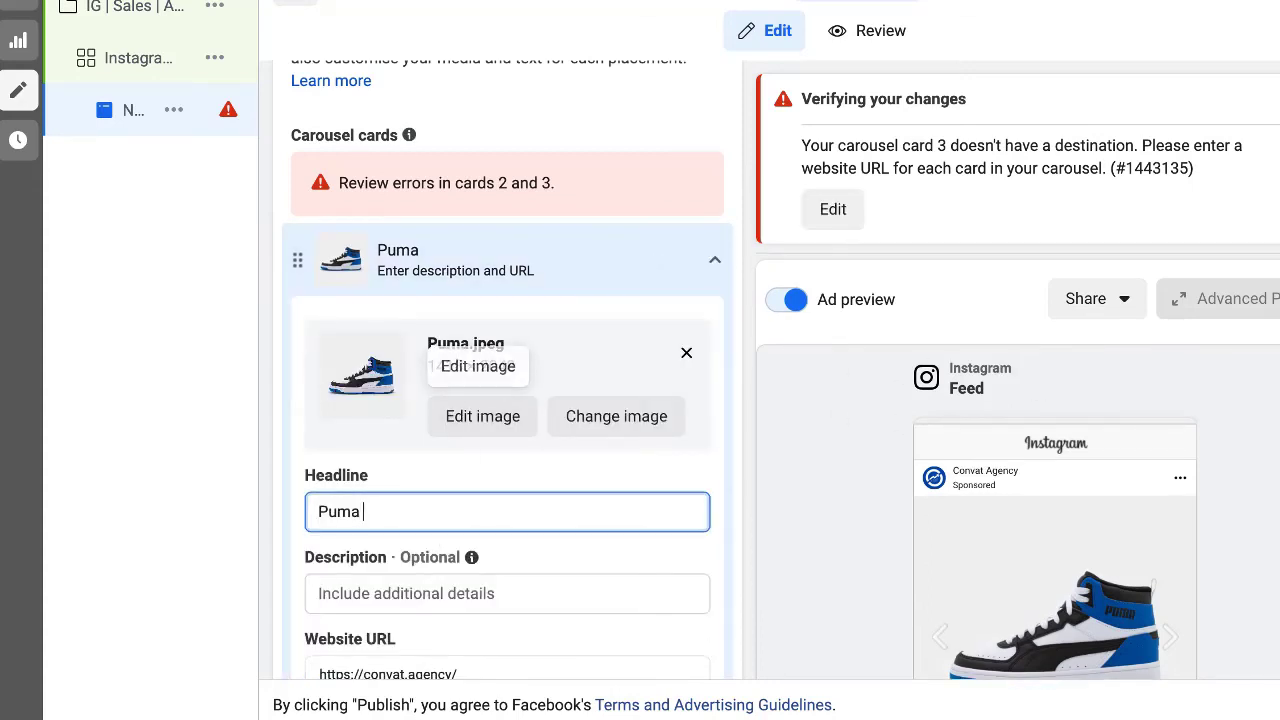
text(Classic)
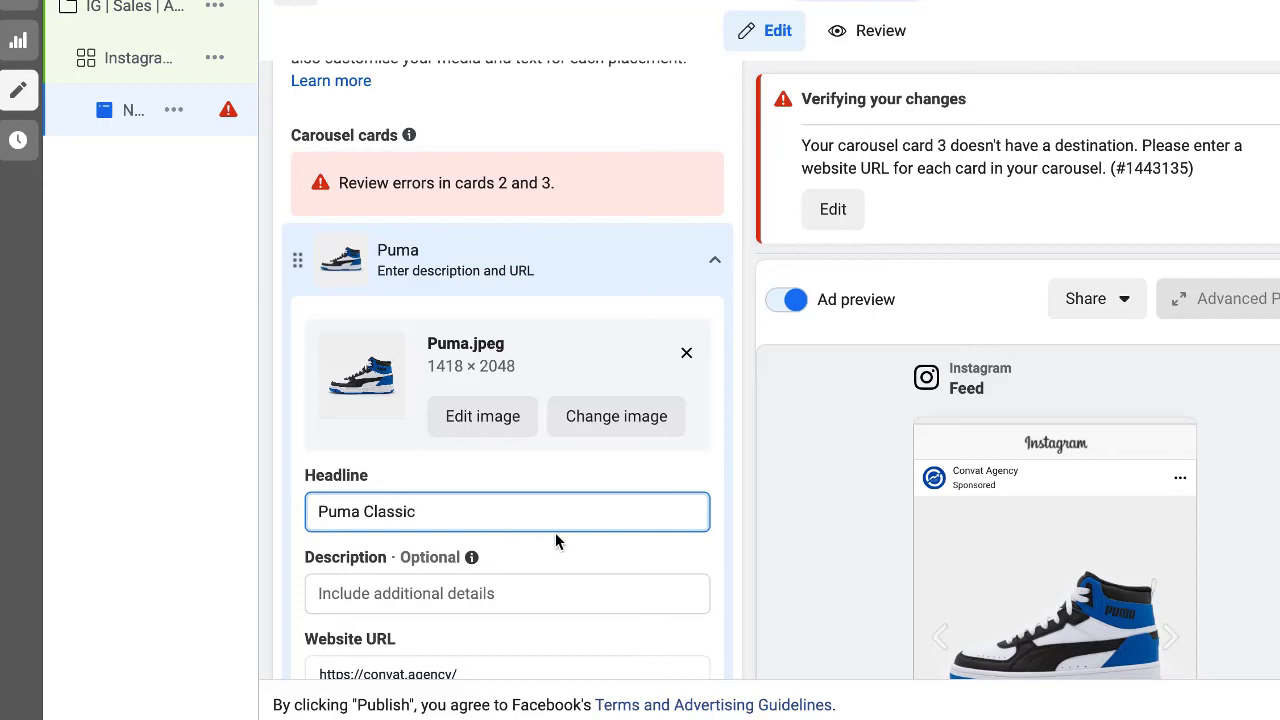
click(791, 546)
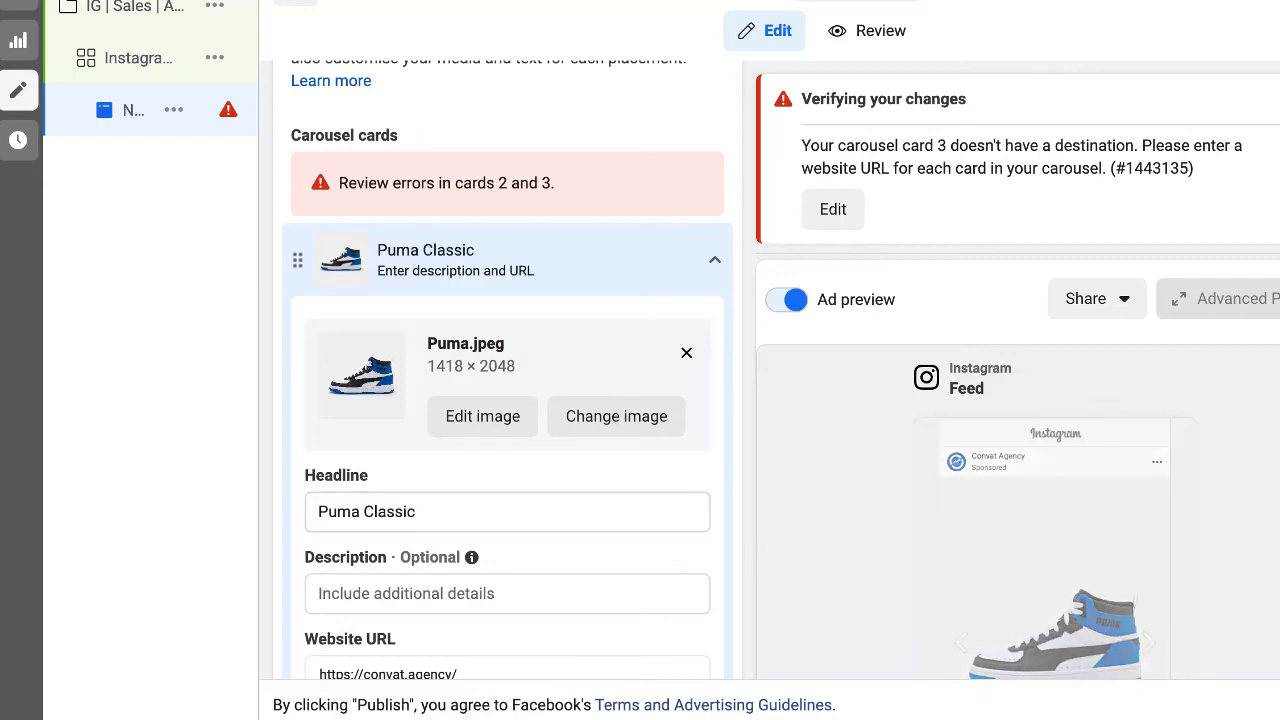
scroll(507, 400, down, 5)
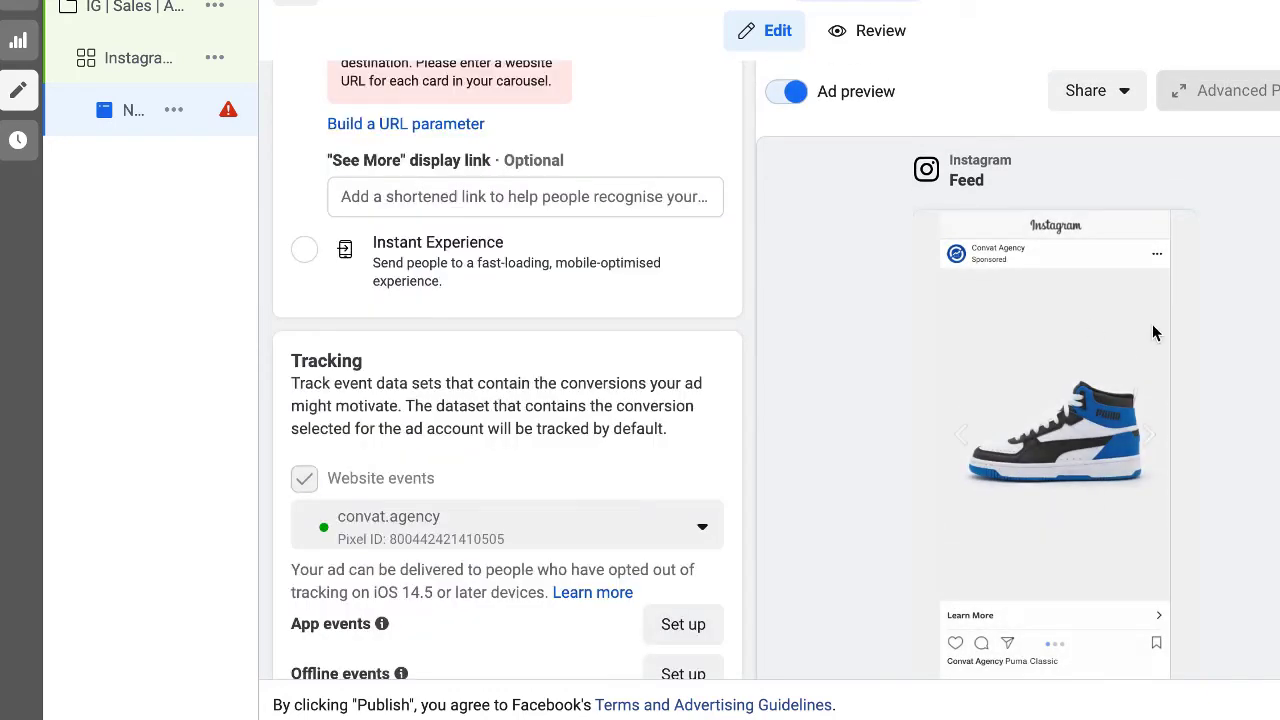
mouse_move(1097, 420)
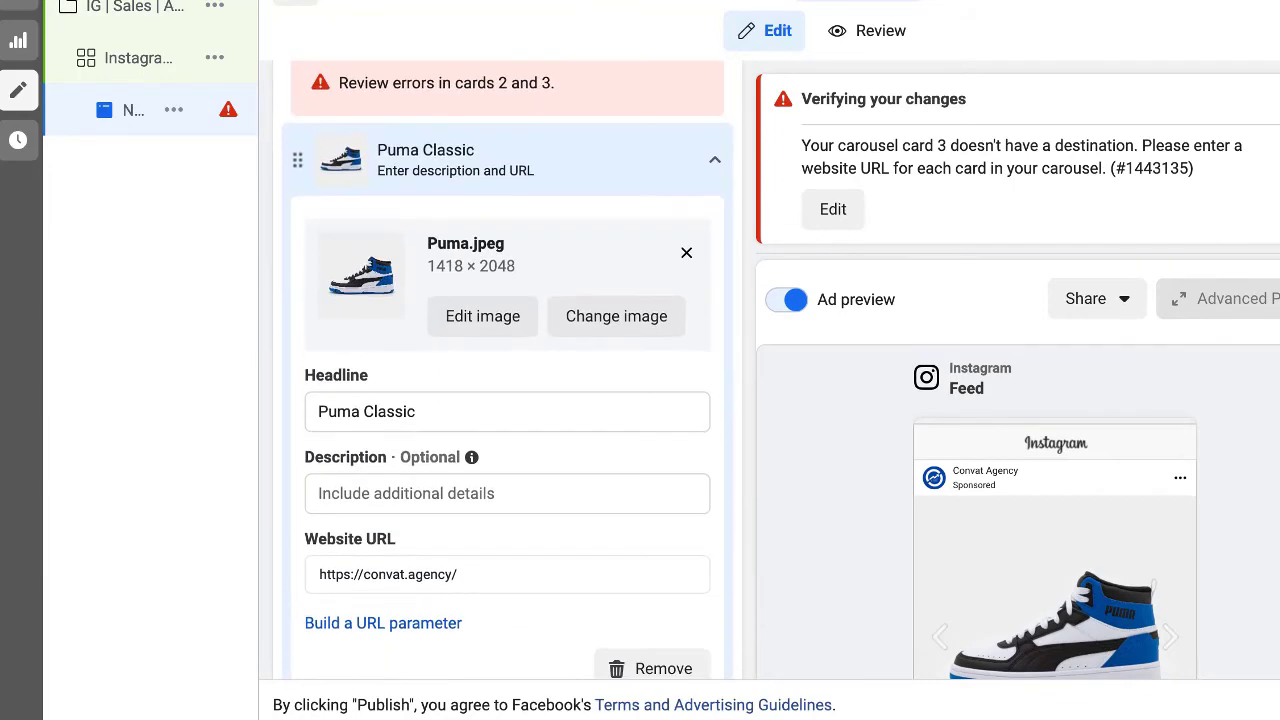
click(580, 157)
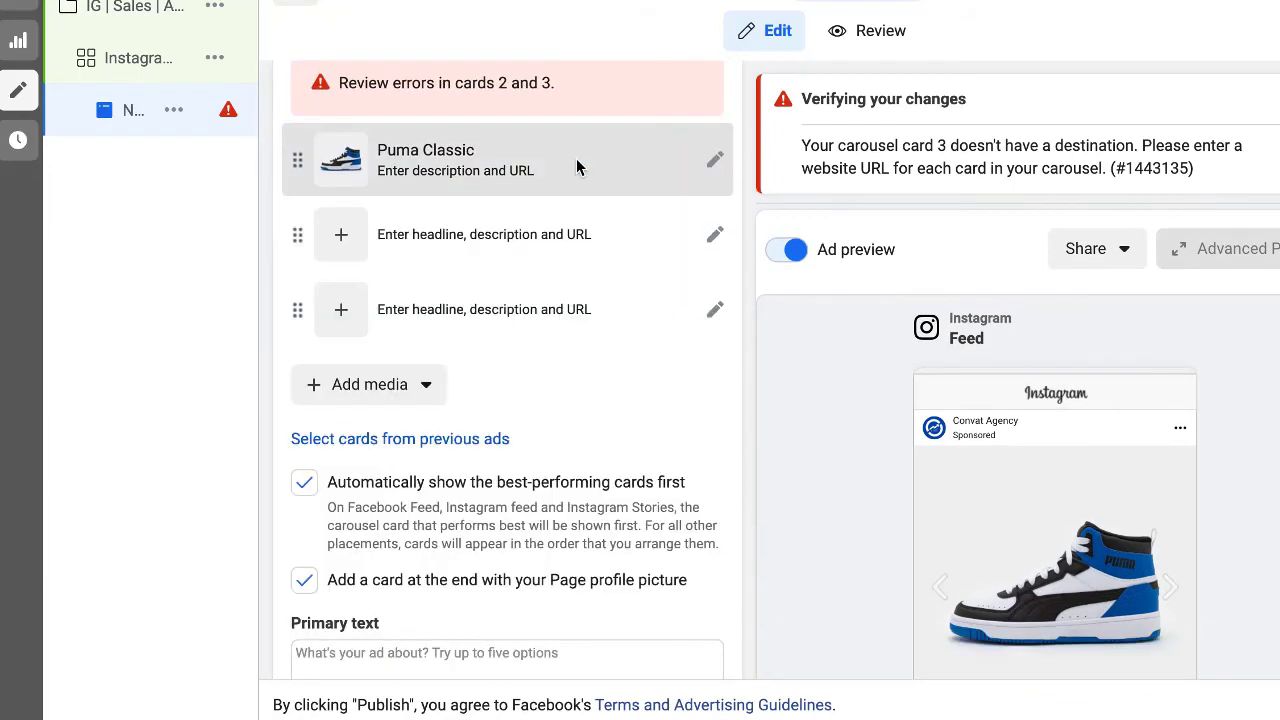
Set up the second carousel card with the addidas.jpeg image and the headline "Addidas".
click(537, 233)
click(386, 305)
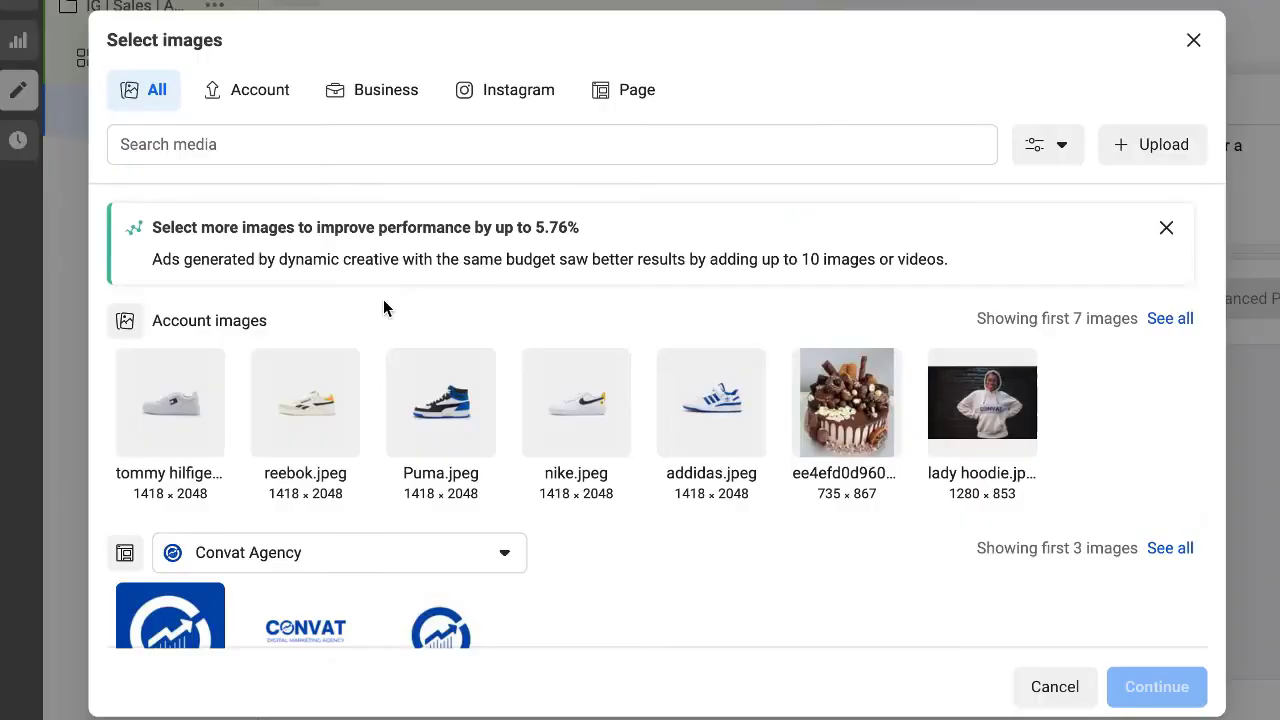
click(708, 402)
click(1156, 687)
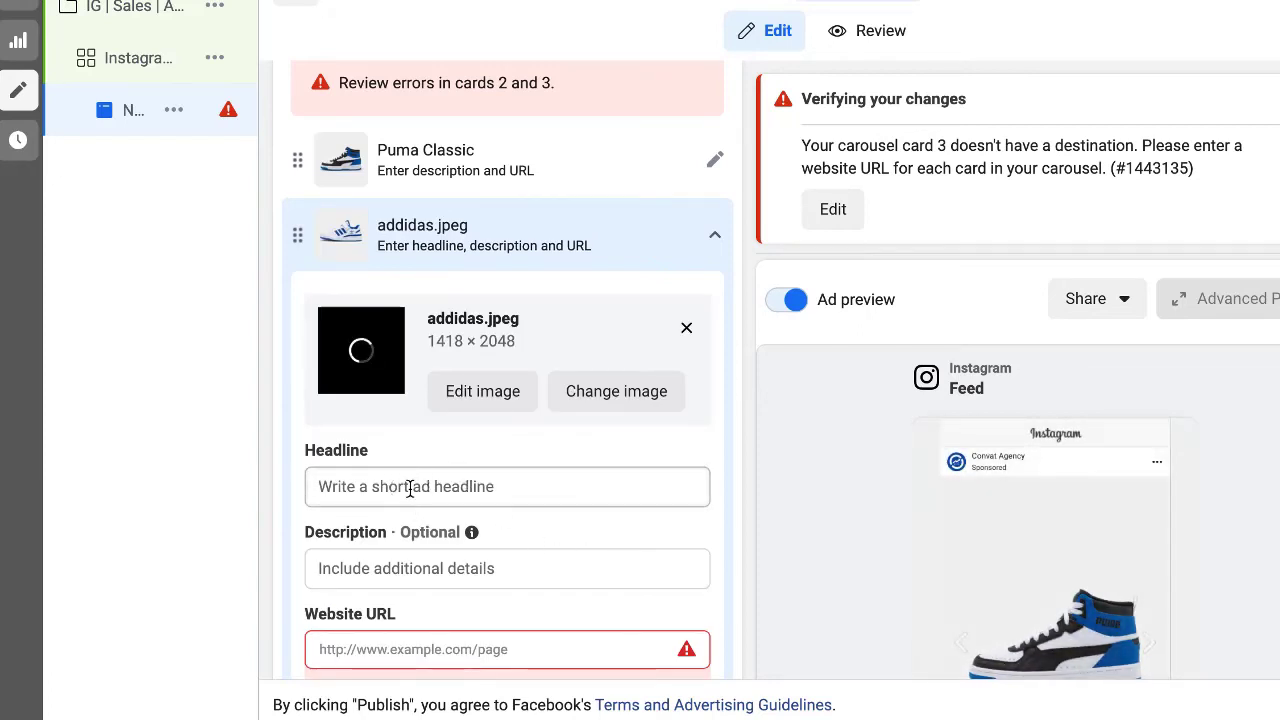
click(398, 488)
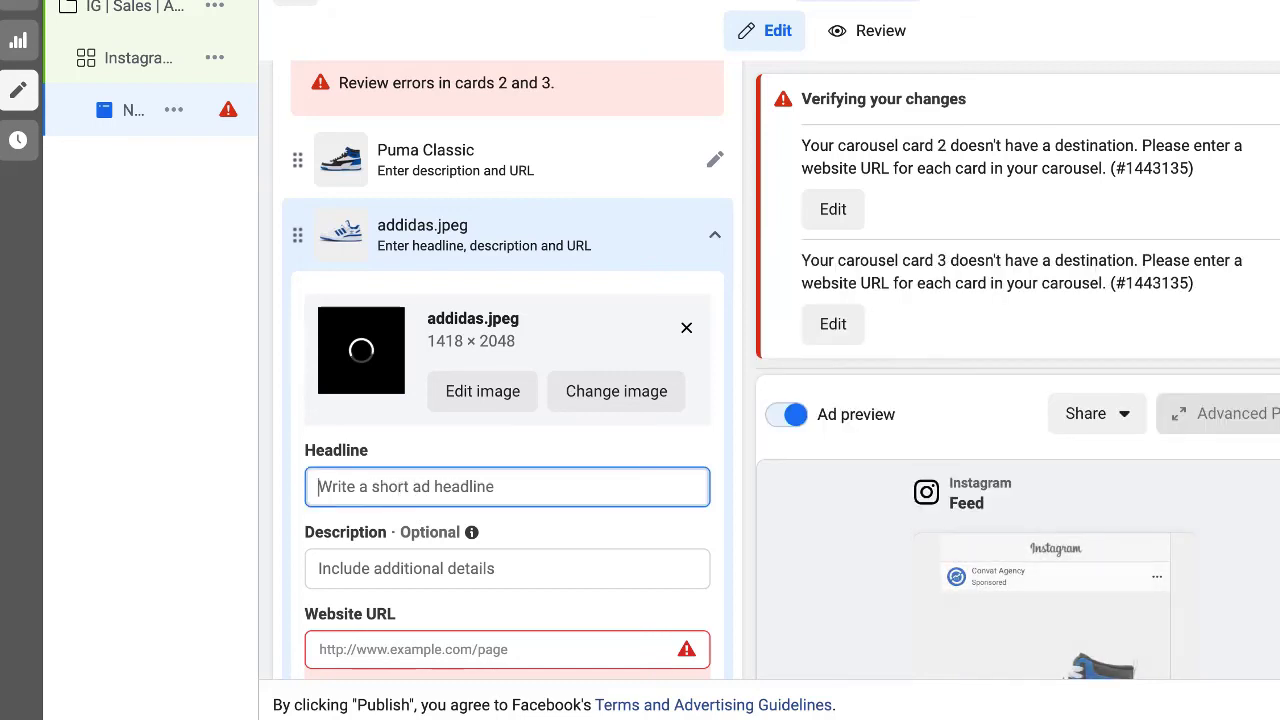
text(Addidas)
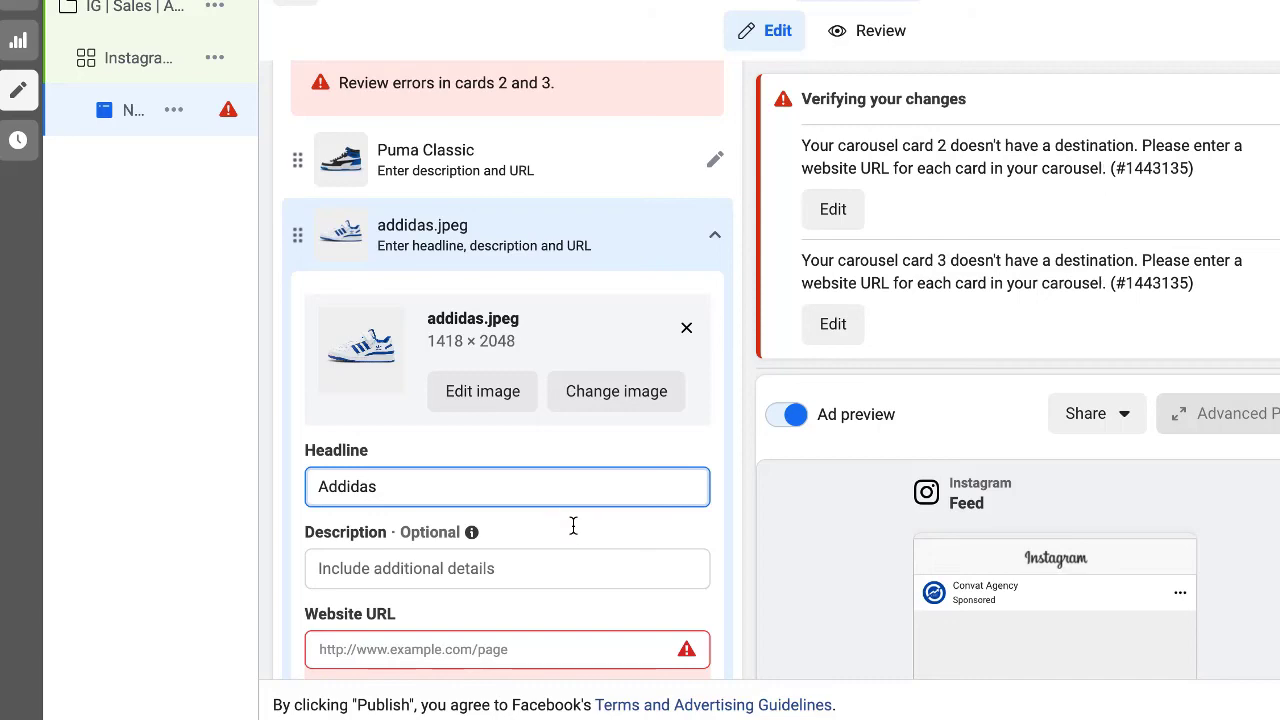
click(590, 513)
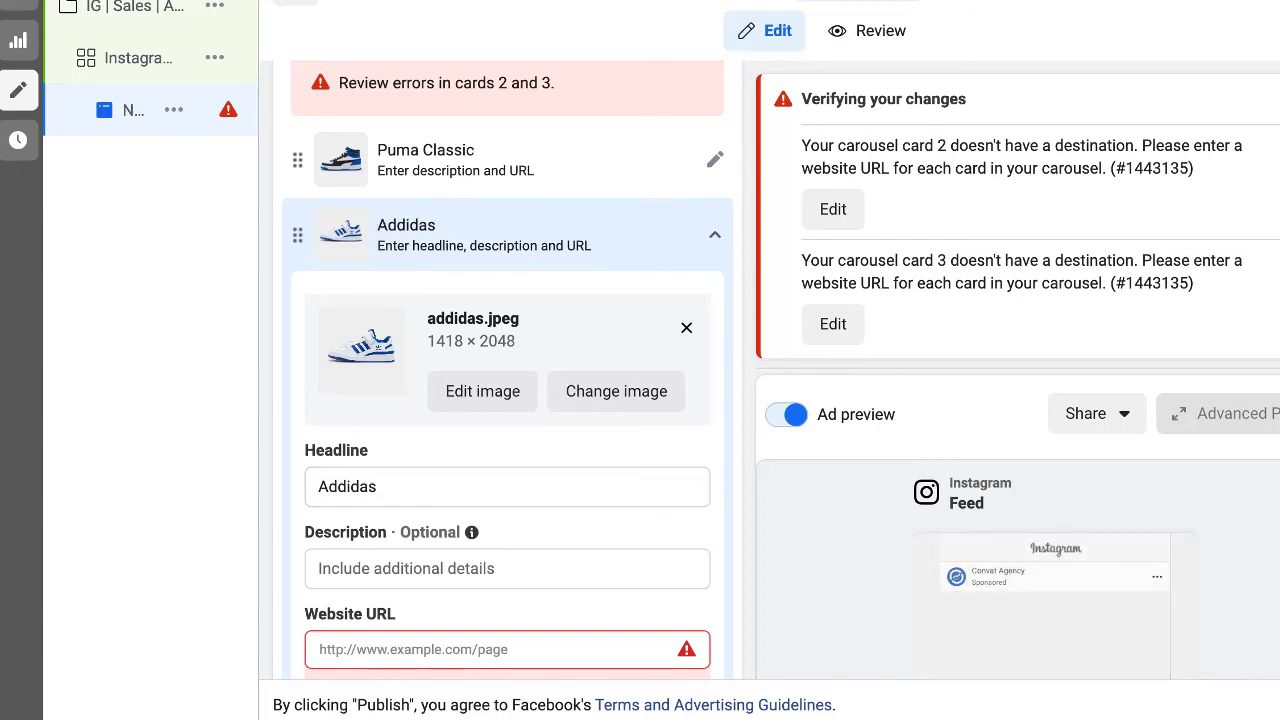
View the second carousel card in the Instagram feed preview and collapse its settings.
scroll(507, 400, down, 10)
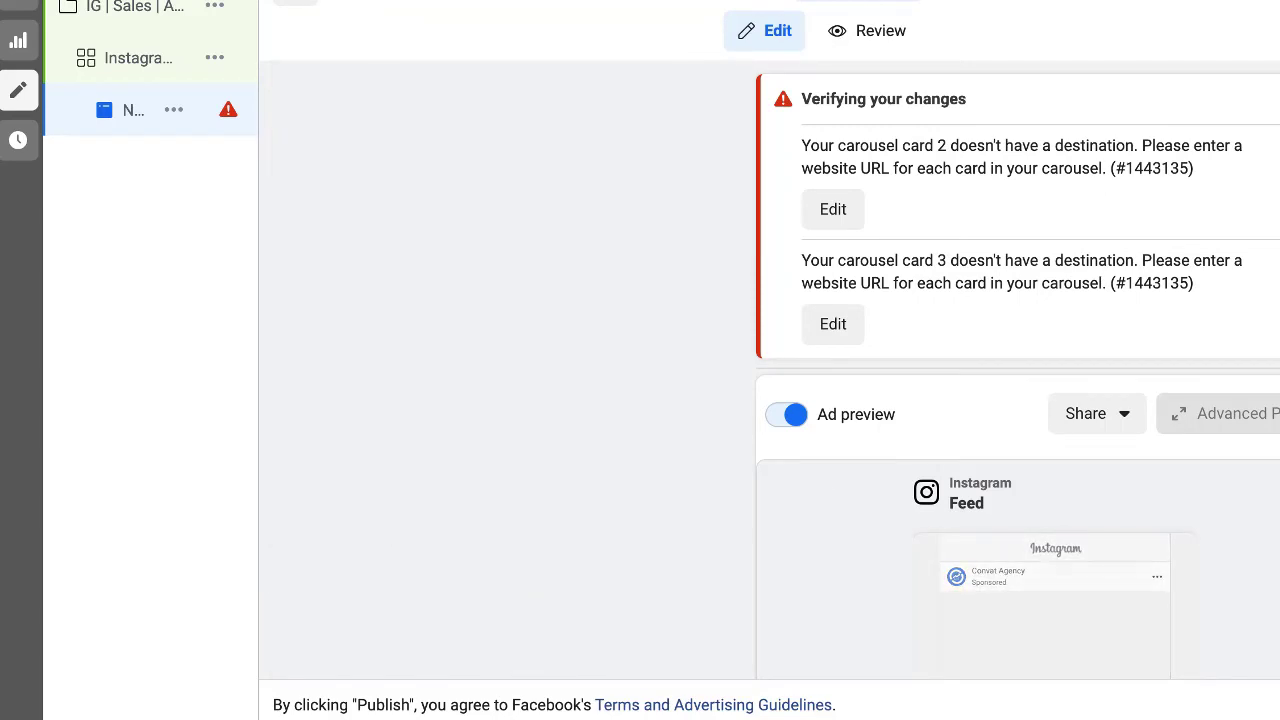
scroll(1108, 374, down, 5)
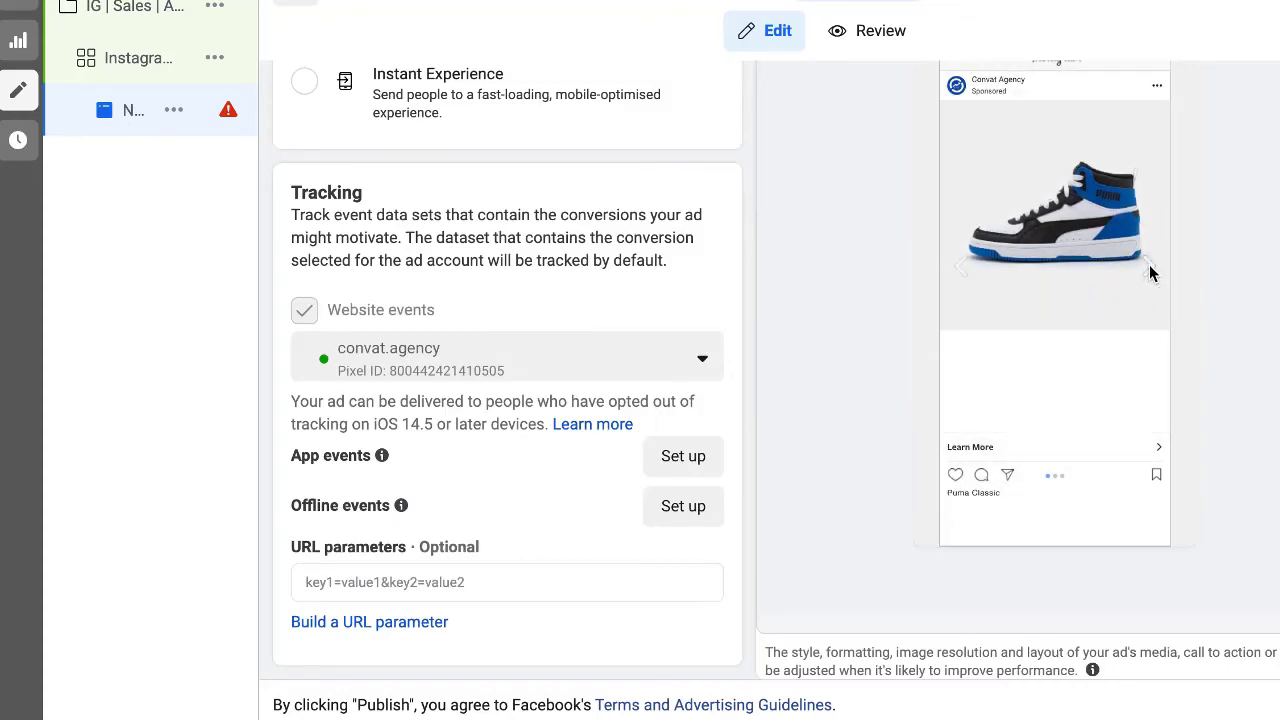
click(1150, 270)
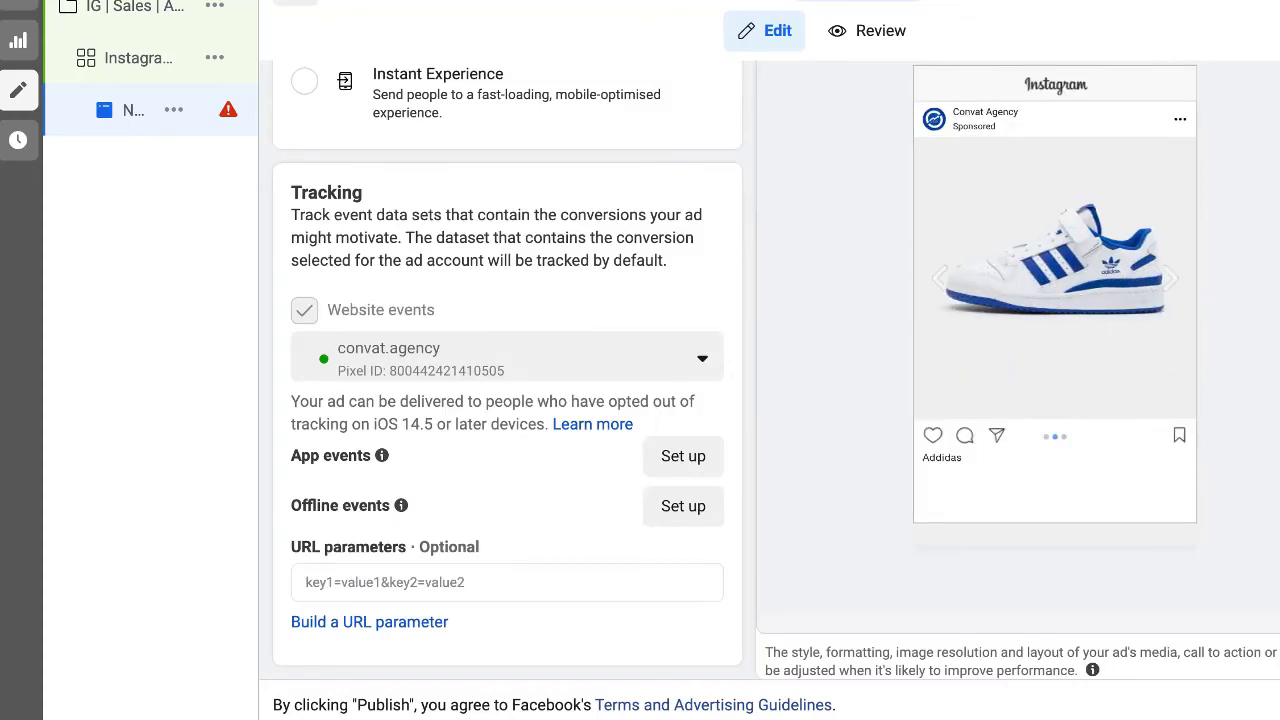
scroll(768, 370, up, 1)
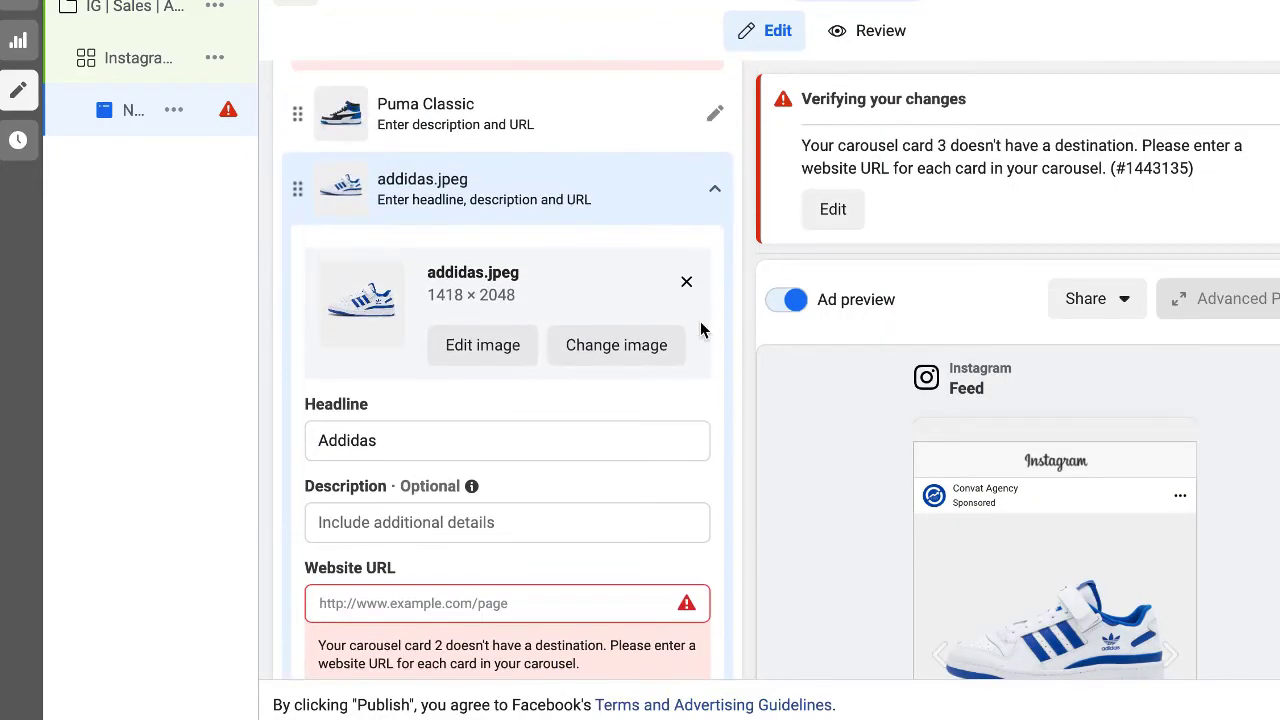
click(515, 180)
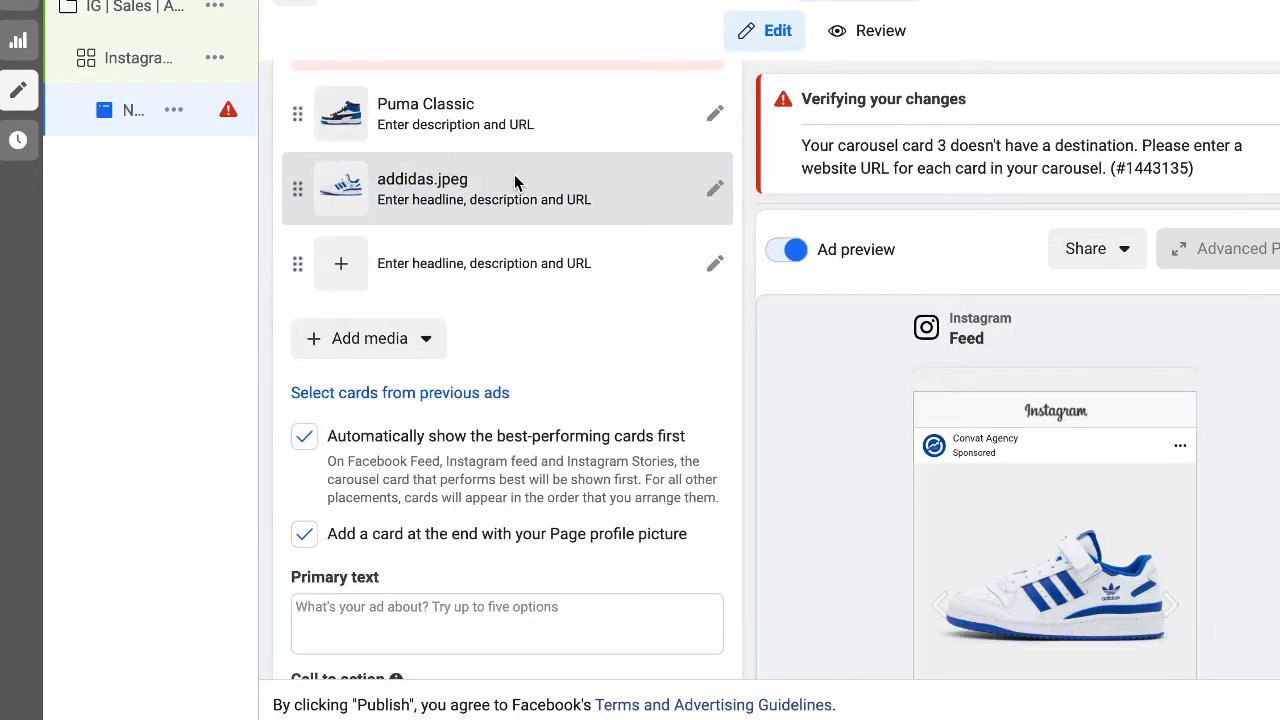
Set up the third carousel card with the nike.jpeg image and the headline "Nike Air Force", then collapse the card.
click(423, 266)
click(378, 332)
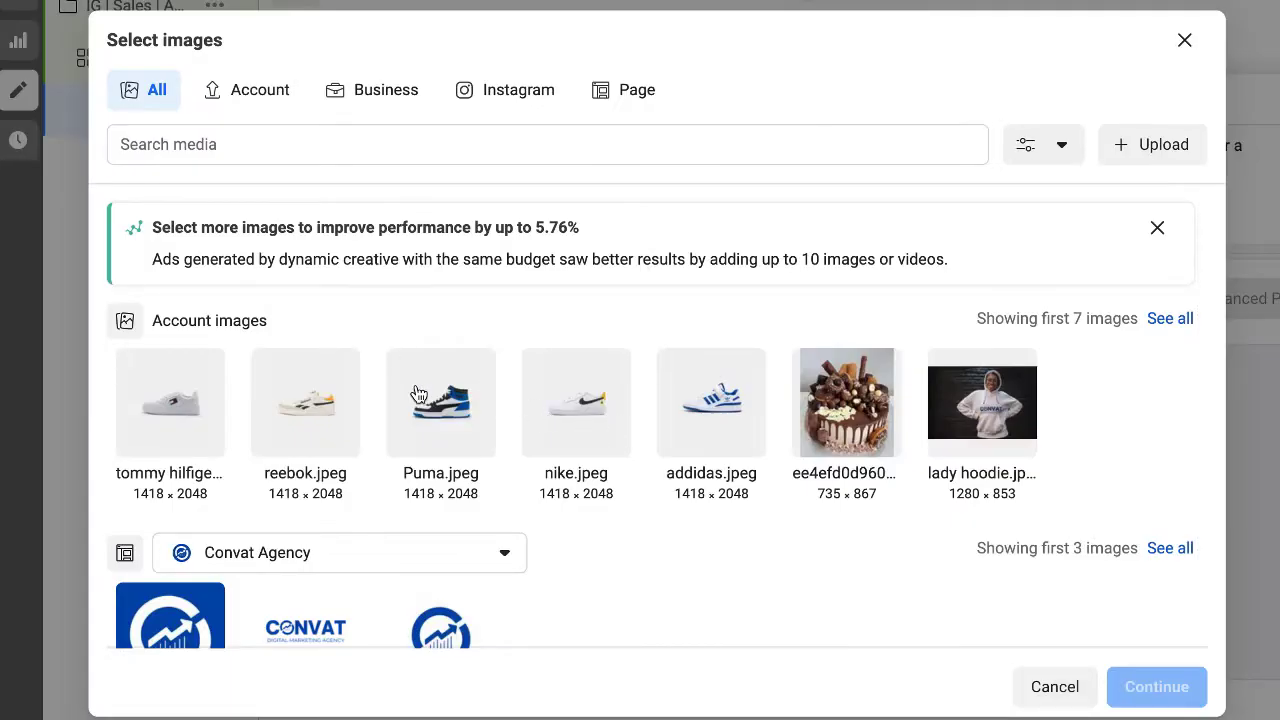
click(590, 402)
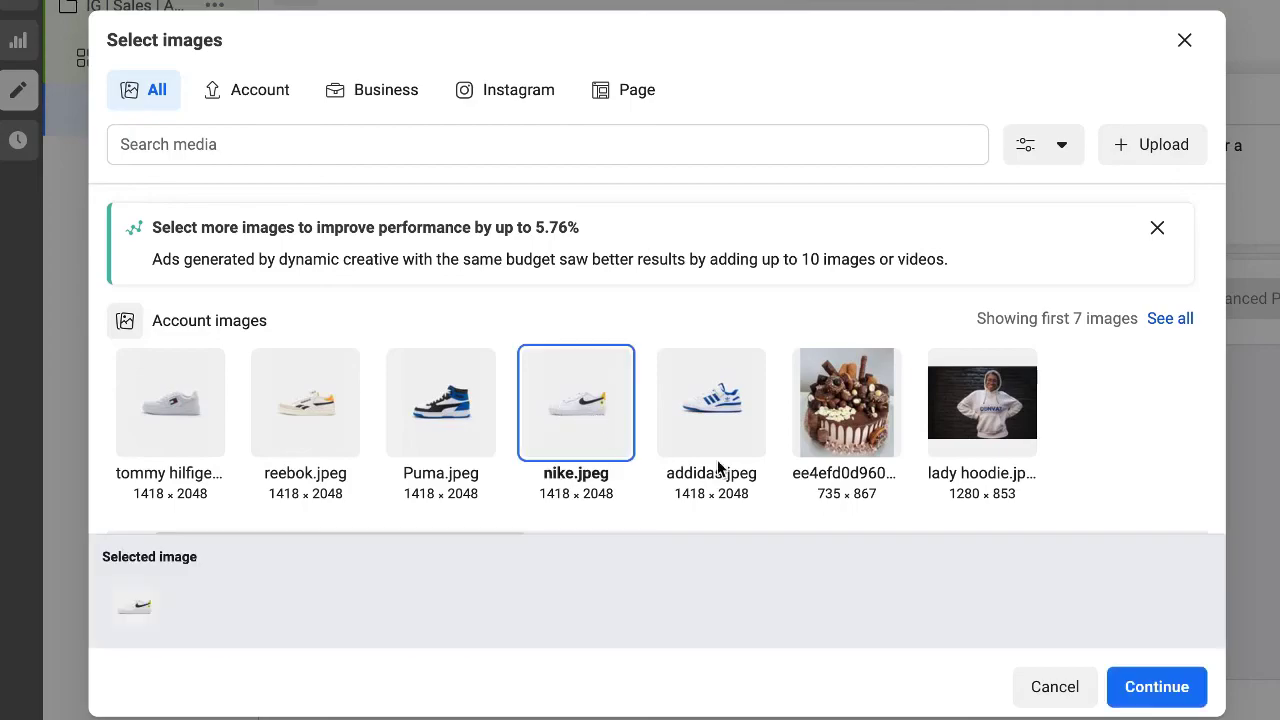
click(1137, 680)
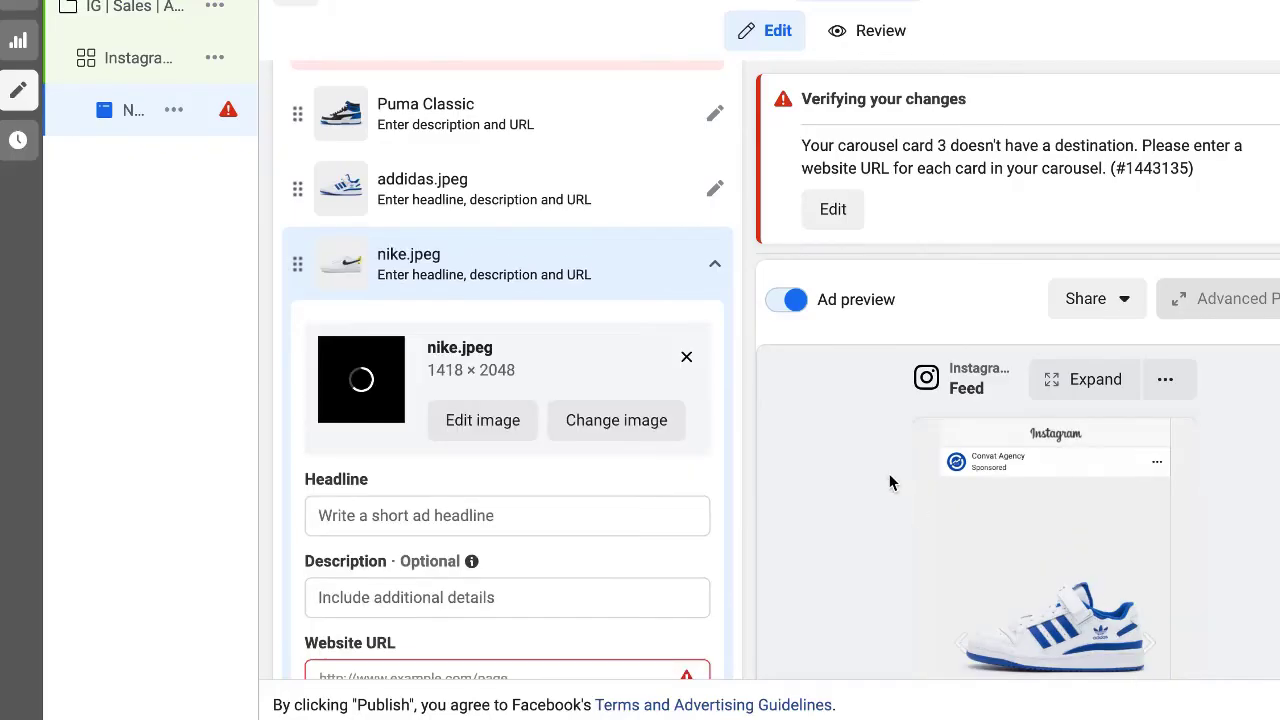
click(501, 514)
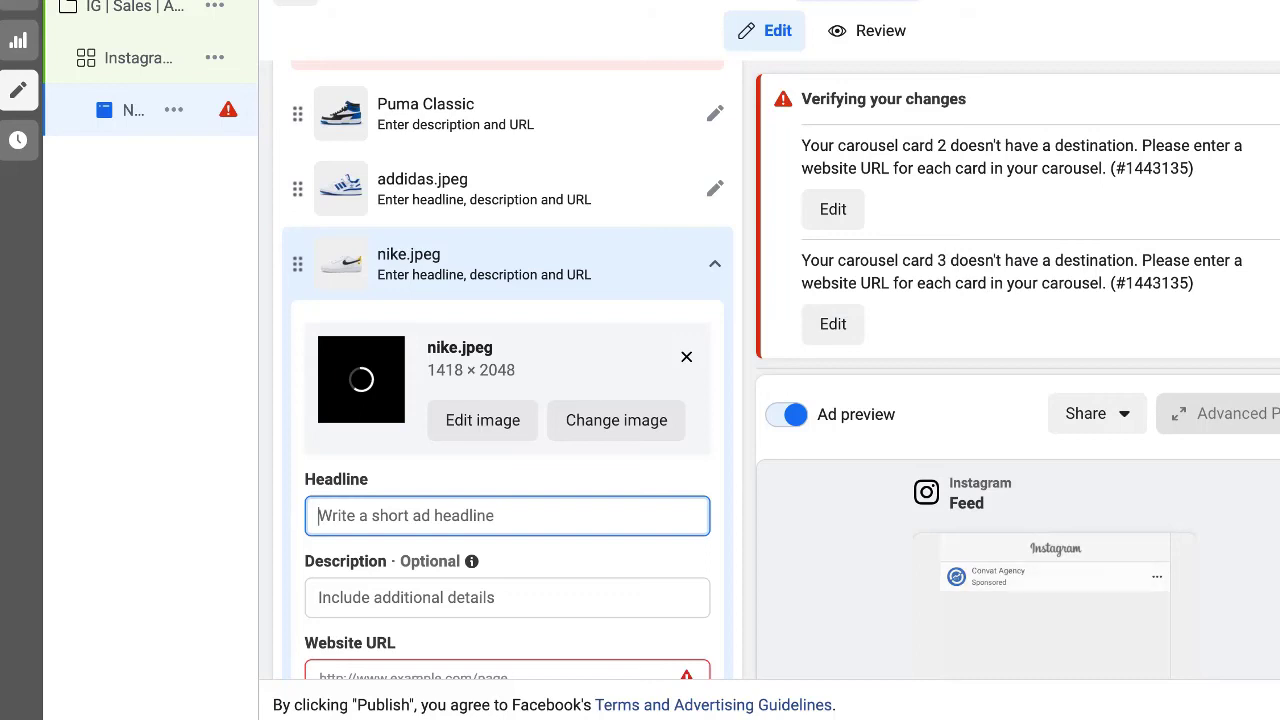
text(Nike Air Force)
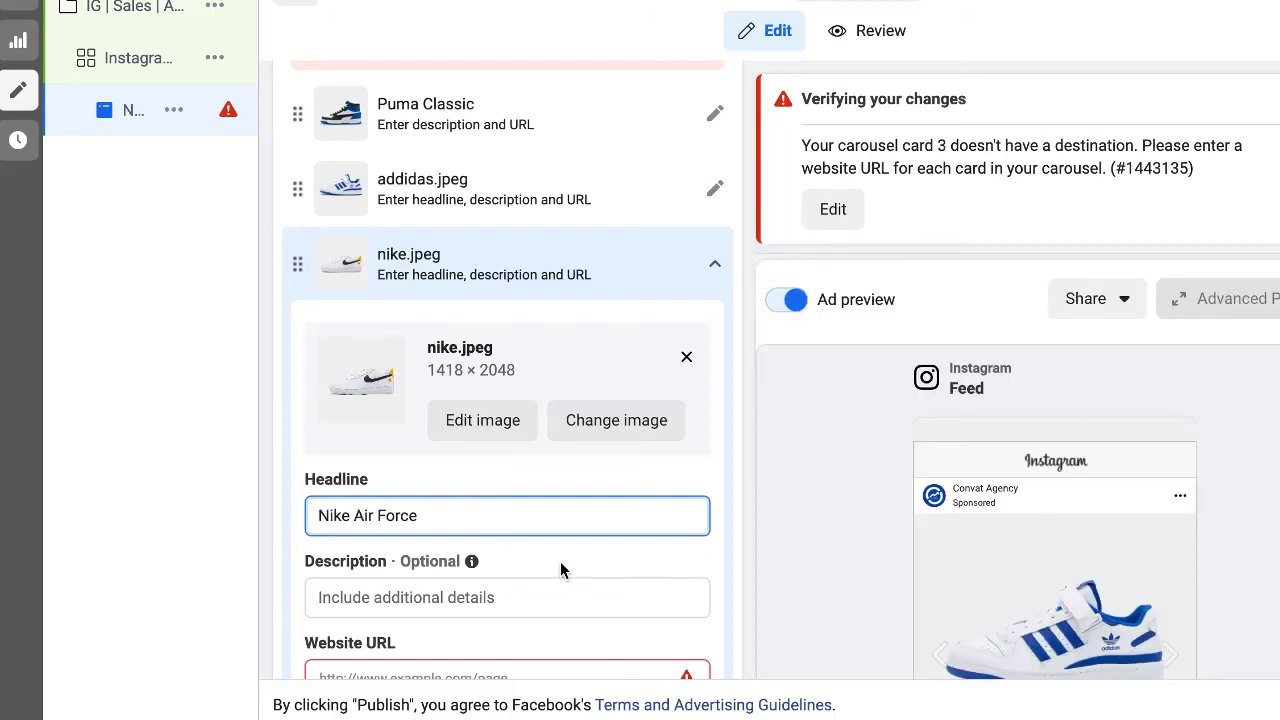
click(560, 570)
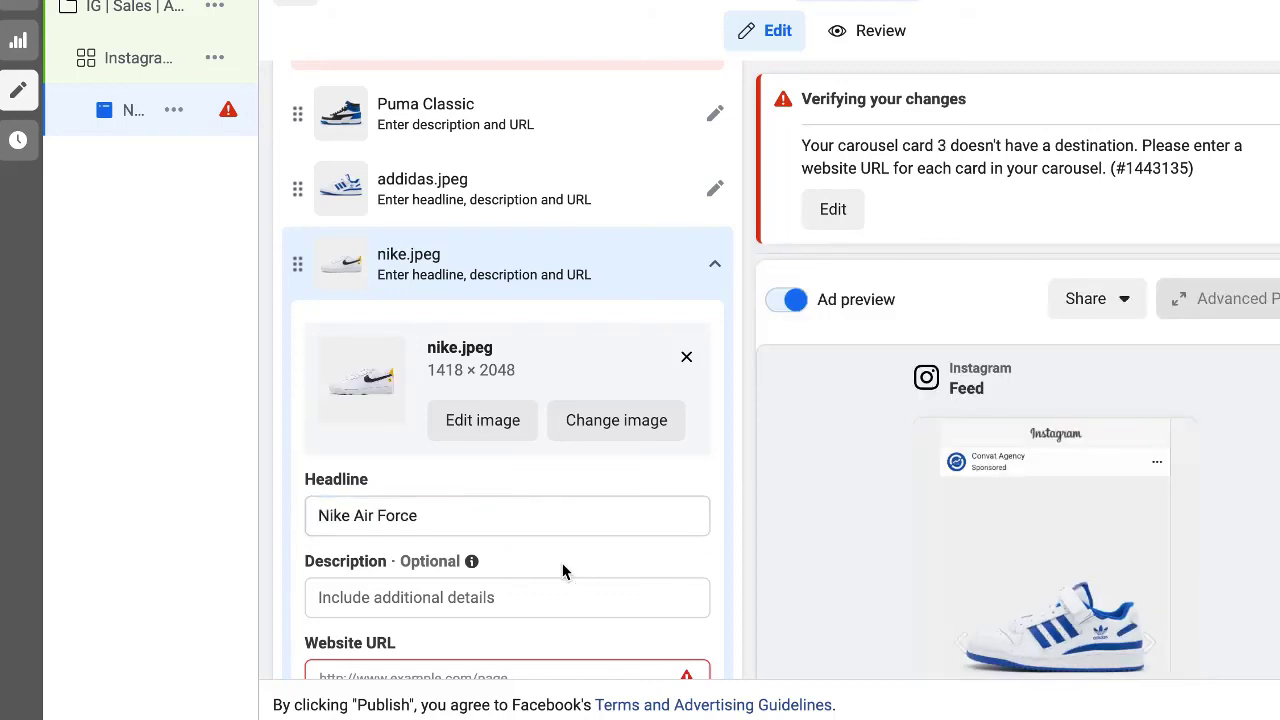
click(462, 268)
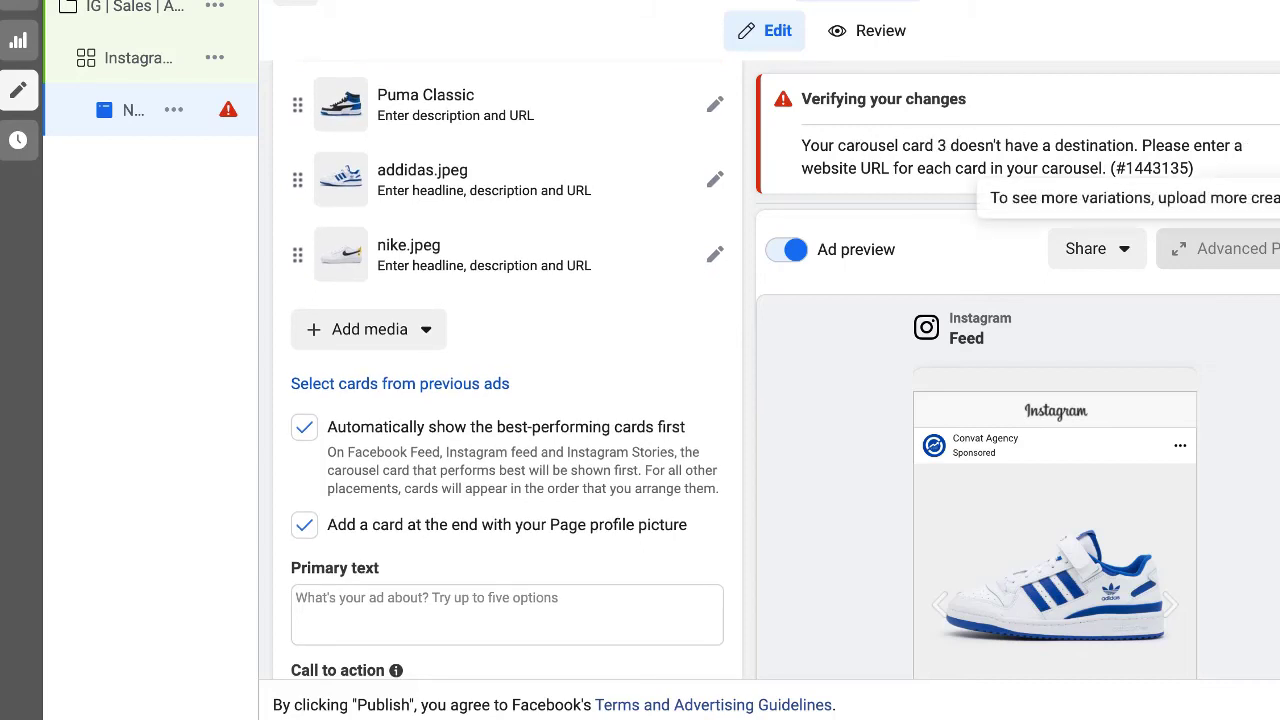
Set the carousel ad's call to action to Shop now.
scroll(507, 400, down, 2)
scroll(507, 400, down, 4)
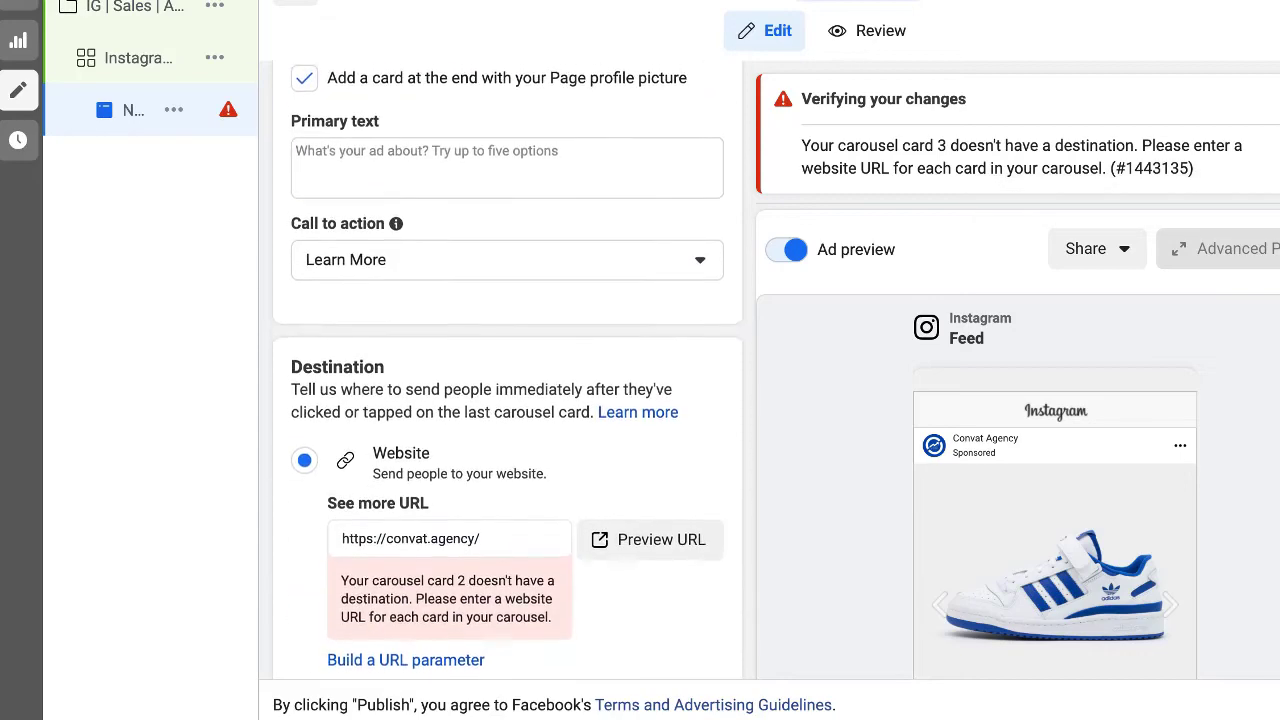
scroll(507, 400, up, 2)
click(684, 390)
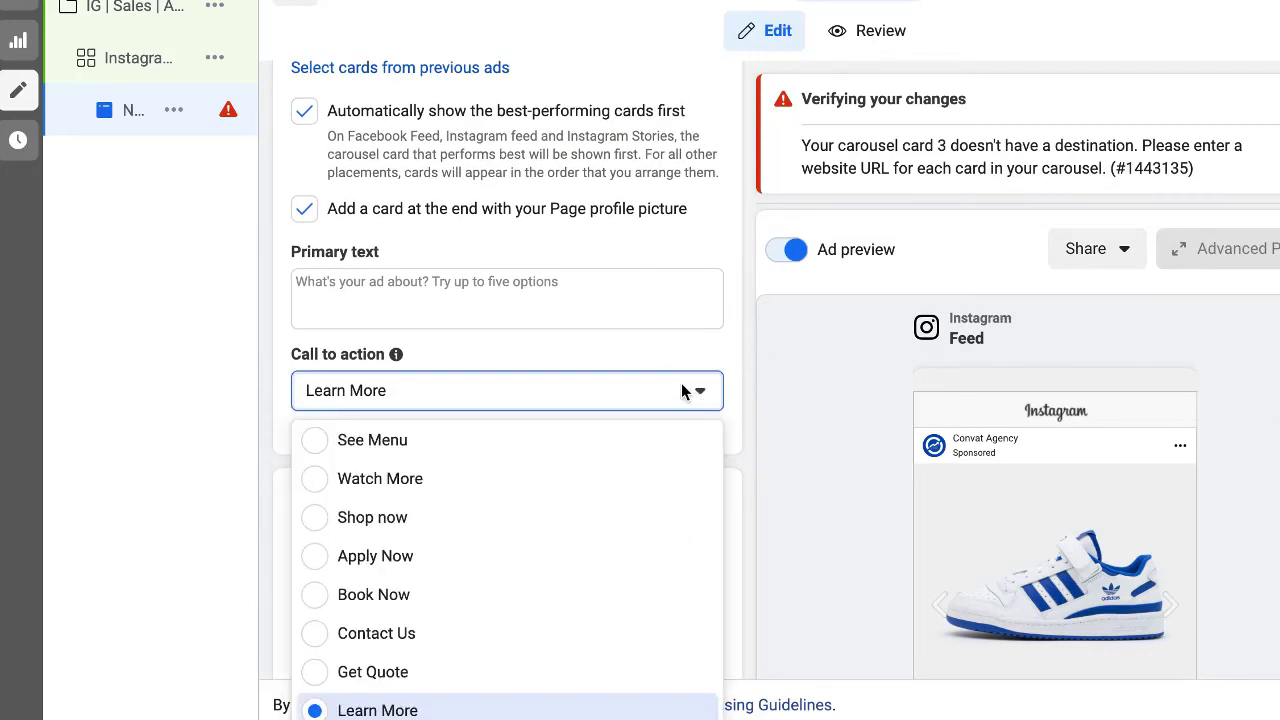
click(355, 520)
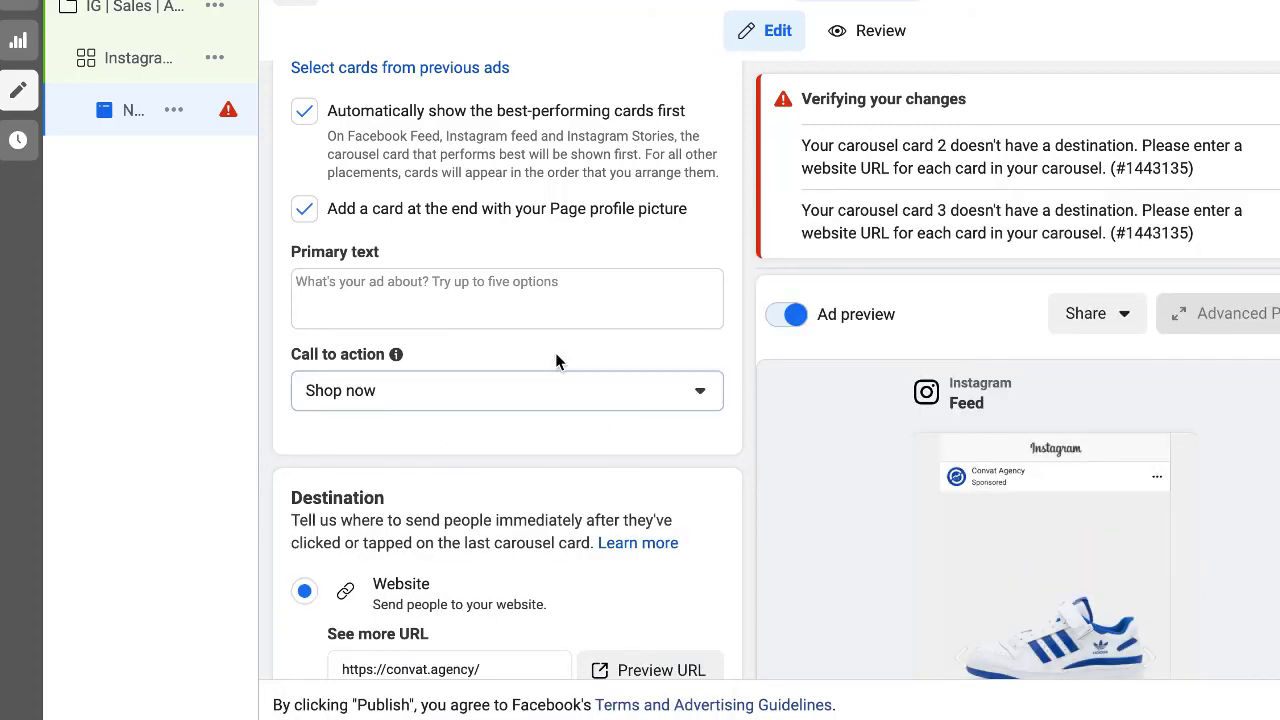
Page through the Puma, Addidas and Nike cards in the Instagram feed preview.
scroll(1033, 609, down, 6)
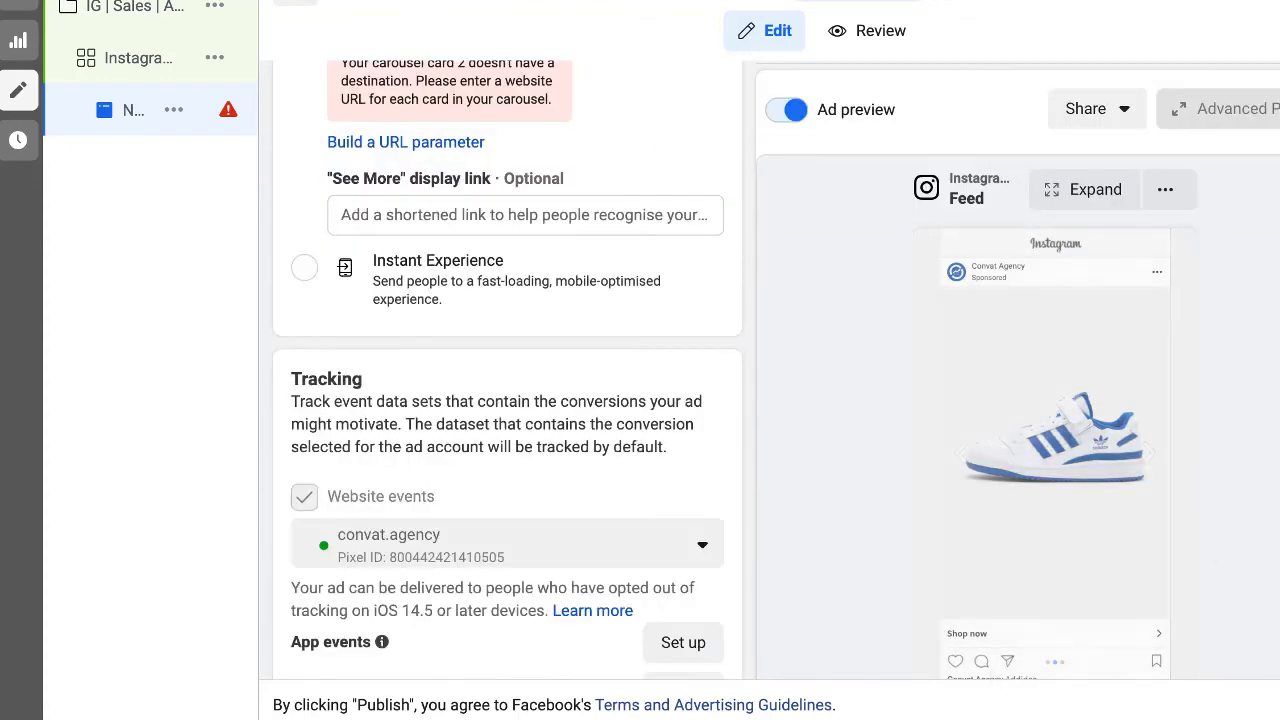
scroll(1134, 540, down, 2)
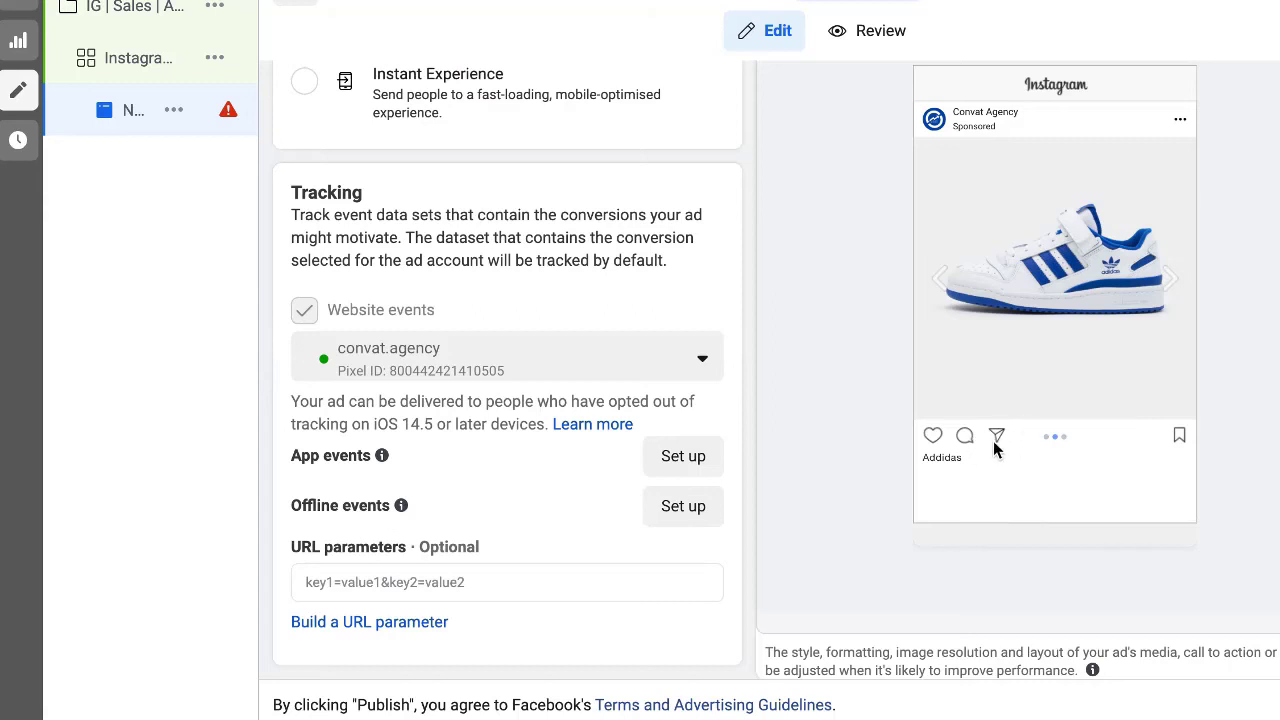
click(937, 277)
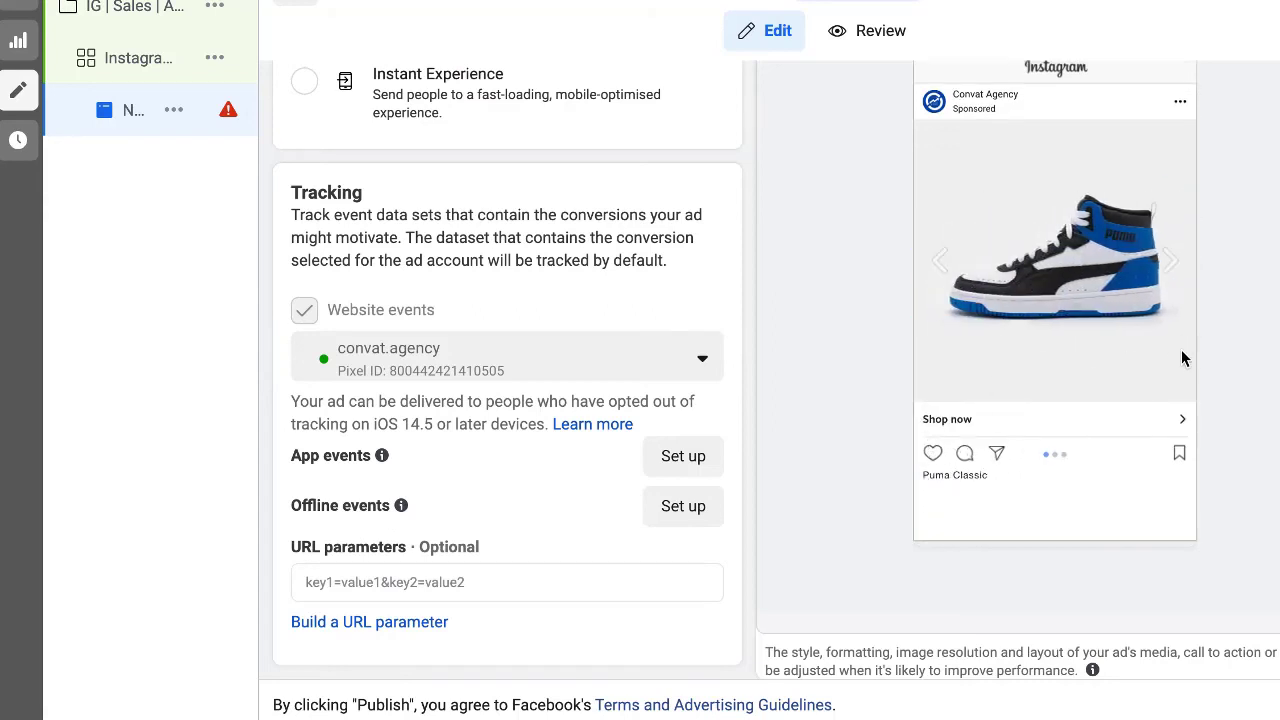
click(1168, 262)
click(1167, 278)
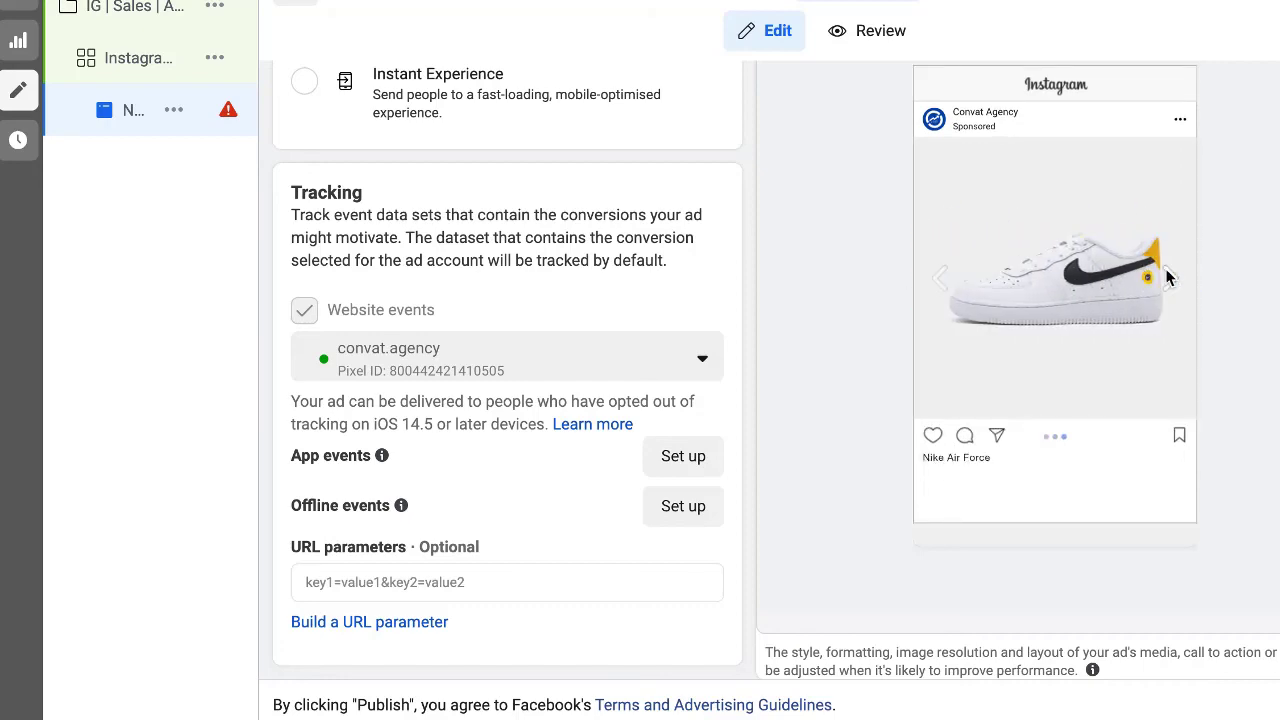
Enter the primary text "Step out in styles, enjoy 20% discount today." and check it in the Instagram feed preview.
scroll(507, 370, up, 7)
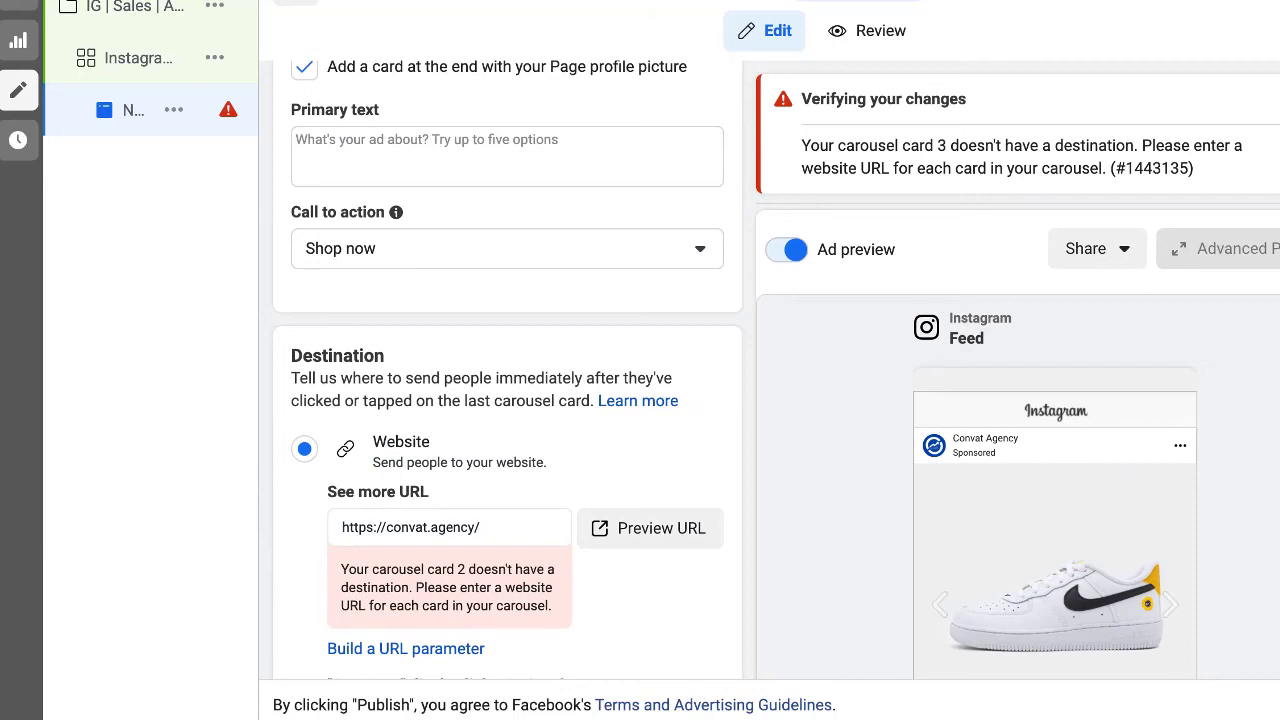
click(474, 154)
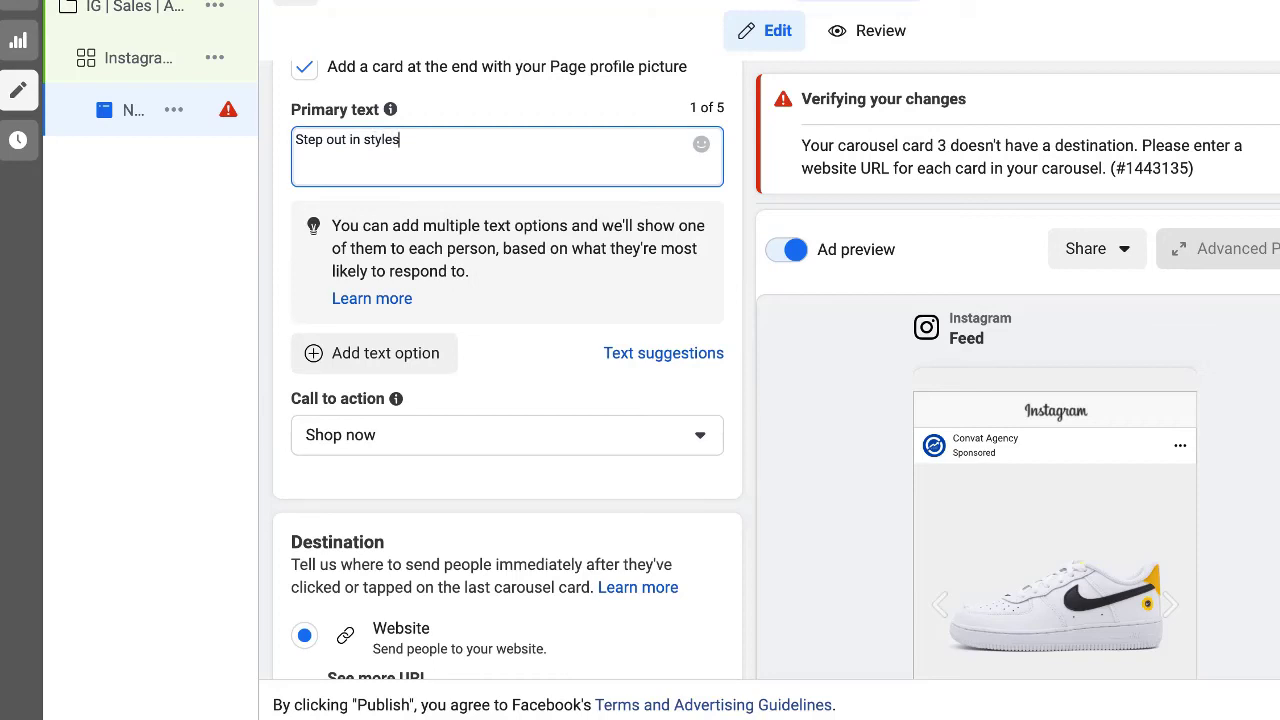
text(Step out in styles, e)
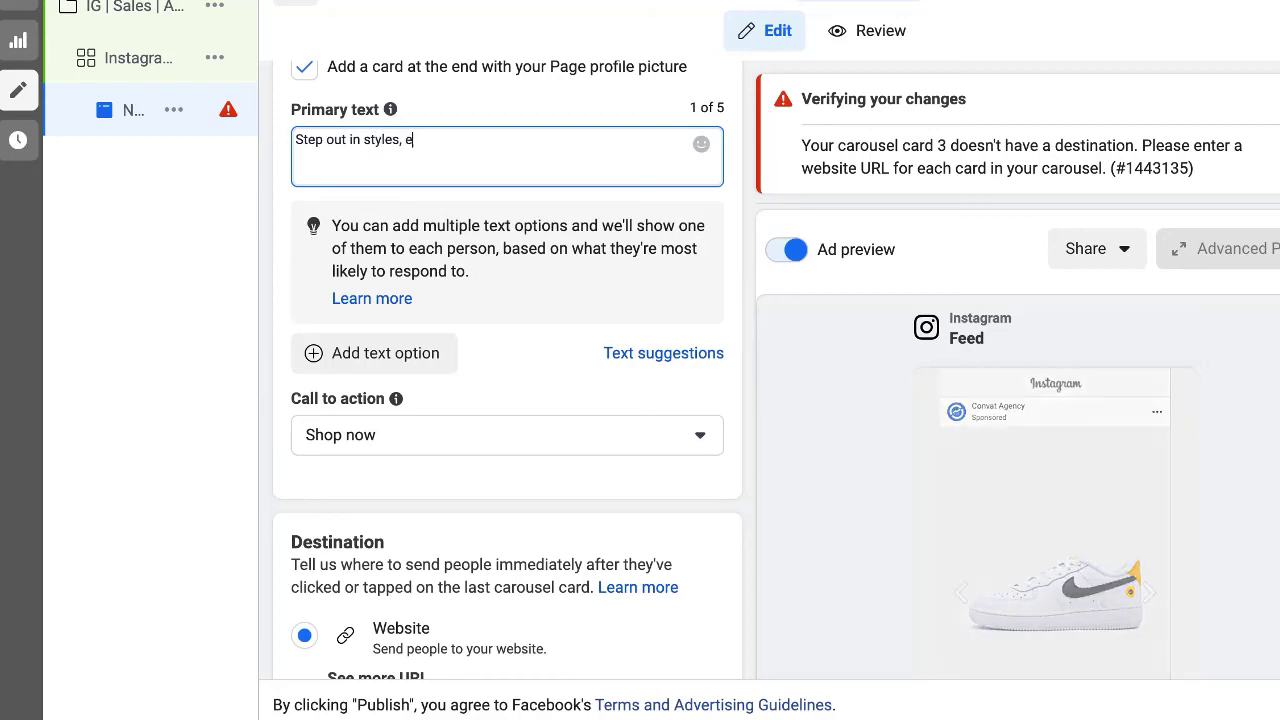
text(njoy )
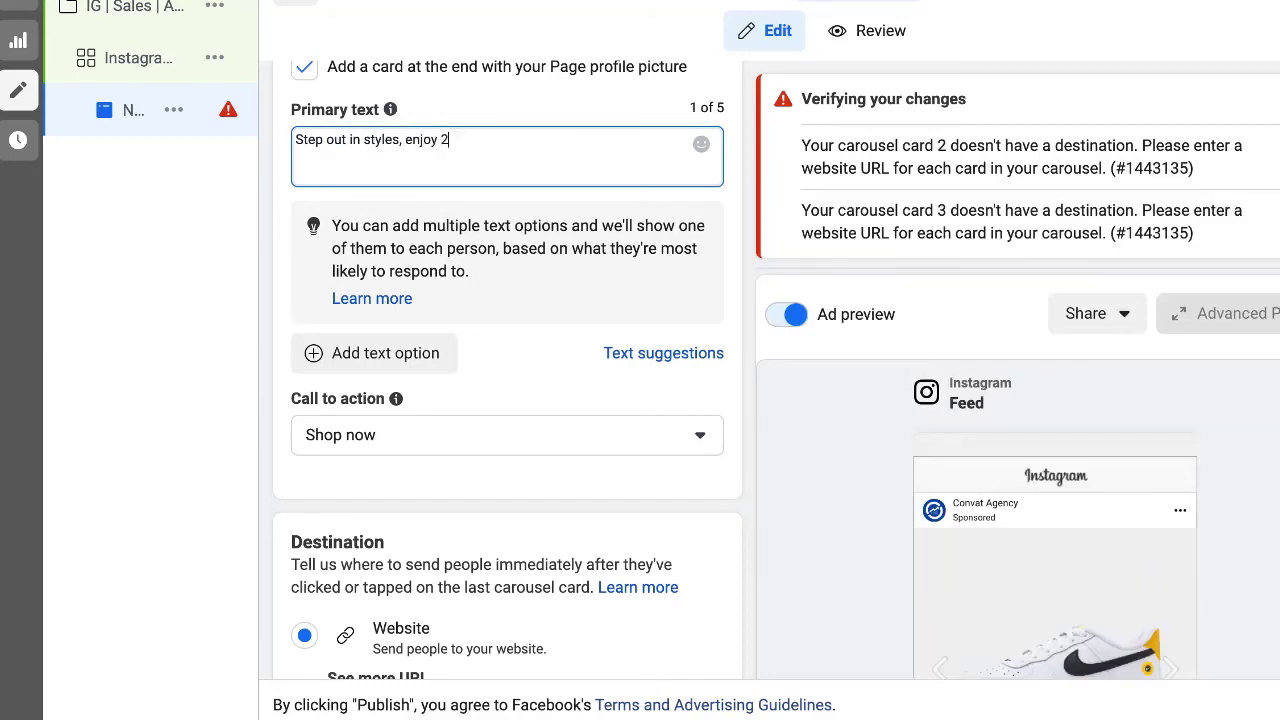
text(20% di)
text(scount.)
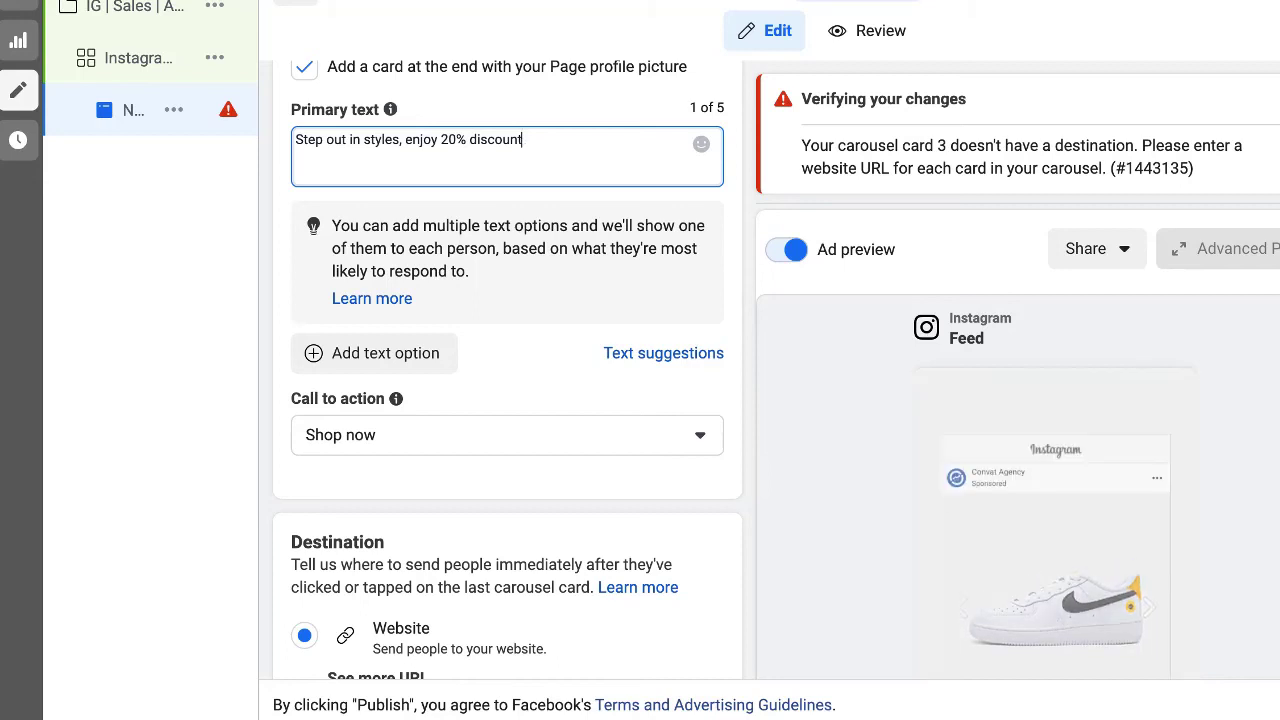
key(BackSpace)
text(t)
text(oday.)
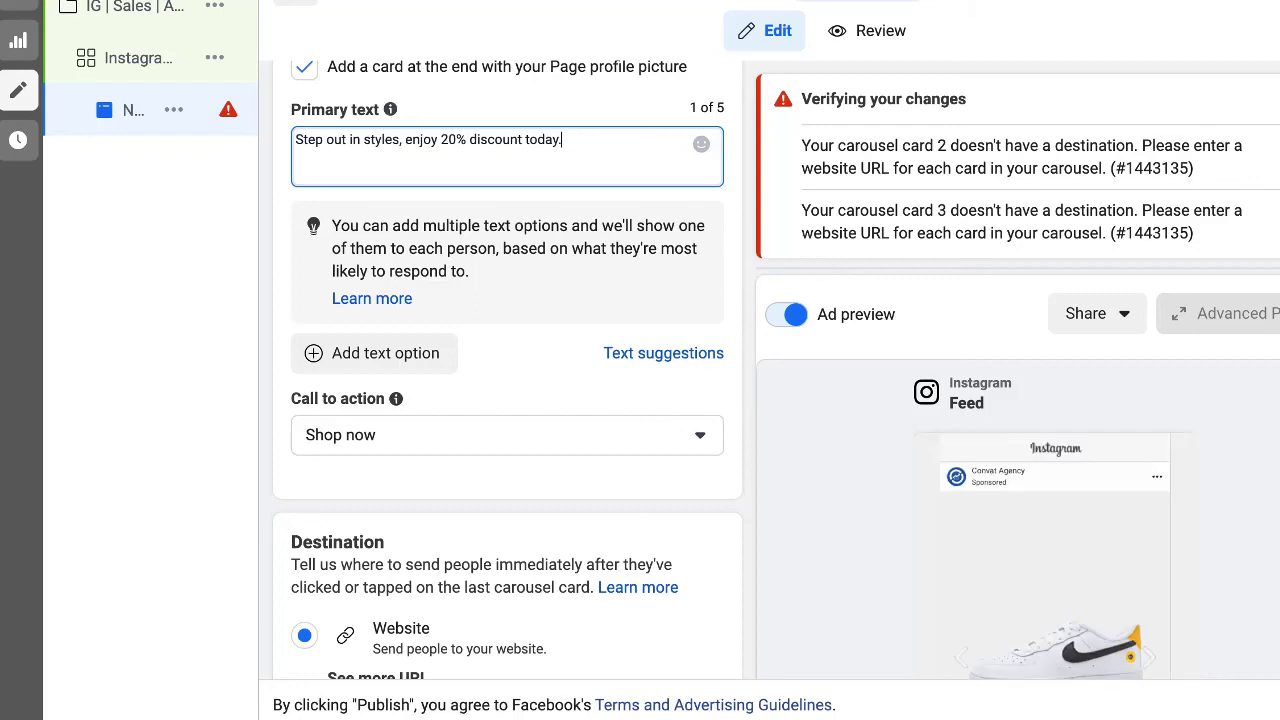
scroll(508, 400, down, 5)
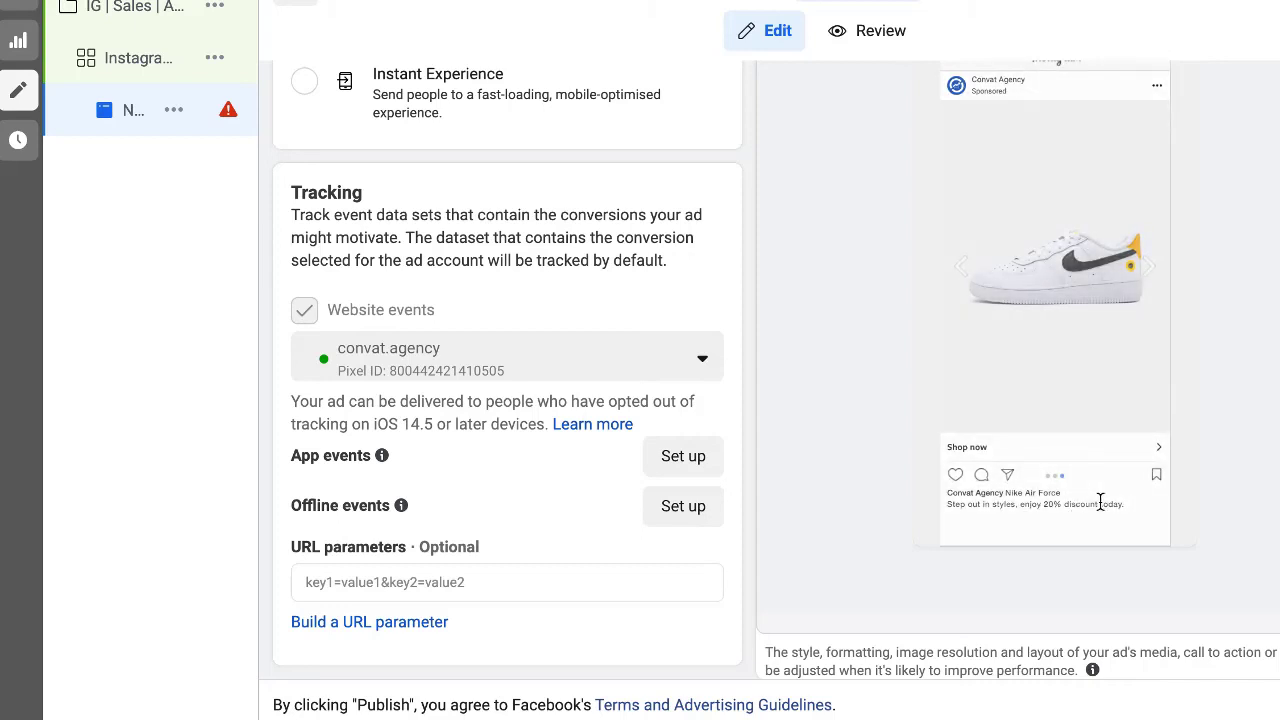
click(1150, 268)
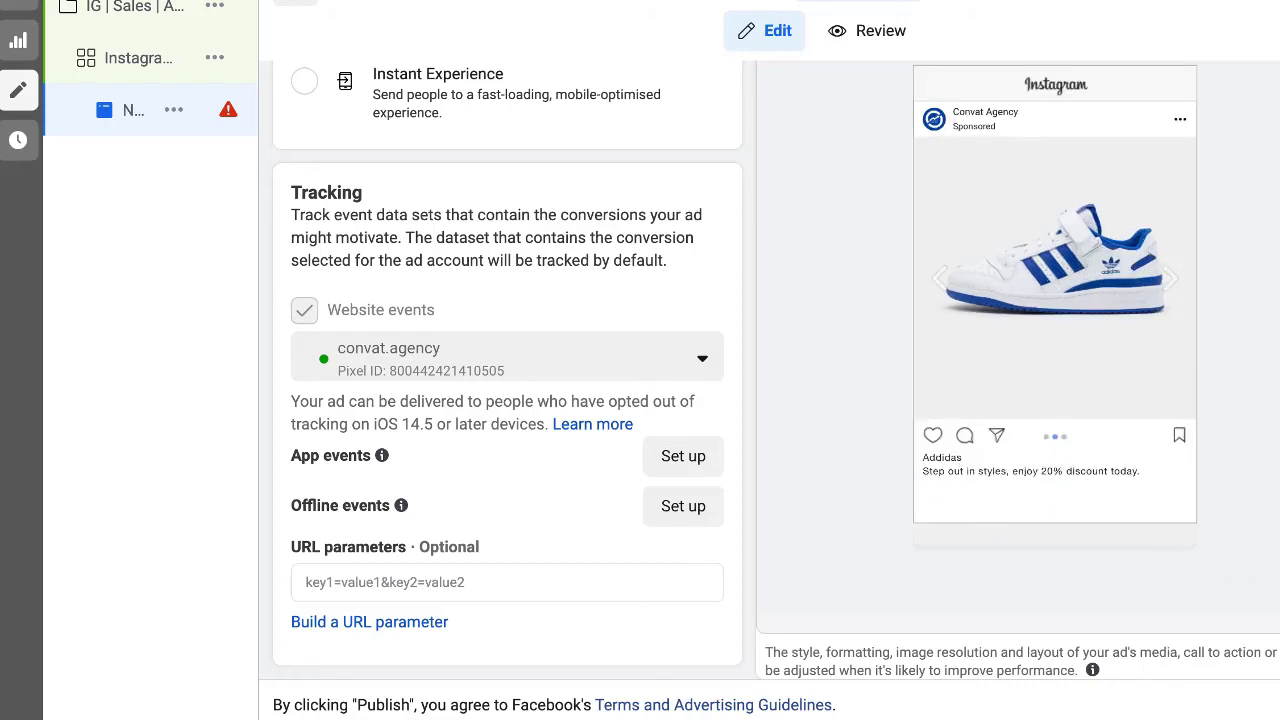
scroll(507, 370, up, 5)
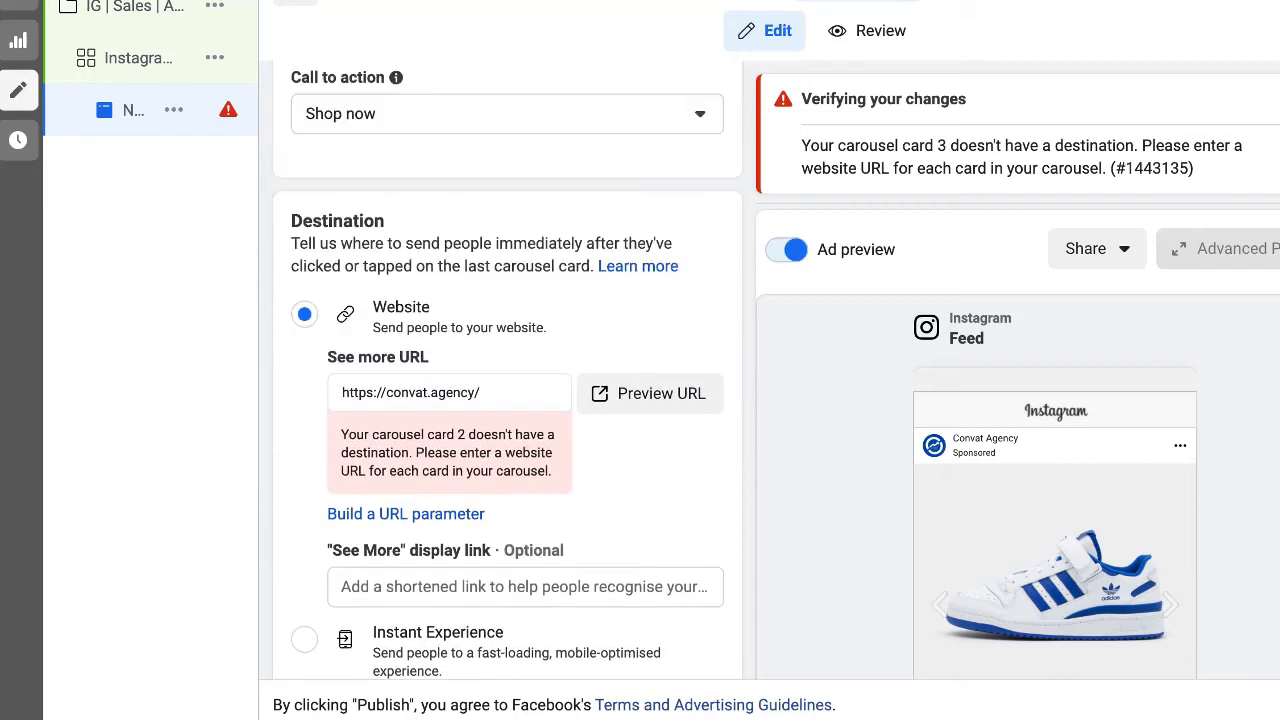
click(481, 395)
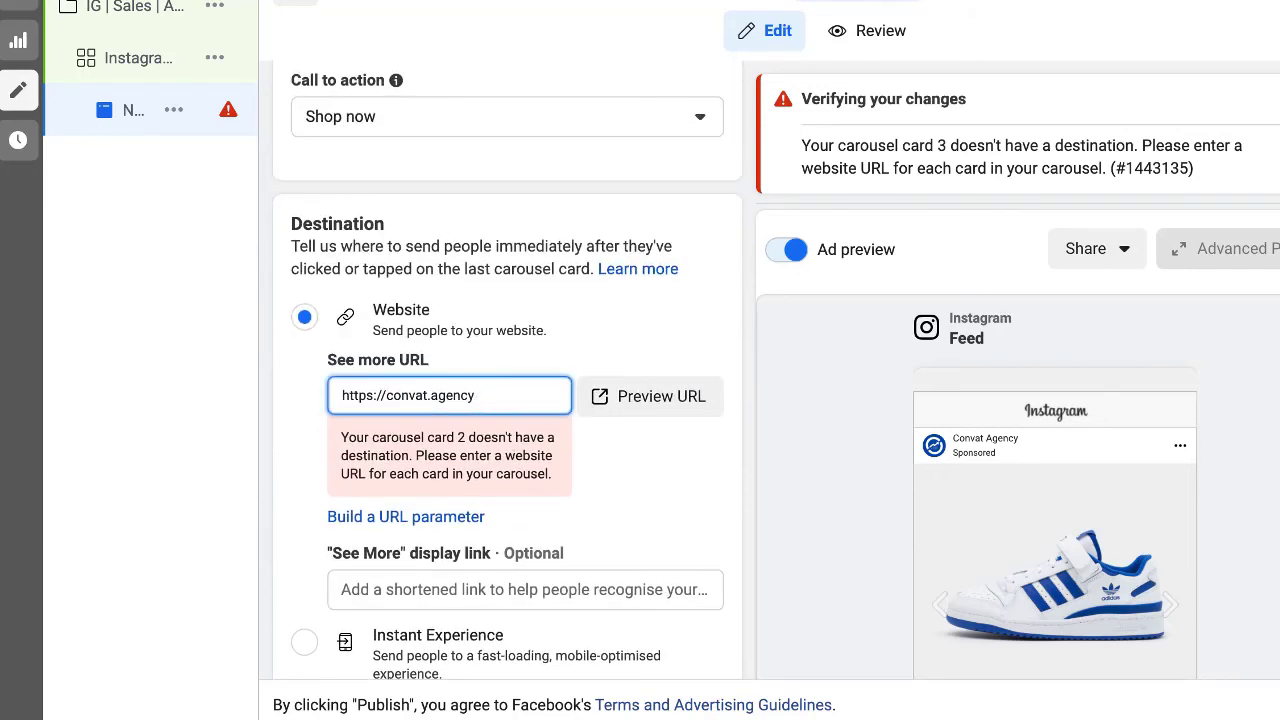
text(/)
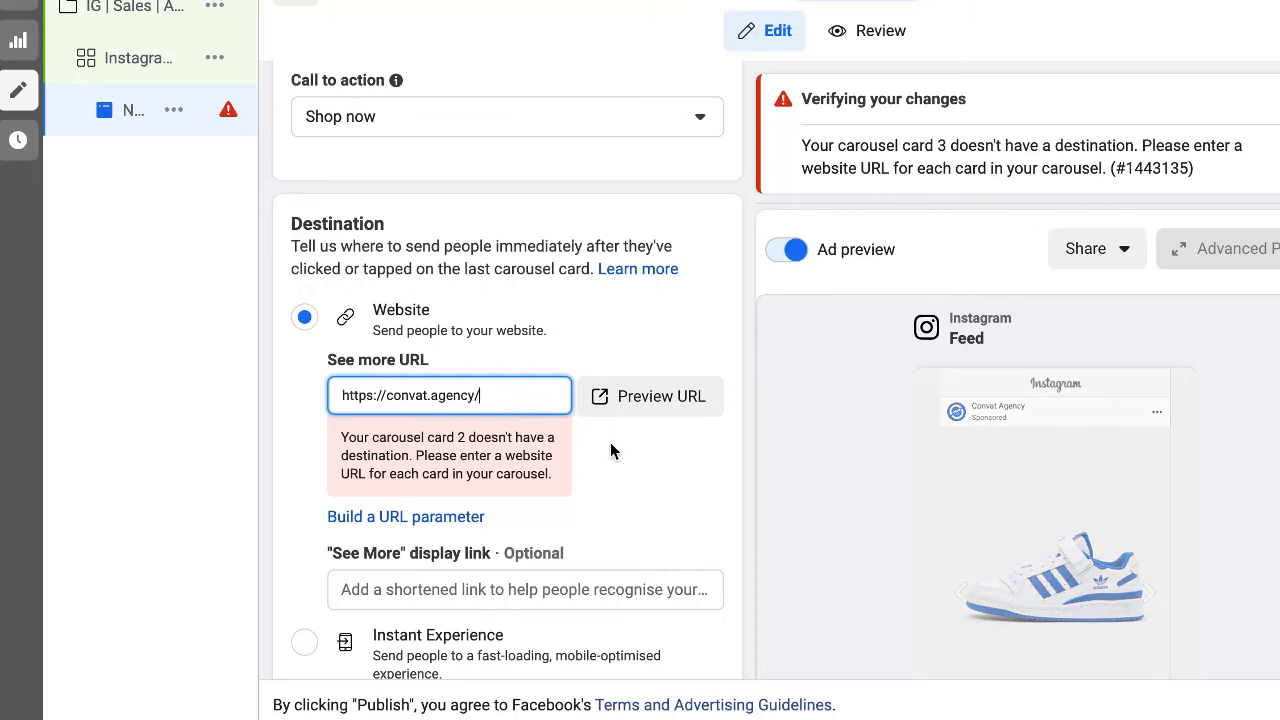
click(372, 443)
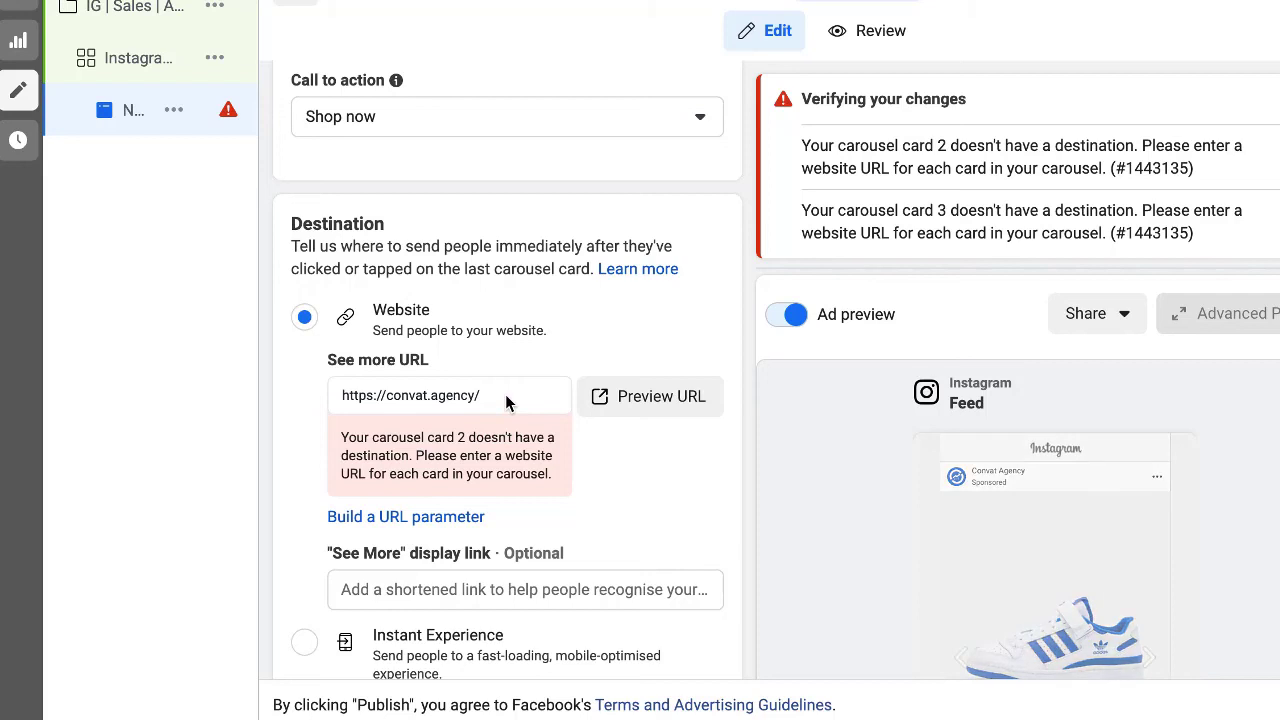
click(503, 394)
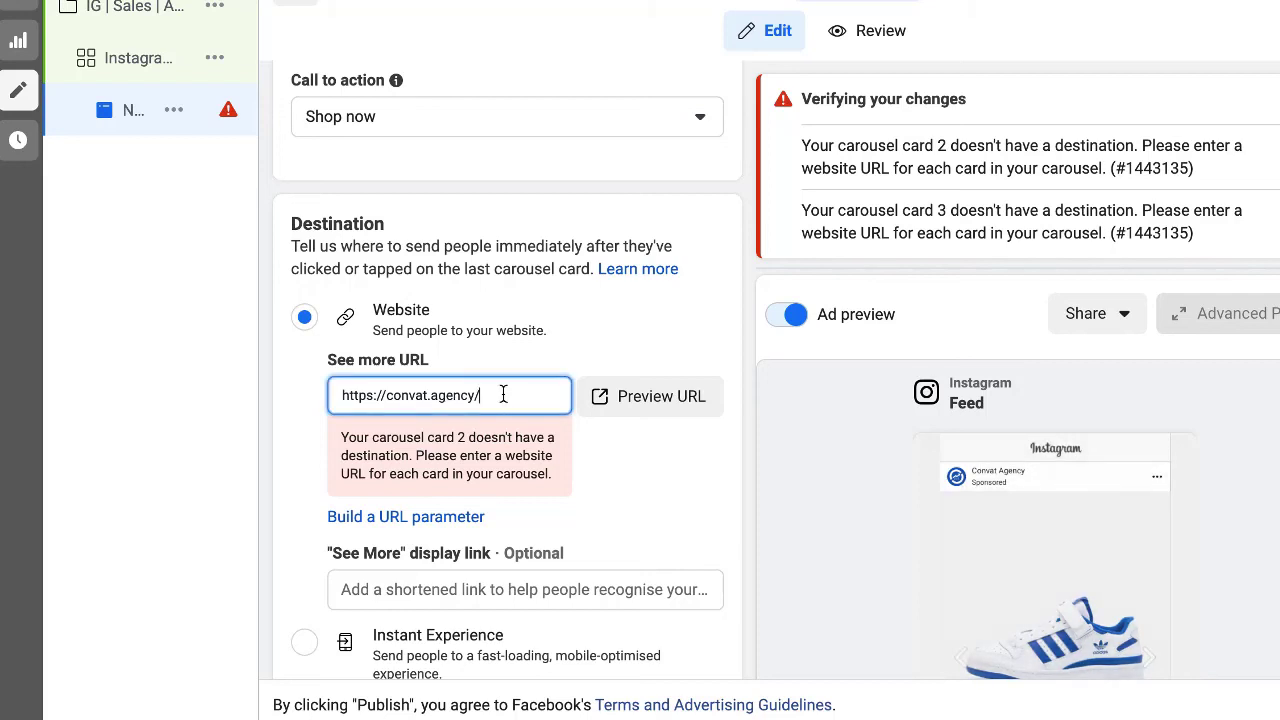
triple_click(503, 394)
key(ctrl+c)
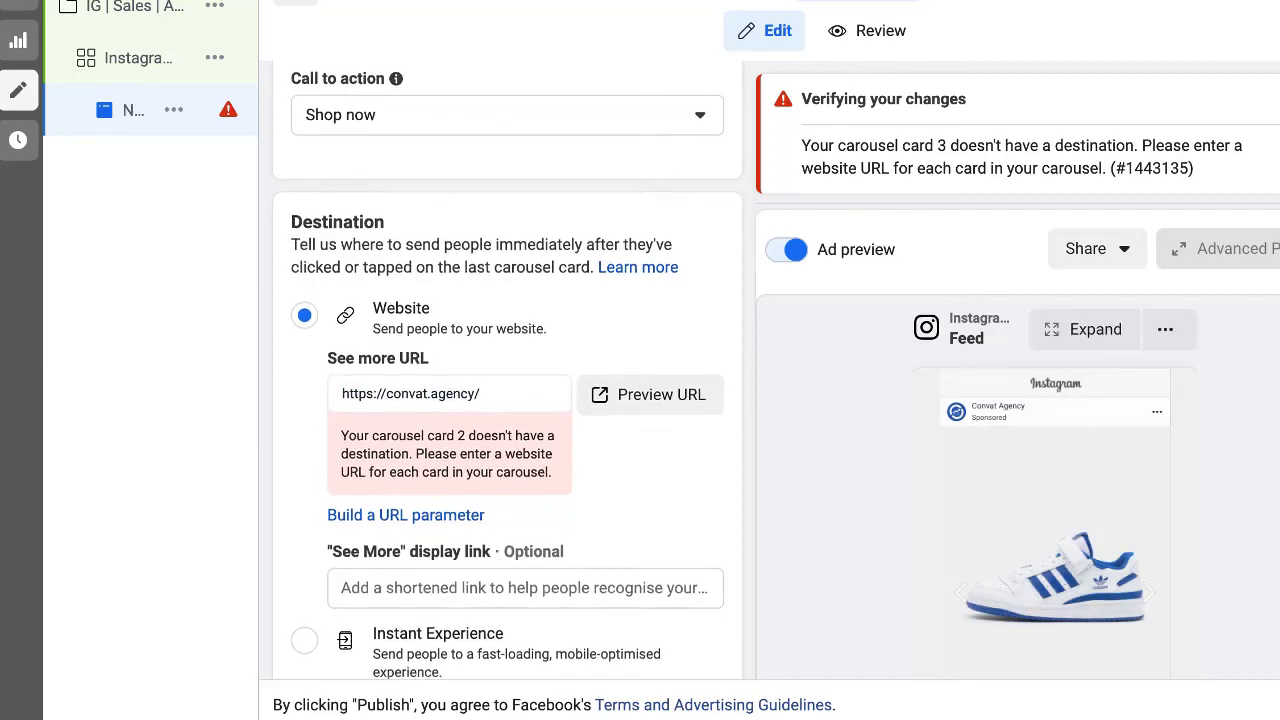
scroll(507, 400, up, 5)
scroll(507, 400, up, 3)
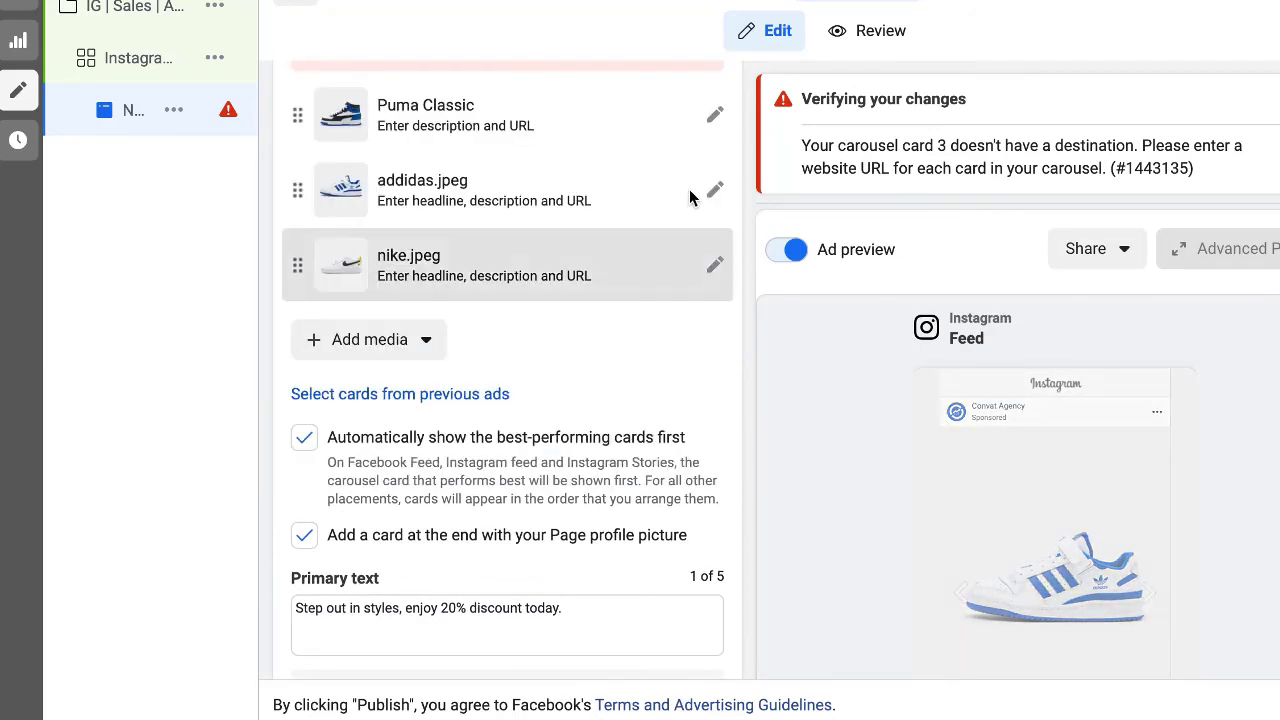
click(714, 194)
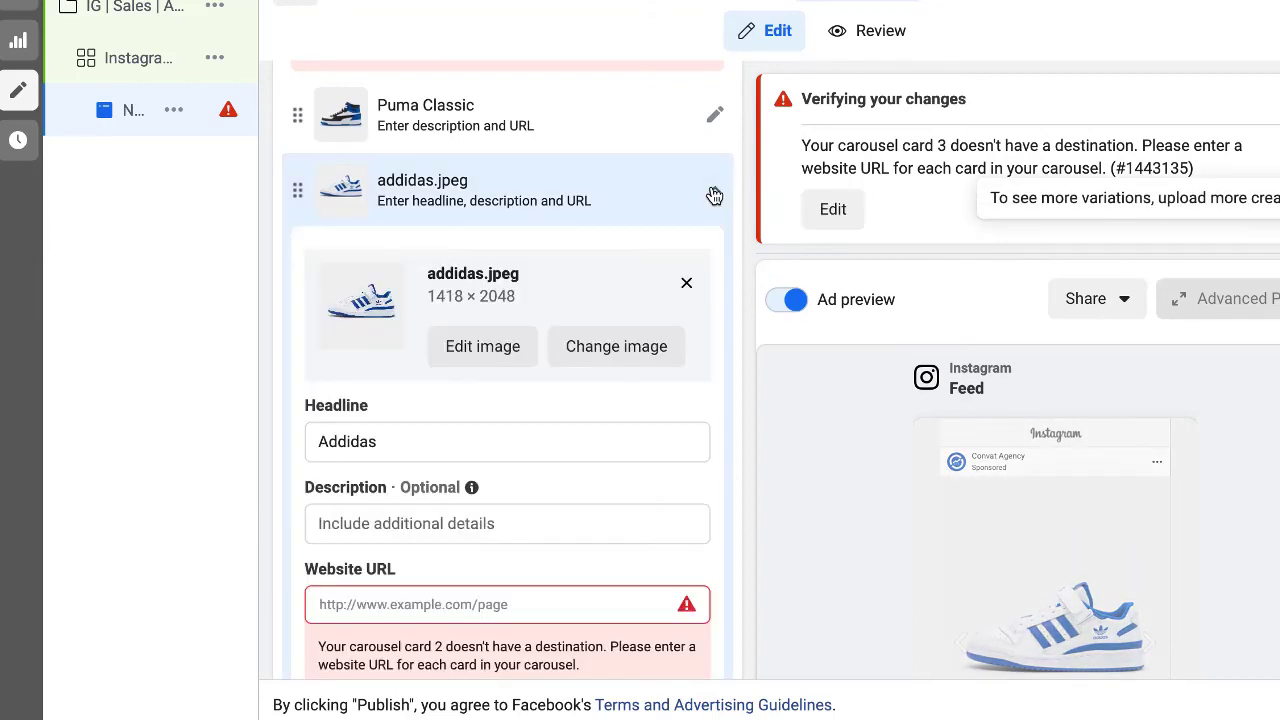
click(410, 612)
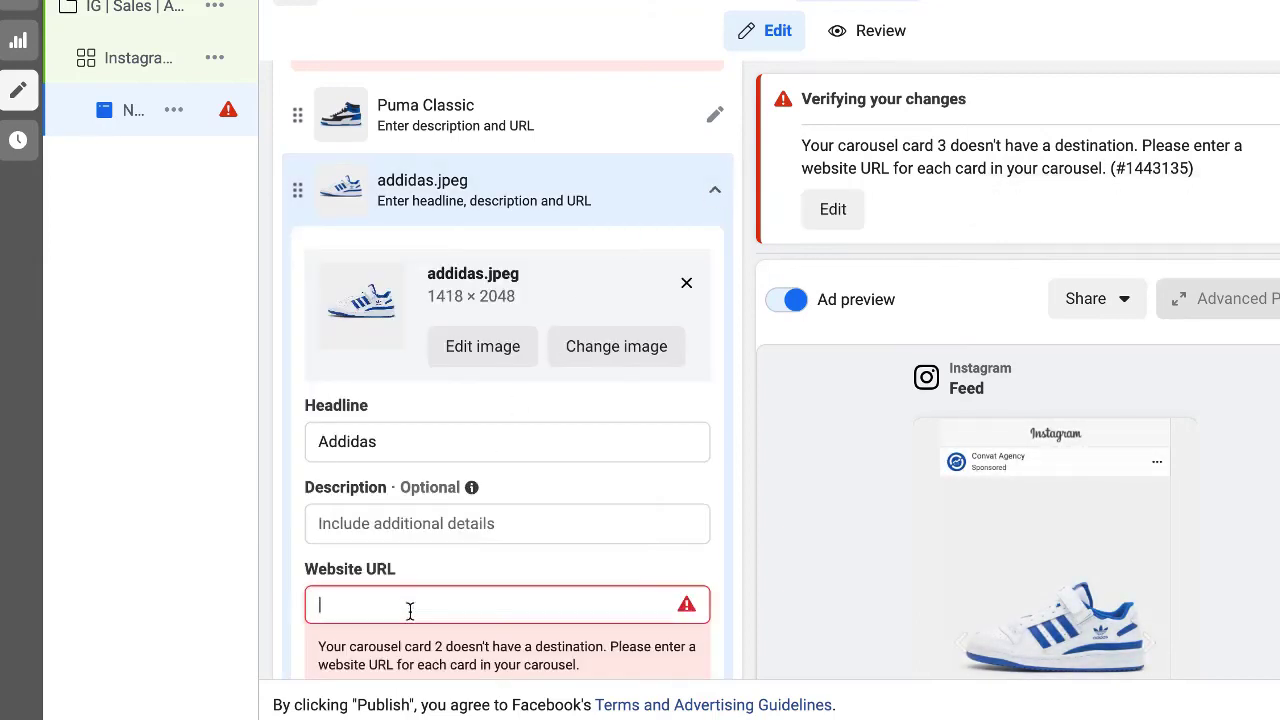
key(ctrl+v)
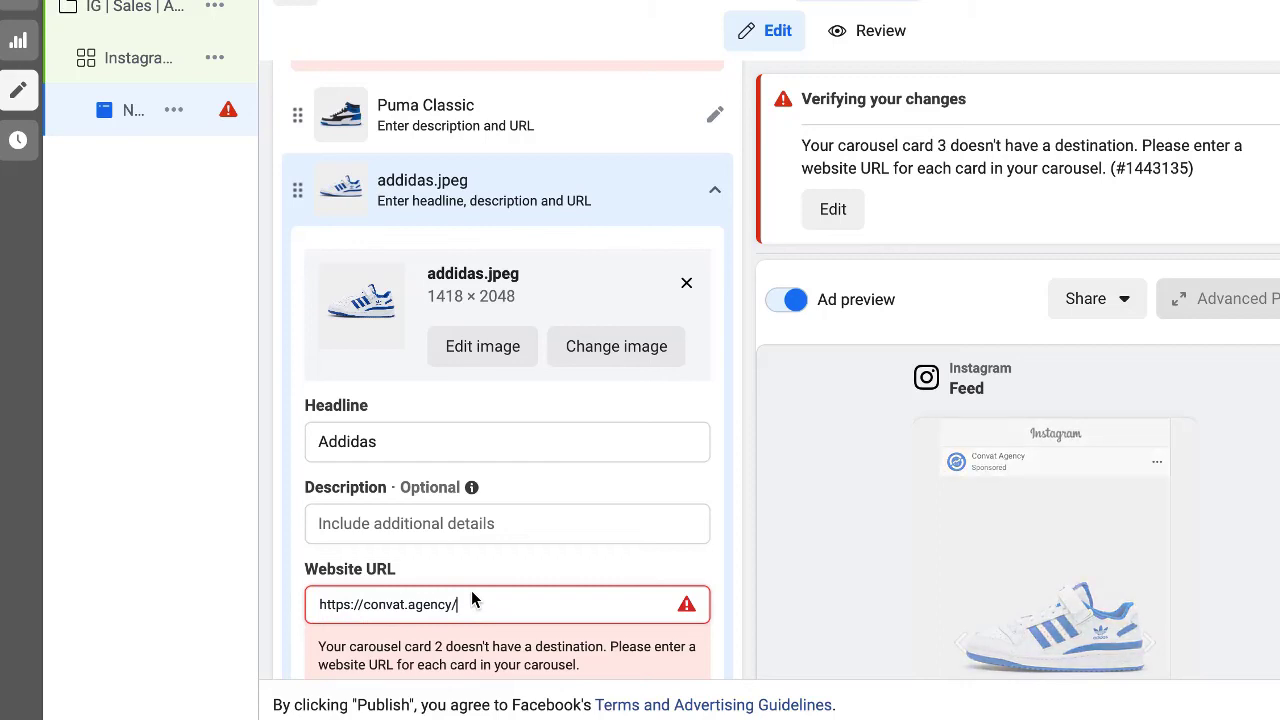
click(427, 545)
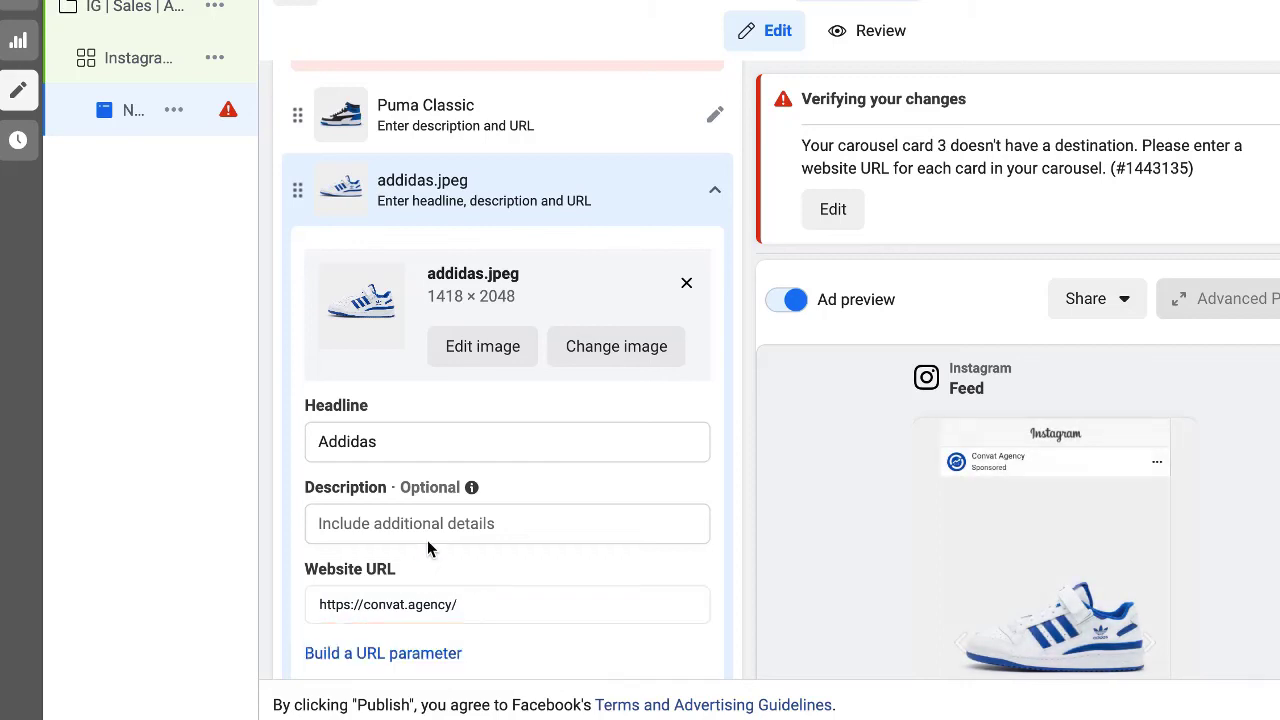
click(451, 199)
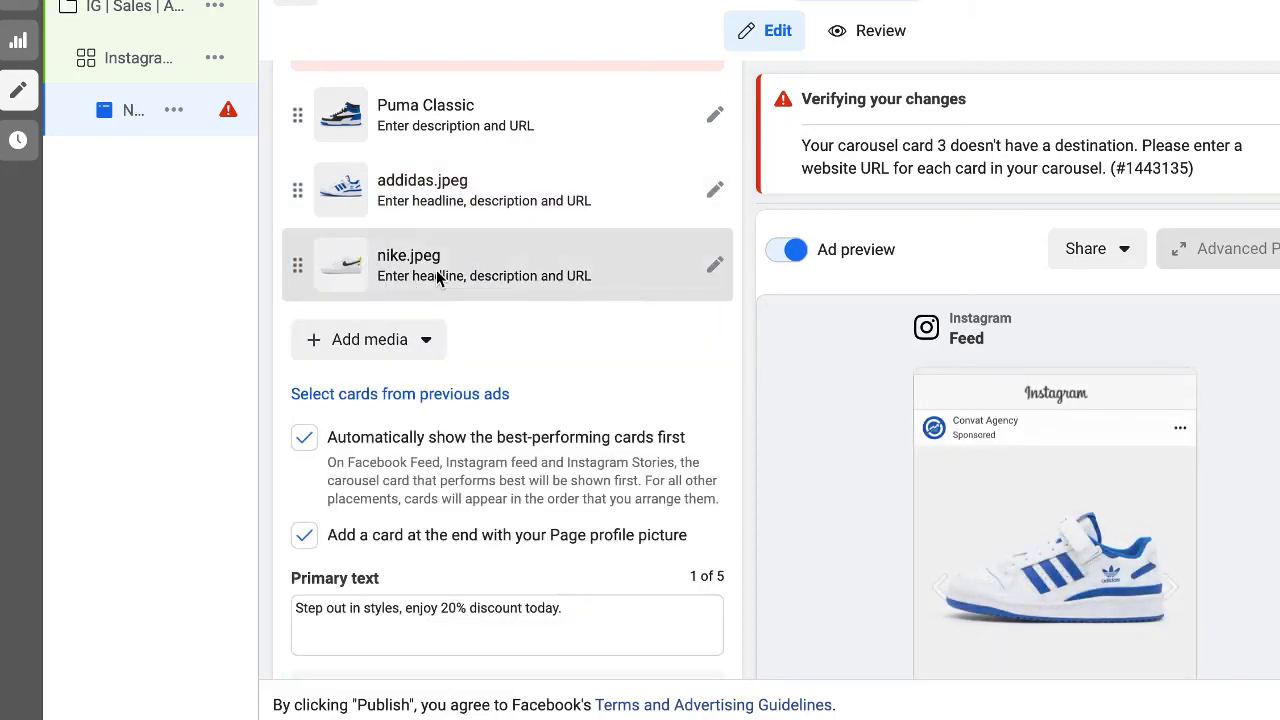
click(720, 272)
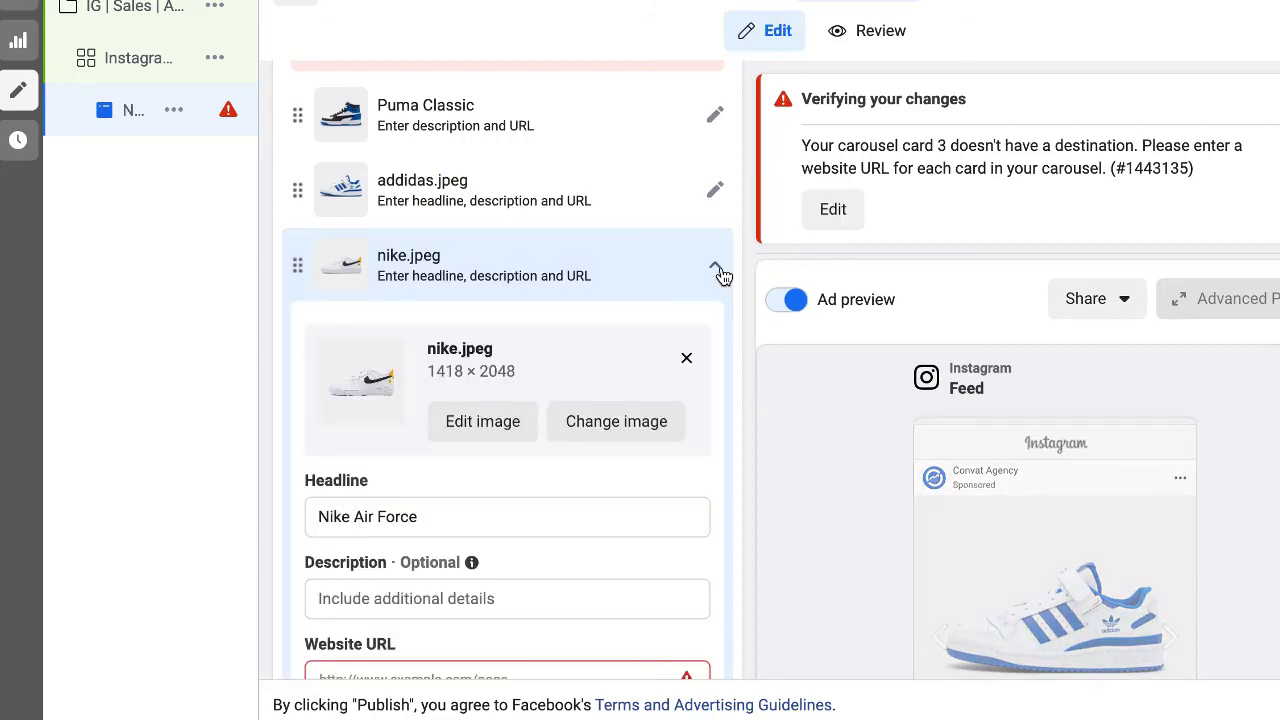
click(436, 673)
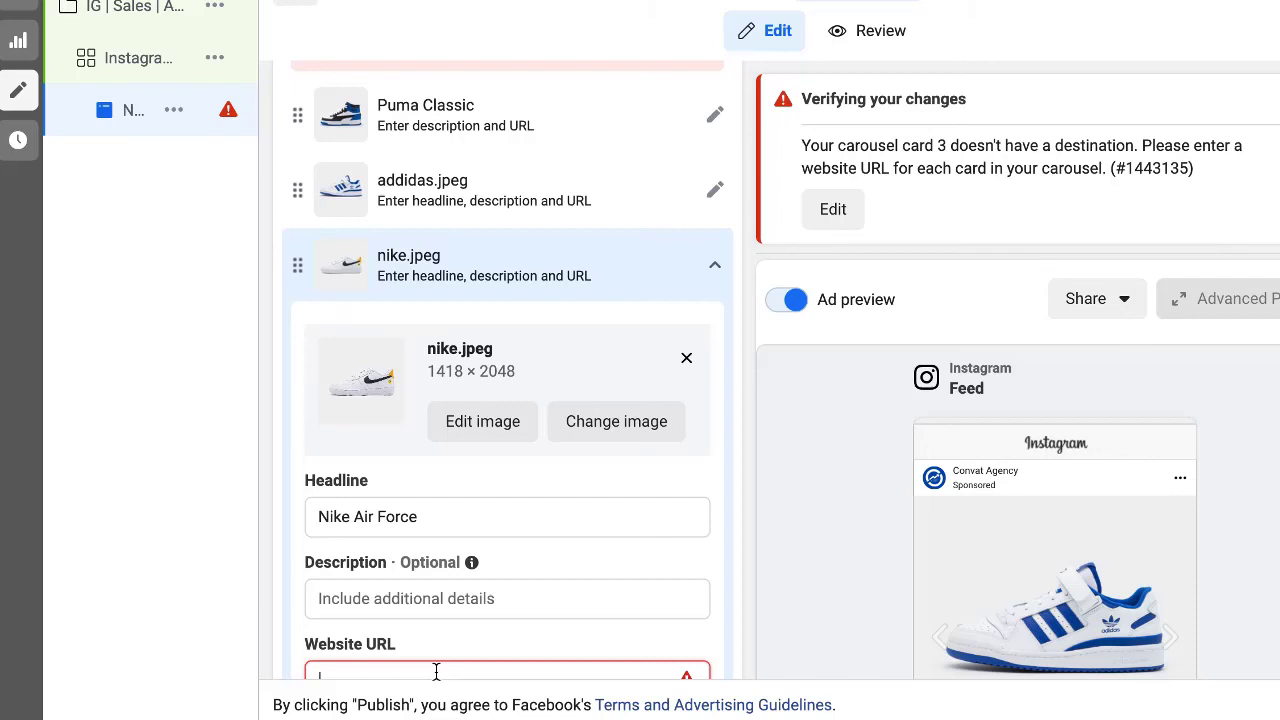
key(ctrl+v)
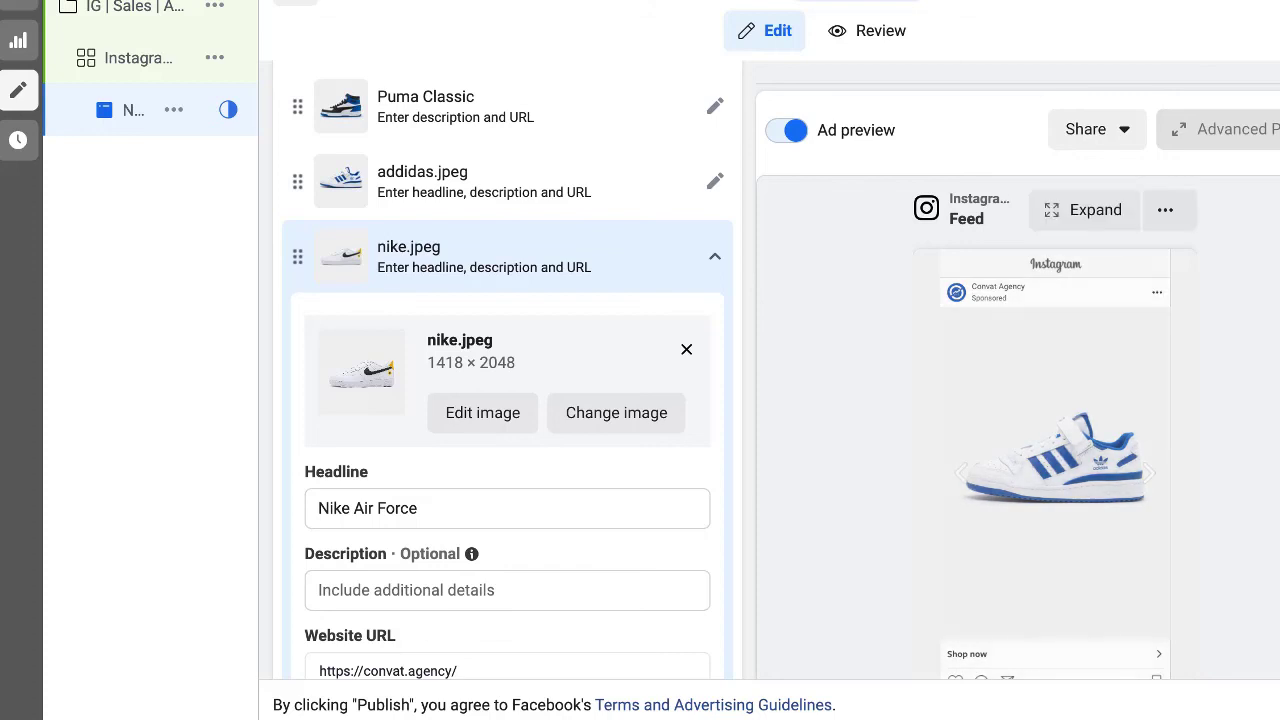
Page through the carousel cards in the Instagram feed preview and review the primary text, call to action and destination settings.
scroll(508, 400, down, 2)
scroll(508, 350, down, 4)
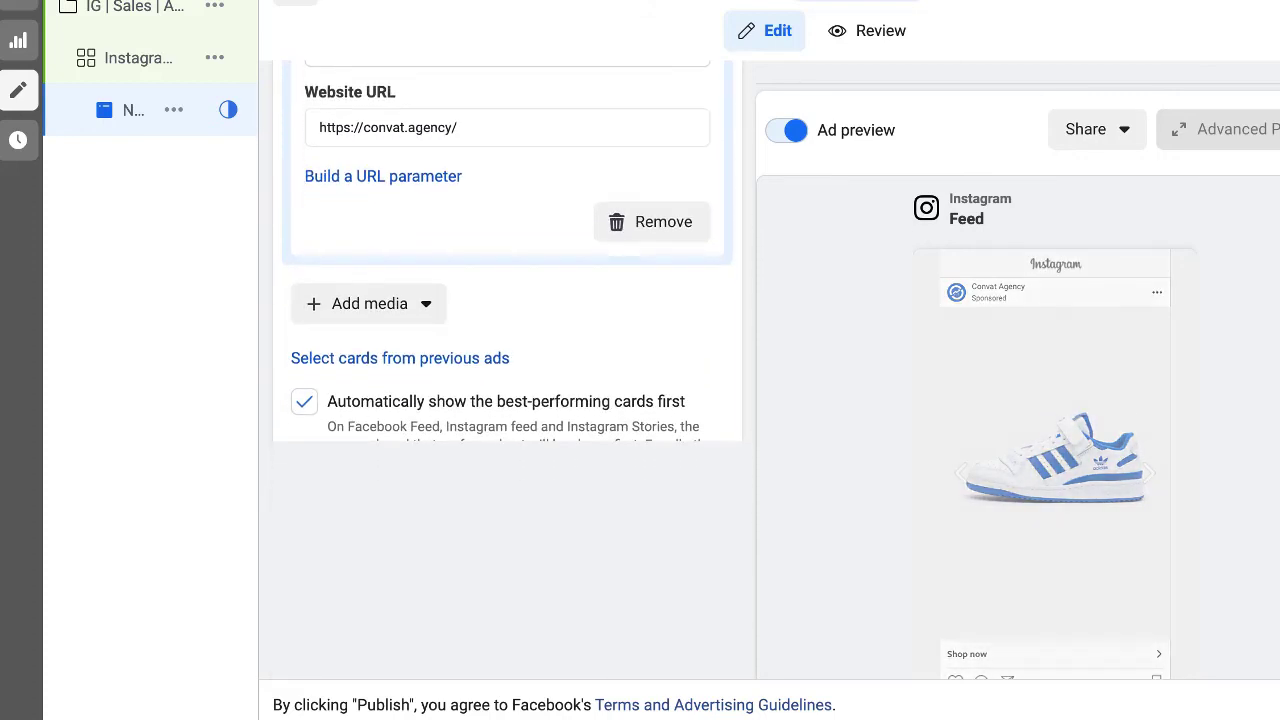
scroll(508, 250, down, 2)
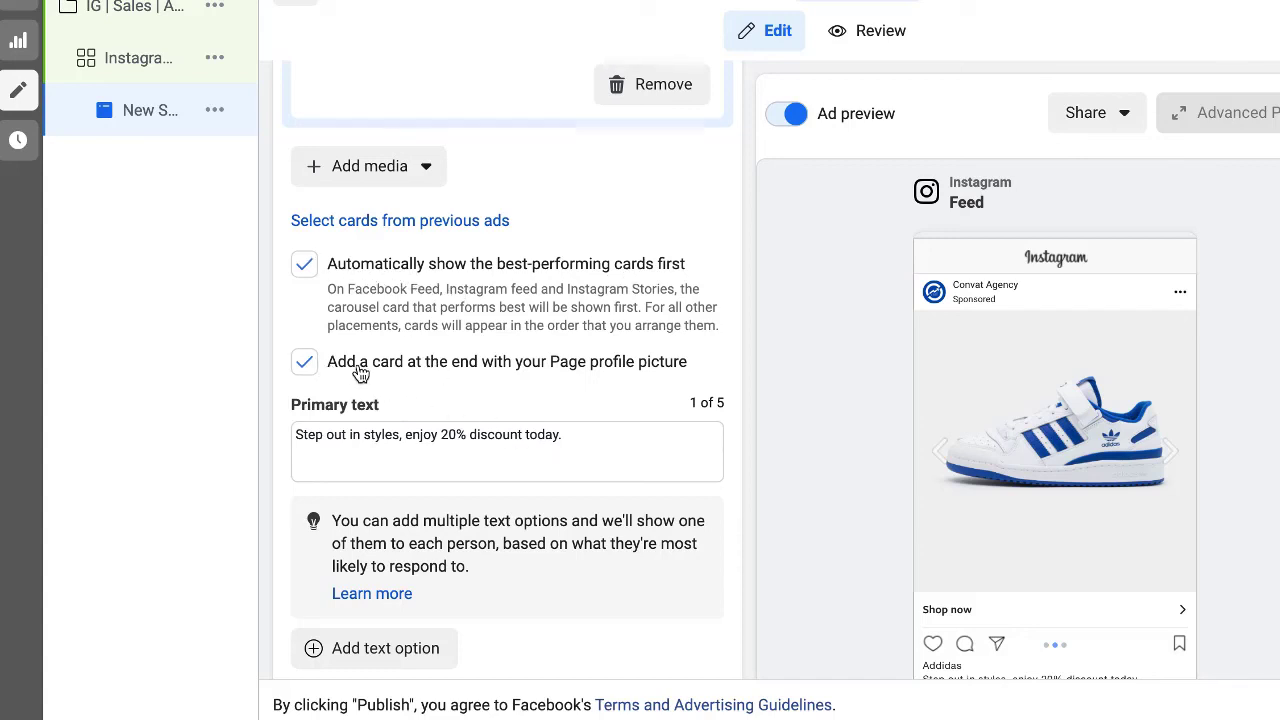
click(1167, 456)
click(1164, 455)
click(1164, 455)
click(1164, 455)
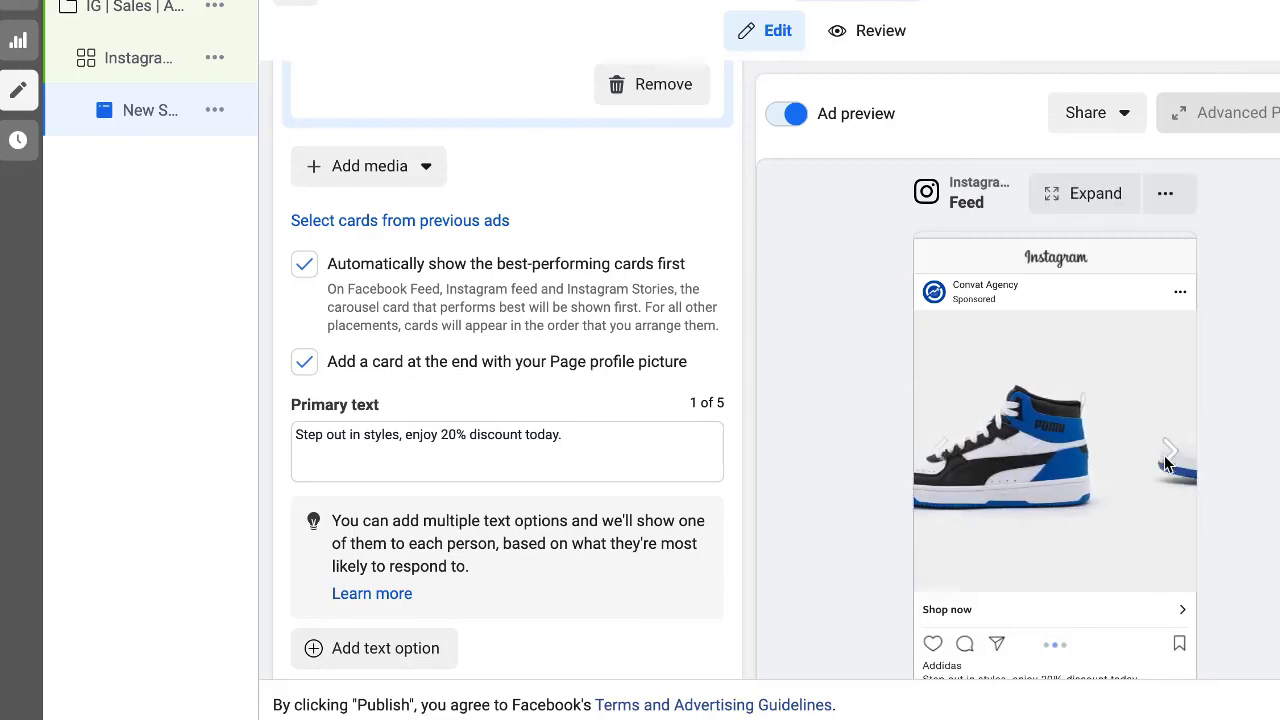
click(1166, 458)
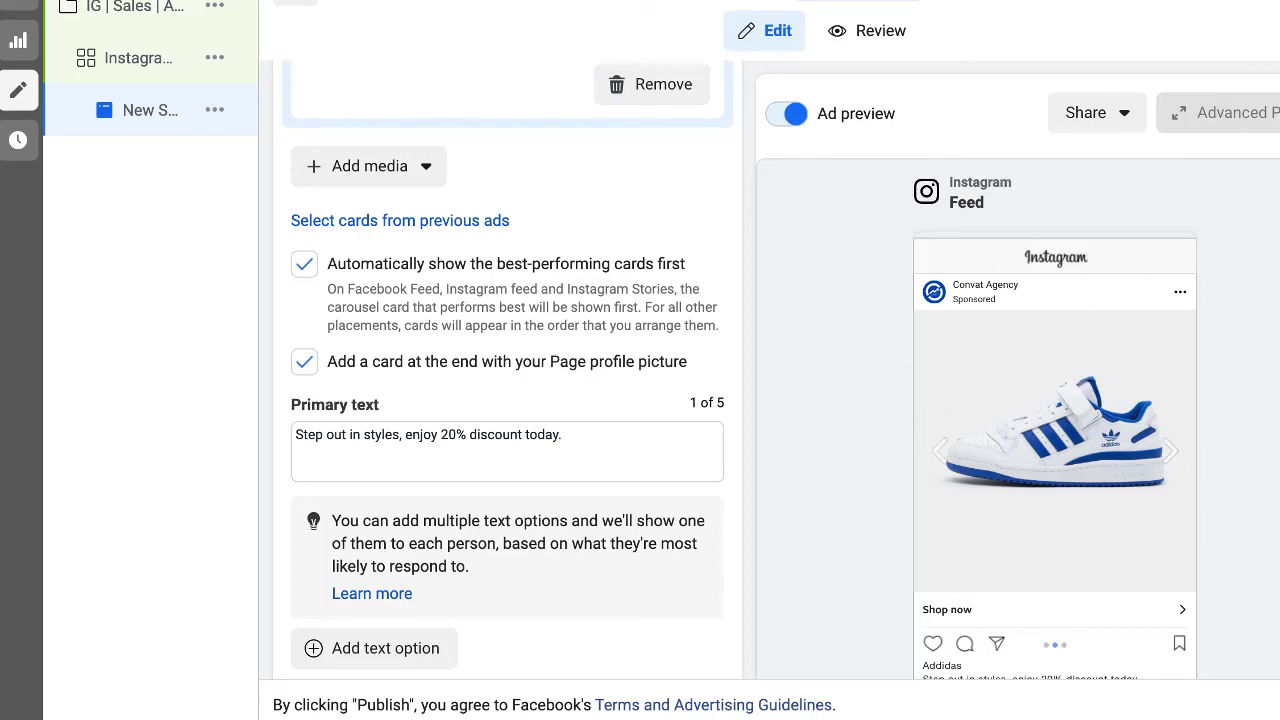
scroll(507, 400, down, 5)
scroll(507, 400, down, 3)
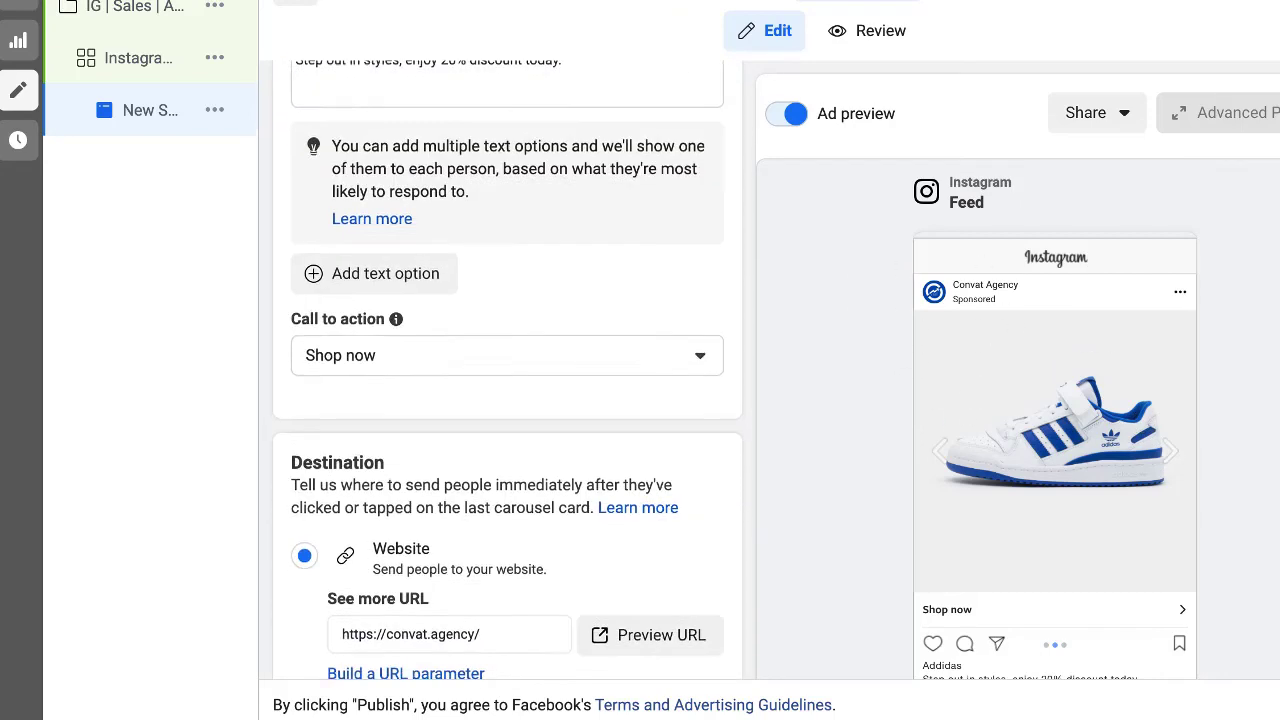
Review the Sales ad's primary text, call to action, destination, tracking and carousel card settings.
scroll(507, 400, up, 5)
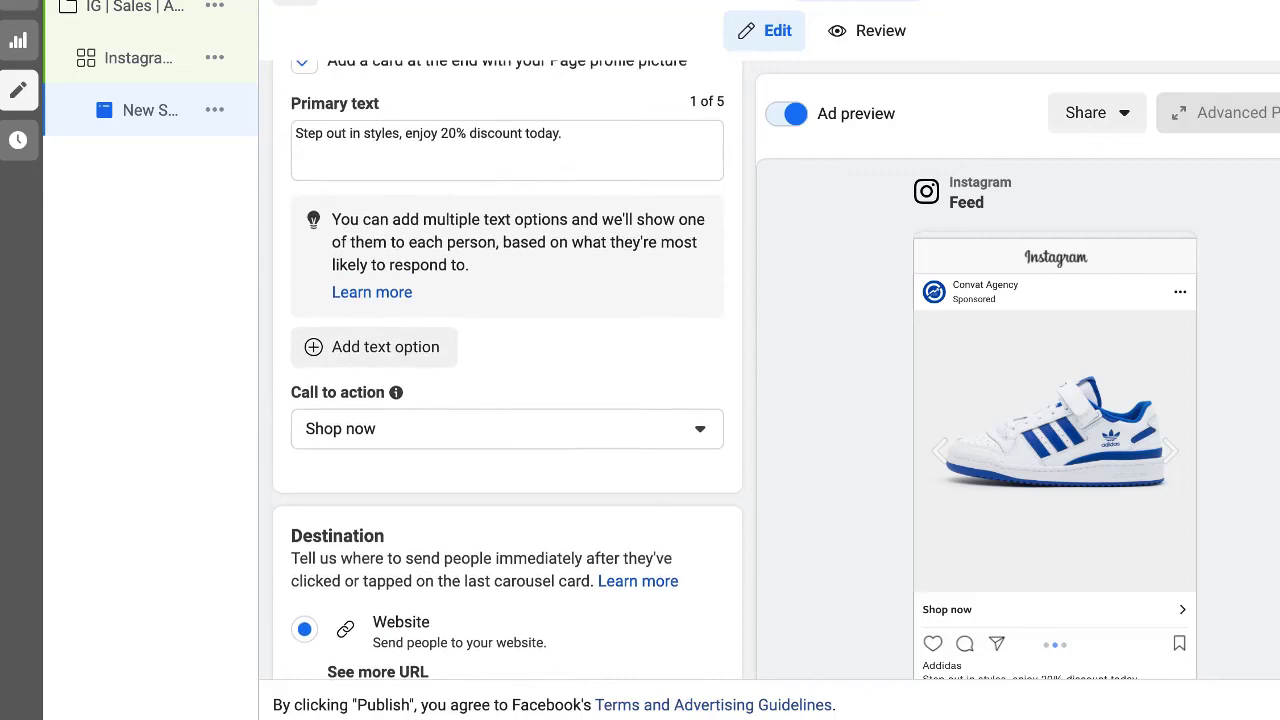
scroll(507, 400, down, 6)
scroll(507, 400, down, 7)
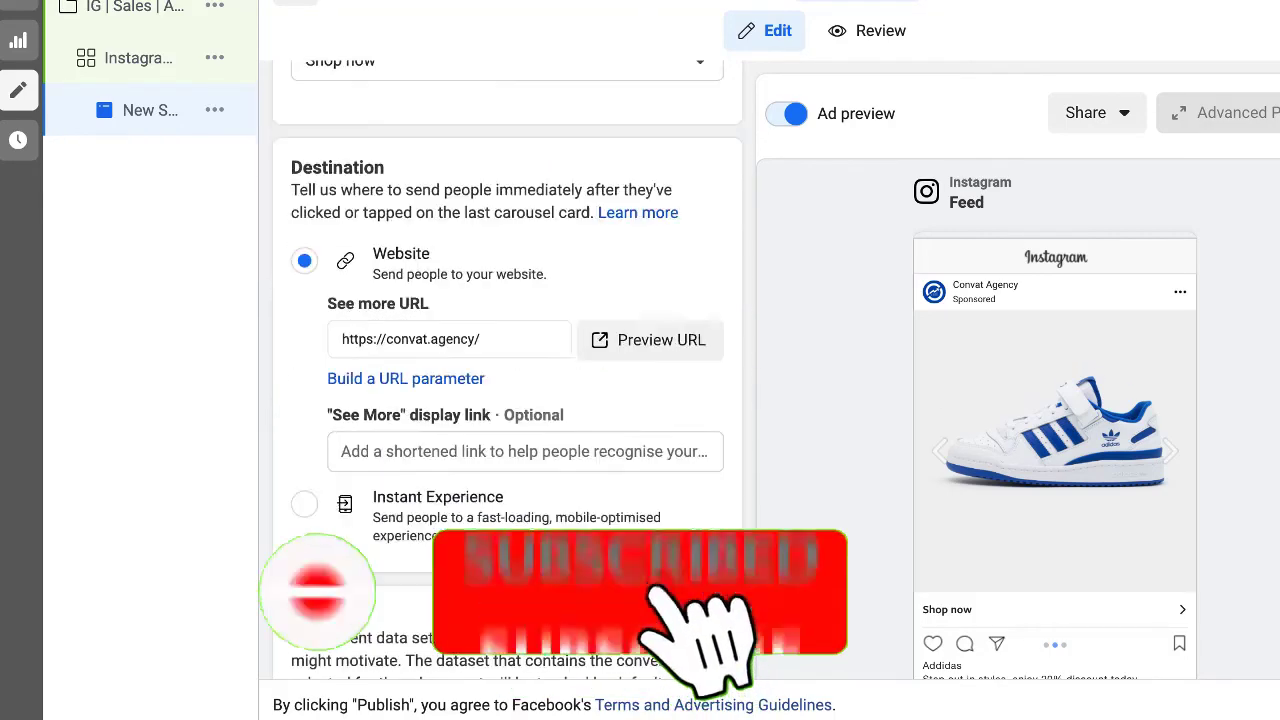
scroll(507, 400, down, 7)
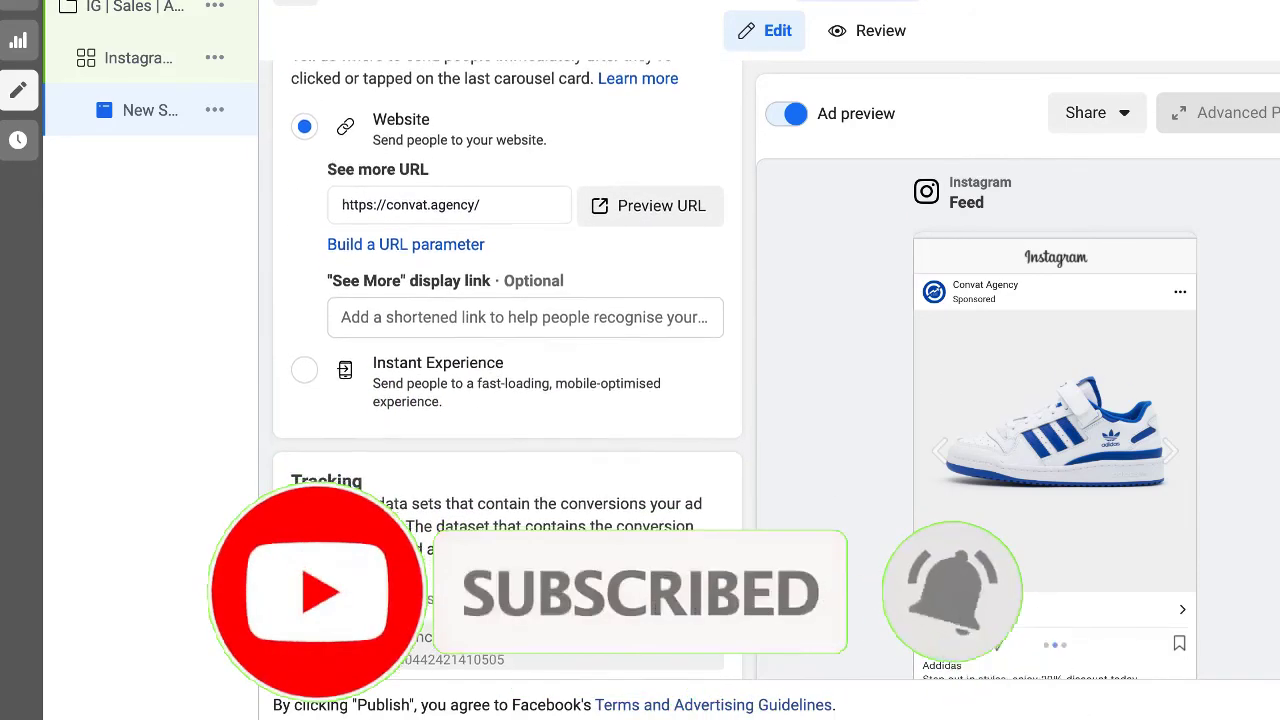
scroll(507, 400, up, 10)
scroll(507, 400, up, 12)
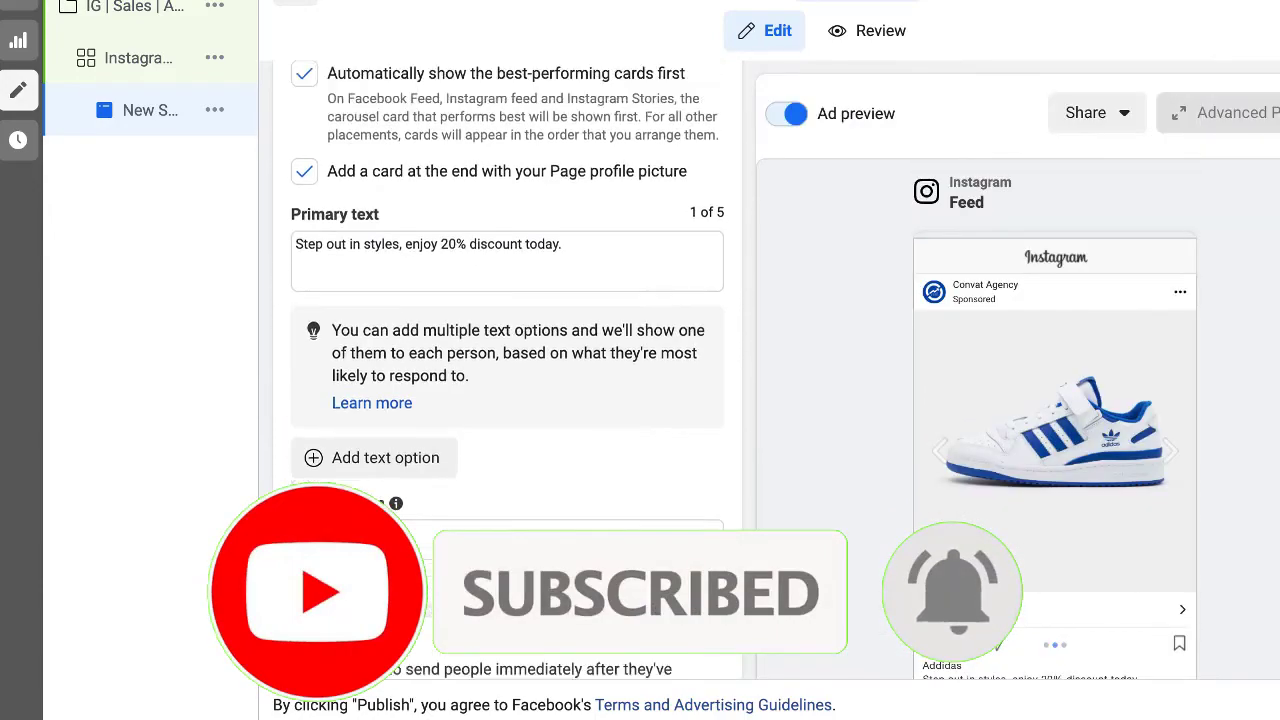
scroll(507, 400, up, 12)
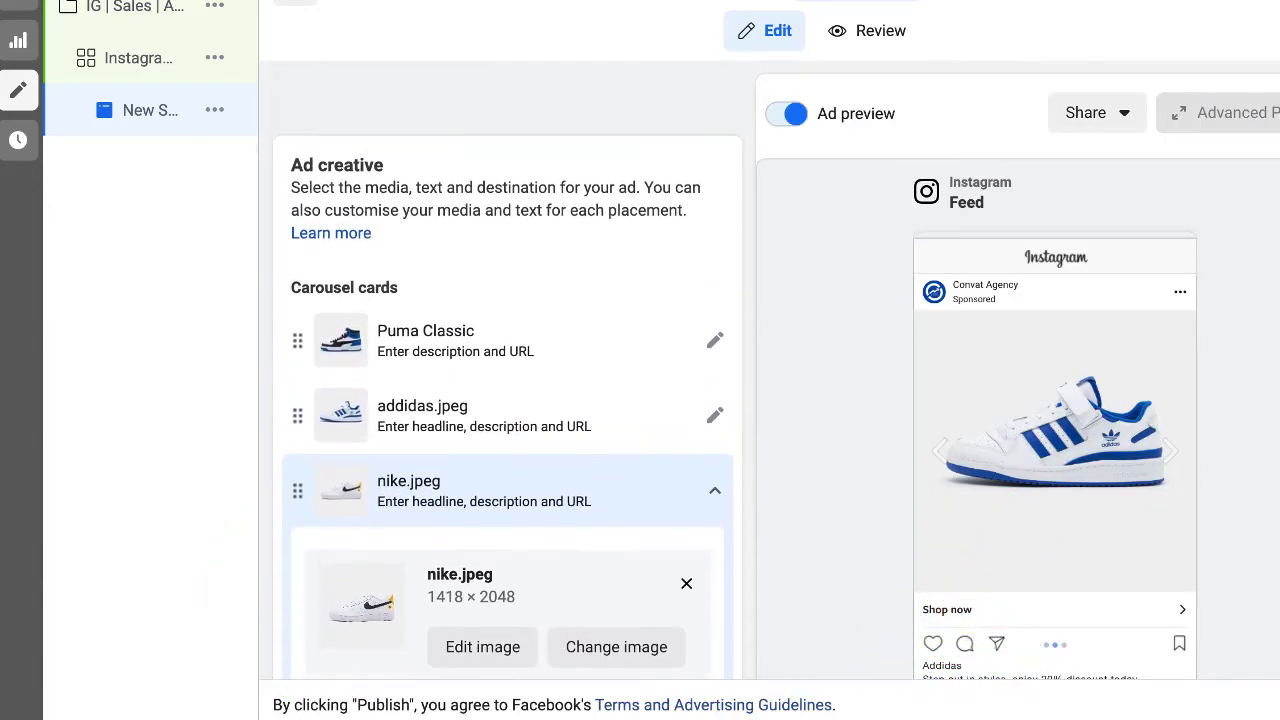
scroll(507, 400, up, 3)
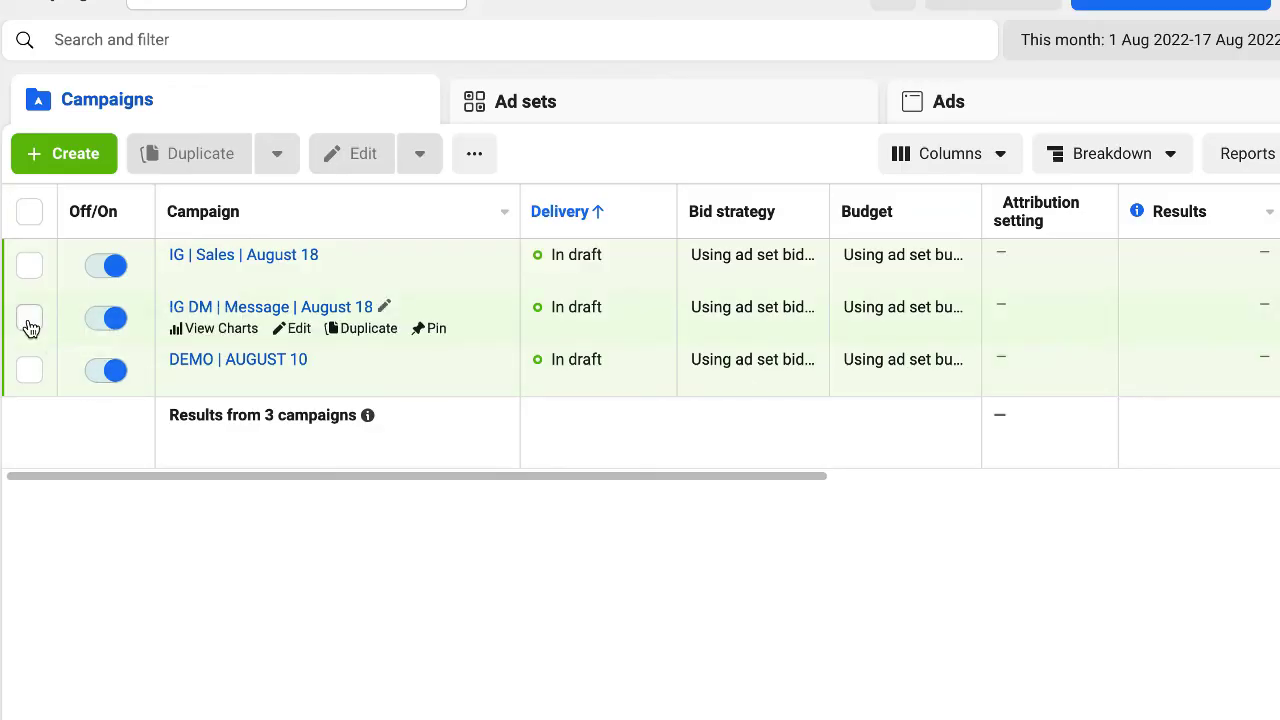
Open the IG DM | Message | August 18 campaign for editing and go to its engagement ad.
click(30, 324)
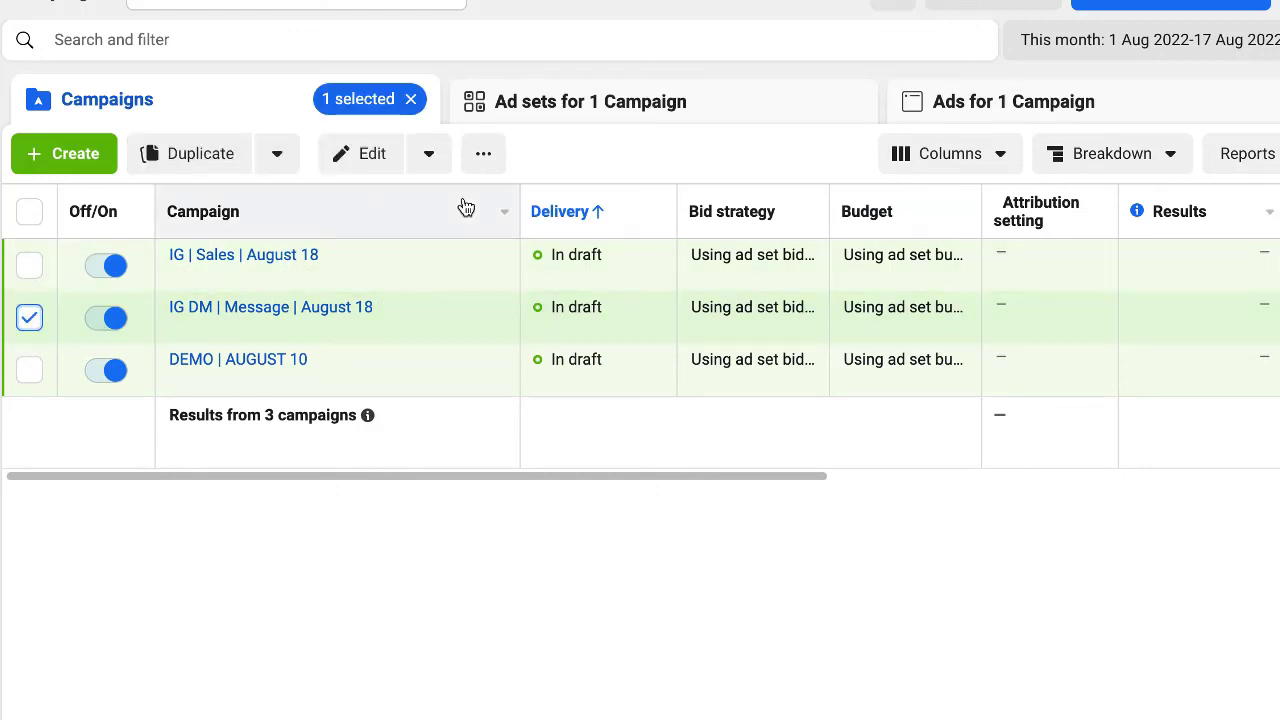
click(360, 158)
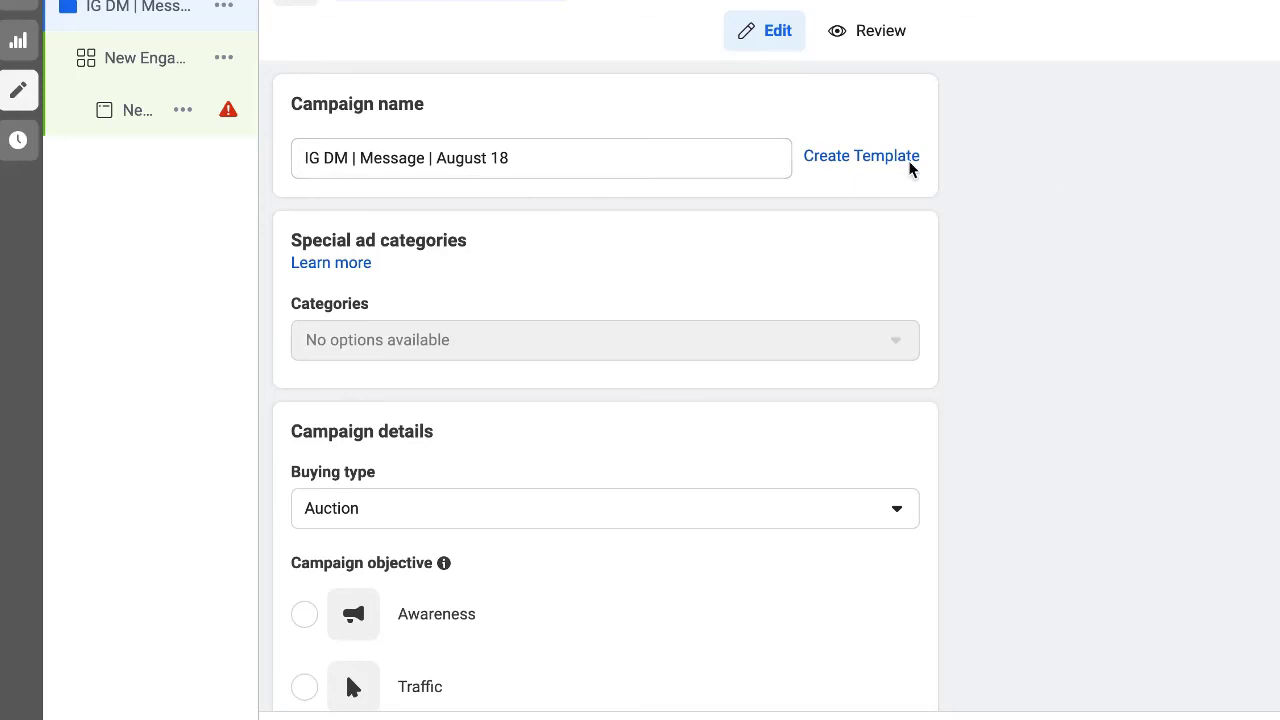
mouse_move(123, 122)
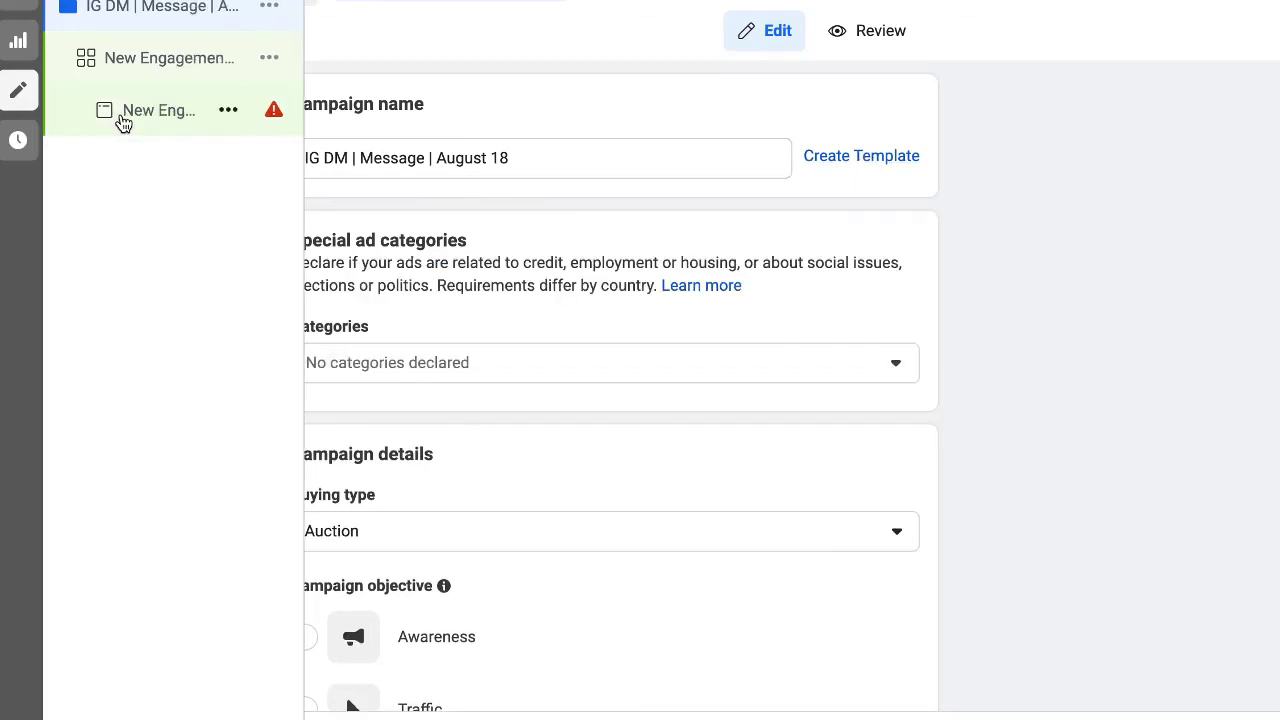
click(123, 118)
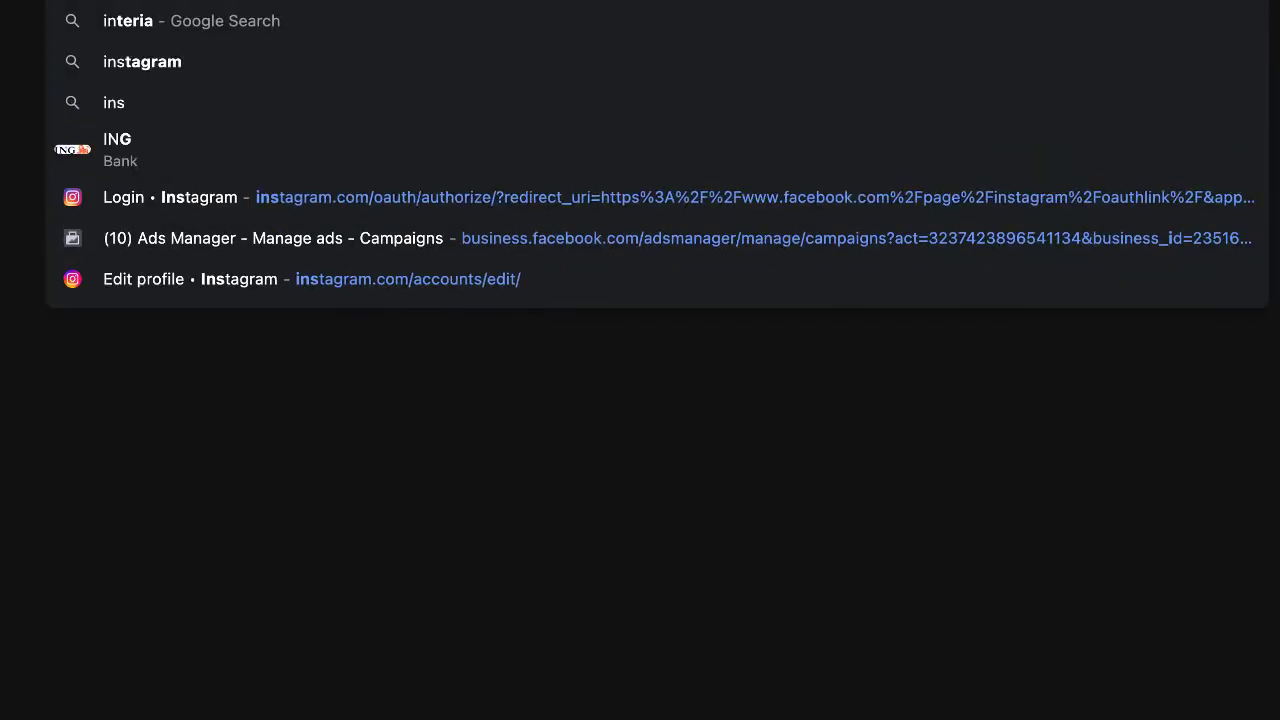
Switch to instagram.com in the browser and open the convatagency profile from its feed post.
text(tagram.com)
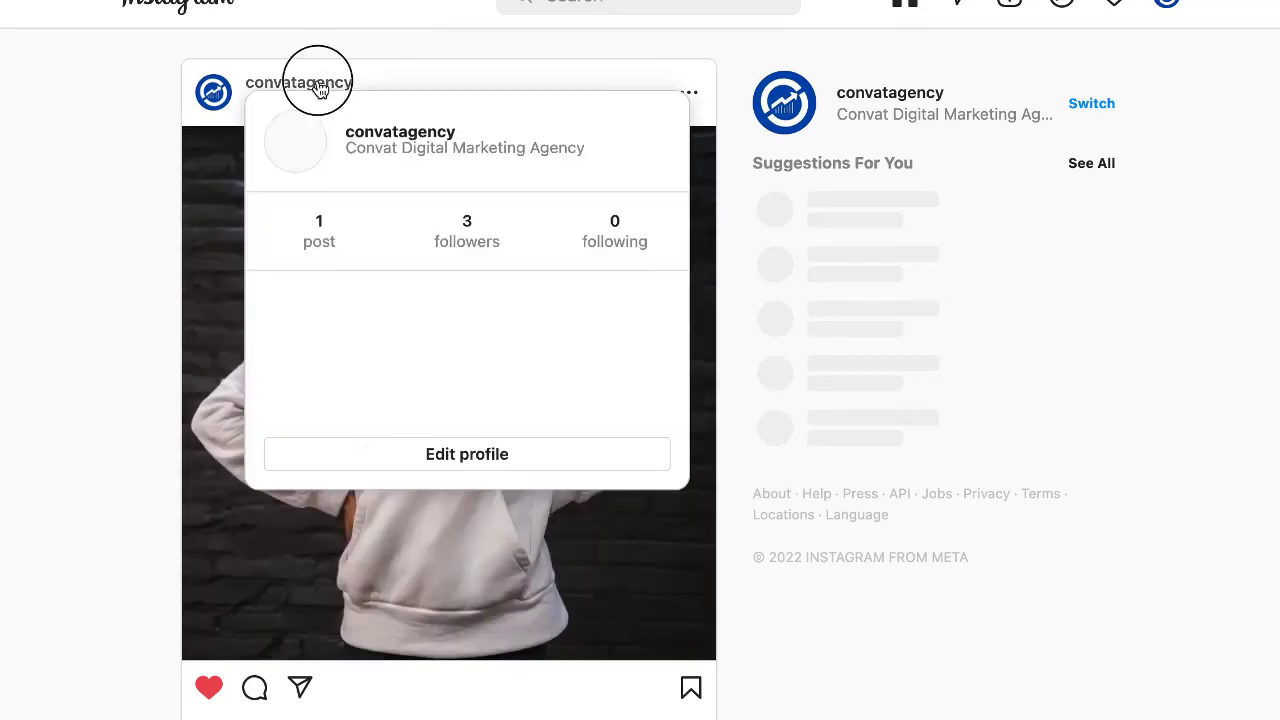
click(316, 84)
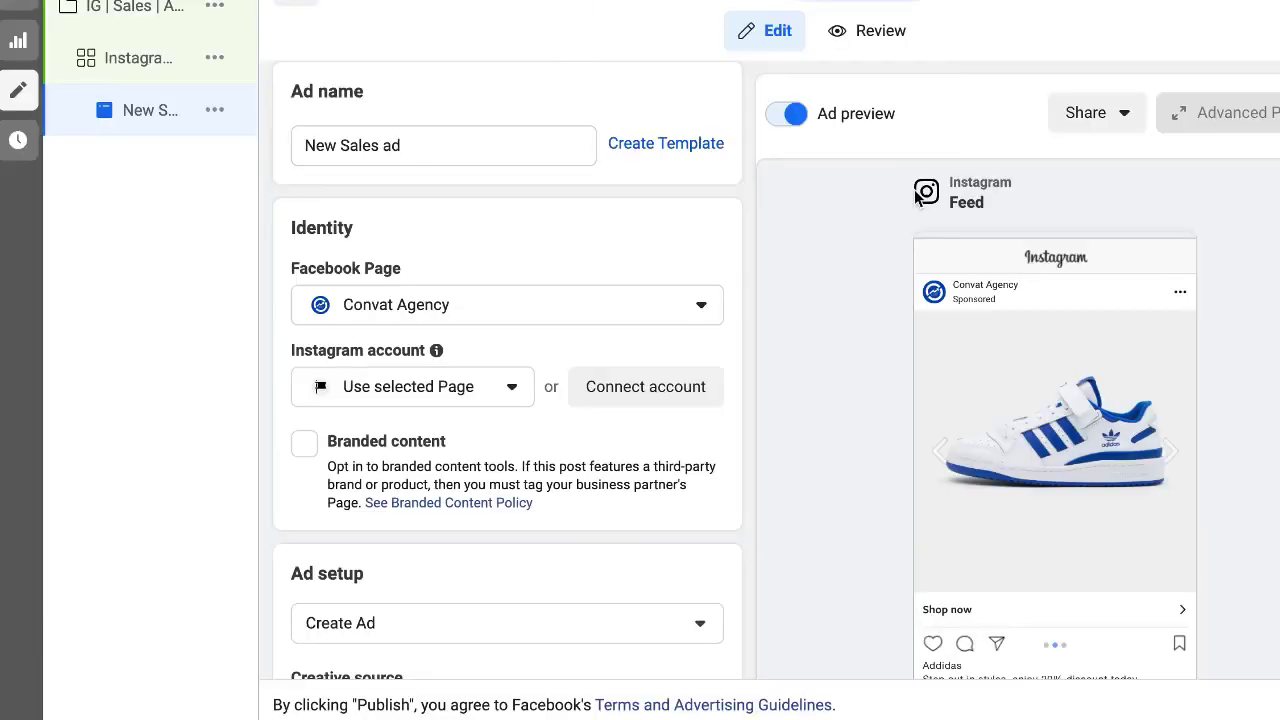
scroll(507, 400, down, 15)
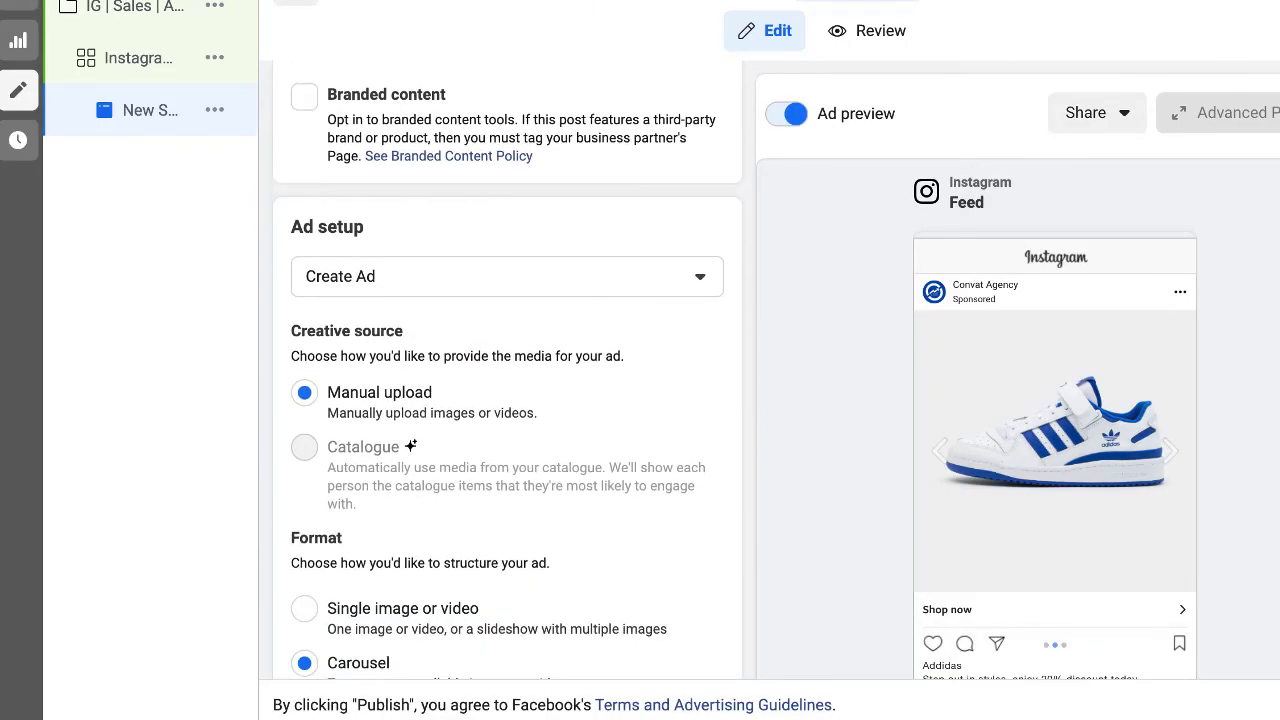
scroll(507, 400, down, 3)
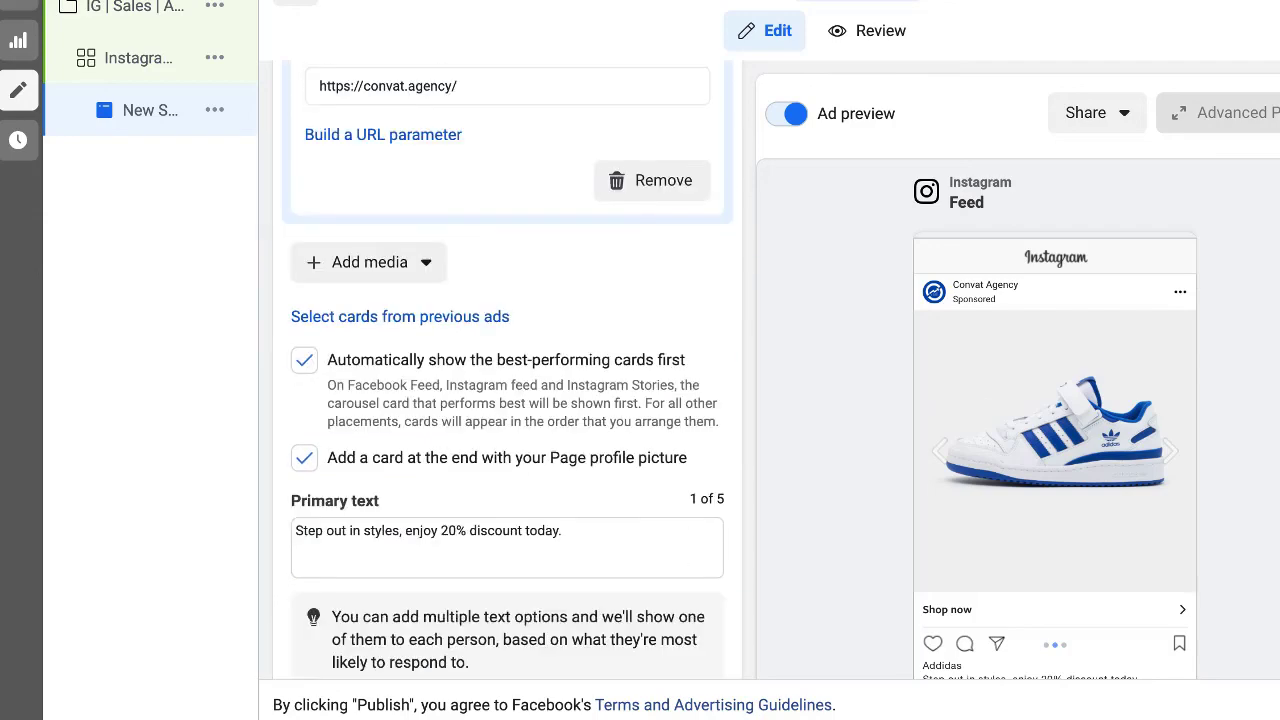
scroll(507, 400, down, 2)
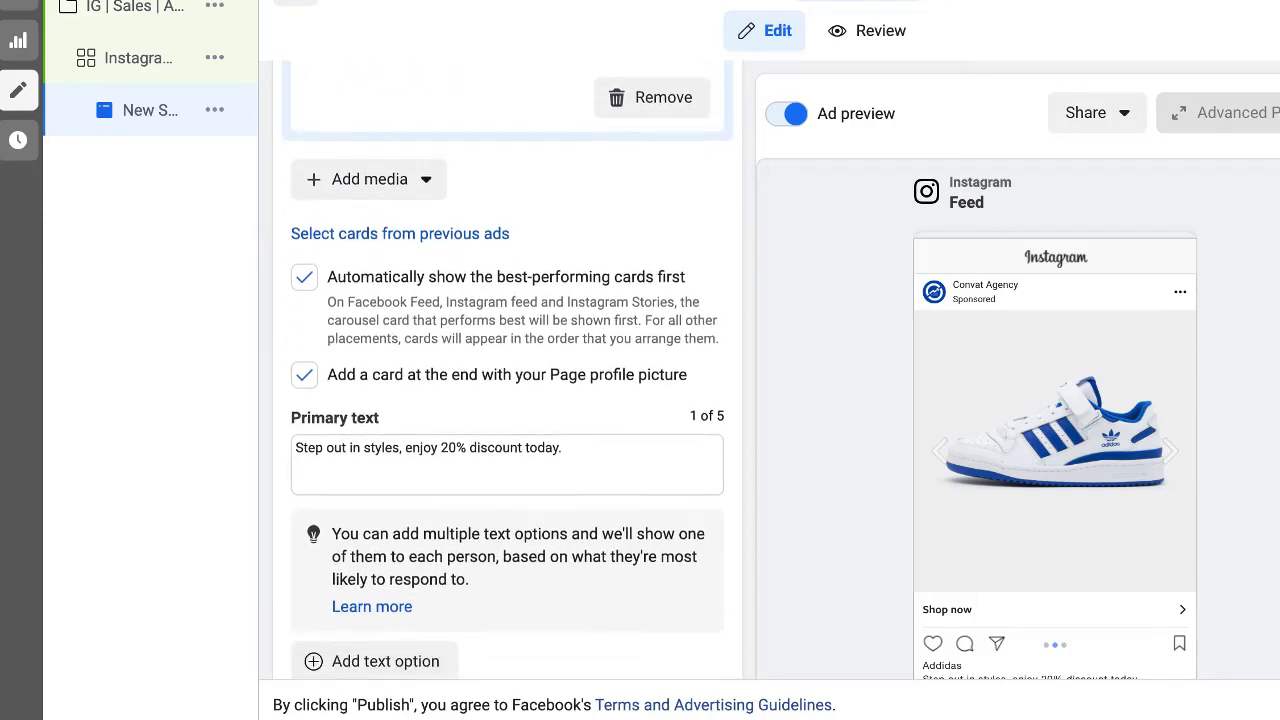
scroll(507, 400, down, 10)
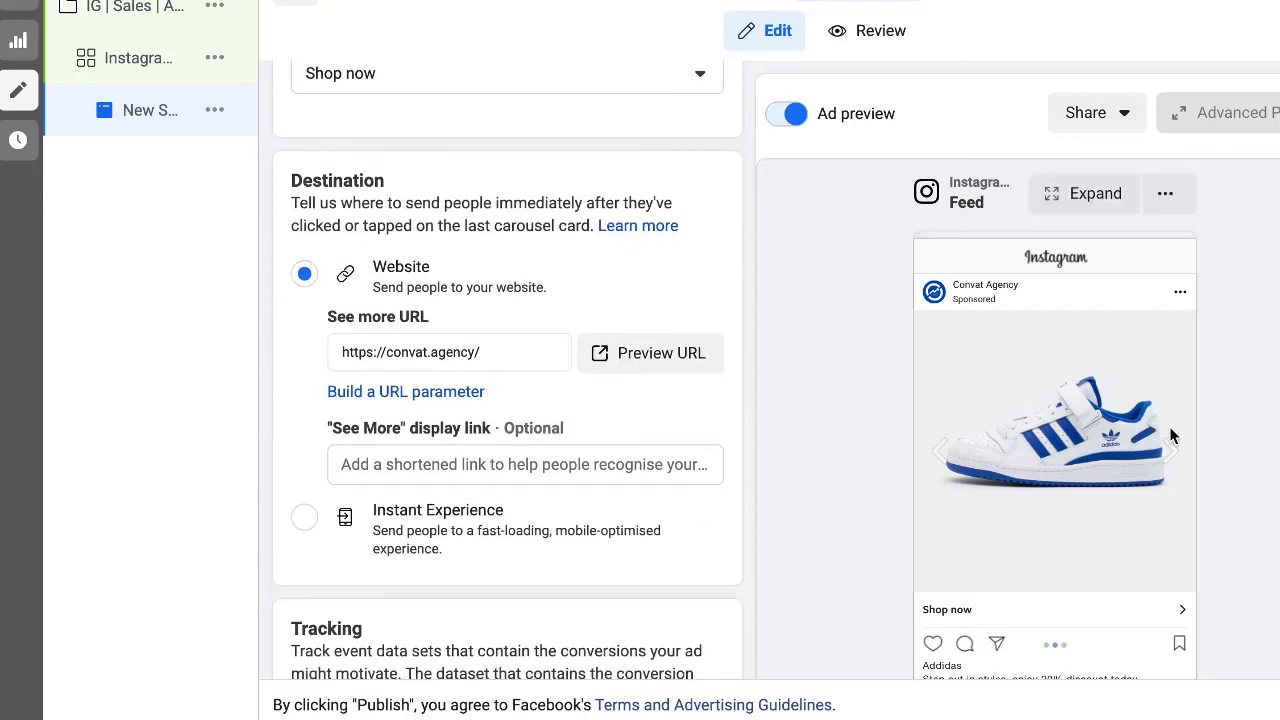
scroll(507, 400, up, 15)
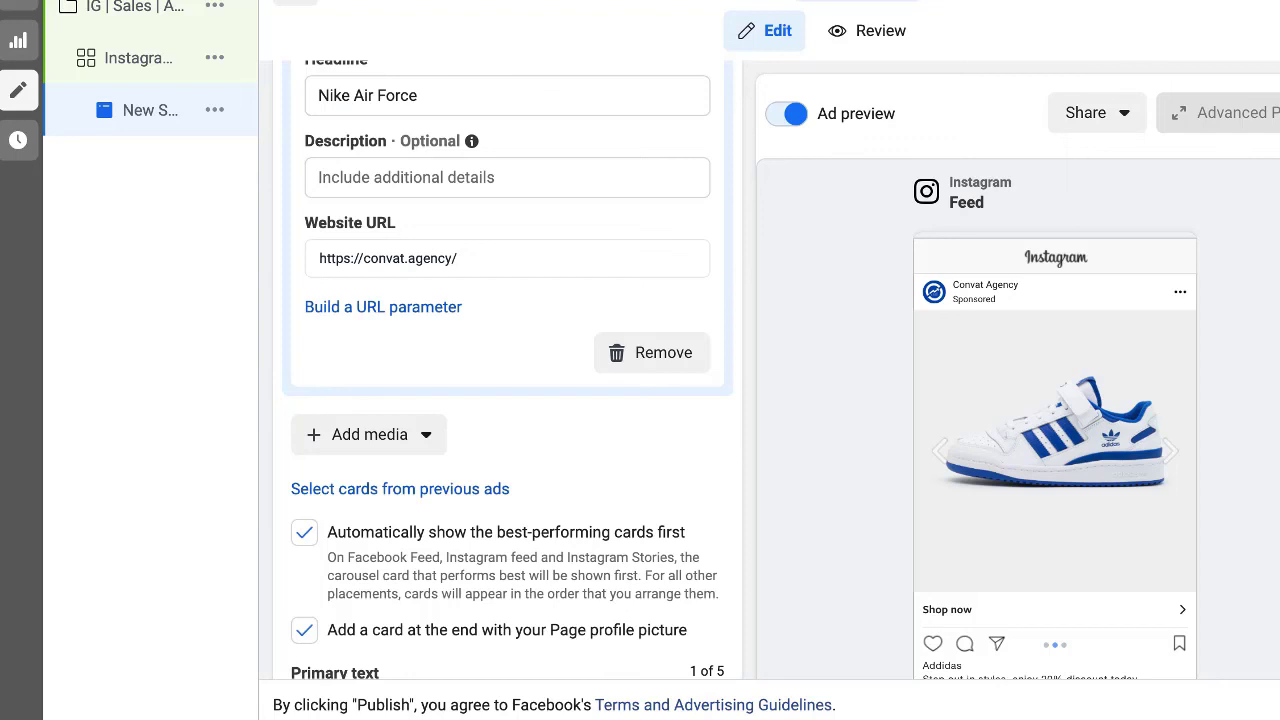
scroll(700, 384, up, 5)
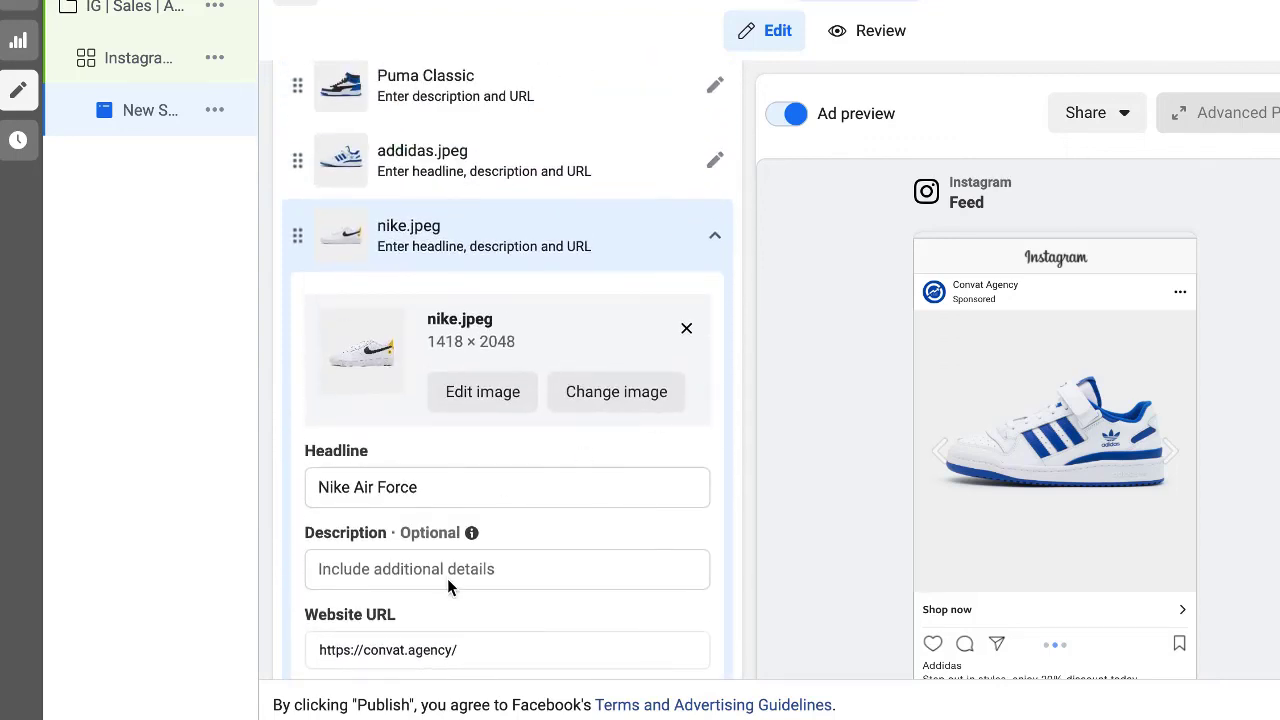
click(493, 650)
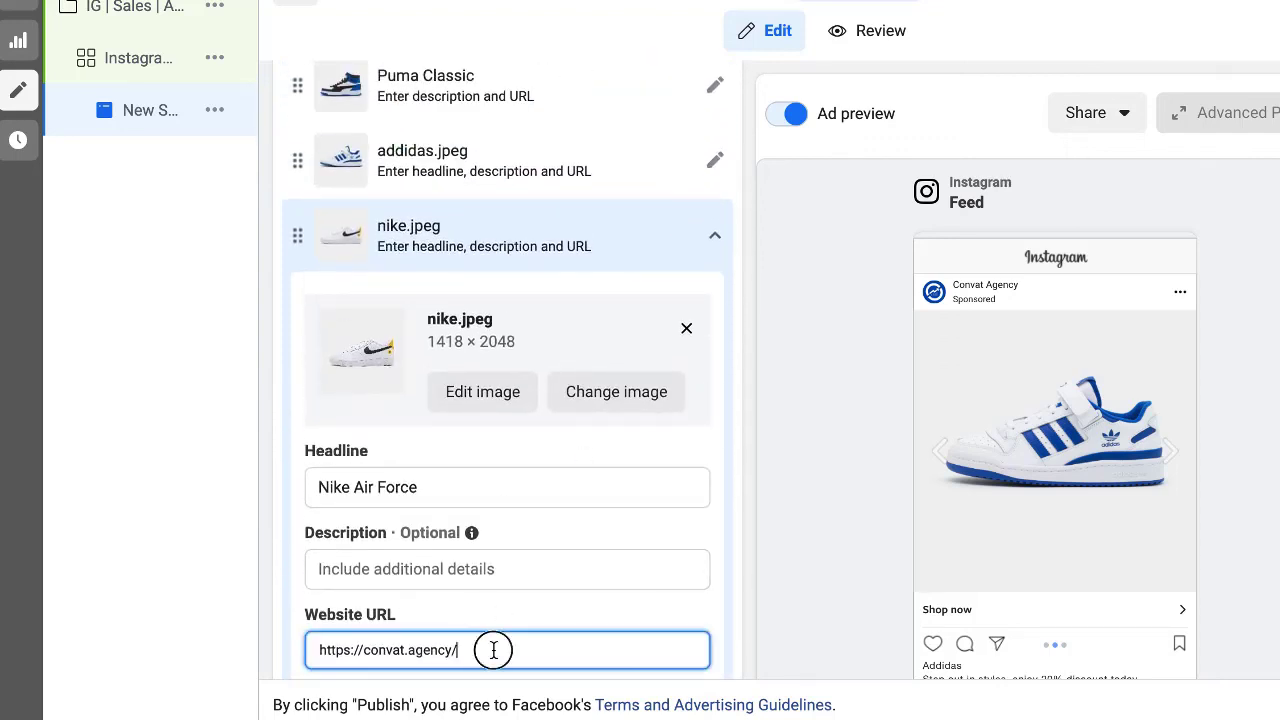
triple_click(493, 650)
text(https://www.instagram.com/convatagency/)
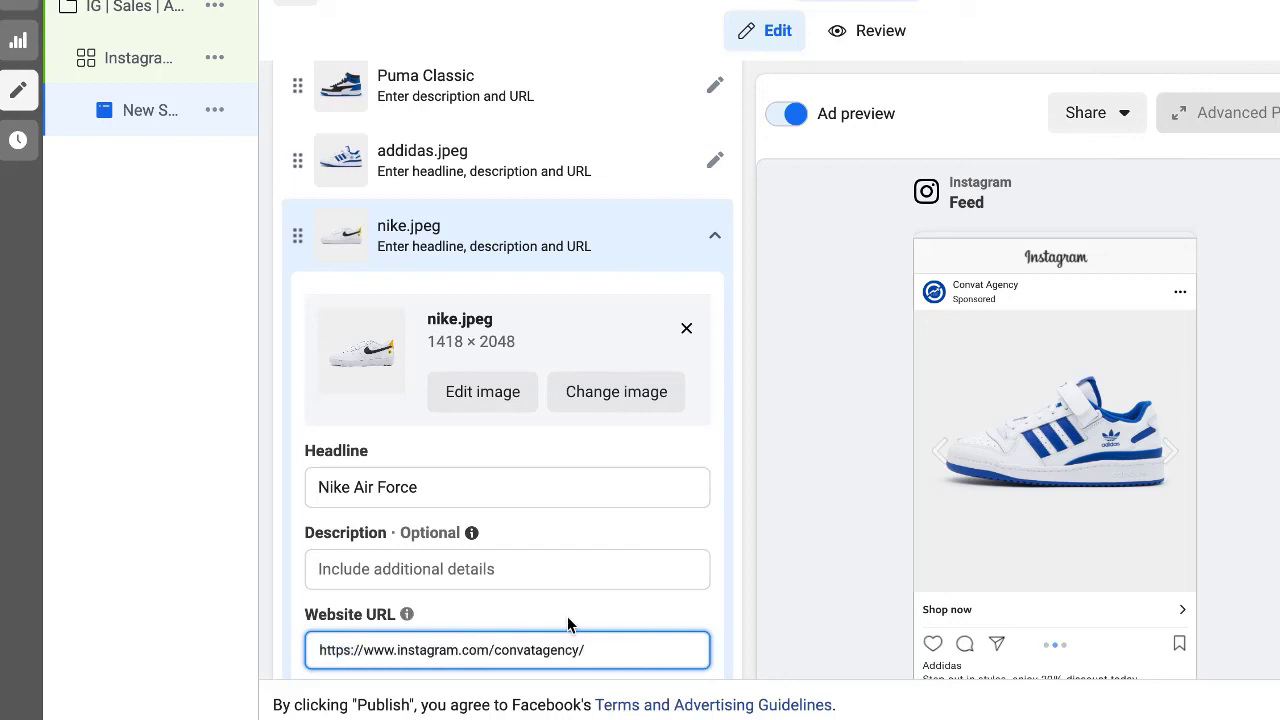
click(567, 617)
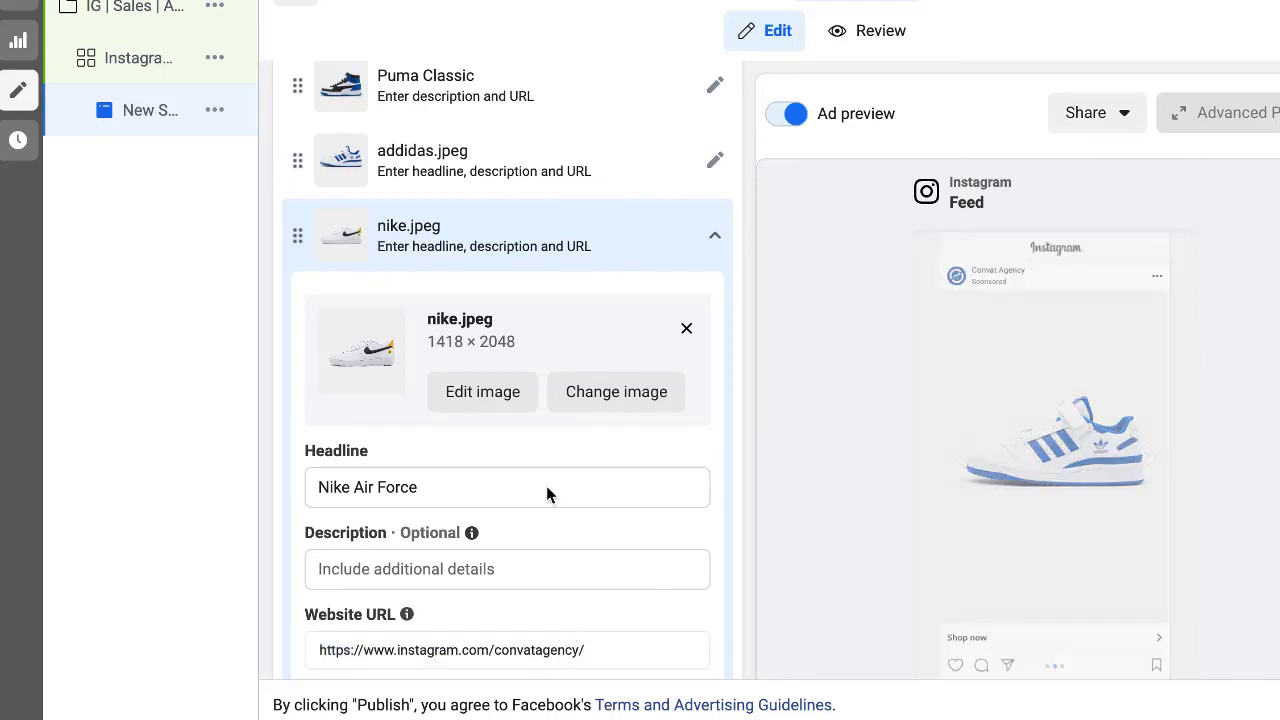
click(563, 250)
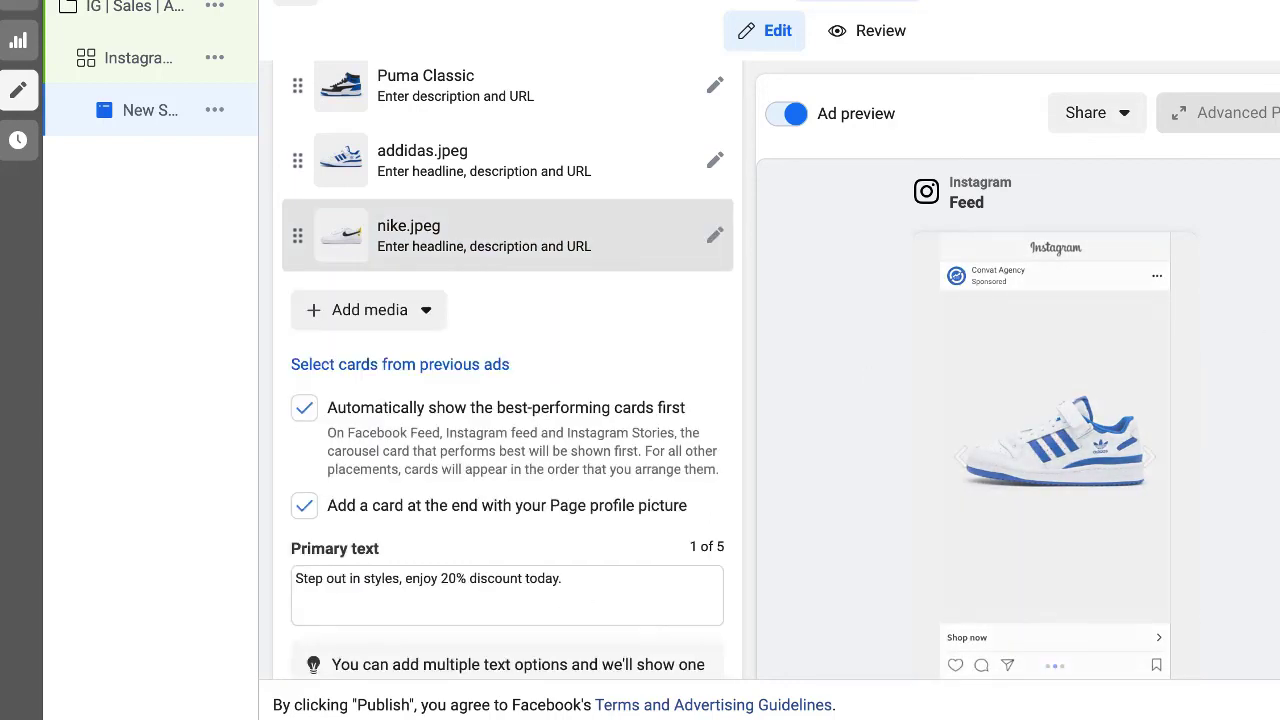
scroll(507, 400, down, 2)
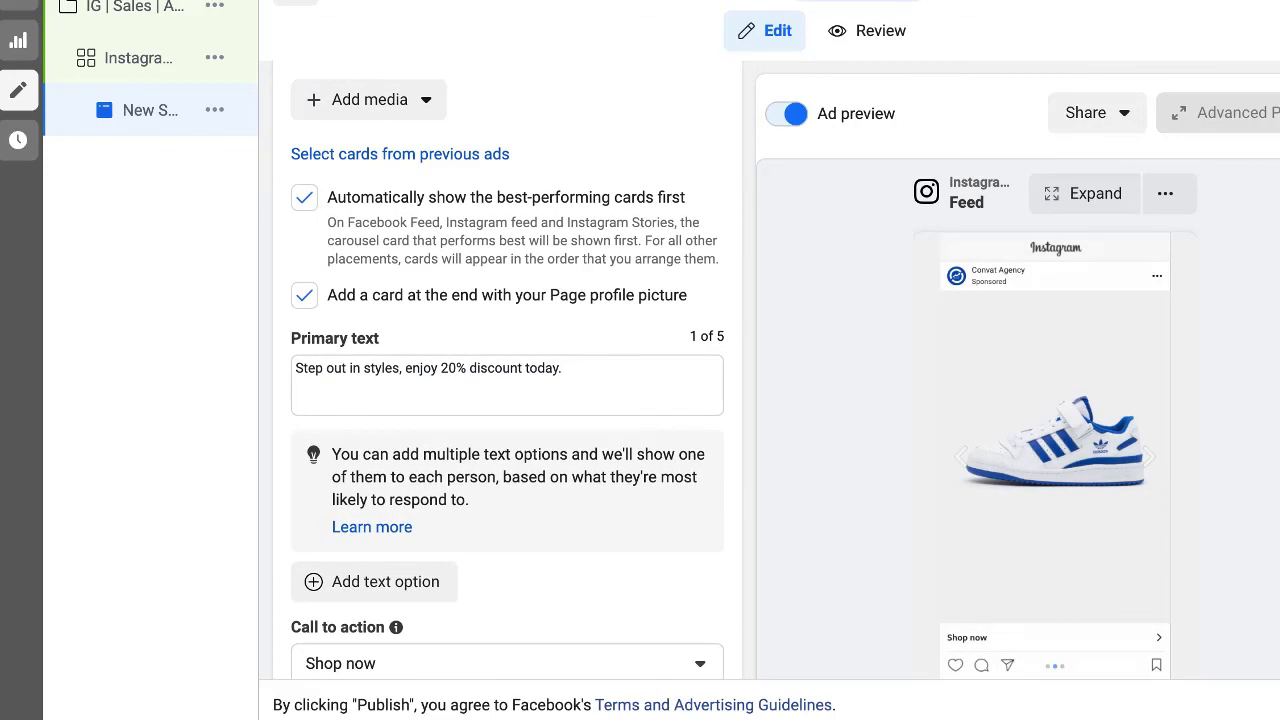
scroll(507, 400, up, 2)
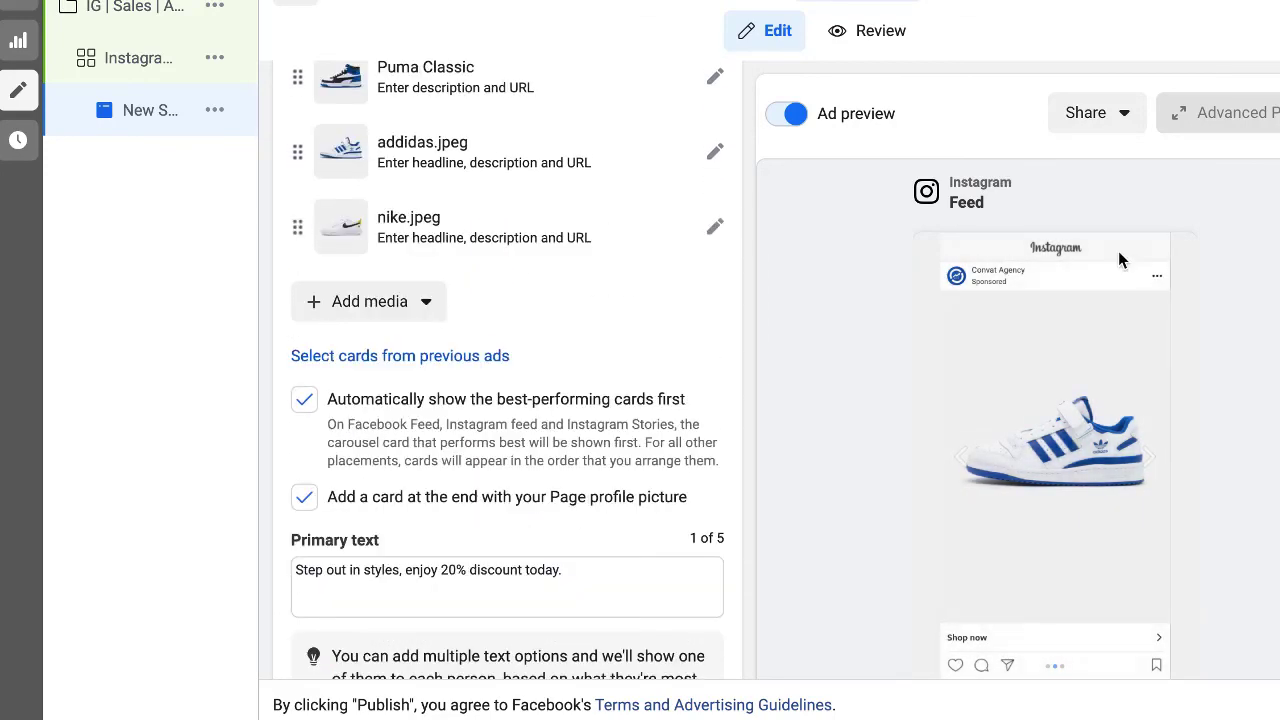